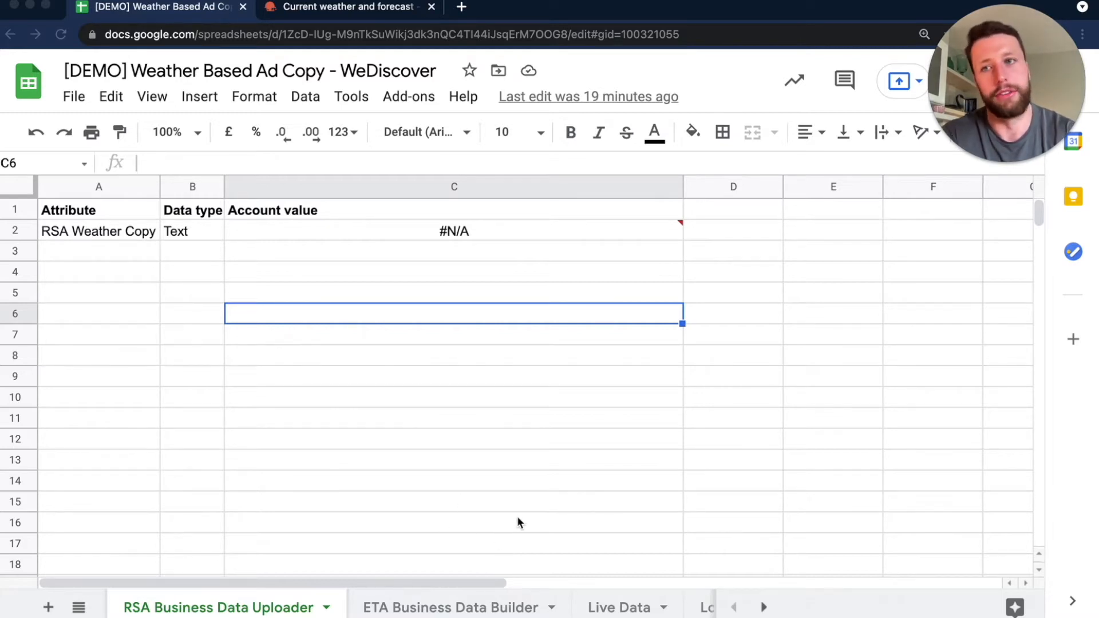
left_click(74, 97)
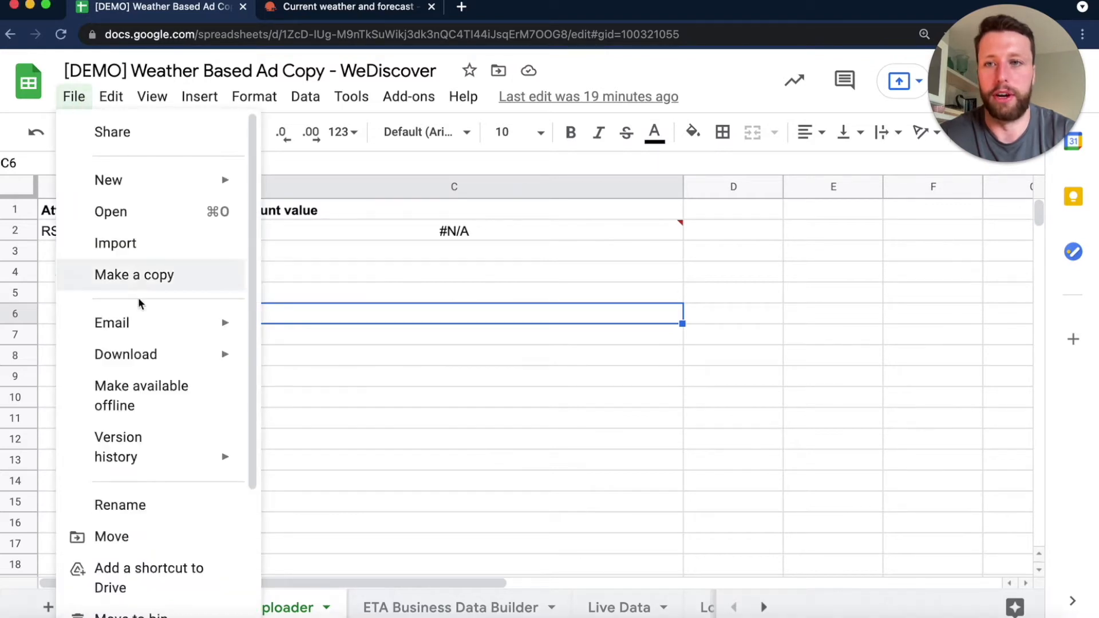
left_click(486, 377)
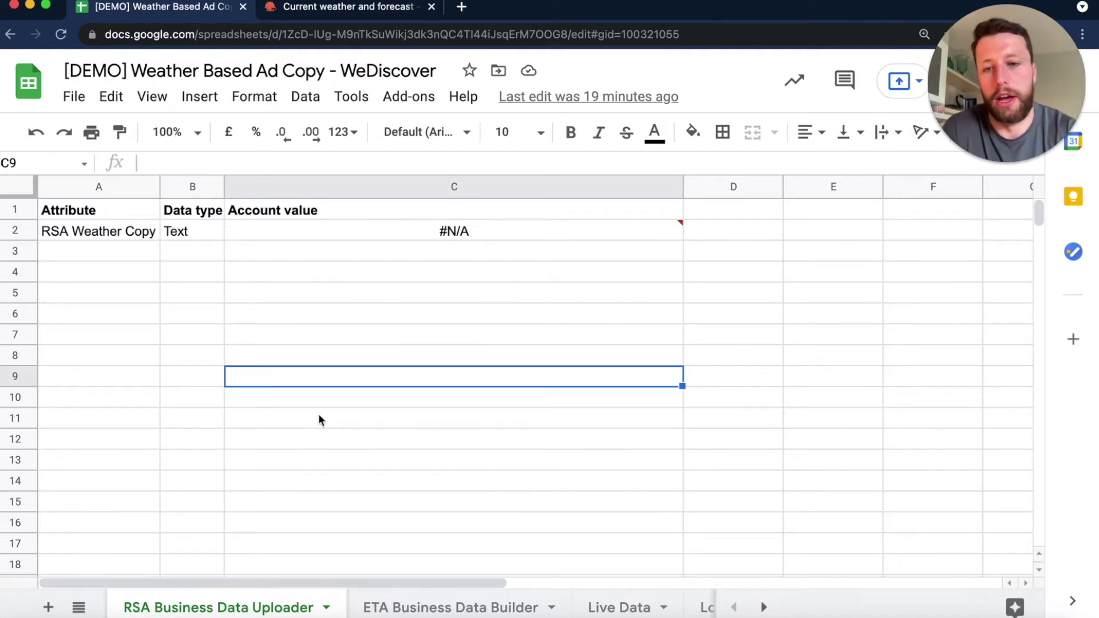
scroll(538, 599, "right", 2)
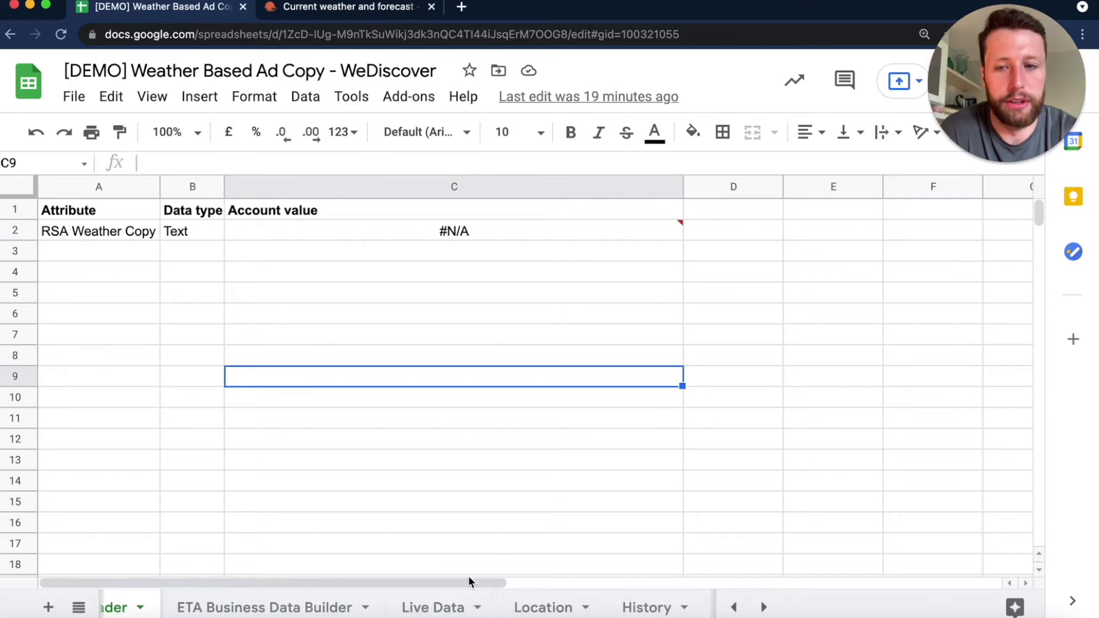
scroll(469, 596, "left", 3)
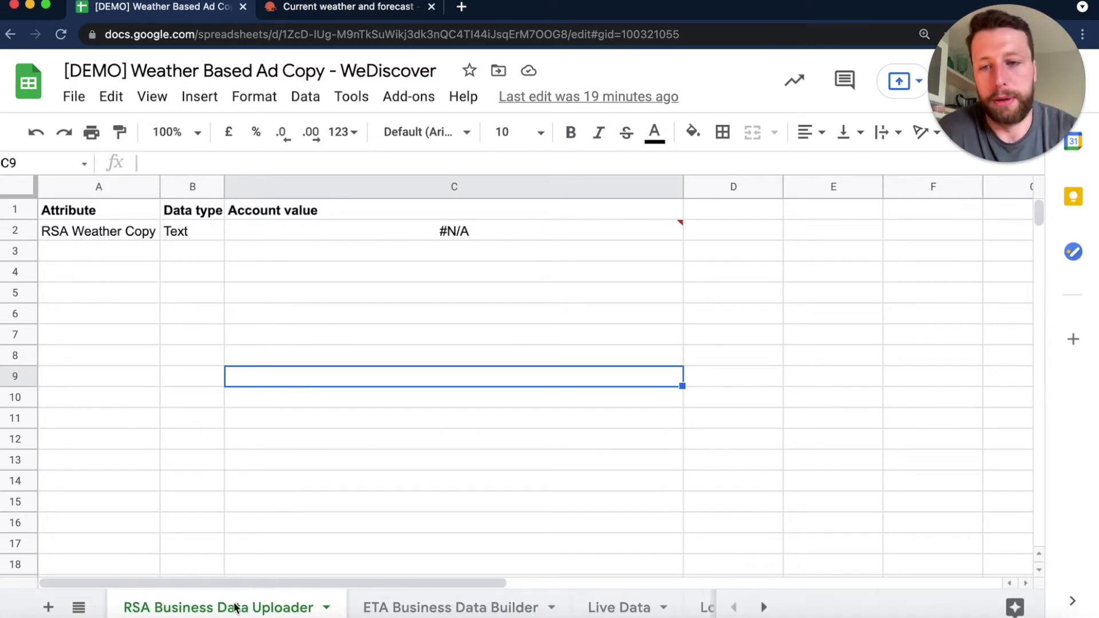
- Review the ETA Business Data Builder, Live Data, Location and History sheets of the weather ad copy spreadsheet
left_click(438, 610)
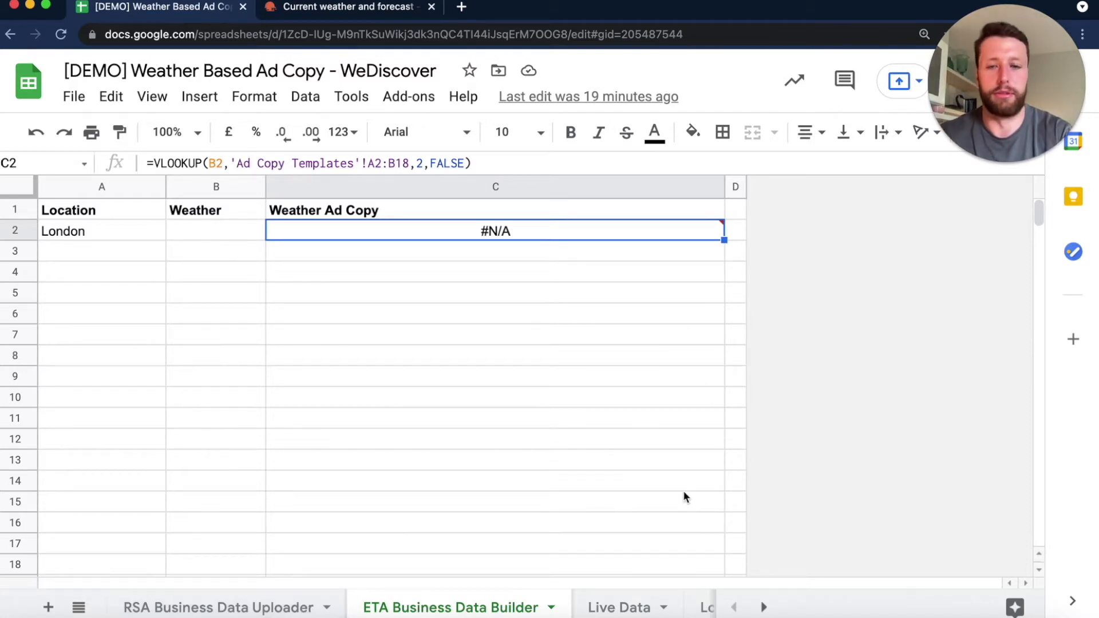
scroll(428, 605, "right", 1)
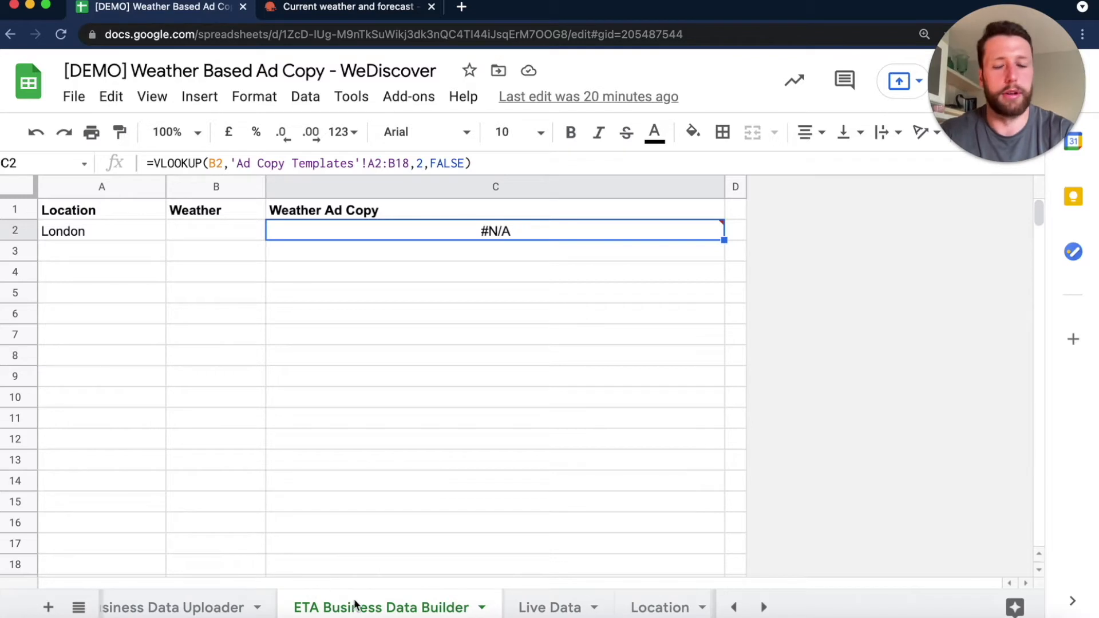
scroll(393, 606, "right", 1)
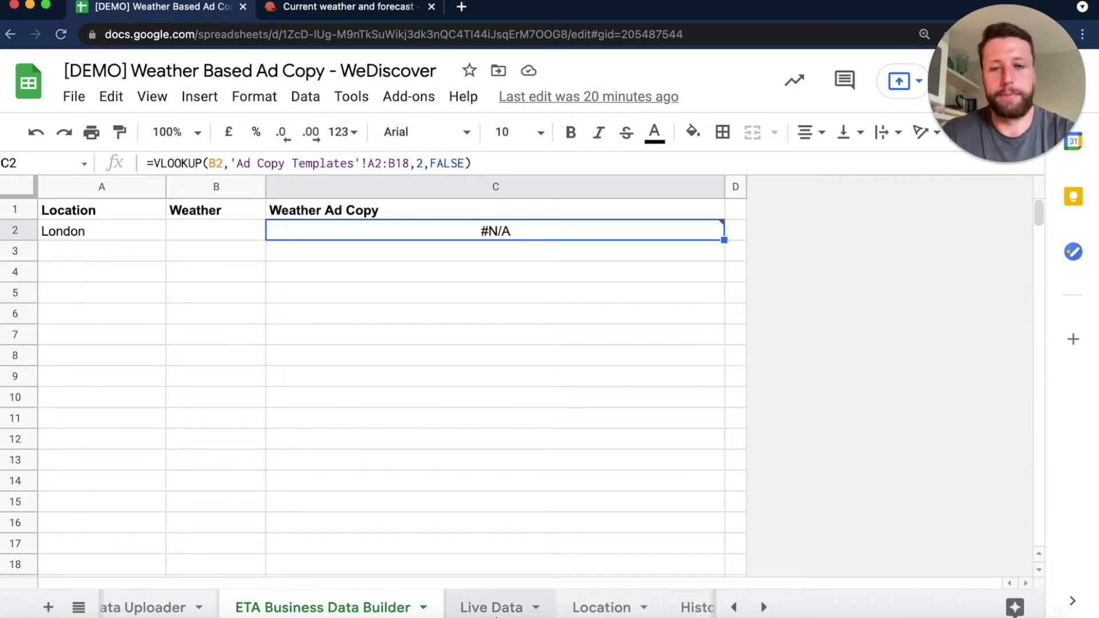
left_click(496, 613)
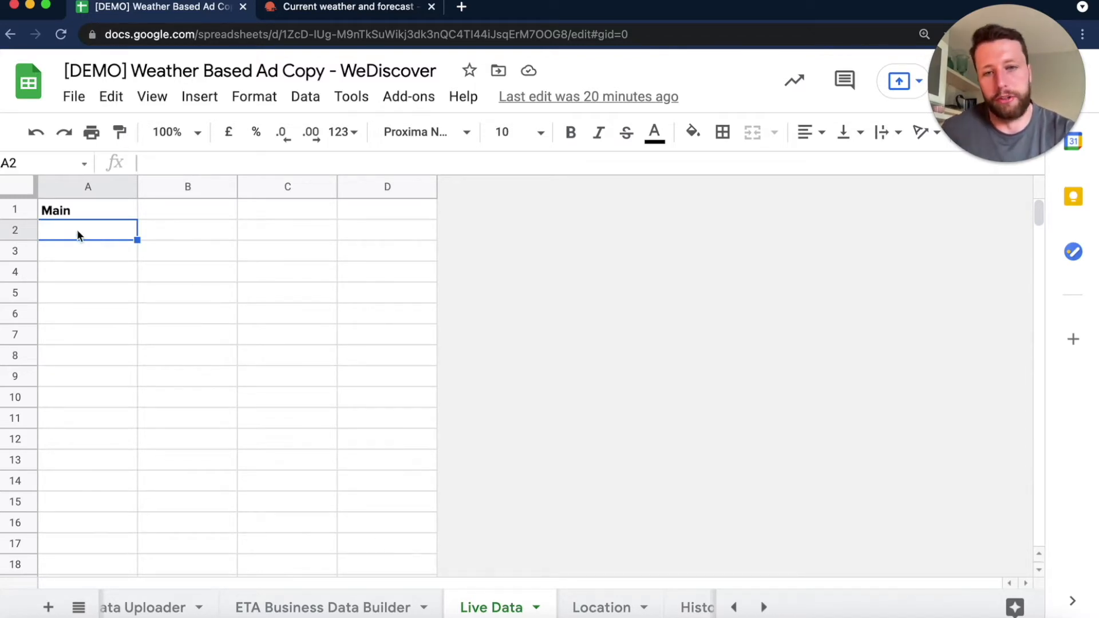
left_click(573, 605)
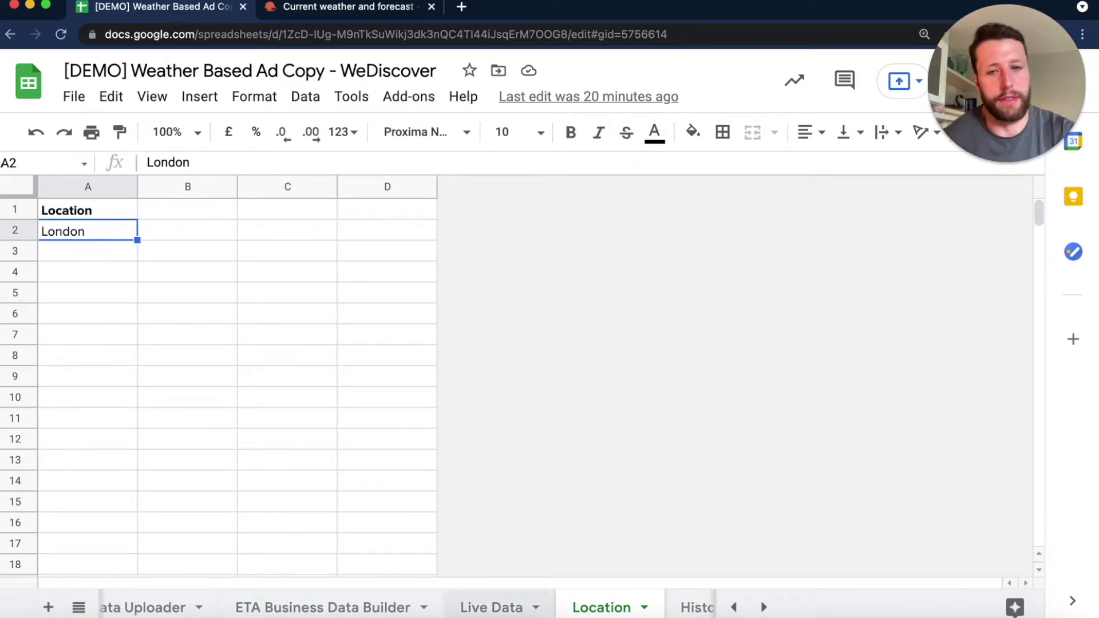
scroll(579, 607, "right", 2)
left_click(592, 611)
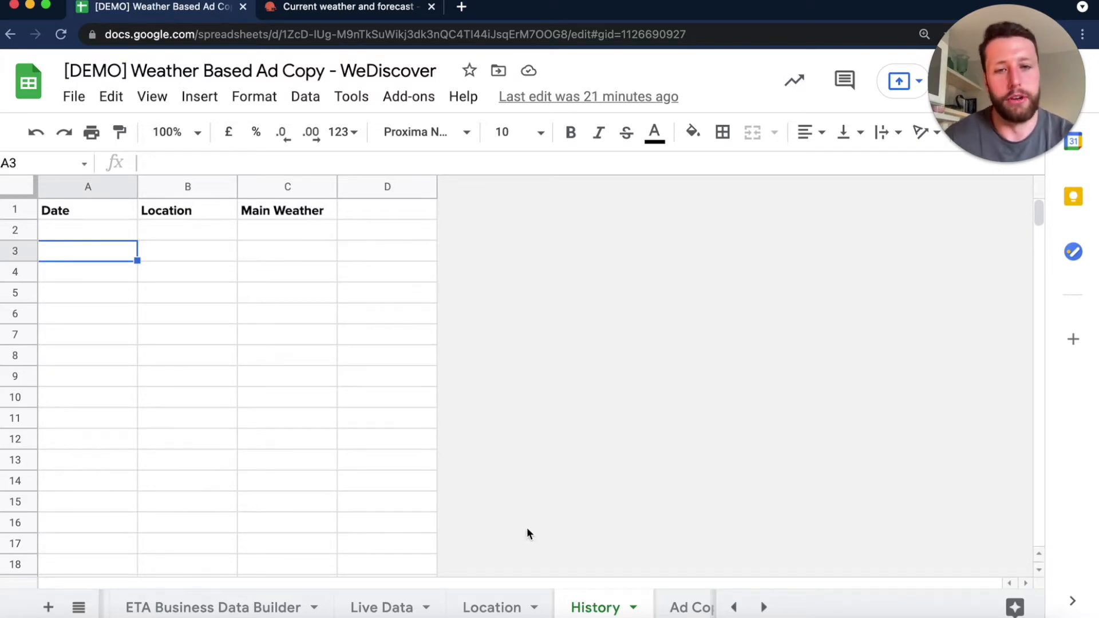
- Examine the weather conditions and their descriptions in the Ad Copy Templates sheet, and return to the Live Data sheet
left_click(687, 607)
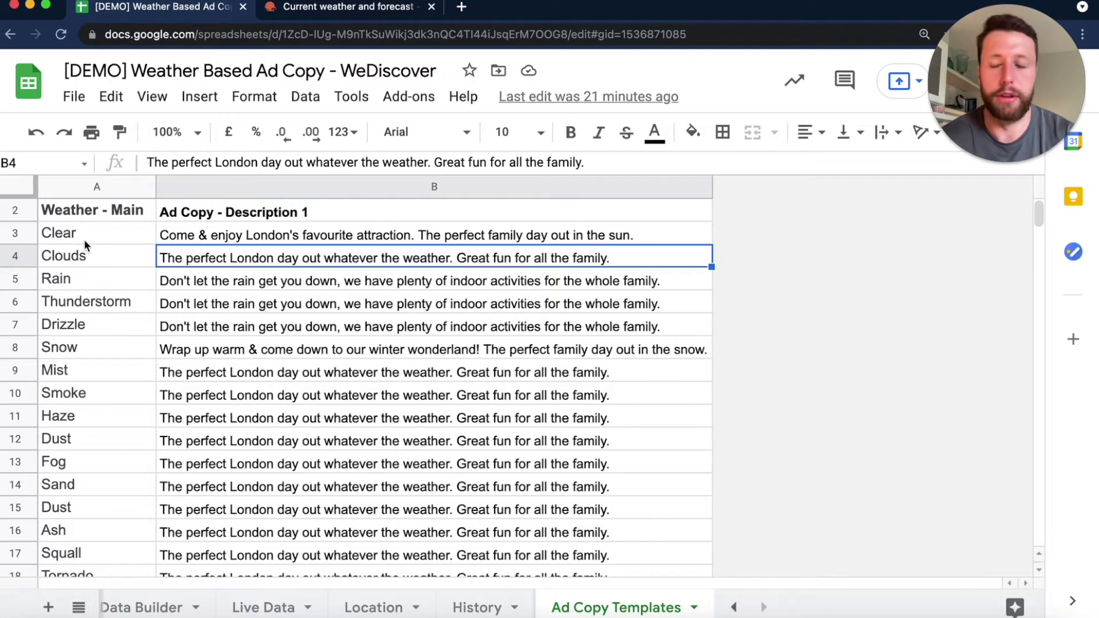
left_click_drag(91, 235, 123, 568)
scroll(126, 536, "down", 1)
scroll(235, 422, "up", 2)
left_click(279, 391)
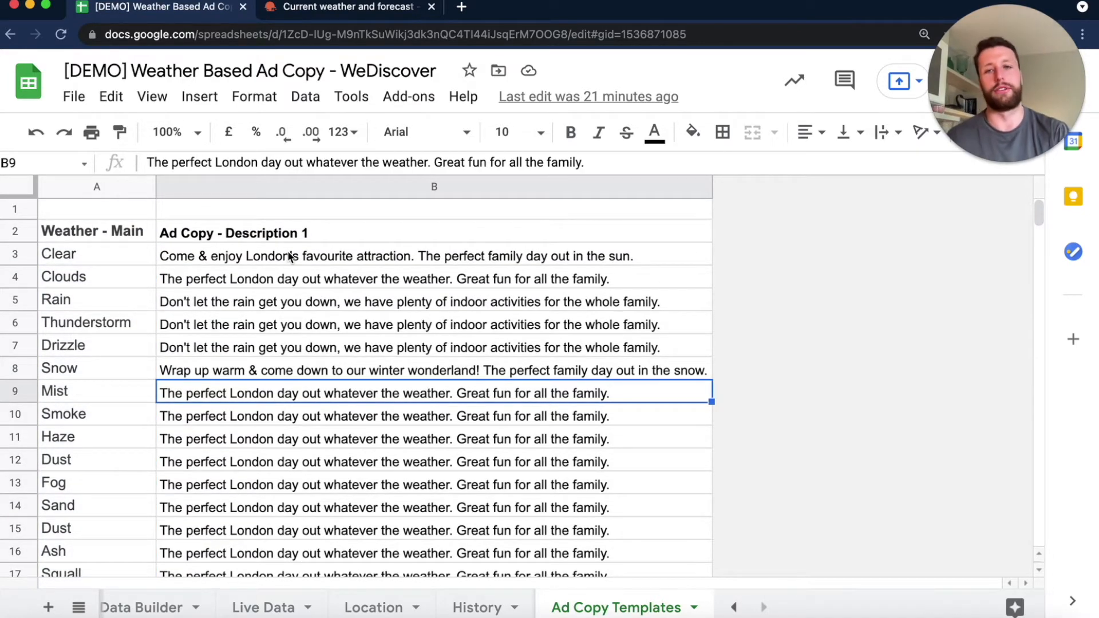
left_click(256, 607)
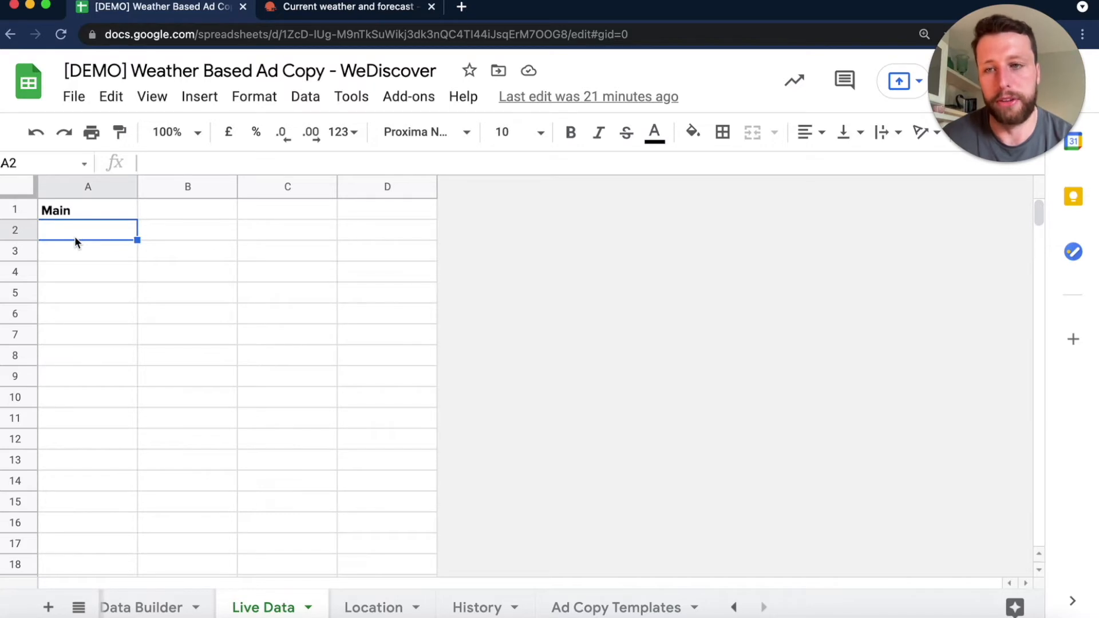
scroll(191, 601, "left", 5)
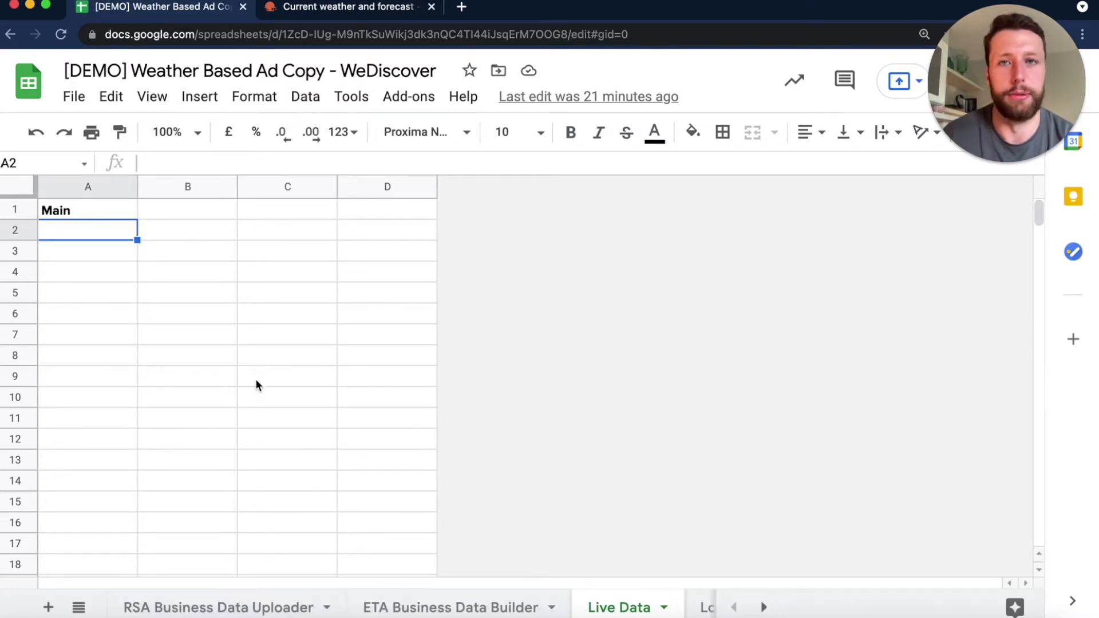
- Switch to the OpenWeather site and read the Current Weather Data offering on its API page
left_click(330, 12)
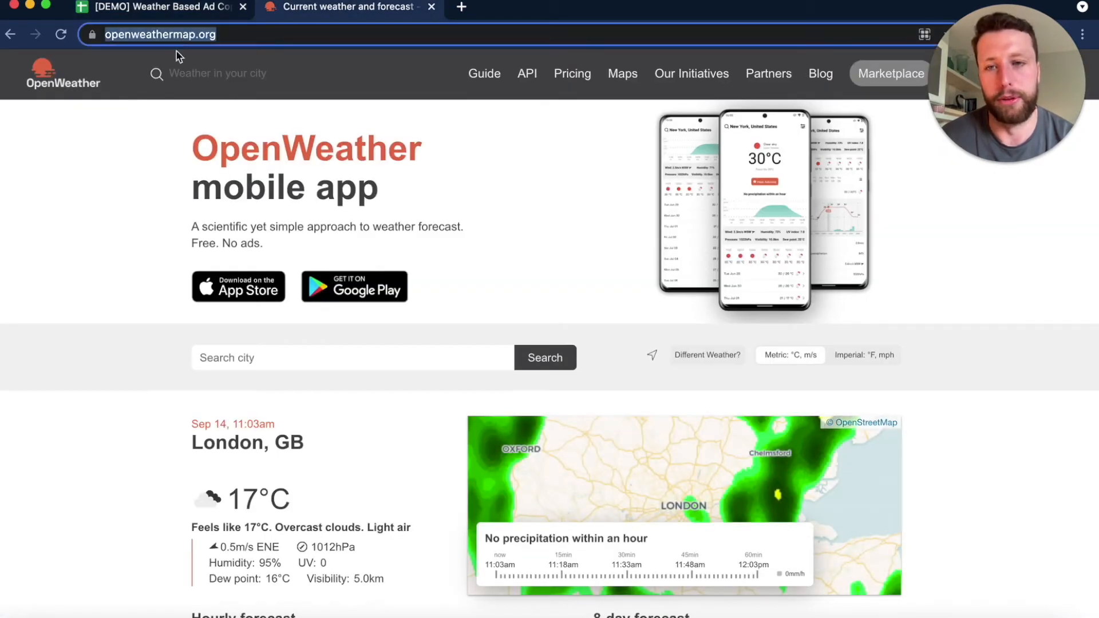
left_click(531, 80)
scroll(402, 295, "down", 2)
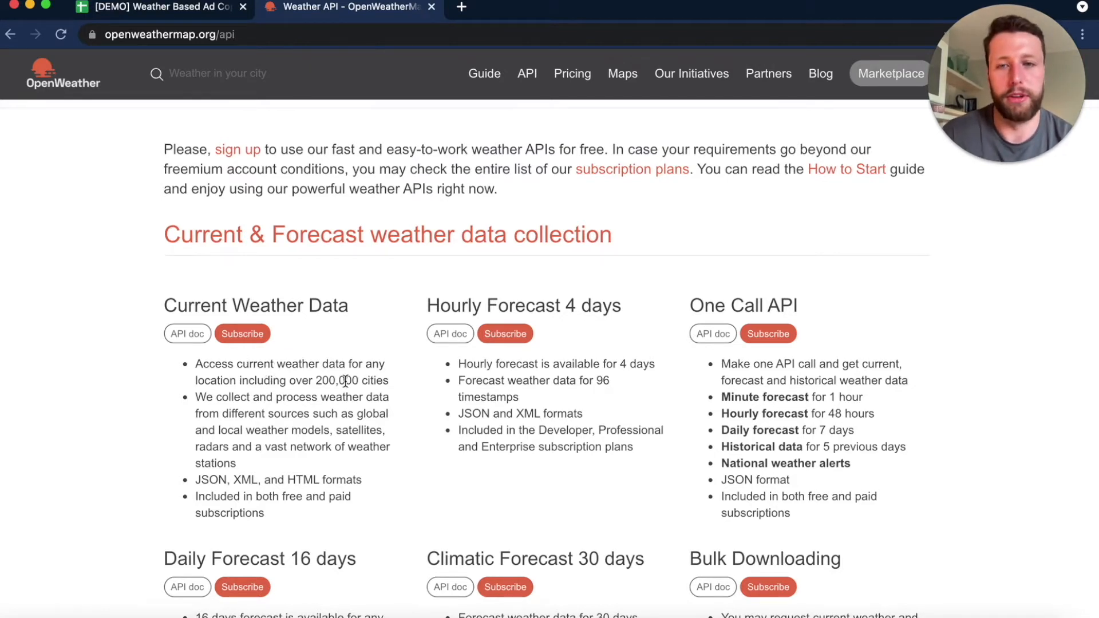
left_click_drag(315, 380, 387, 380)
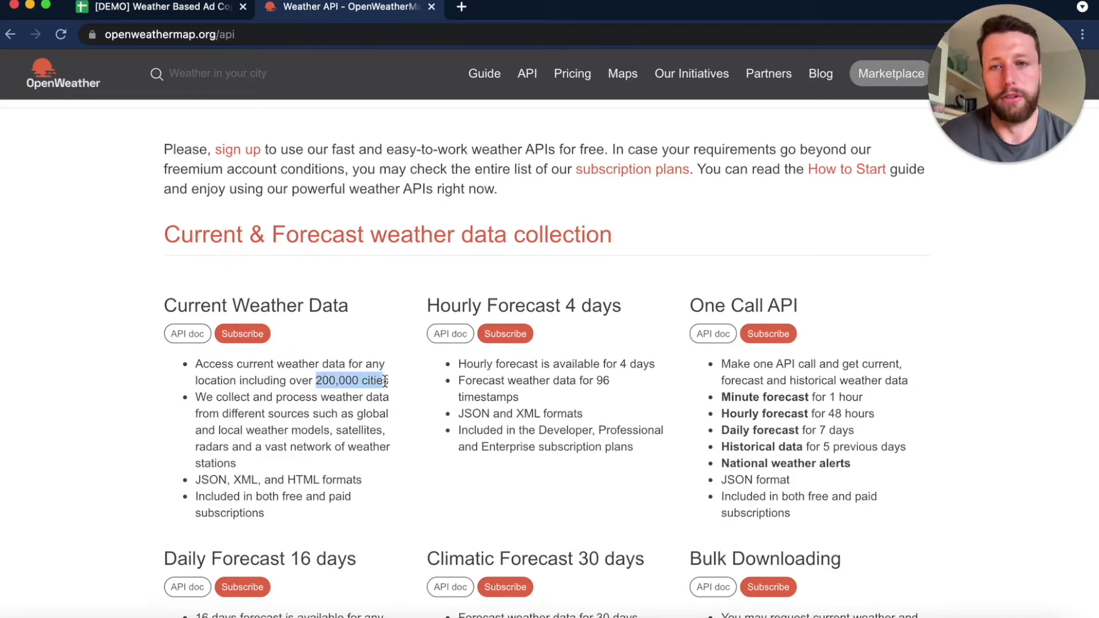
left_click(385, 380)
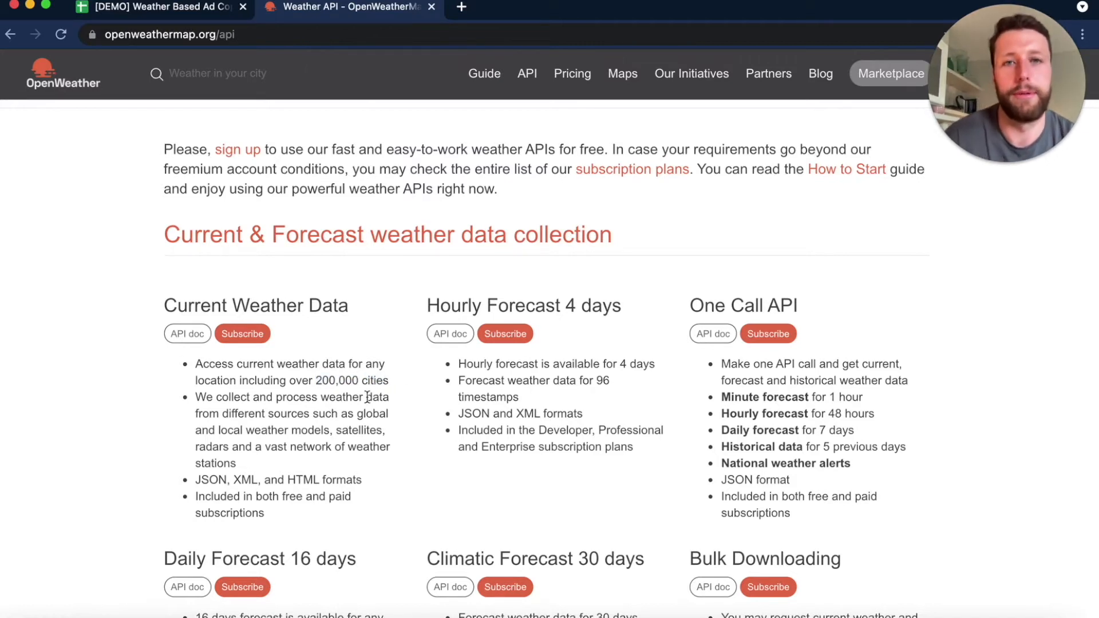
- Open OpenWeather's pricing page and examine the Free plan's call limits and included data
left_click(584, 83)
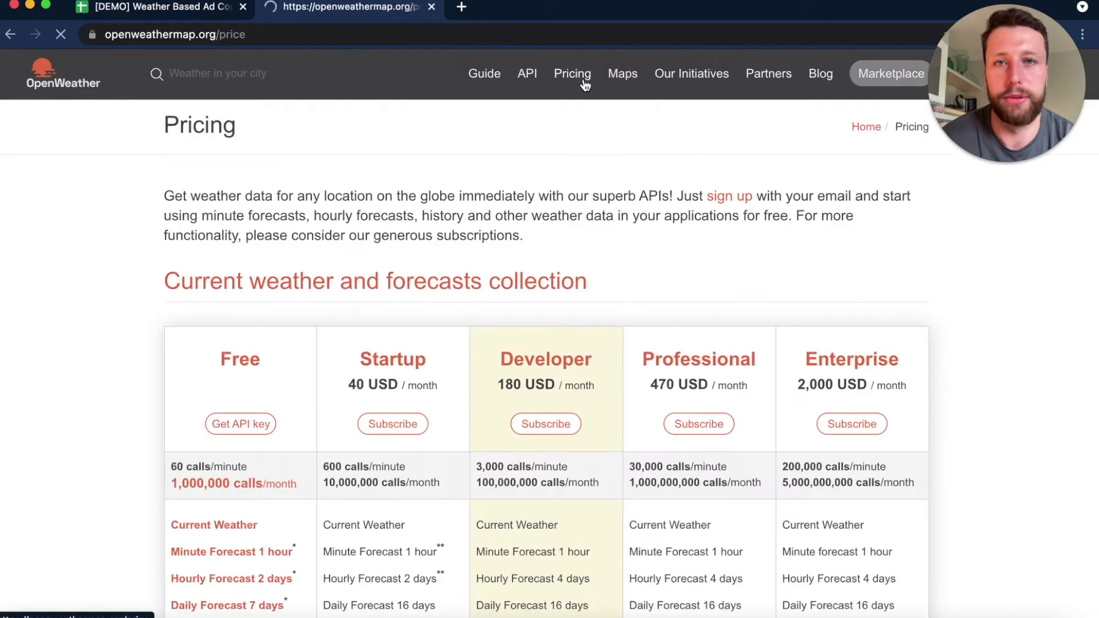
scroll(370, 275, "down", 3)
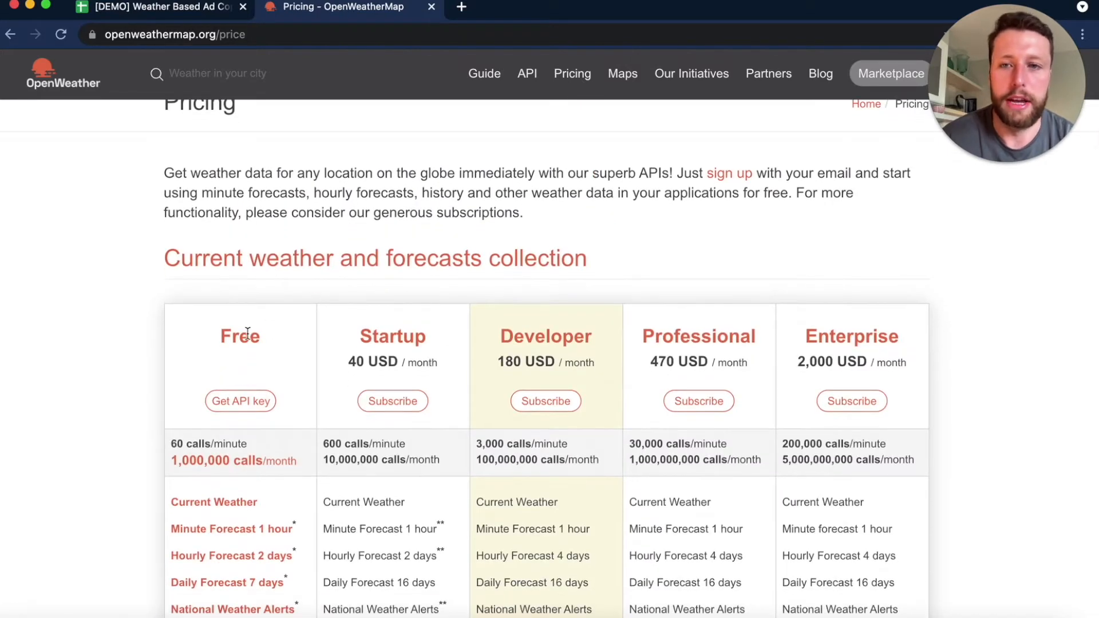
scroll(252, 355, "down", 1)
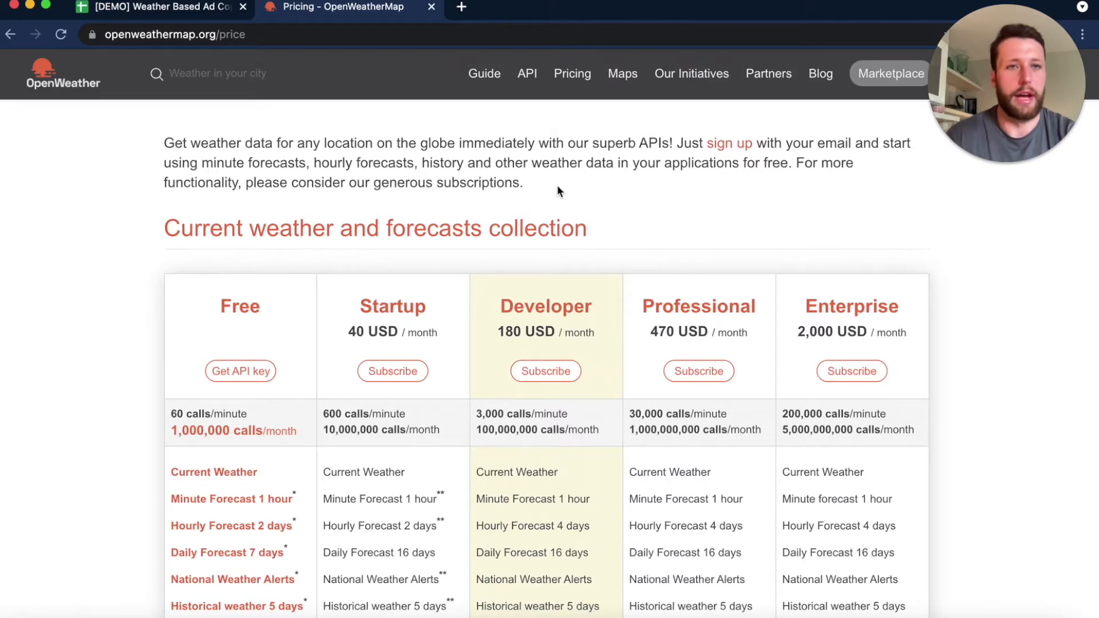
- Open the script editor from the weather ad copy spreadsheet and read through the getLatestData function in Code.gs
left_click(163, 9)
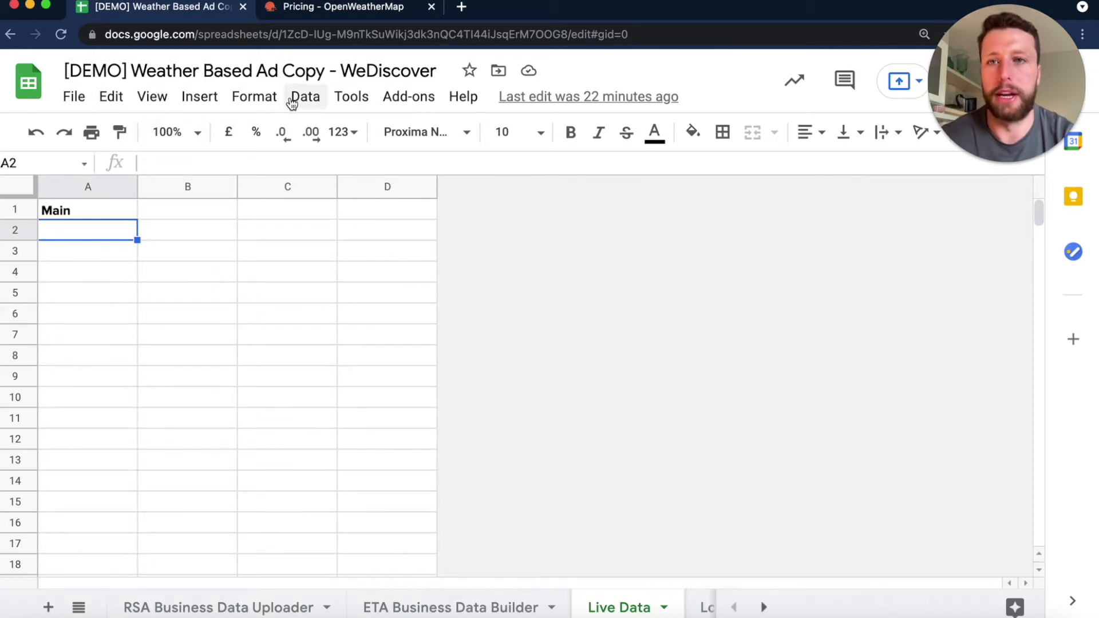
left_click(344, 98)
left_click(423, 210)
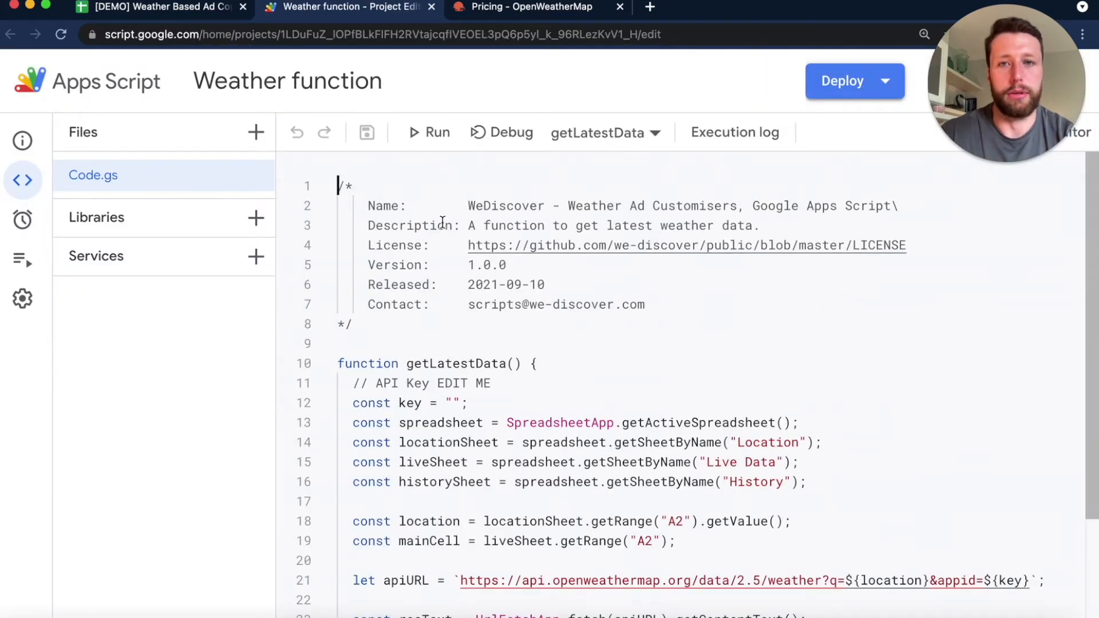
scroll(418, 221, "down", 3)
scroll(419, 222, "up", 3)
scroll(415, 221, "down", 1)
scroll(414, 221, "up", 1)
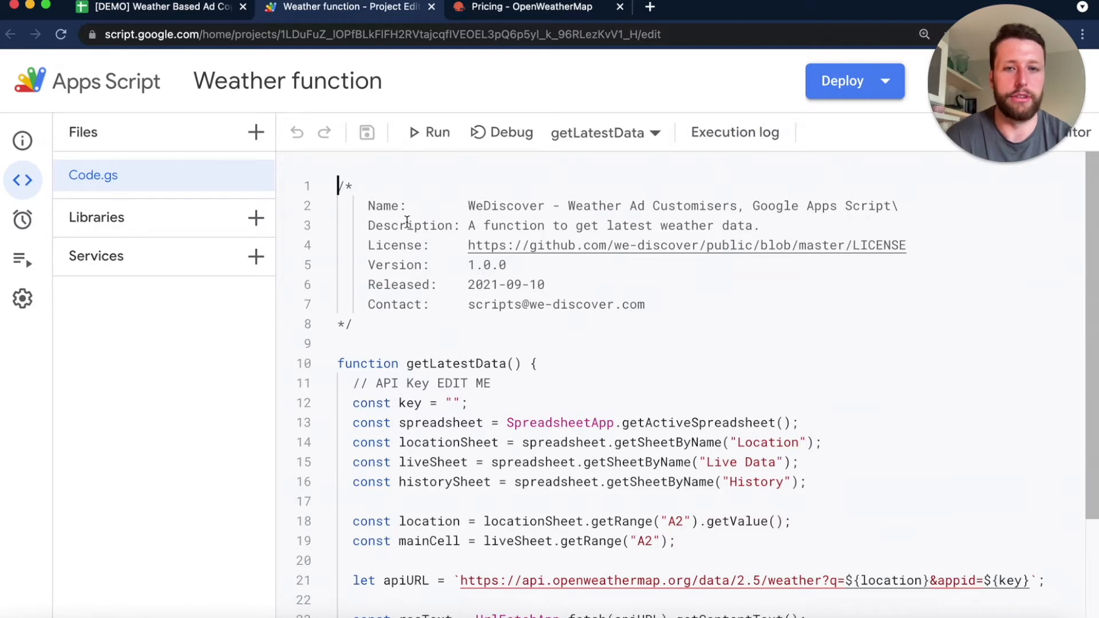
scroll(596, 272, "down", 3)
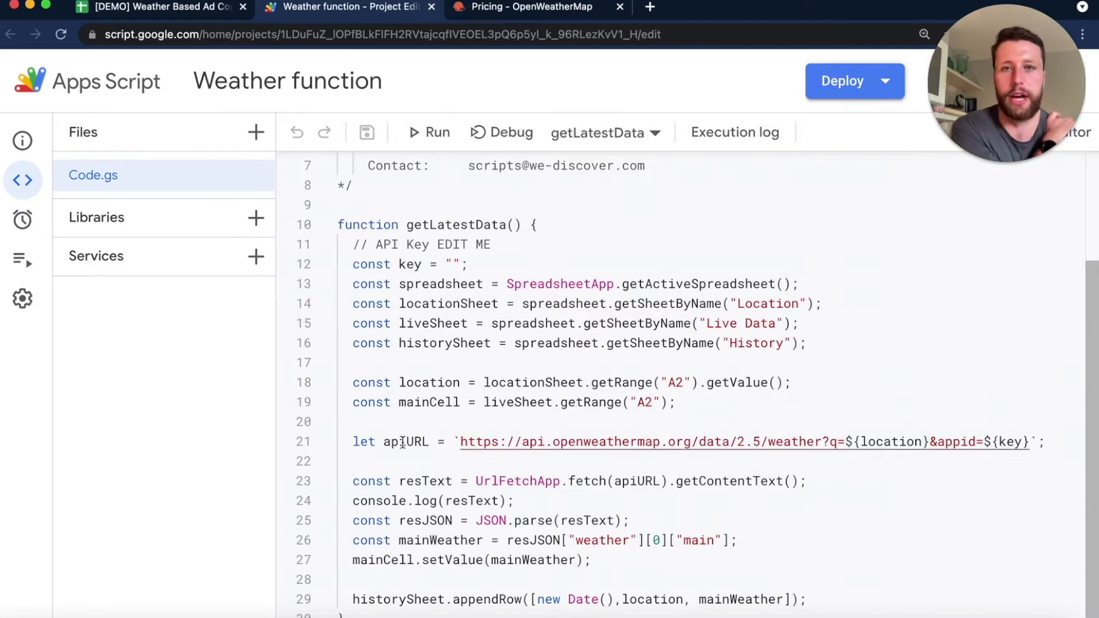
- Open OpenWeather's Current Weather Data API documentation and examine the by-city-name call format and its parameters
left_click(504, 13)
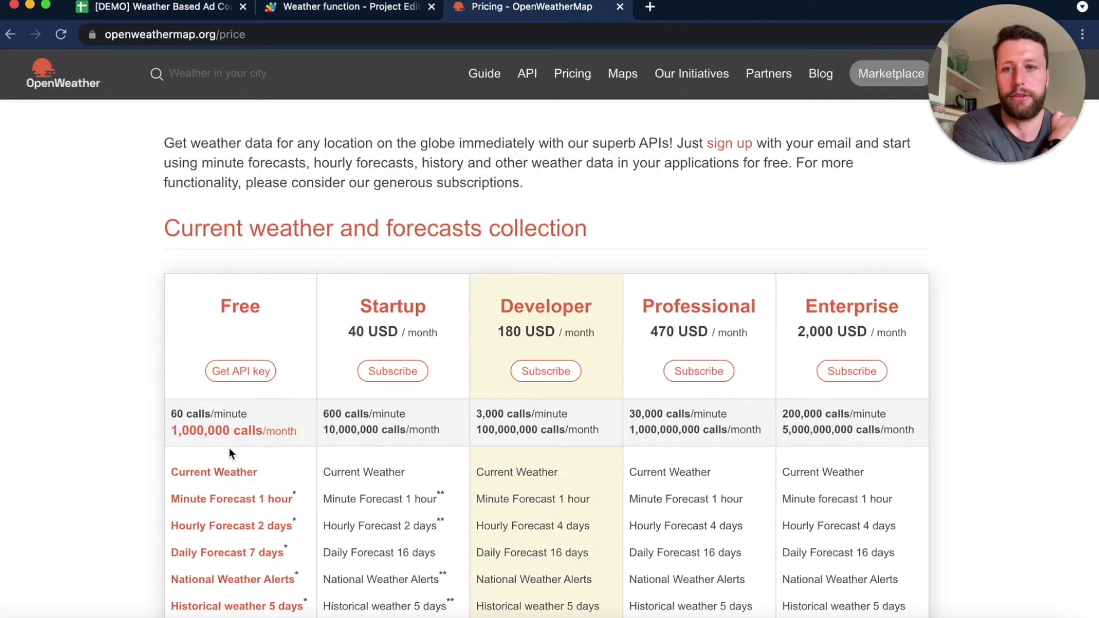
left_click(528, 74)
scroll(218, 331, "down", 1)
left_click(184, 343)
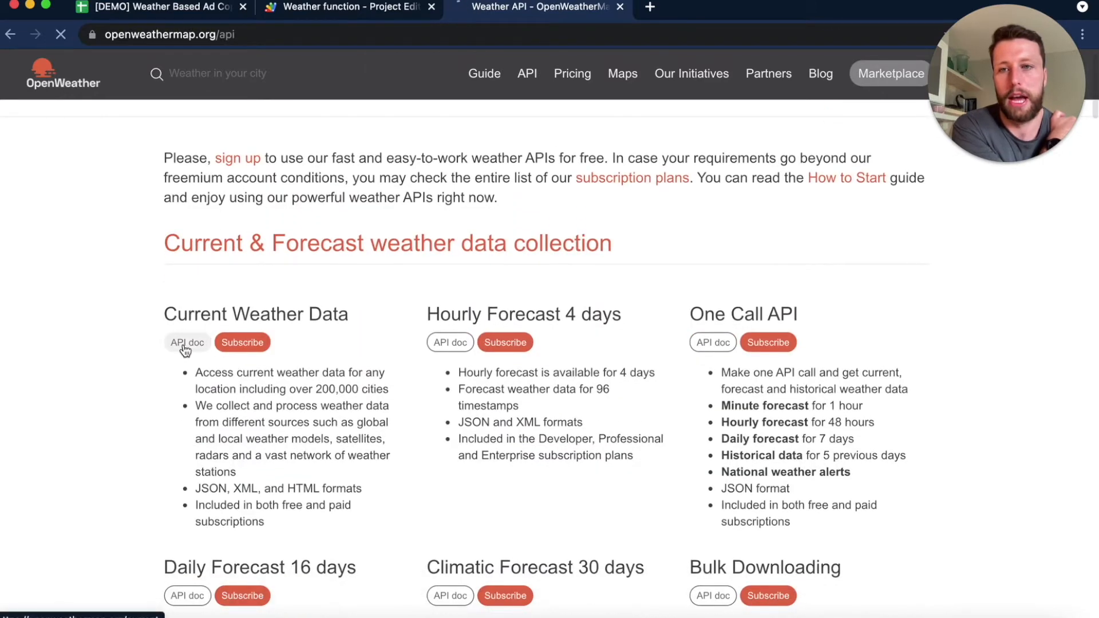
scroll(189, 355, "down", 3)
left_click_drag(174, 358, 379, 376)
scroll(372, 379, "down", 2)
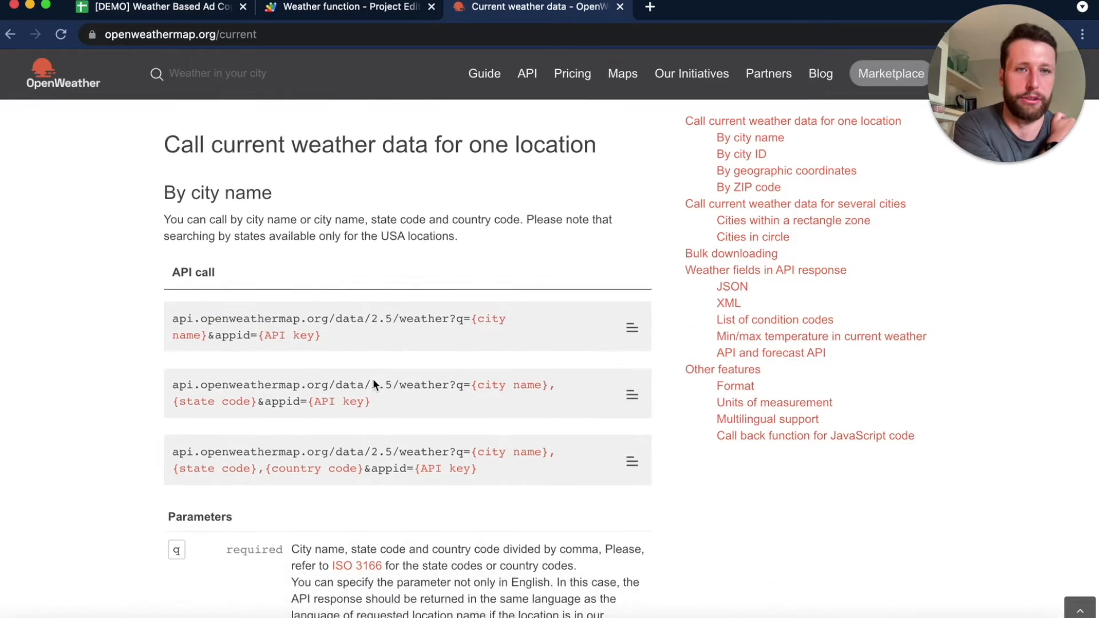
scroll(365, 379, "down", 3)
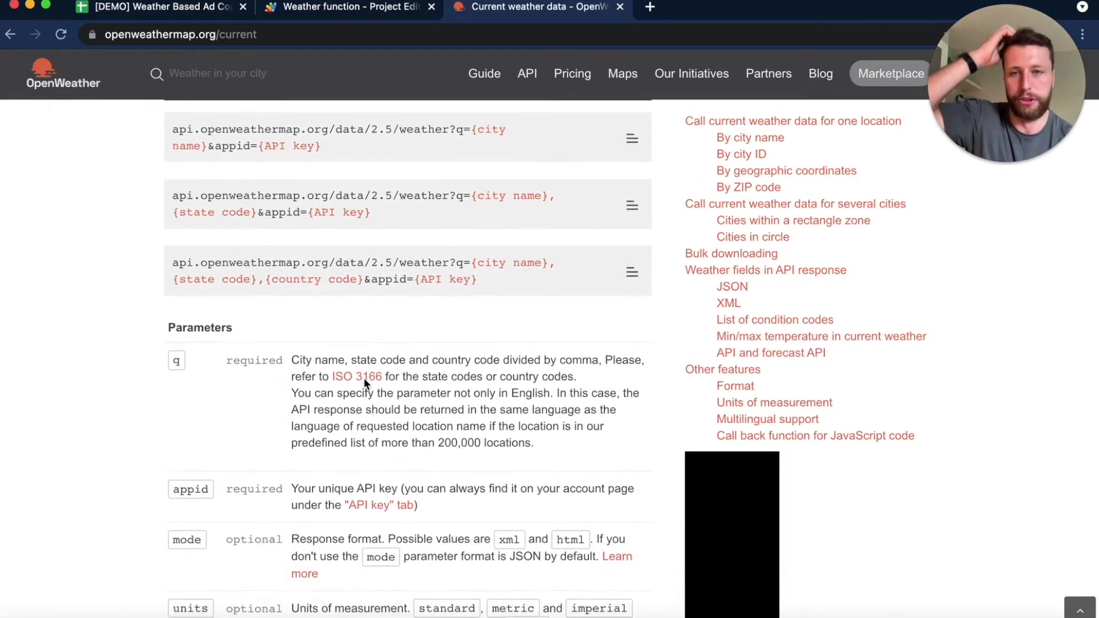
scroll(365, 384, "up", 3)
scroll(368, 389, "up", 1)
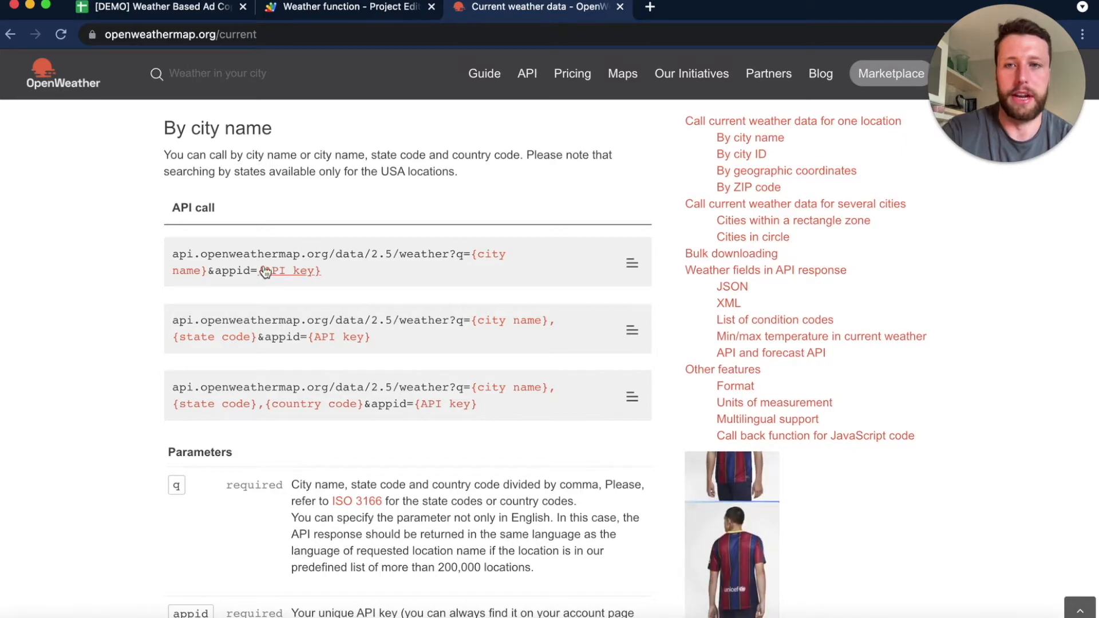
- Return to the Apps Script code and trace how the key and location constants feed into the apiURL
left_click(288, 10)
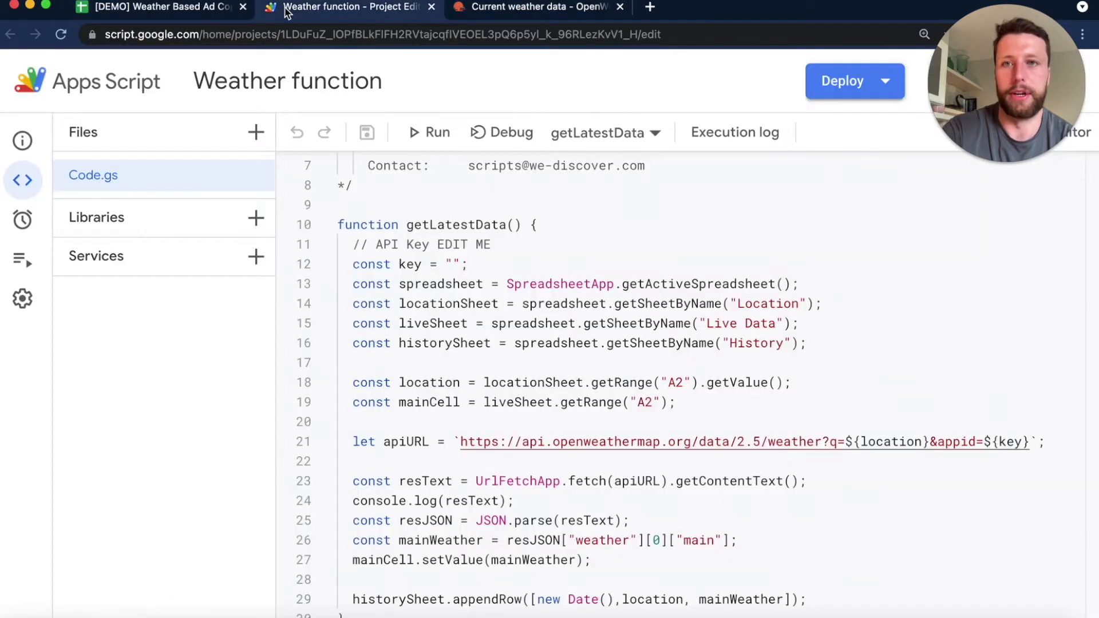
double_click(410, 264)
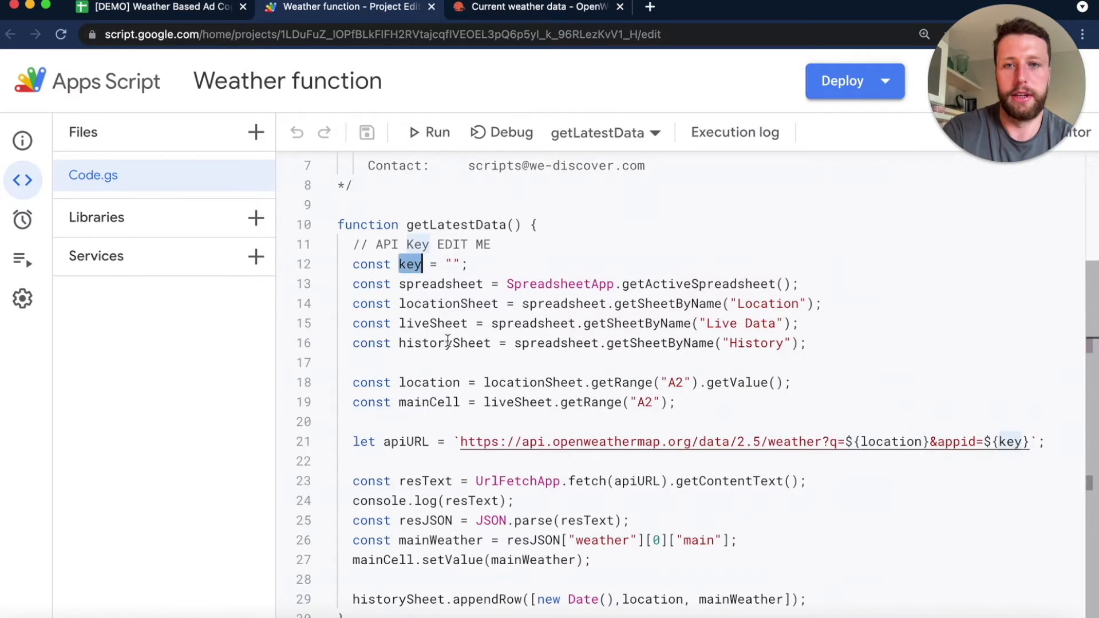
double_click(446, 382)
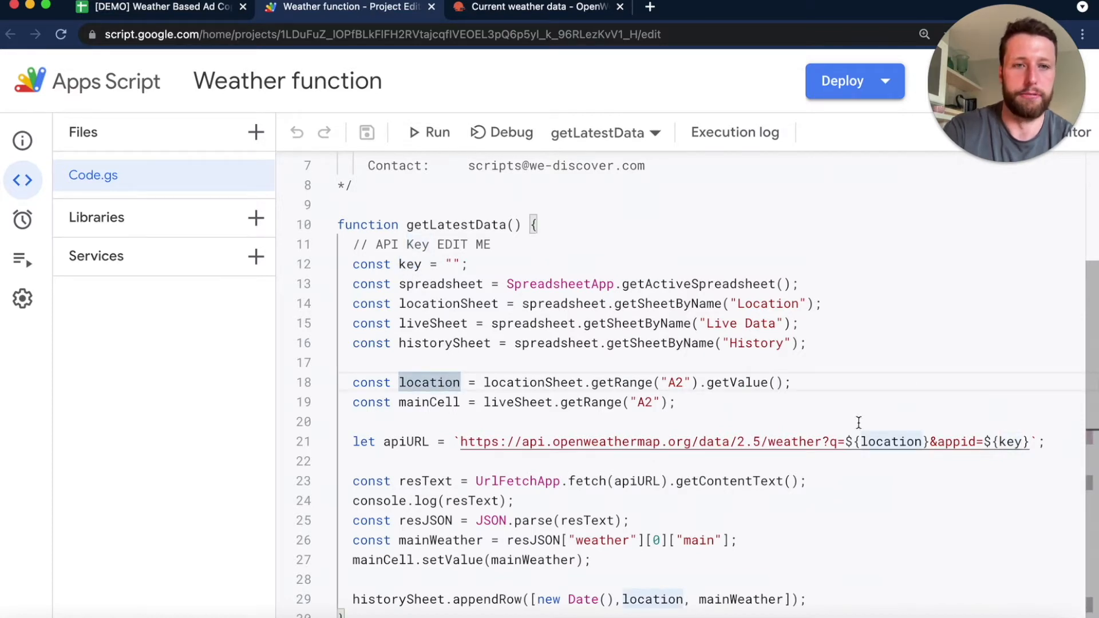
double_click(1006, 449)
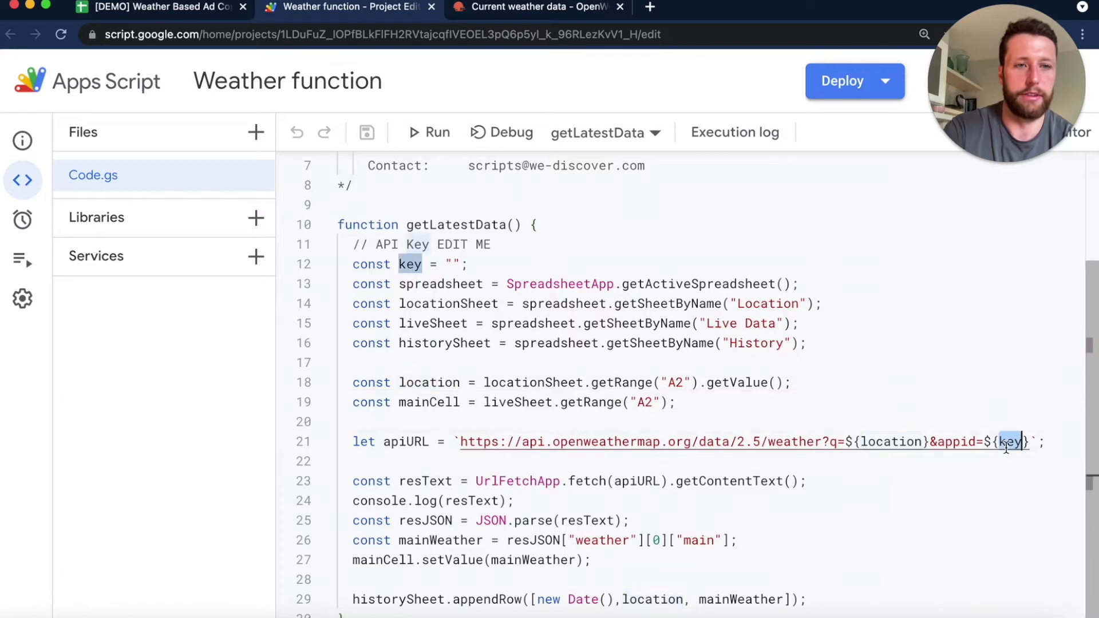
left_click(807, 481)
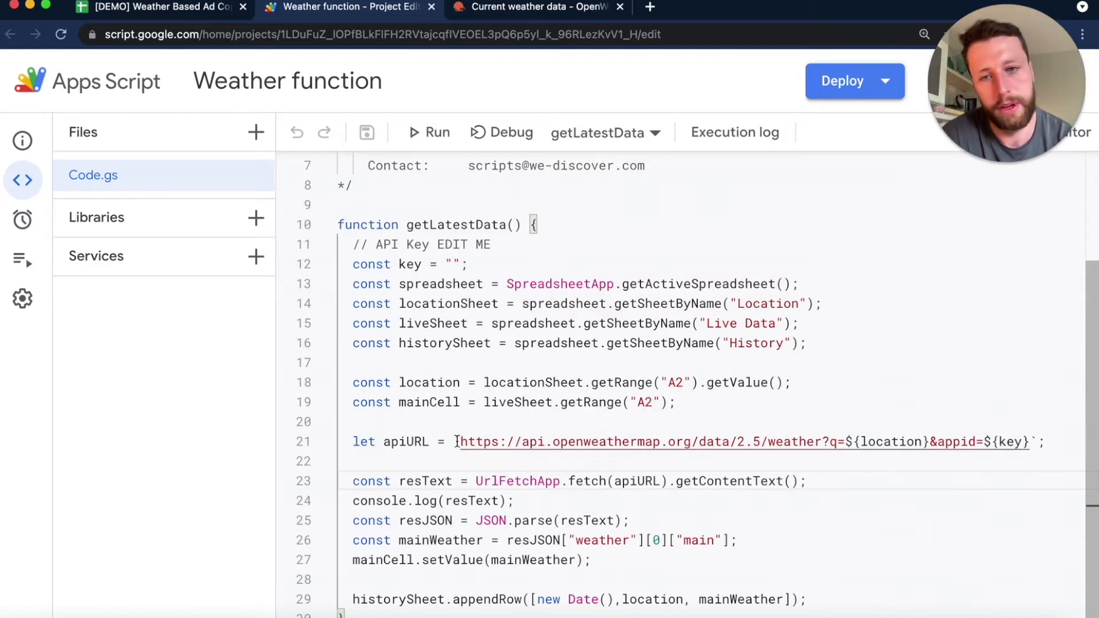
- Trace how getLatestData parses resText into resJSON, extracts mainWeather, and appends it to historySheet
double_click(429, 520)
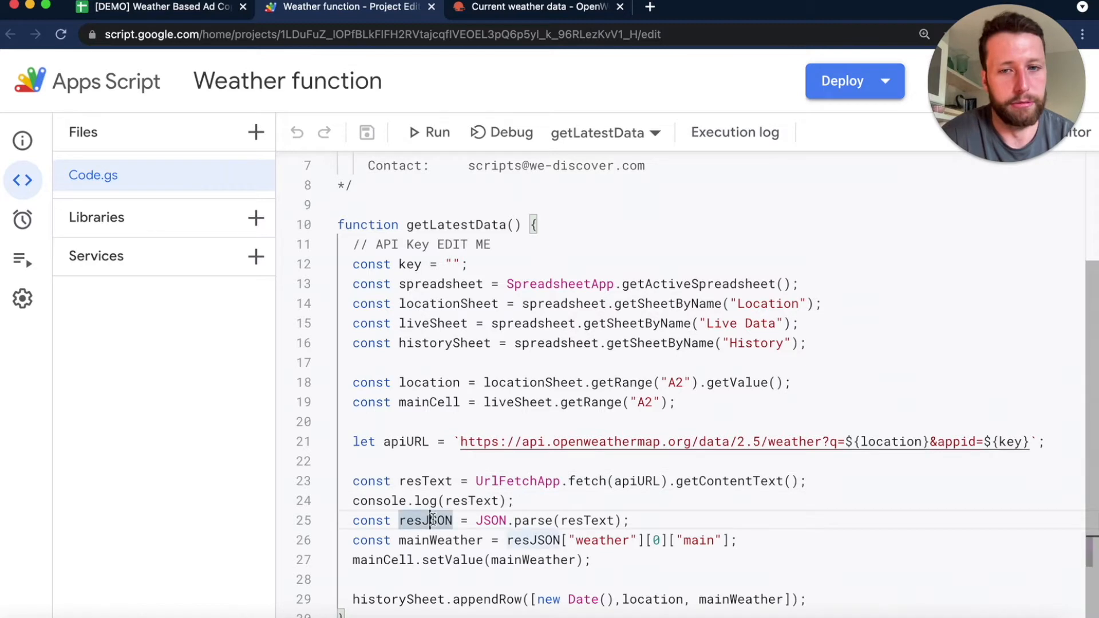
left_click(530, 506)
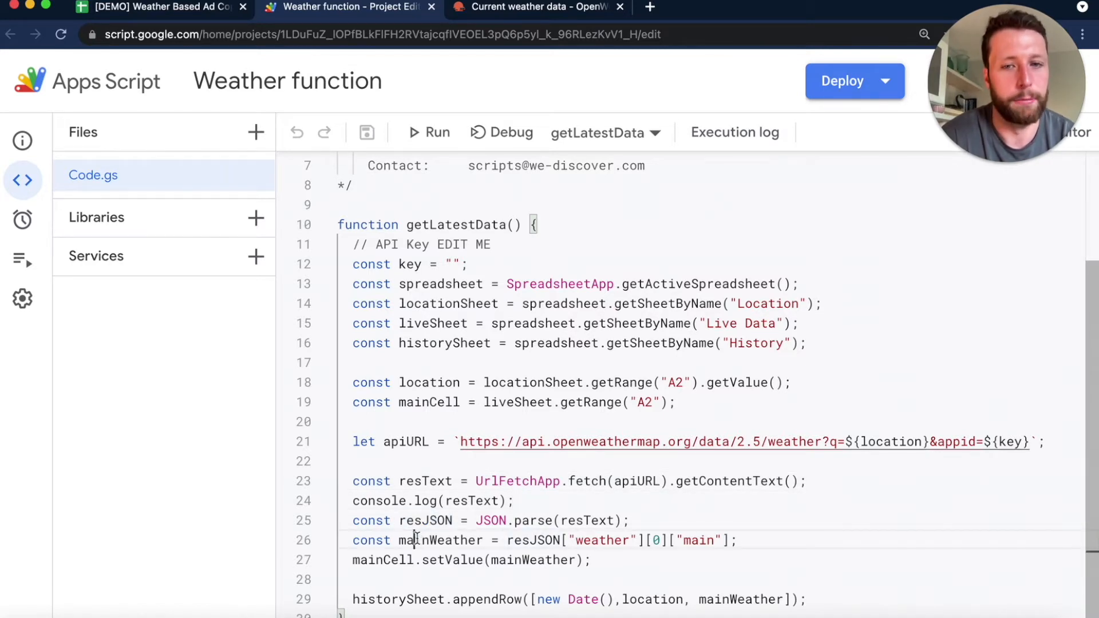
double_click(417, 538)
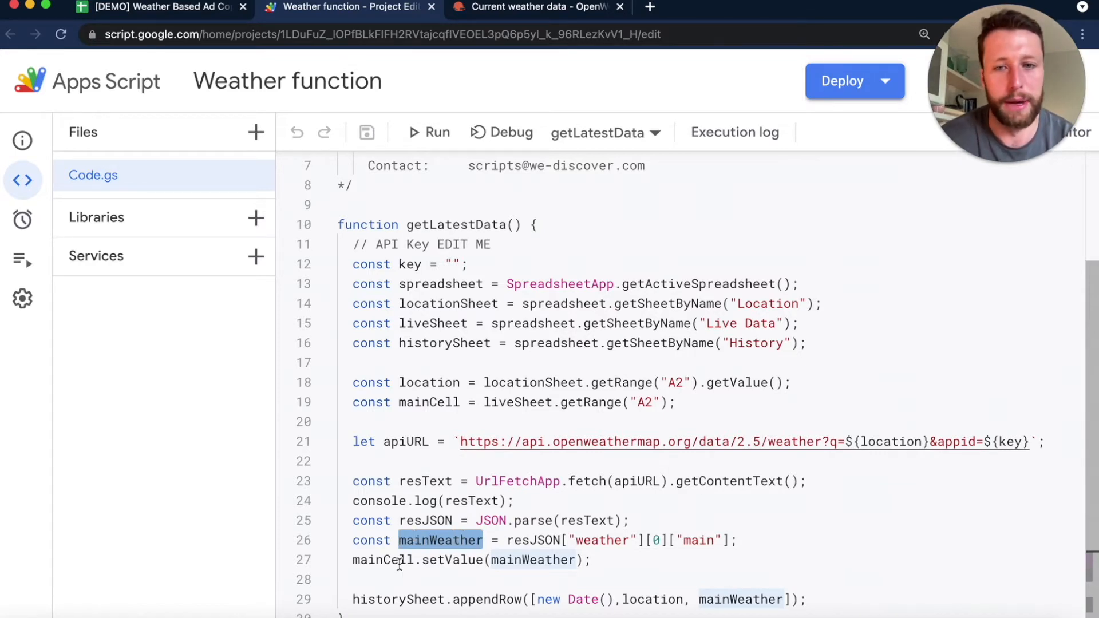
left_click(436, 599)
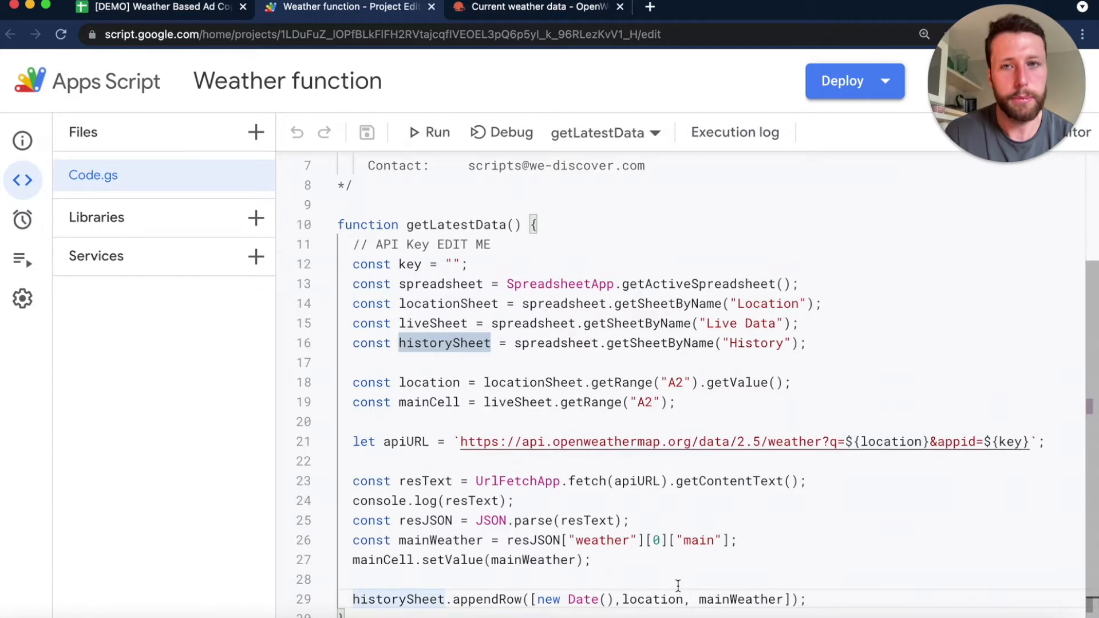
scroll(633, 567, "up", 3)
scroll(555, 480, "down", 3)
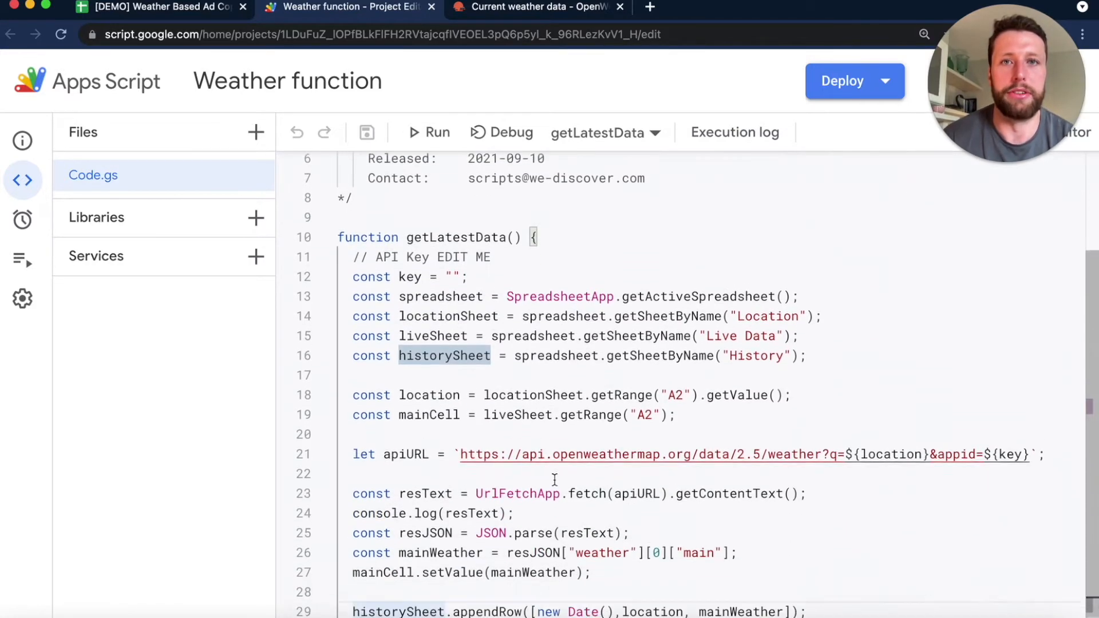
- Paste the OpenWeather API key between the empty quotes of the key constant on line 12
left_click(512, 8)
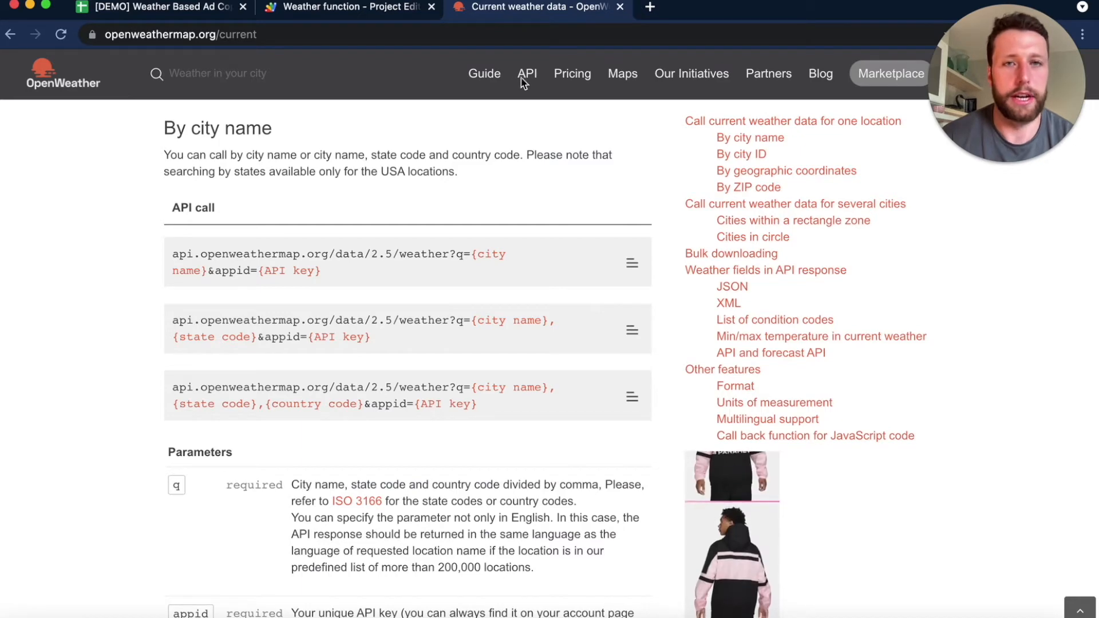
left_click(378, 8)
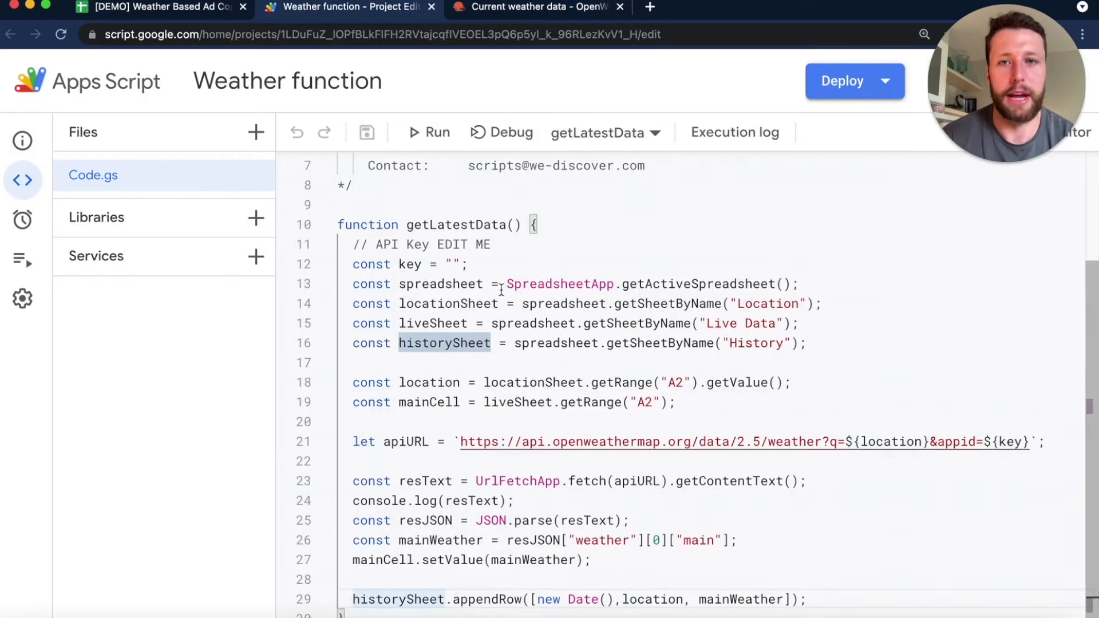
left_click(453, 264)
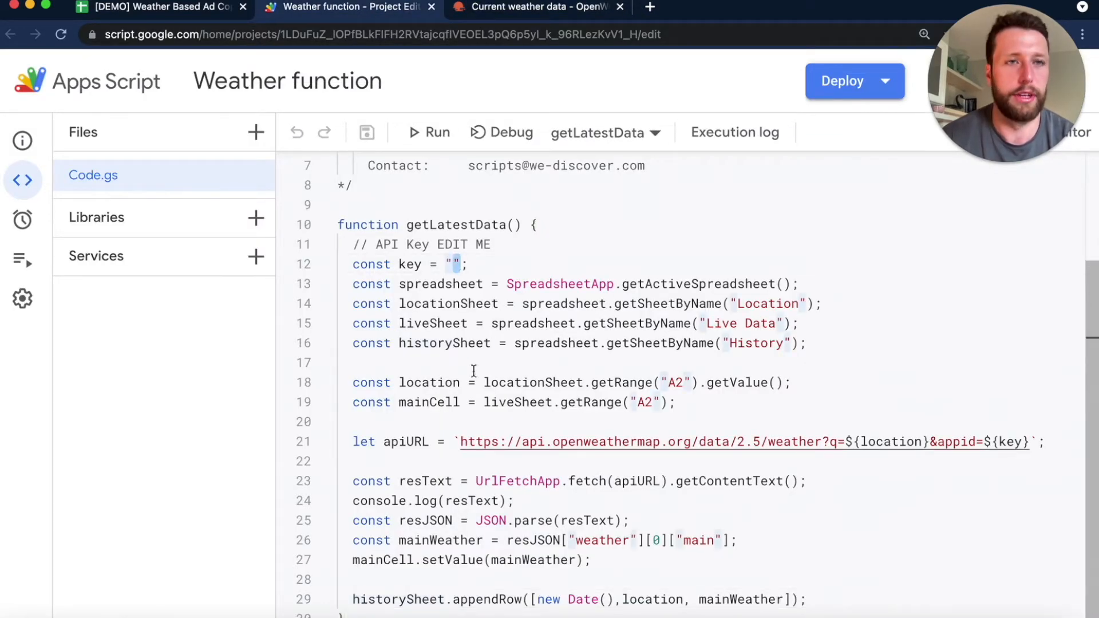
left_click(453, 265)
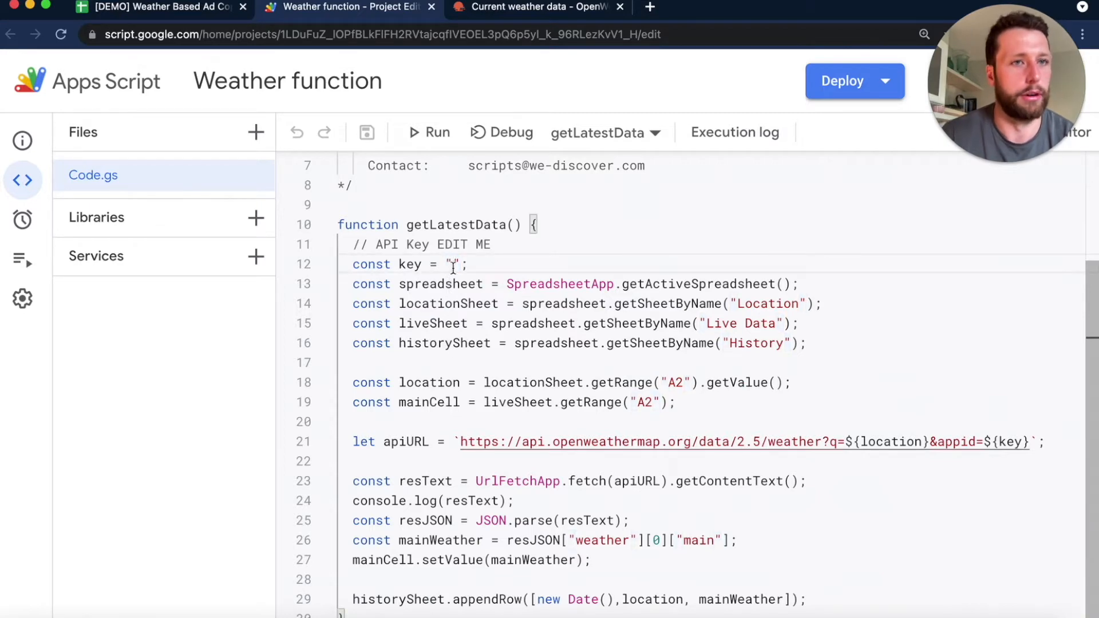
key("super+v")
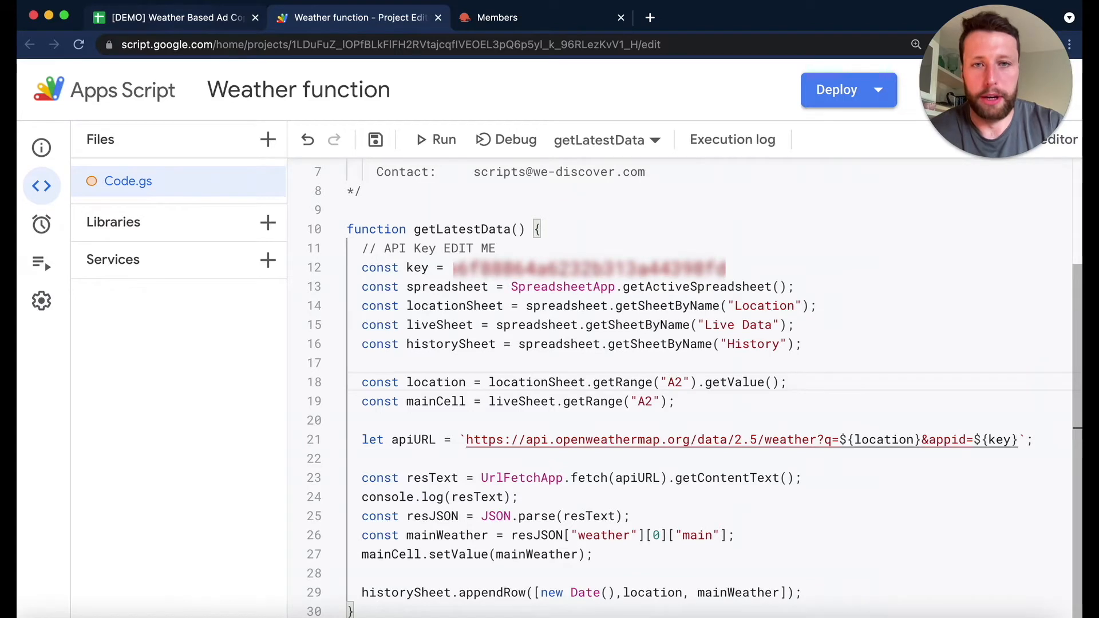
left_click(738, 535)
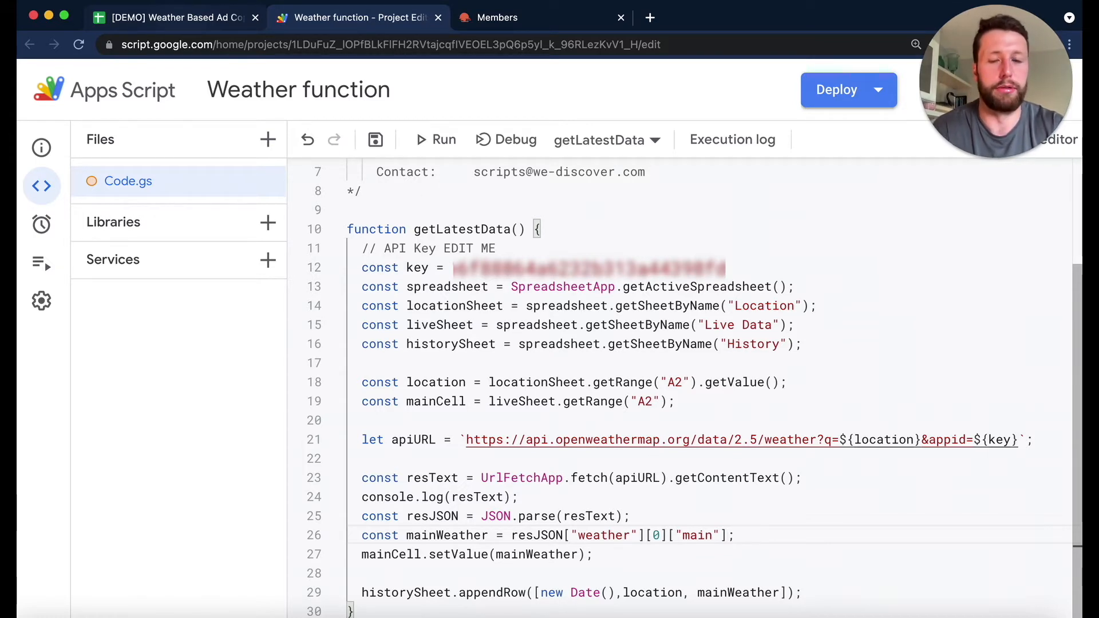
- Save the script, run getLatestData, and examine the main weather and temp fields in the logged response
left_click(437, 141)
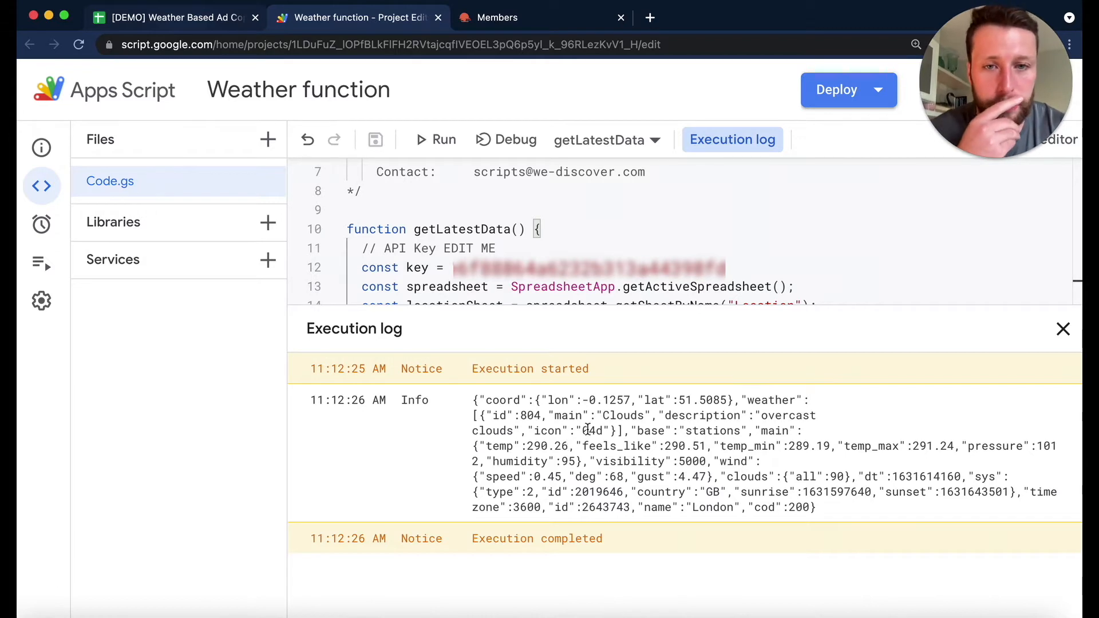
left_click_drag(548, 416, 650, 416)
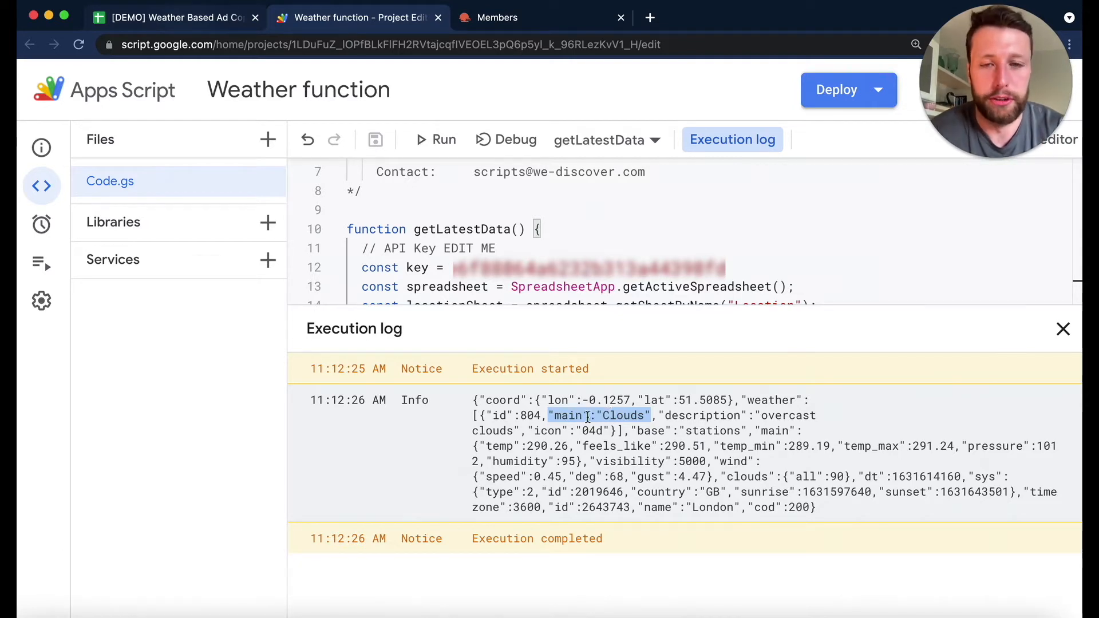
double_click(543, 446)
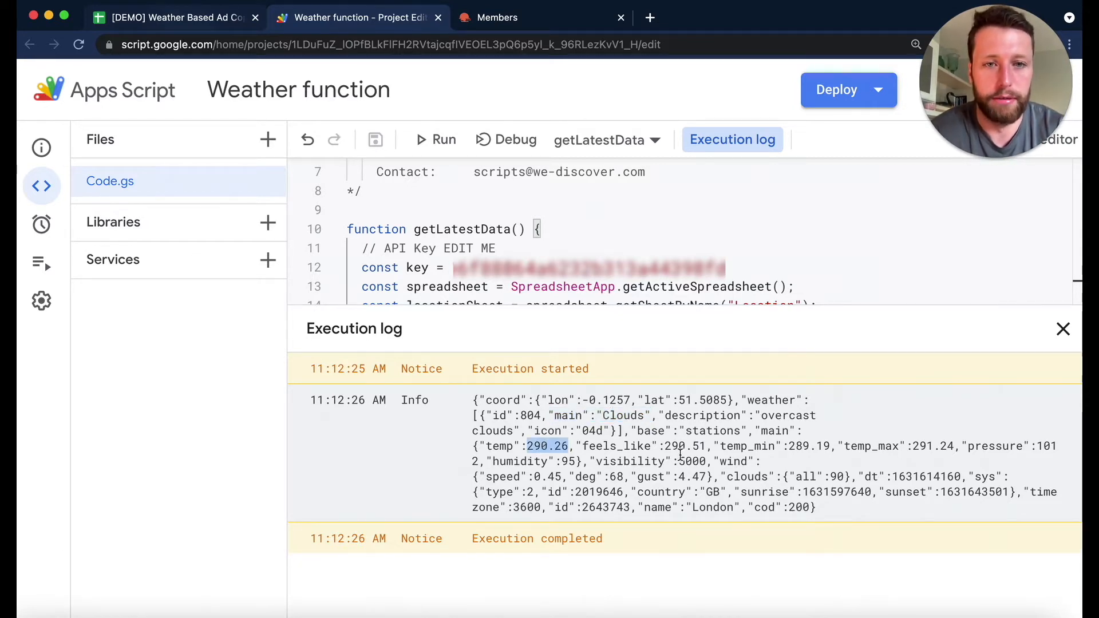
left_click(703, 510)
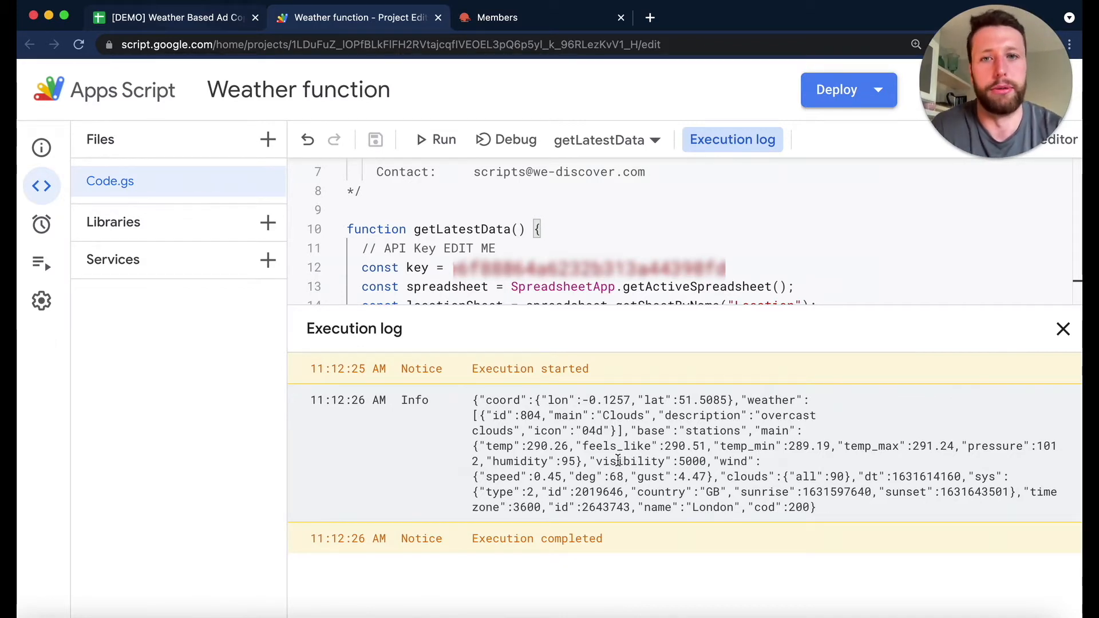
- Return to the weather ad copy spreadsheet and check the Main value in cell A2 of the Live Data sheet
left_click(207, 23)
left_click(87, 252)
left_click(80, 236)
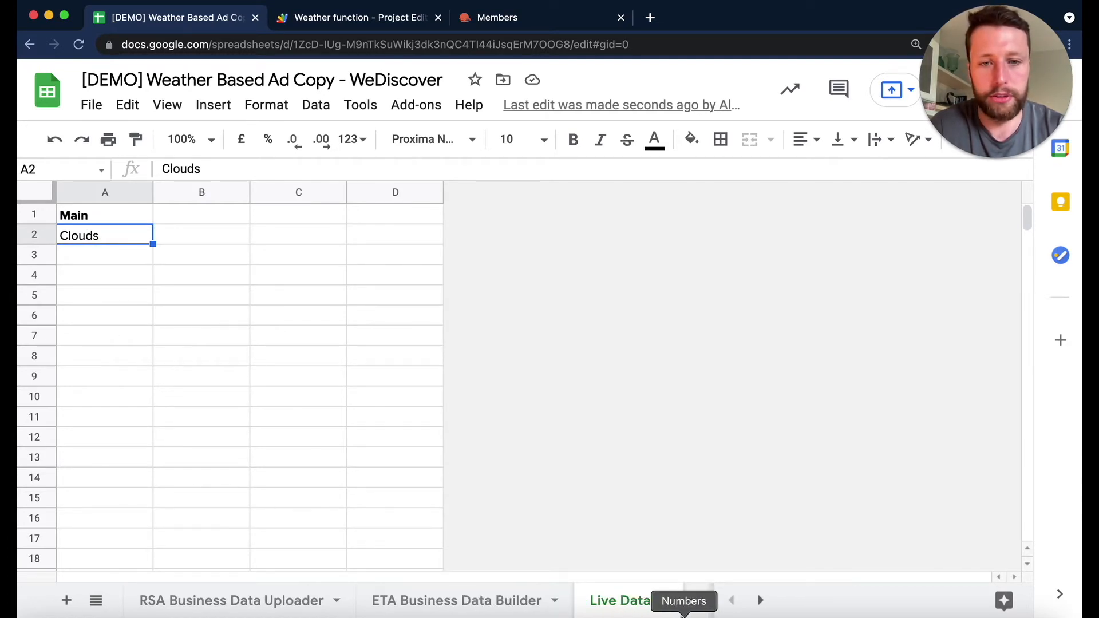
- Set cell A2 of the Location sheet to New York
left_click(701, 602)
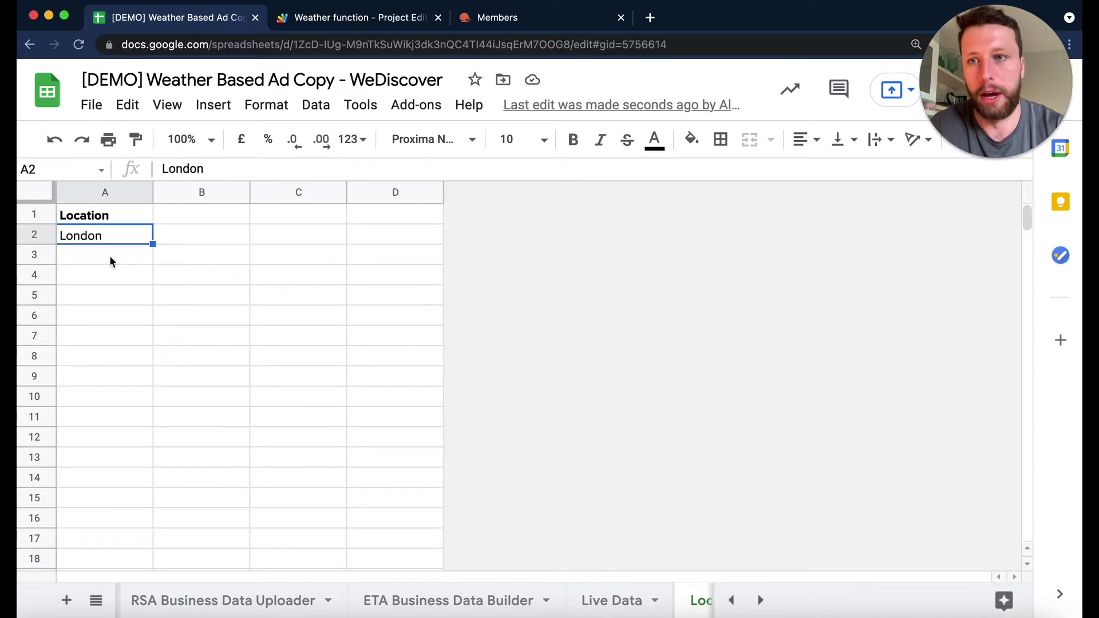
type("New ")
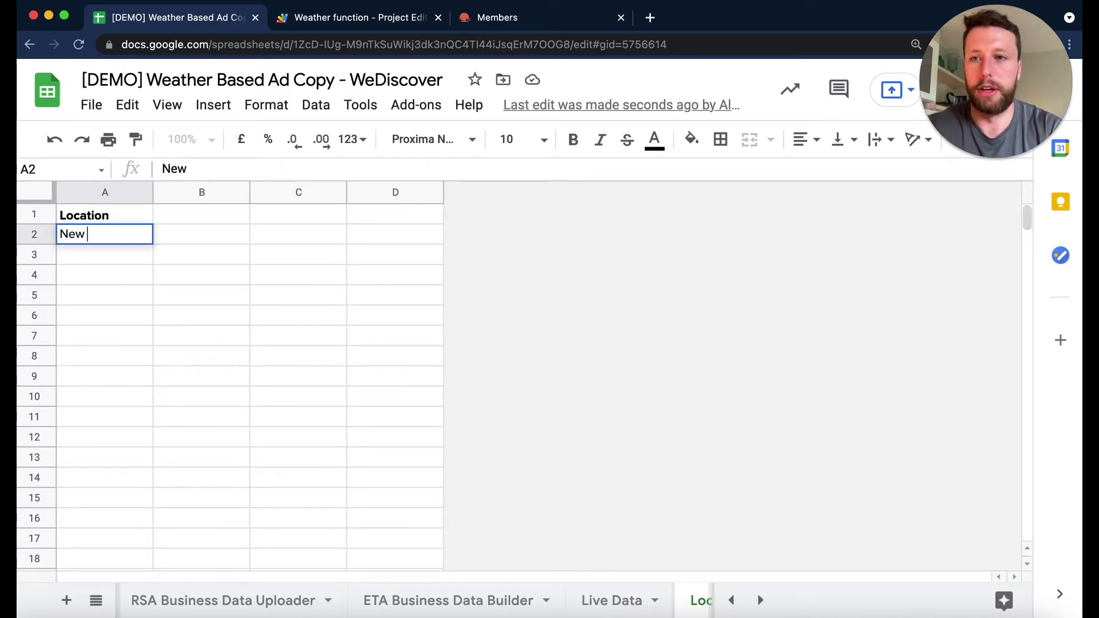
type("Yorl")
key("BackSpace")
type("k")
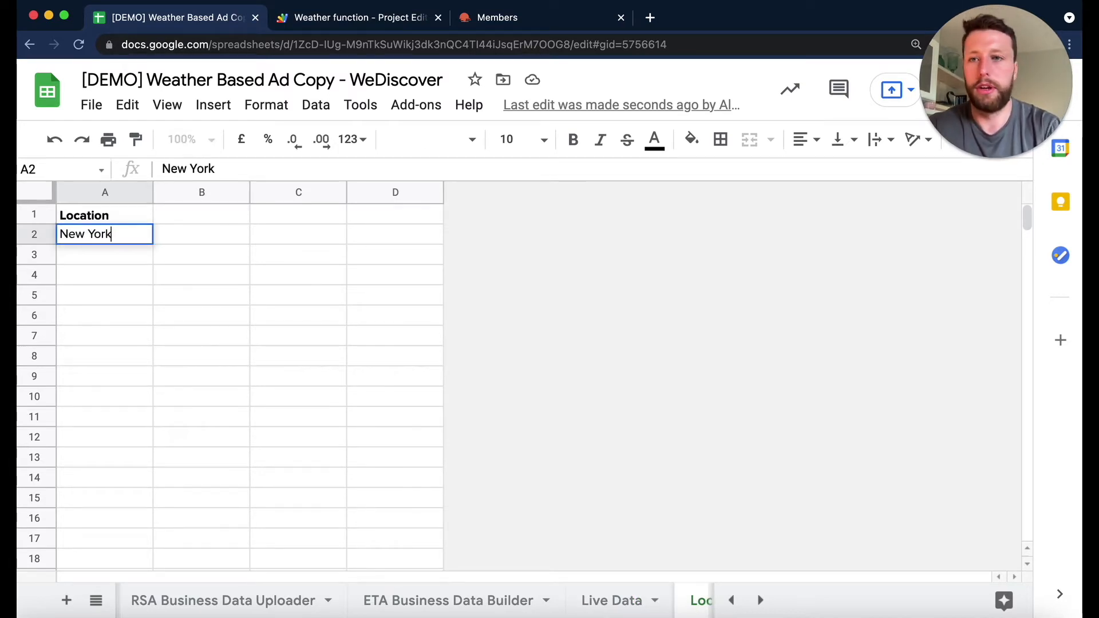
key("Return")
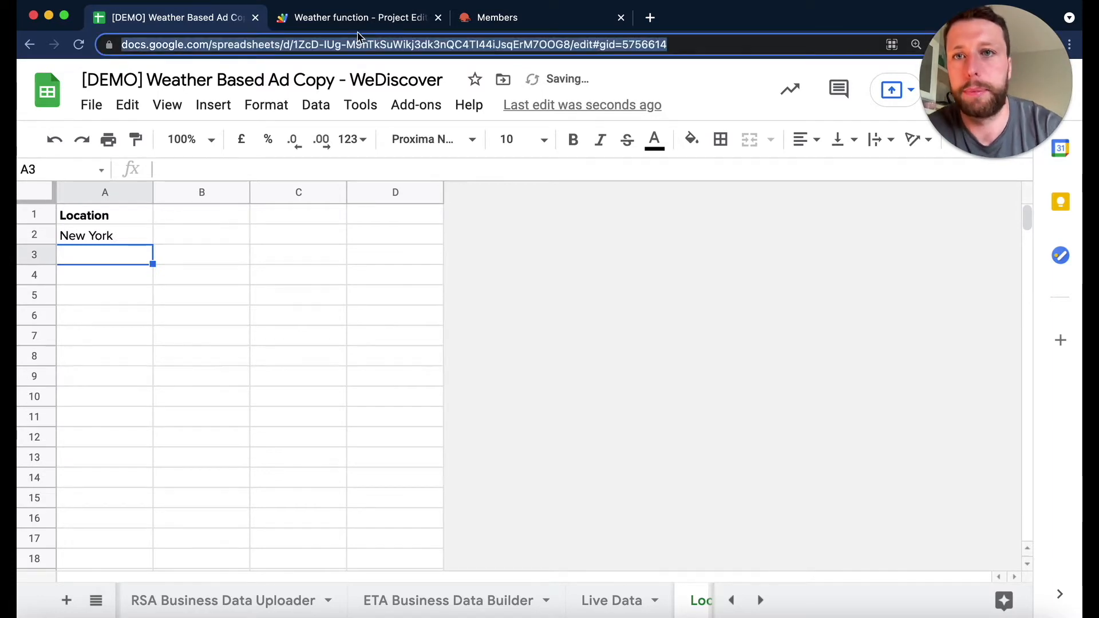
- Run getLatestData again from the Apps Script project and check the city name in the logged response
left_click(355, 18)
left_click(461, 145)
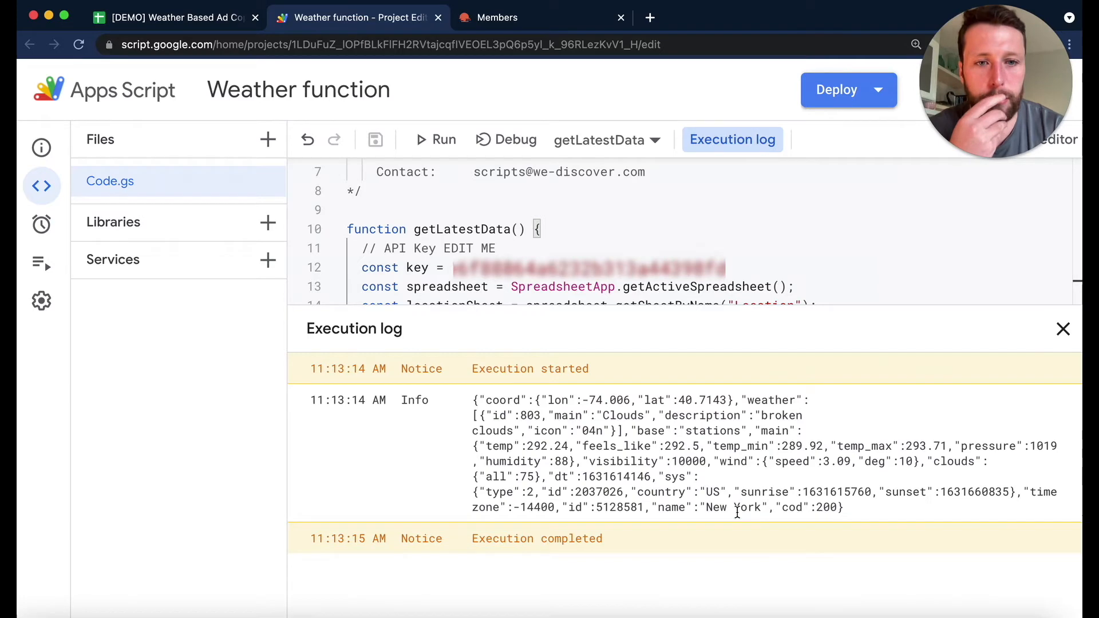
left_click_drag(706, 509, 763, 510)
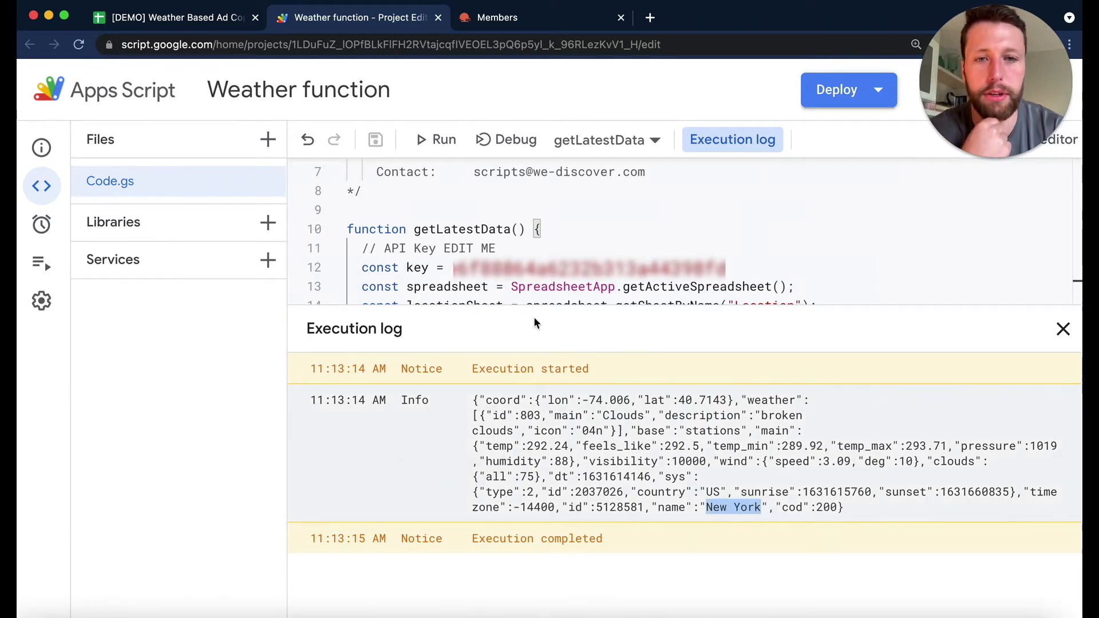
- Compare the Main value in the Live Data sheet with the main weather field in the script's execution log
left_click(172, 18)
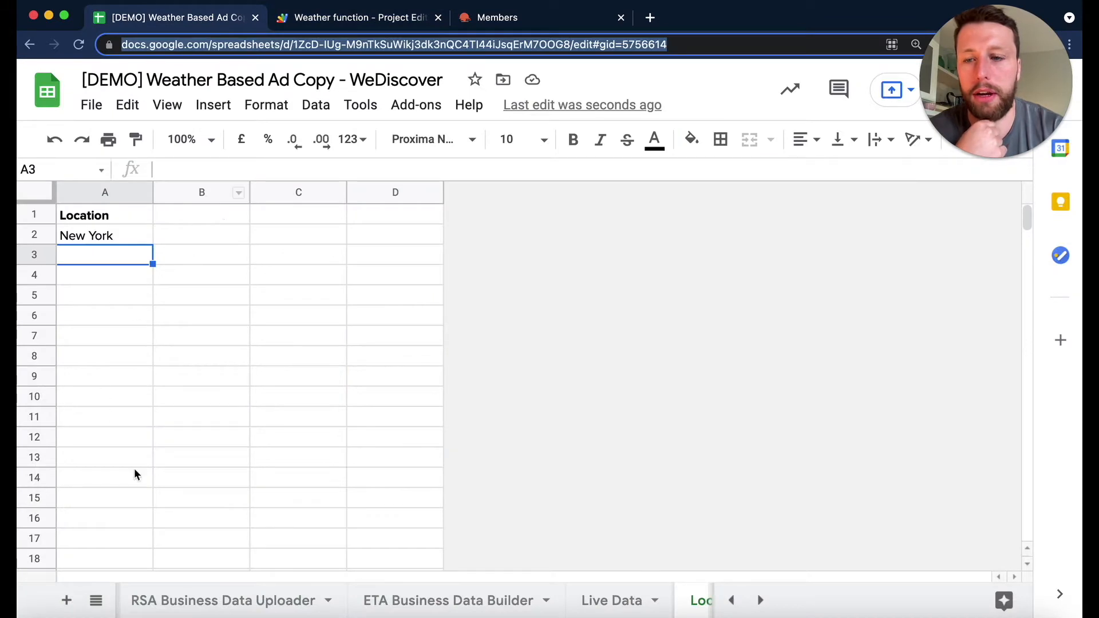
left_click(595, 600)
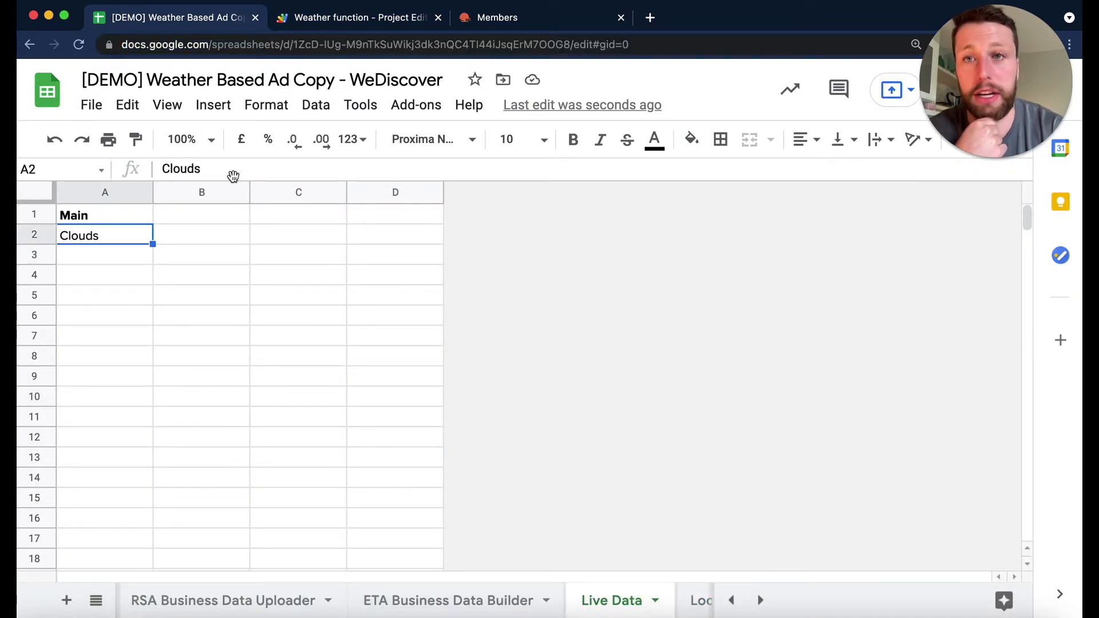
left_click(331, 18)
left_click(621, 415)
double_click(621, 416)
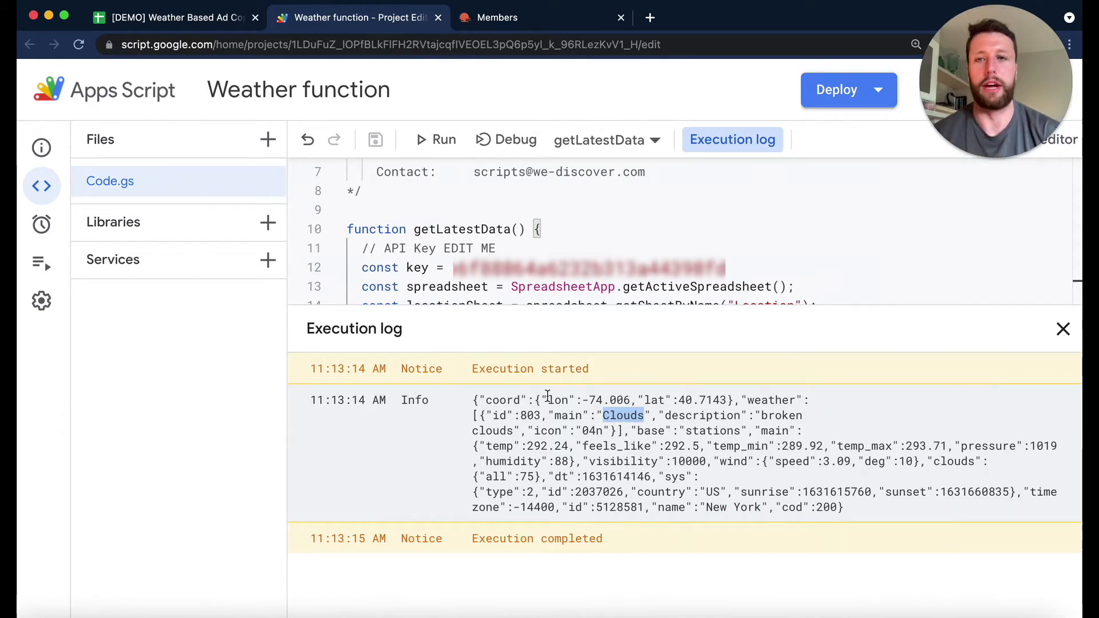
left_click(207, 23)
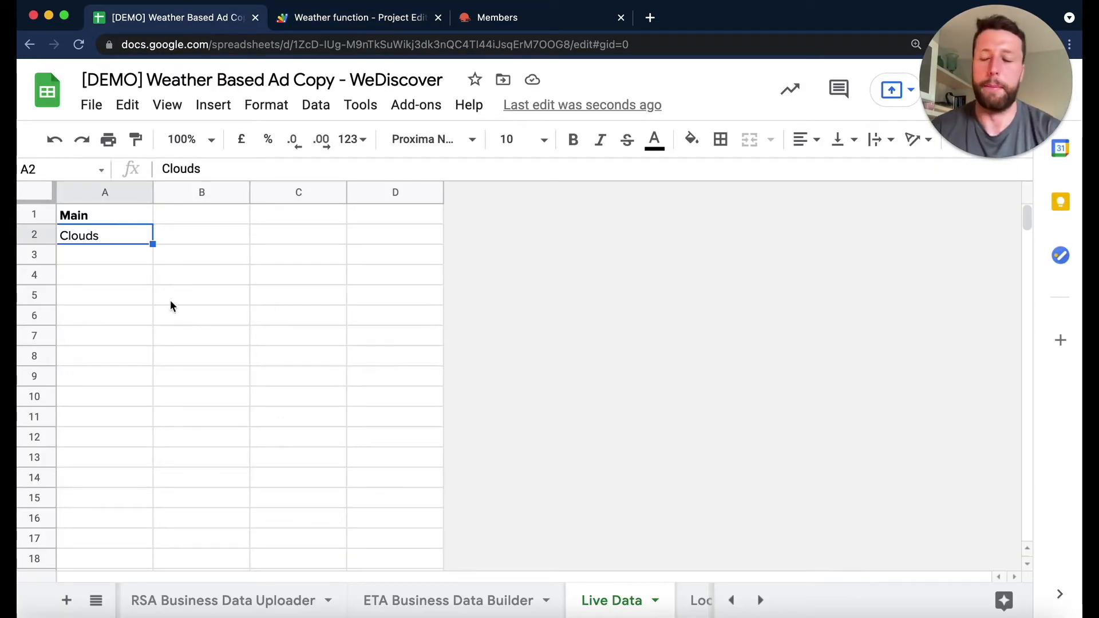
- Replace the city in cell A2 of the Location sheet with the misspelled name Londo
scroll(582, 596, "right", 2)
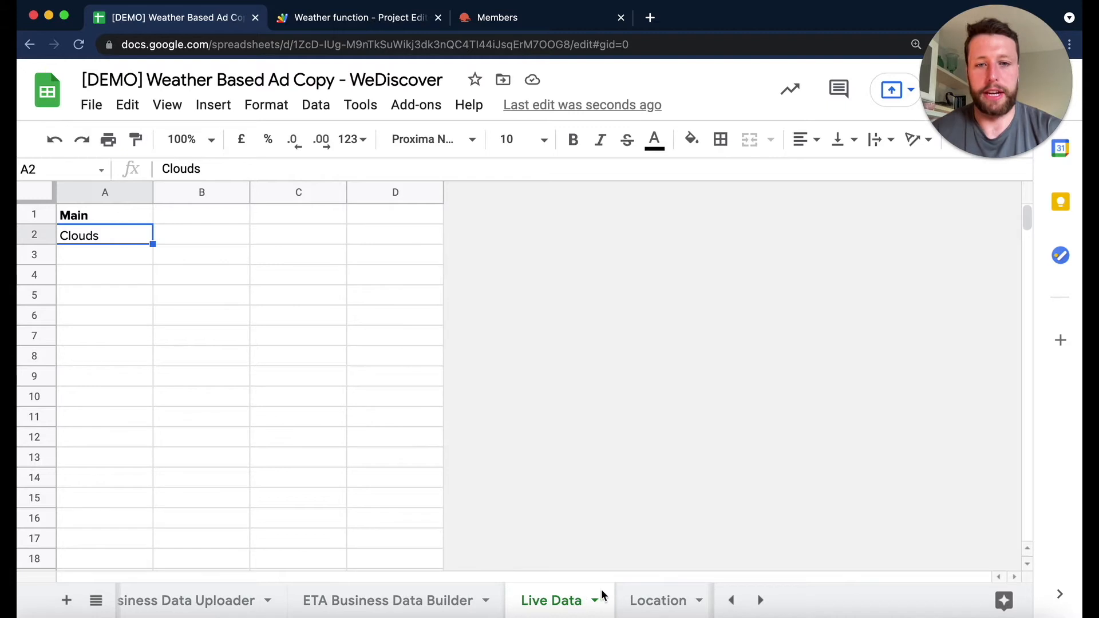
left_click(657, 601)
left_click(117, 231)
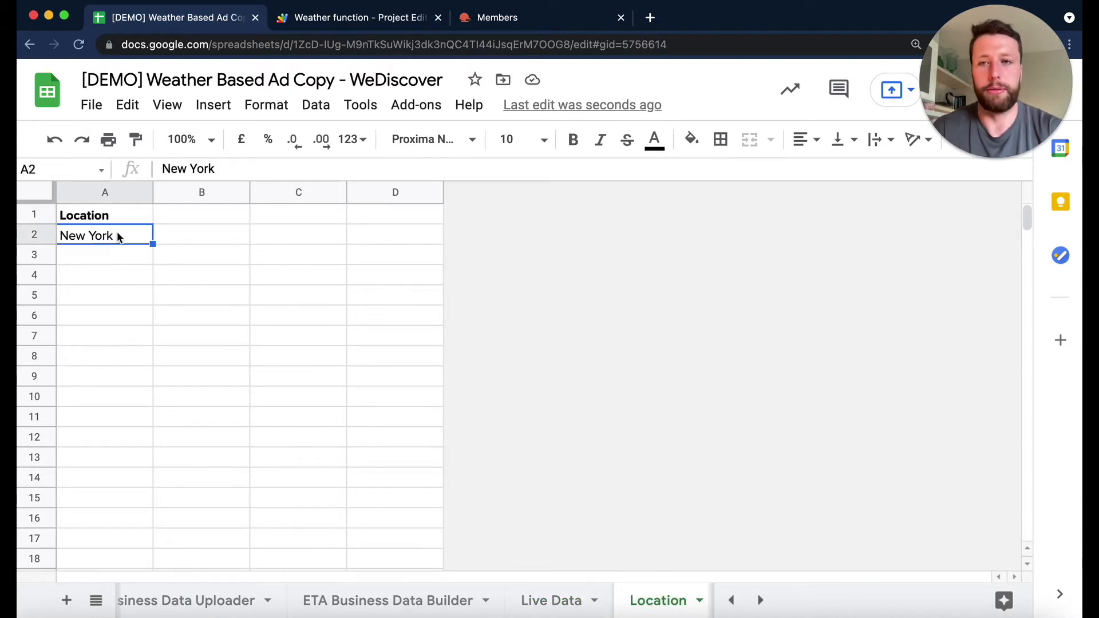
key("Delete")
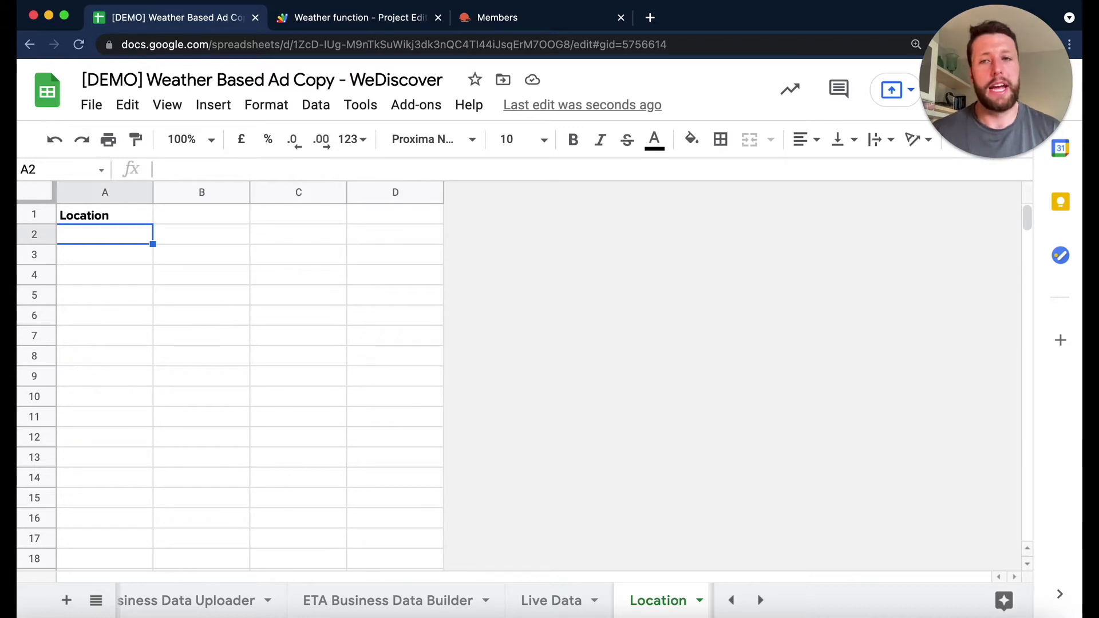
type("London")
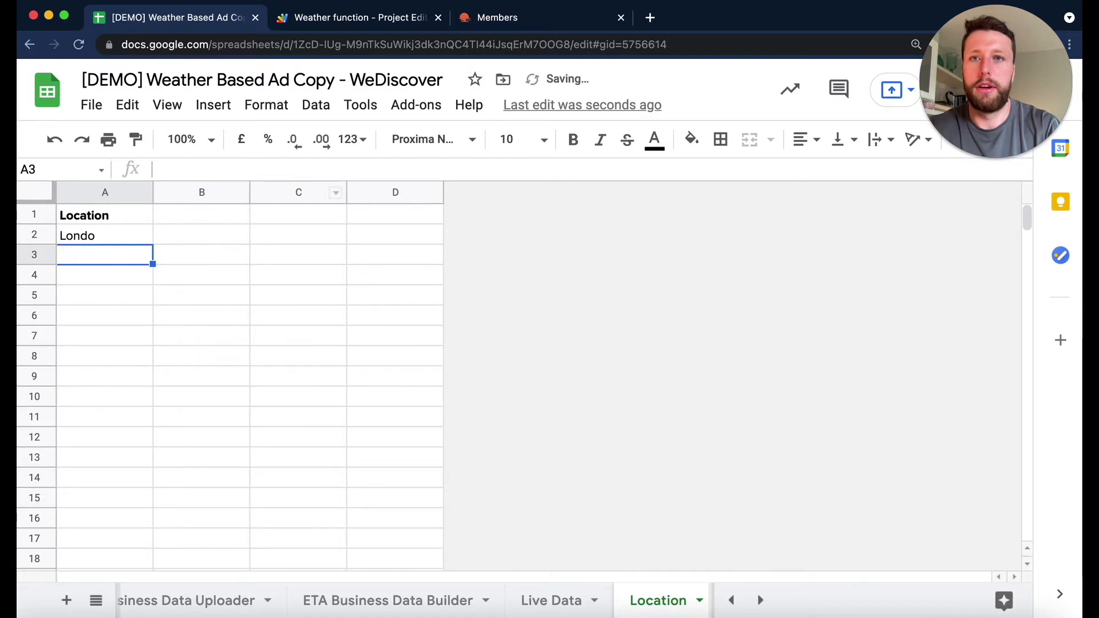
- Run getLatestData with the misspelled city and examine the message in the execution log
left_click(352, 17)
left_click(445, 140)
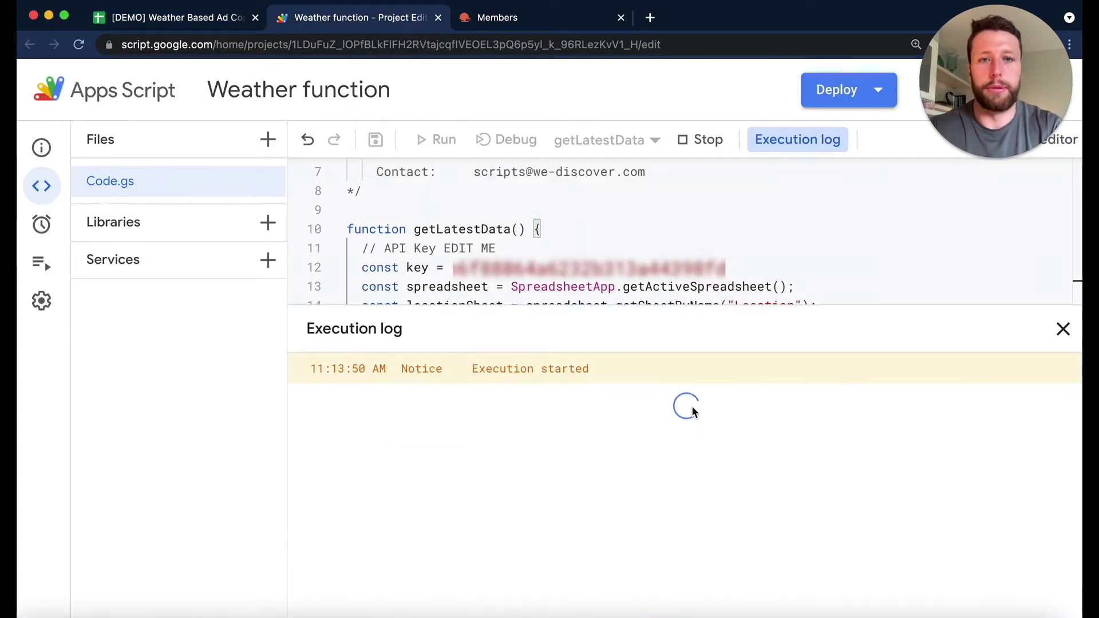
left_click_drag(569, 404, 765, 409)
left_click(767, 407)
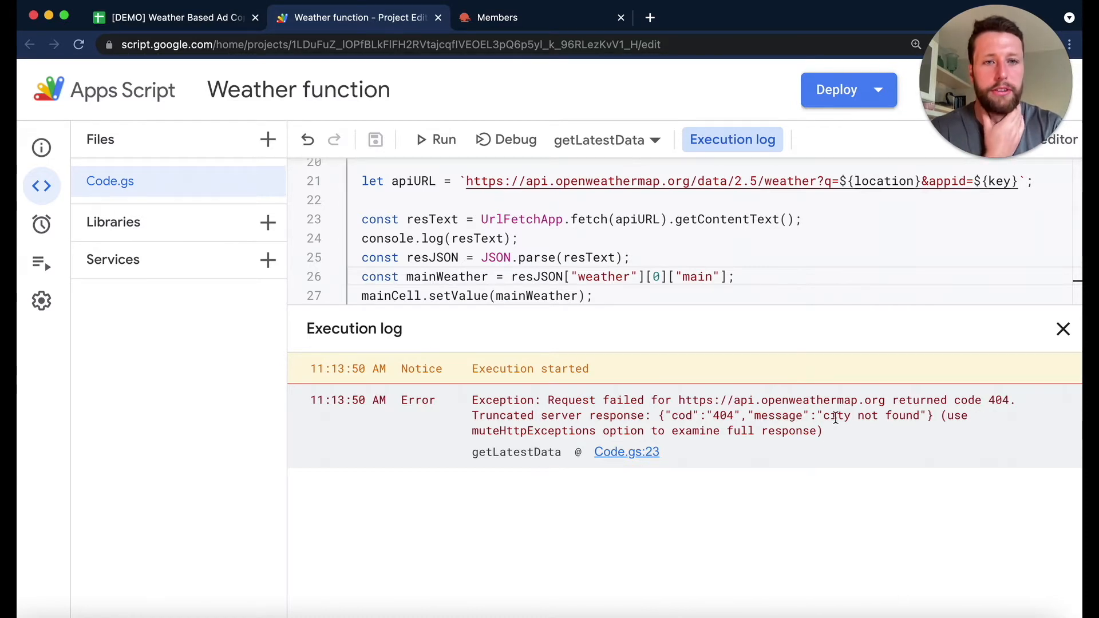
left_click_drag(823, 419, 926, 417)
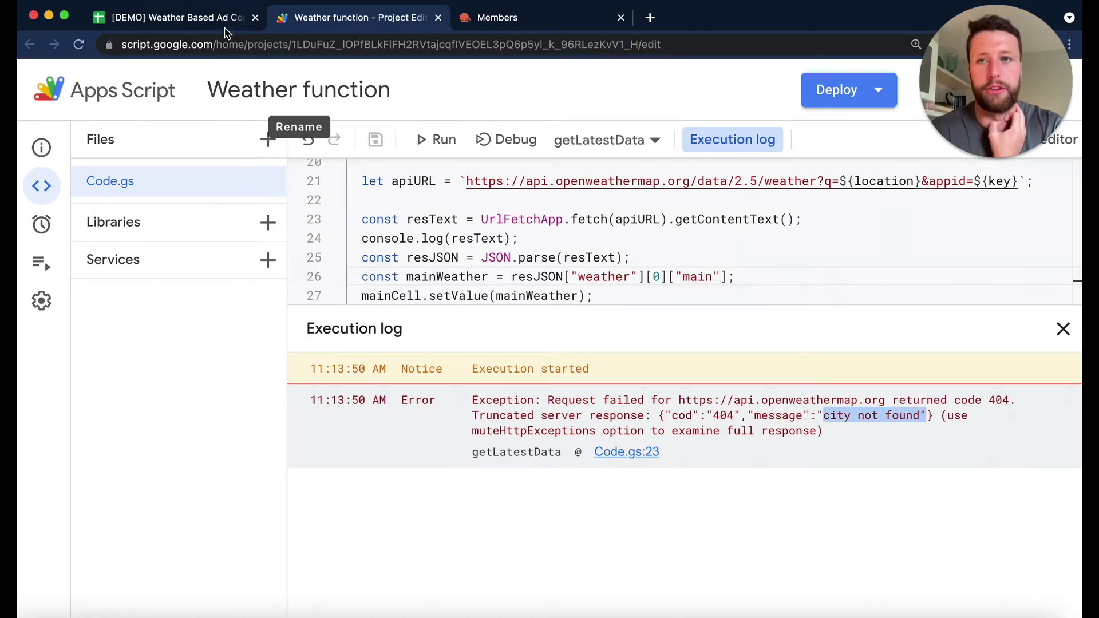
- Examine the by-city-name request format and its parameters in OpenWeather's Current Weather Data API documentation
left_click(171, 18)
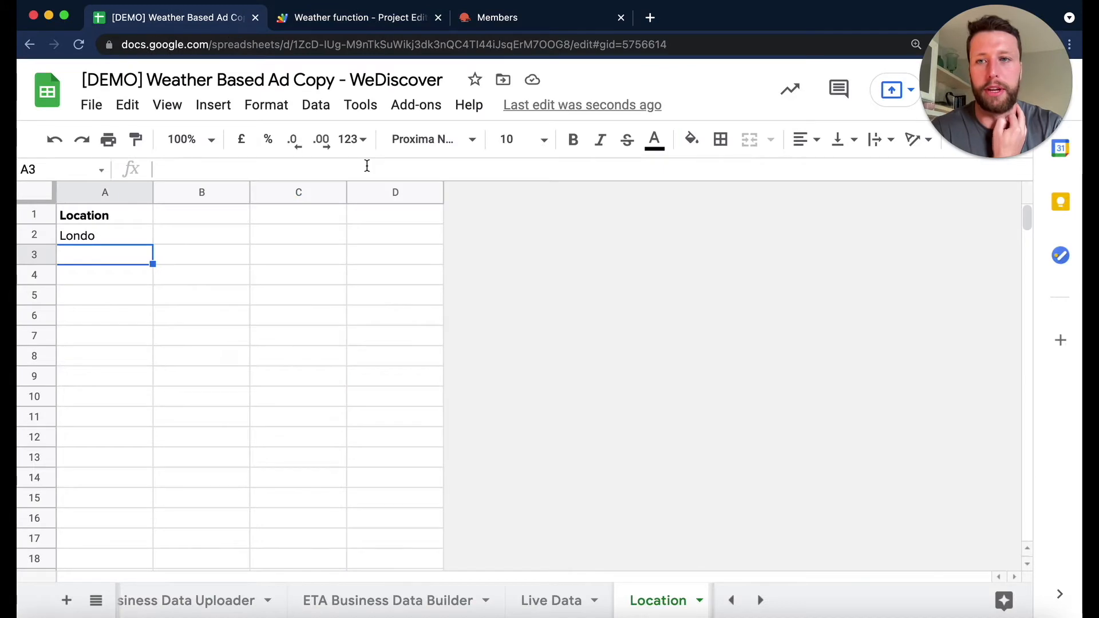
left_click(130, 236)
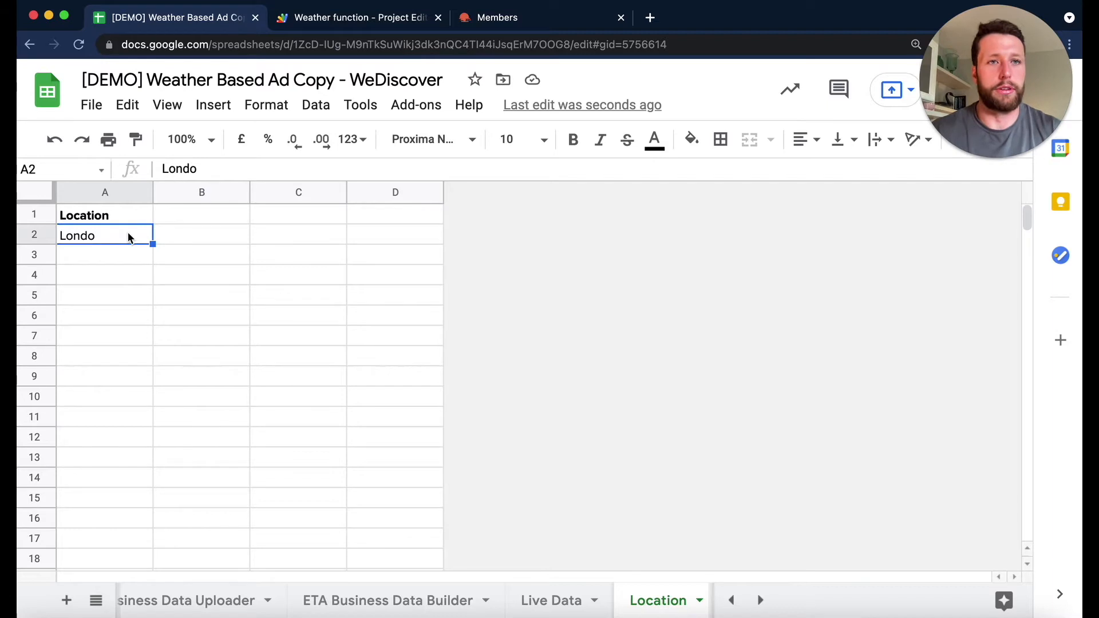
left_click(498, 12)
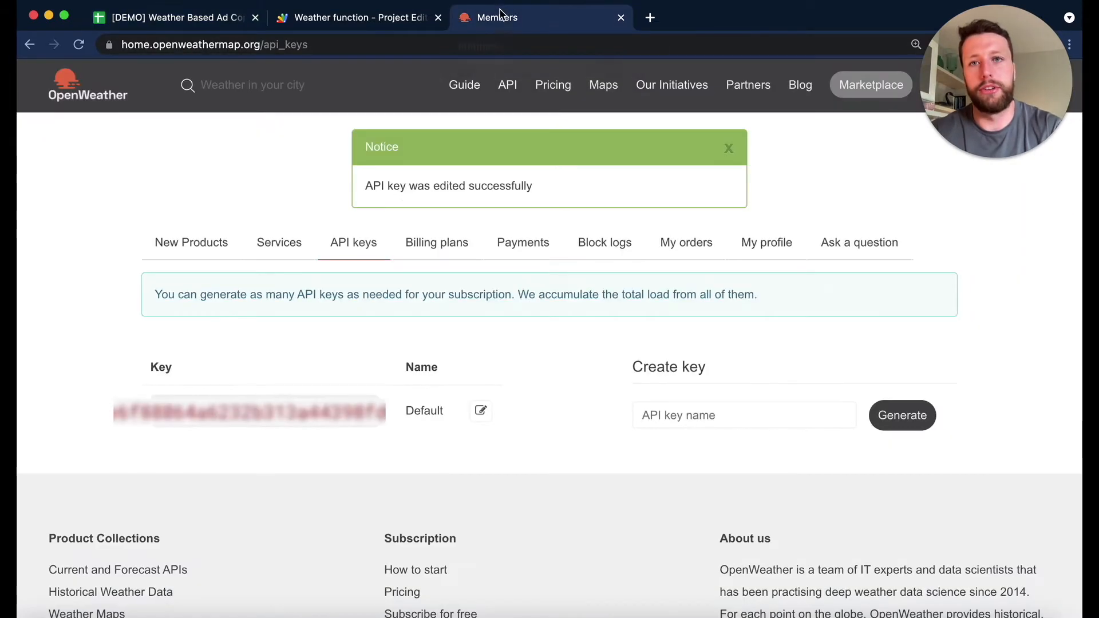
left_click(509, 83)
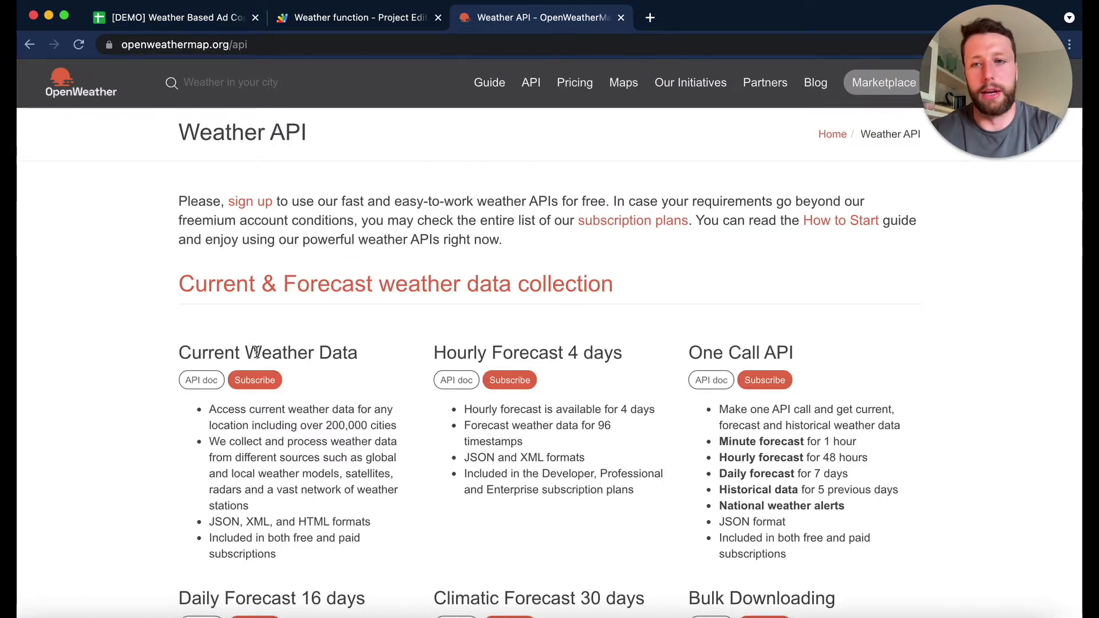
left_click(214, 380)
scroll(214, 380, "down", 9)
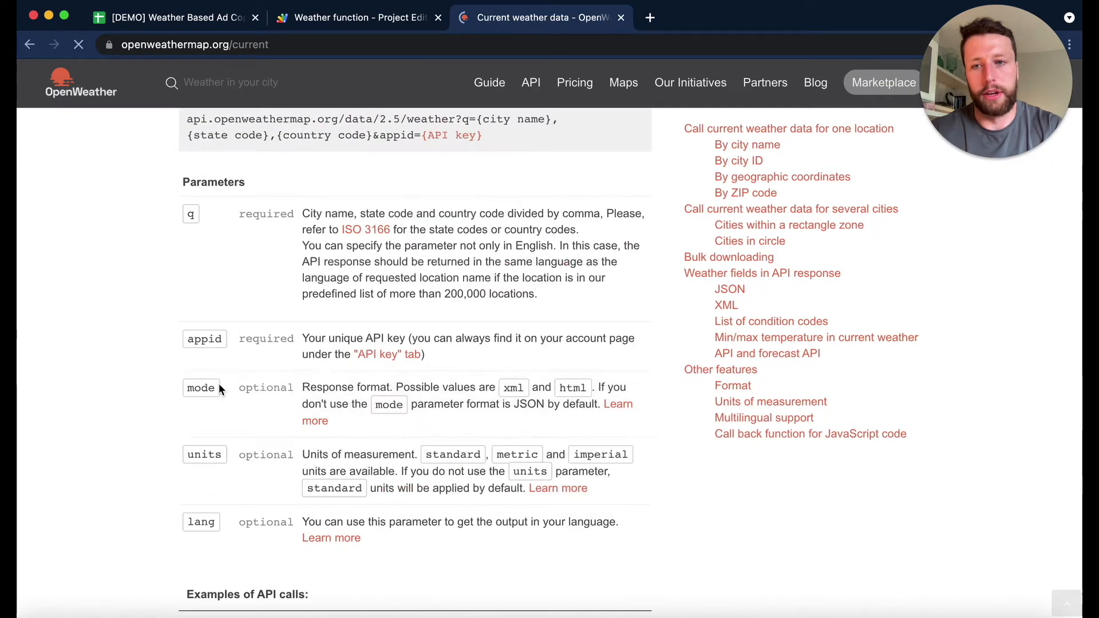
scroll(767, 183, "up", 1)
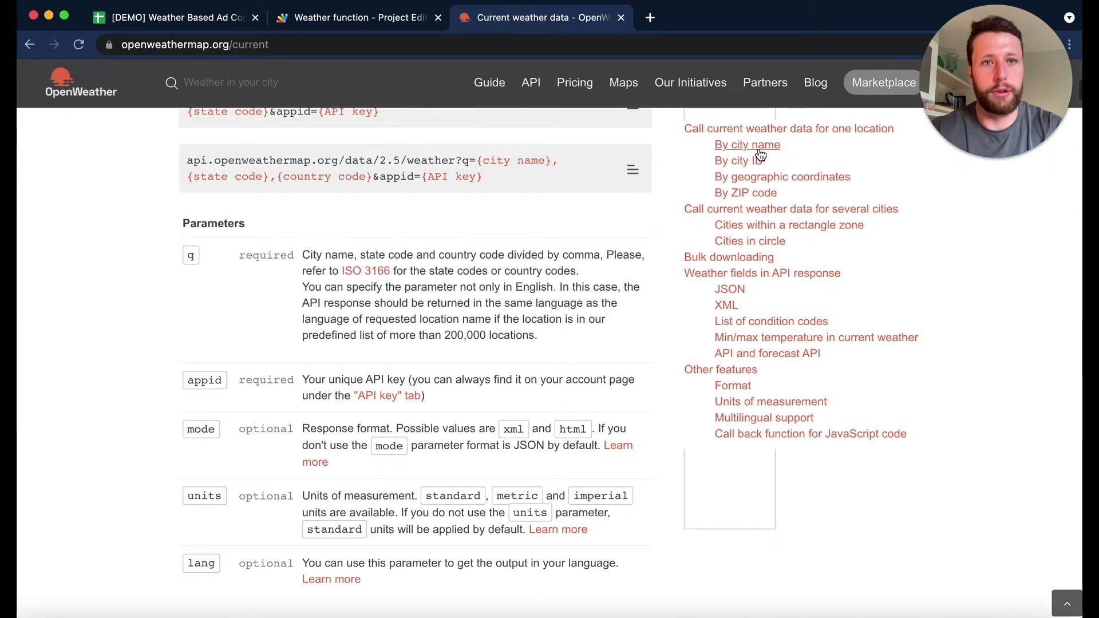
left_click(760, 148)
scroll(561, 333, "down", 2)
scroll(532, 358, "down", 3)
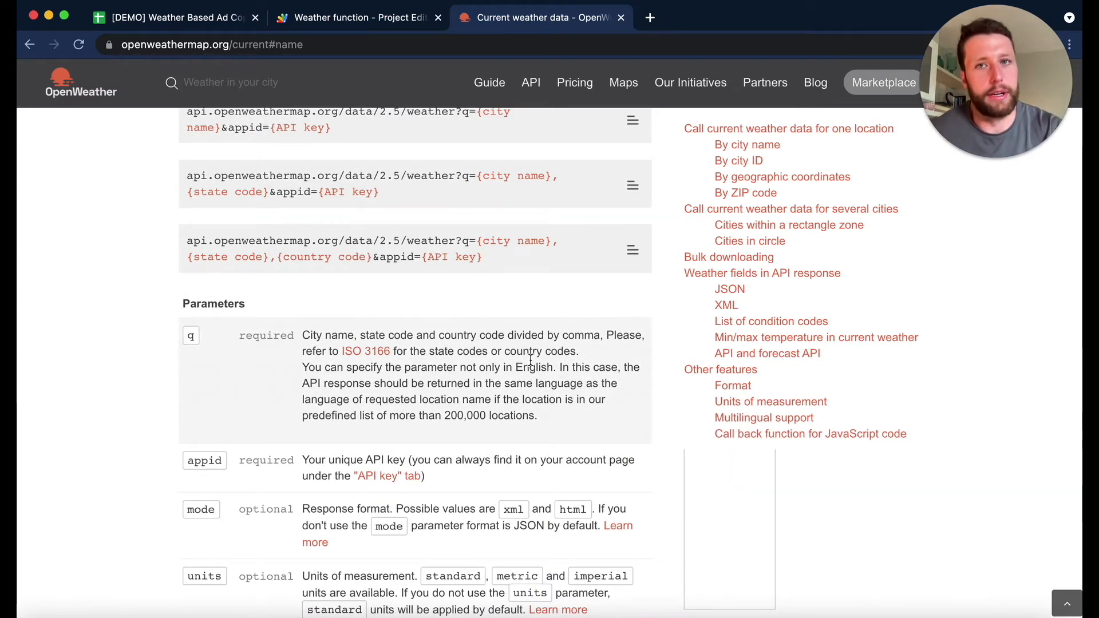
- Correct the city in cell A2 of the Location sheet to London and run getLatestData again from the Apps Script project
left_click(238, 20)
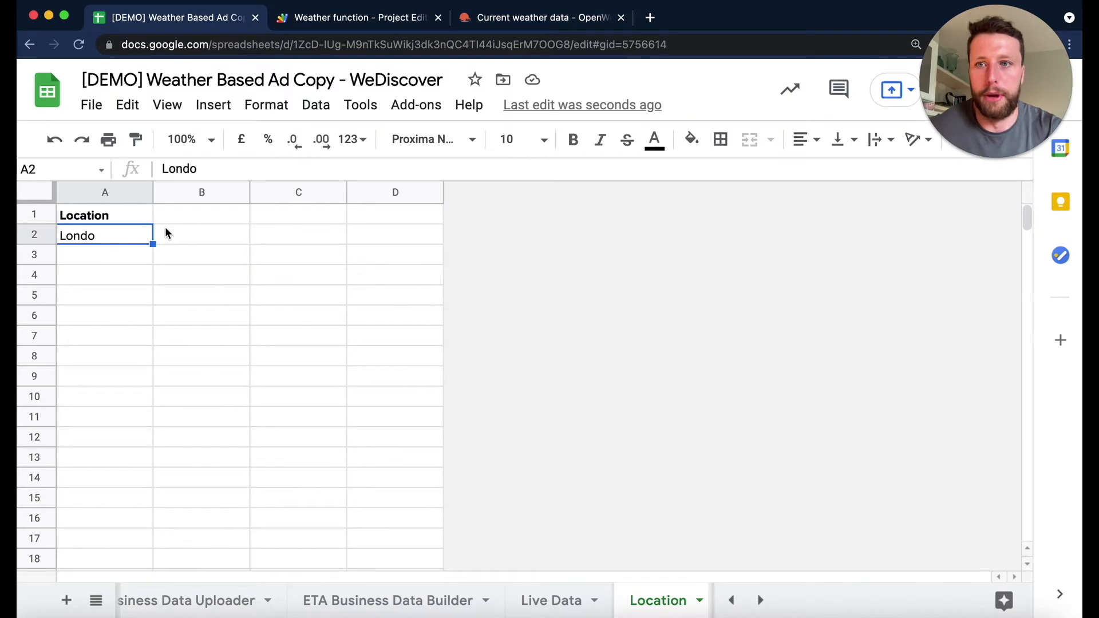
double_click(125, 236)
key("Return")
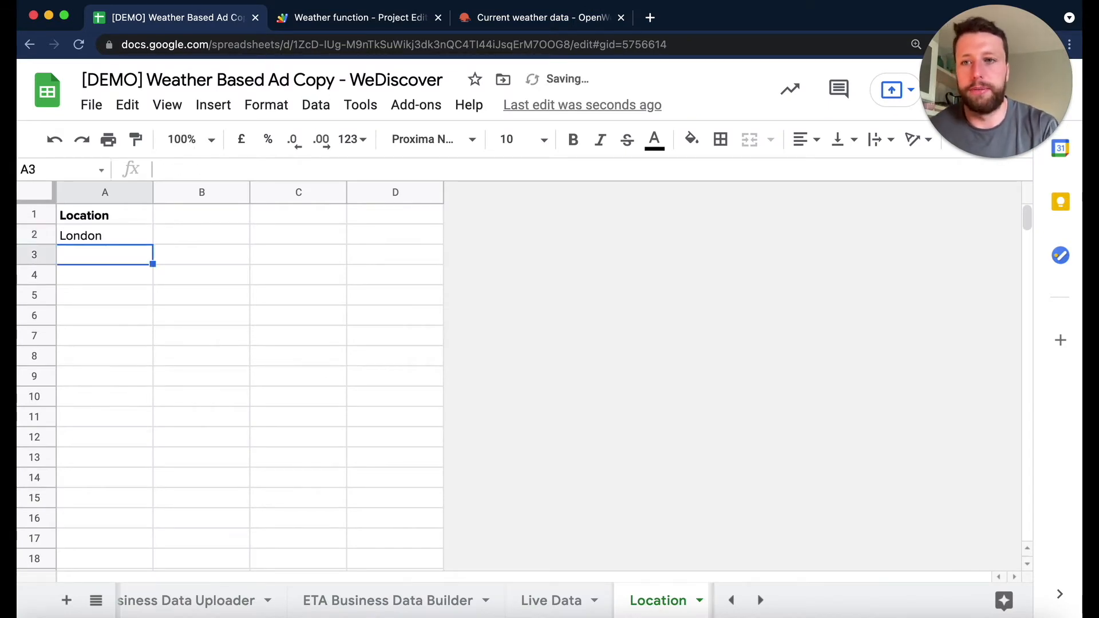
left_click(292, 19)
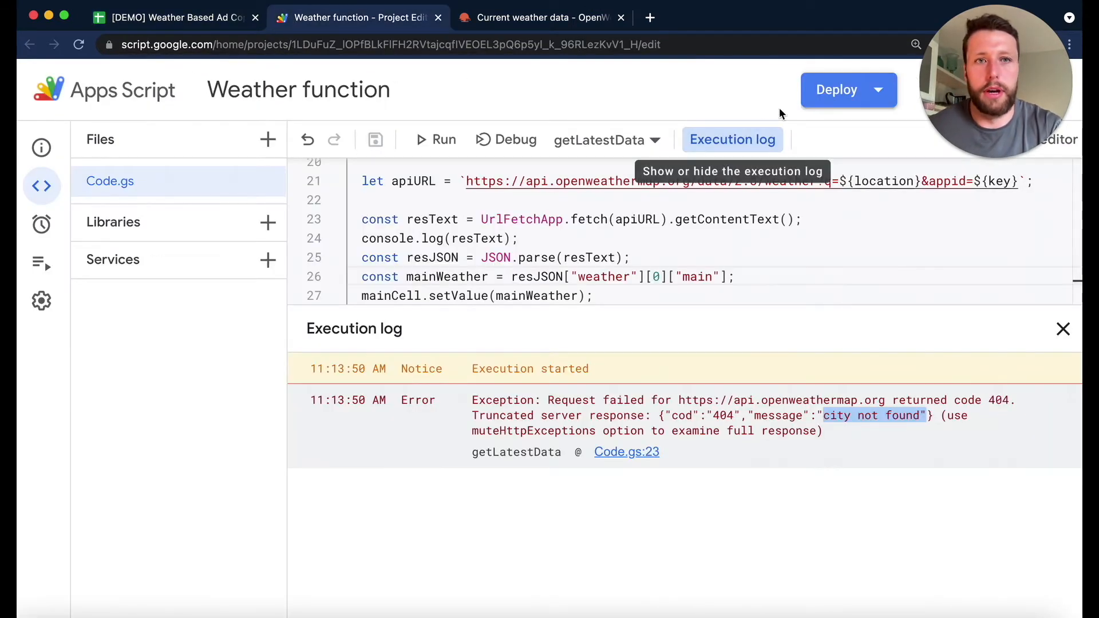
left_click(447, 138)
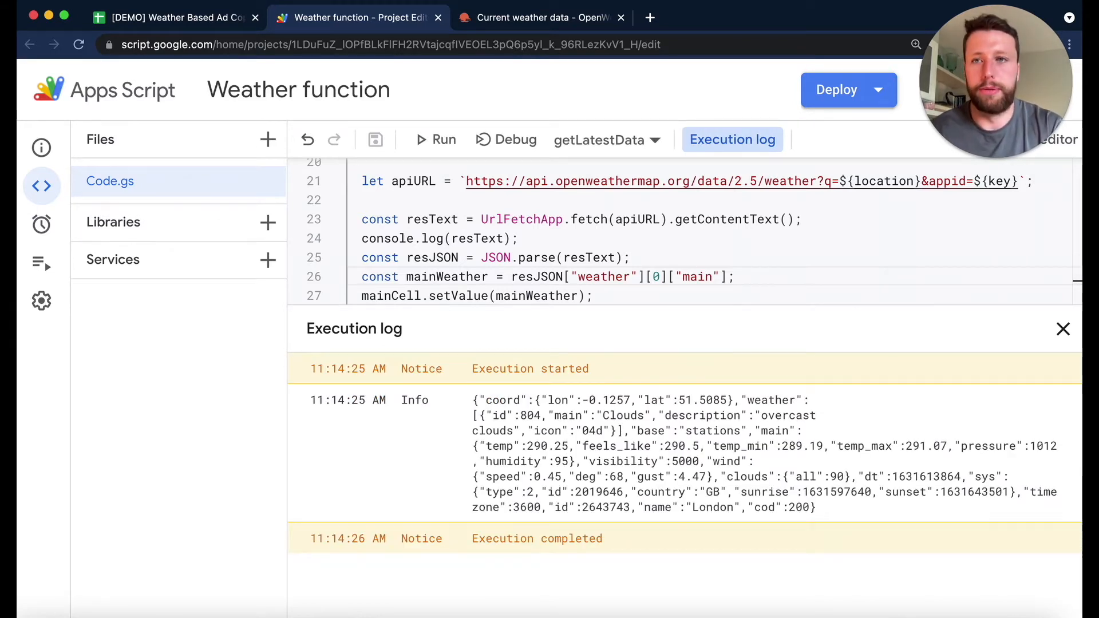
- Check the logged location and main weather entries in the spreadsheet's History sheet
left_click(133, 20)
scroll(593, 601, "right", 2)
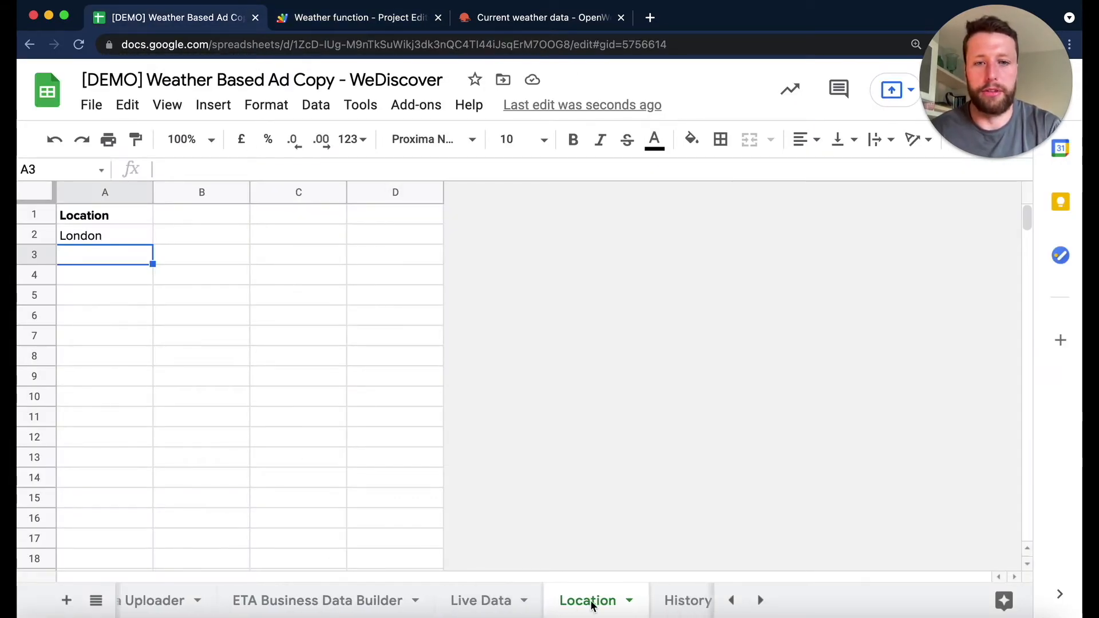
left_click(658, 602)
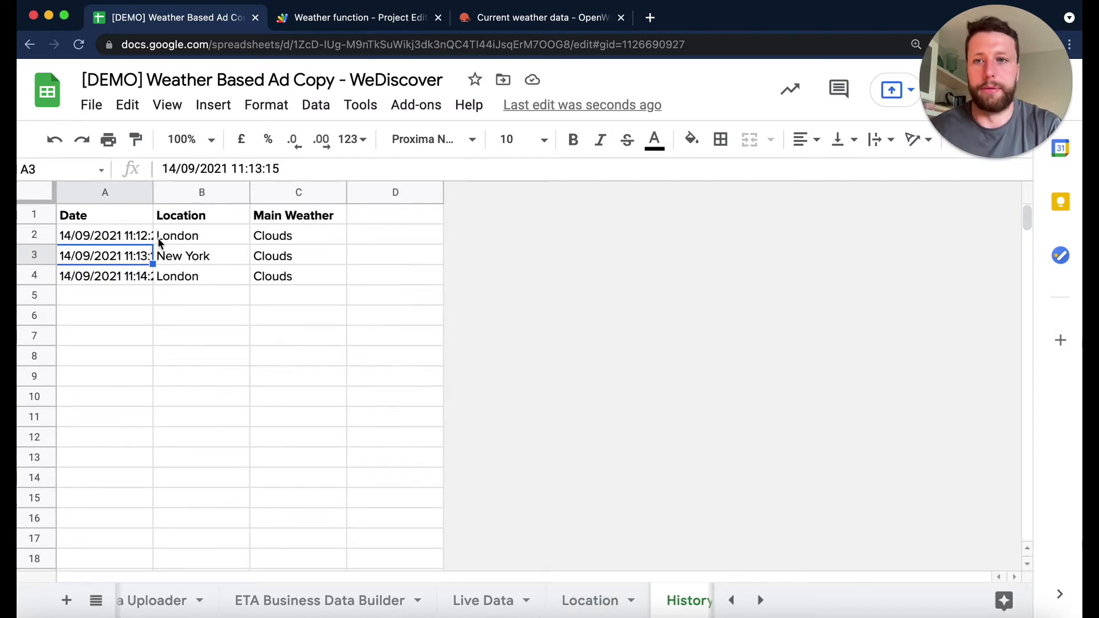
left_click(211, 240)
left_click(202, 276)
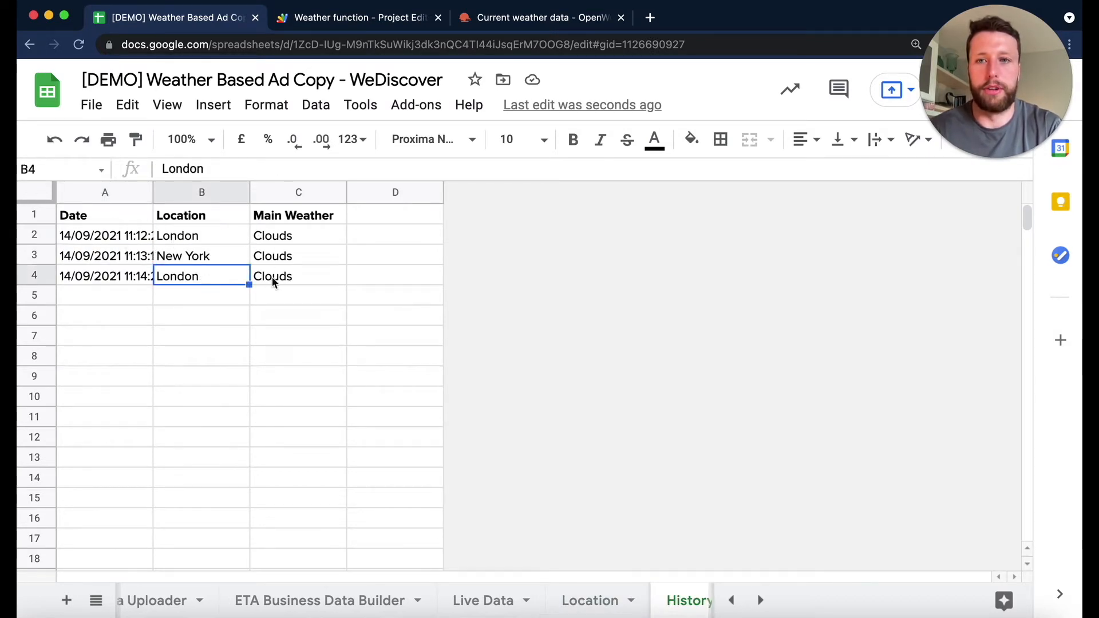
left_click(264, 288)
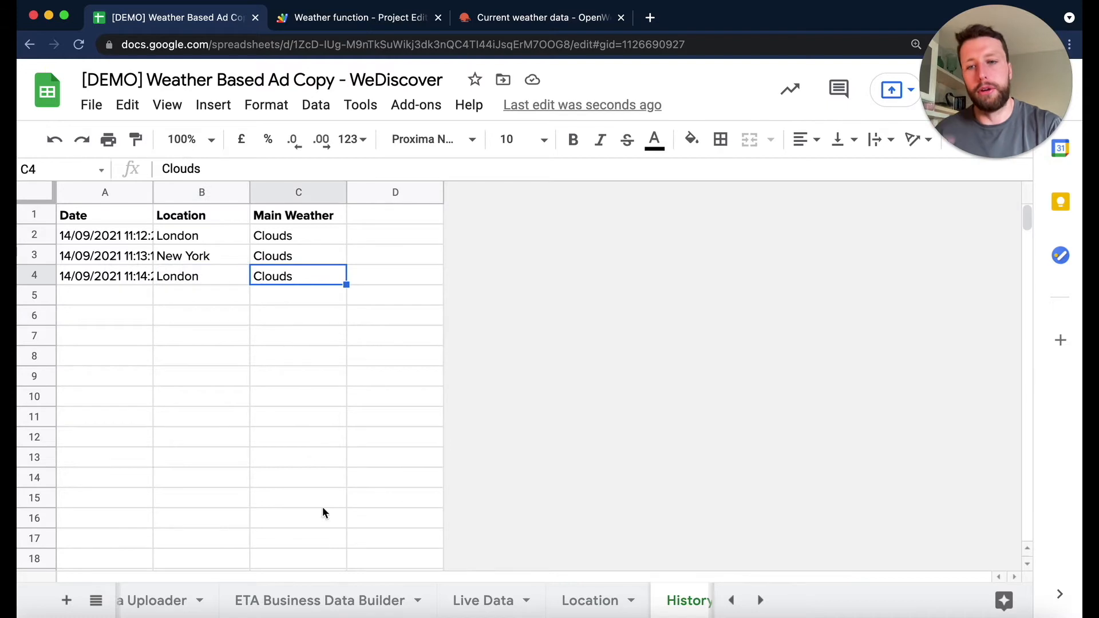
scroll(363, 601, "left", 3)
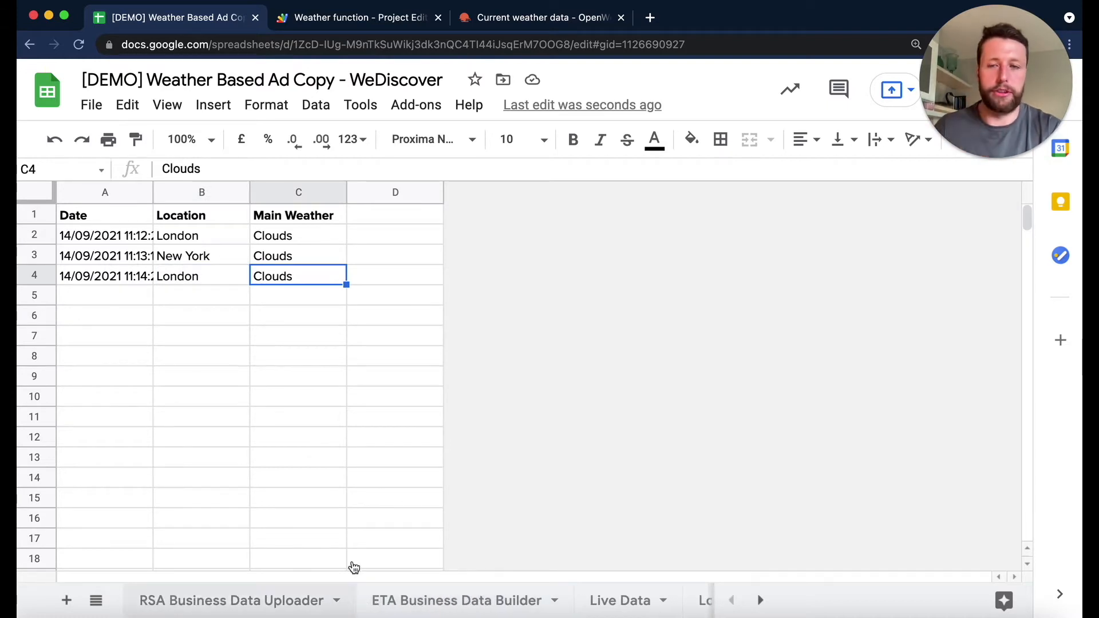
- Close the execution log in the Apps Script project and review the getLatestData code
left_click(310, 20)
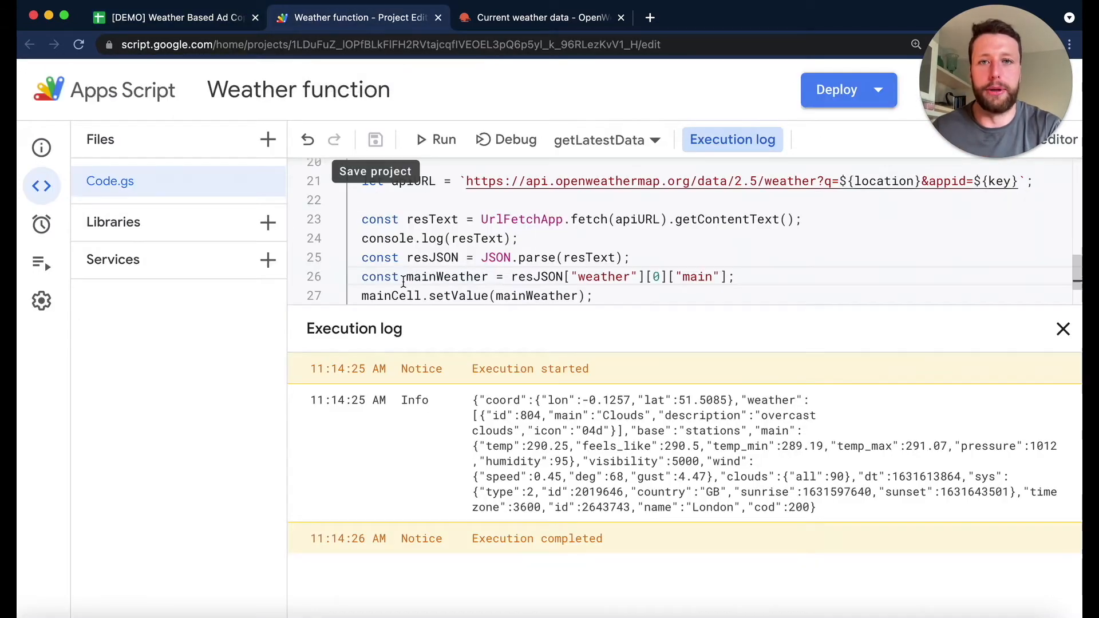
left_click(1064, 328)
scroll(893, 351, "up", 3)
scroll(893, 351, "down", 3)
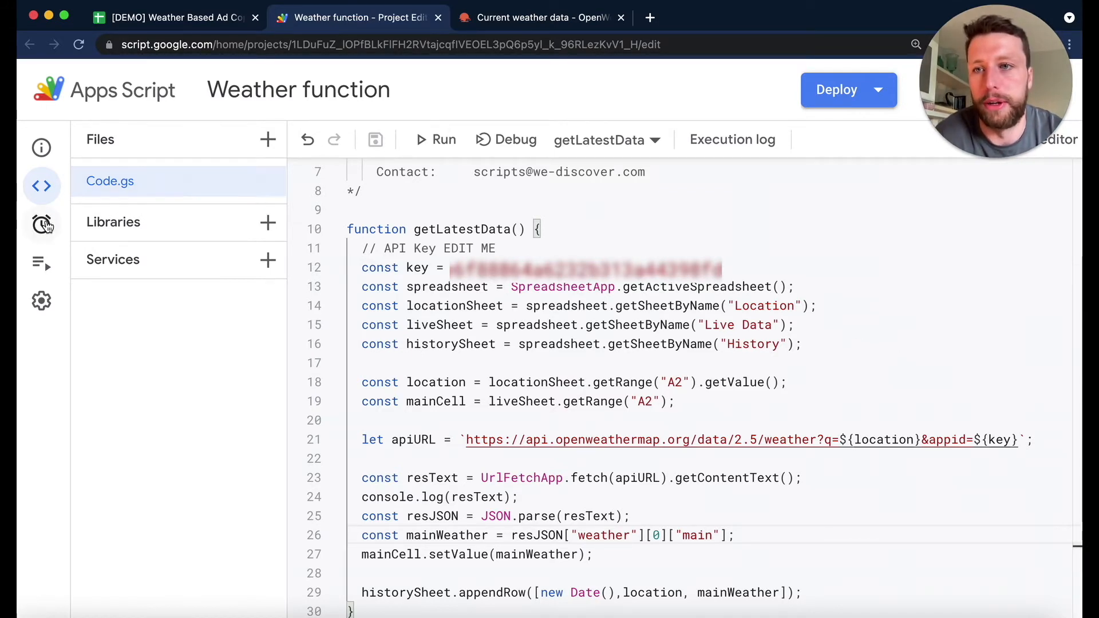
- Add a project trigger that runs getLatestData with a time-driven event source
mouse_move(48, 227)
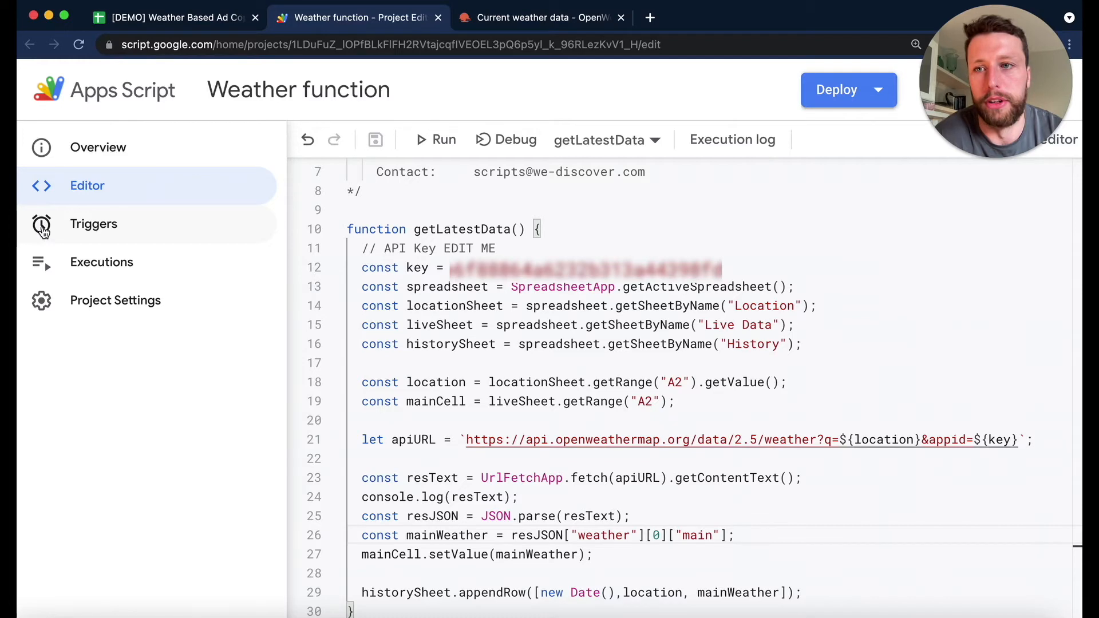
left_click(44, 229)
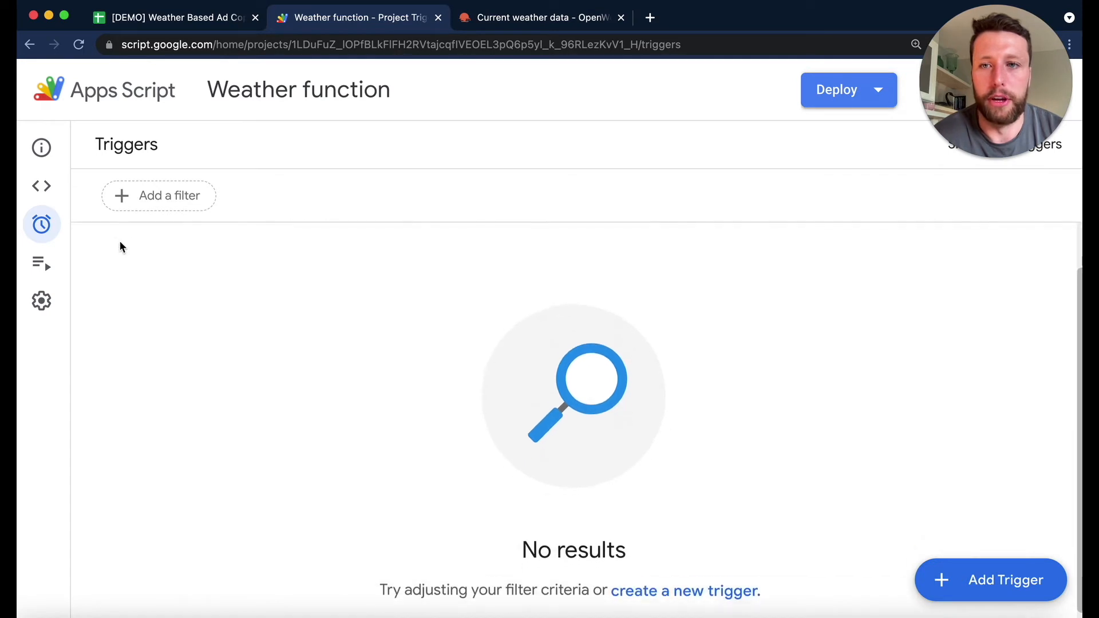
left_click(1028, 579)
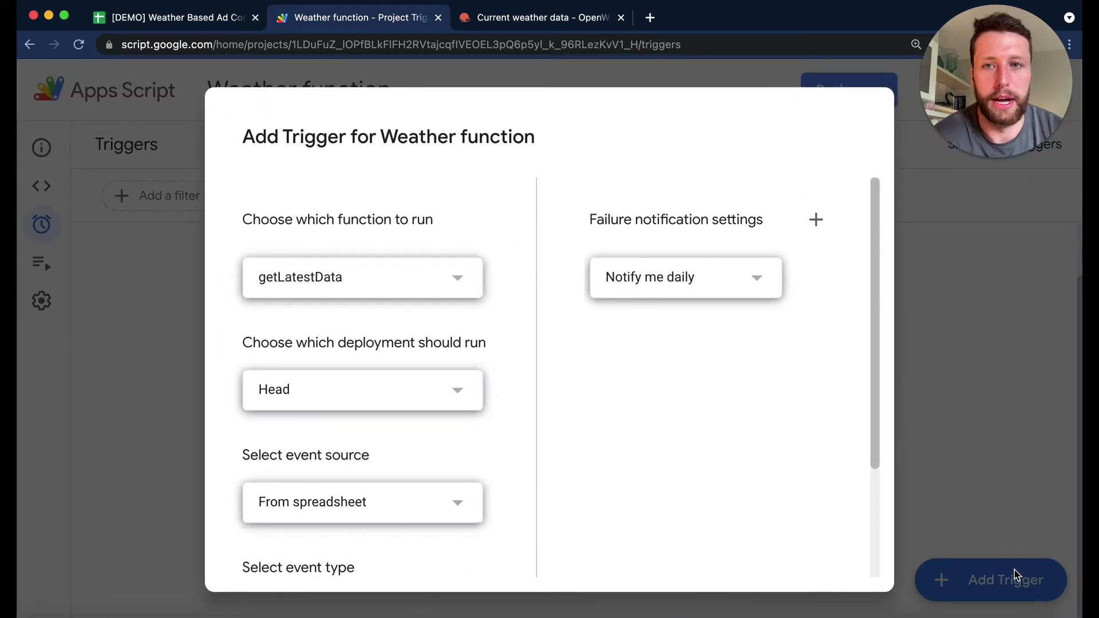
left_click(440, 271)
left_click(440, 273)
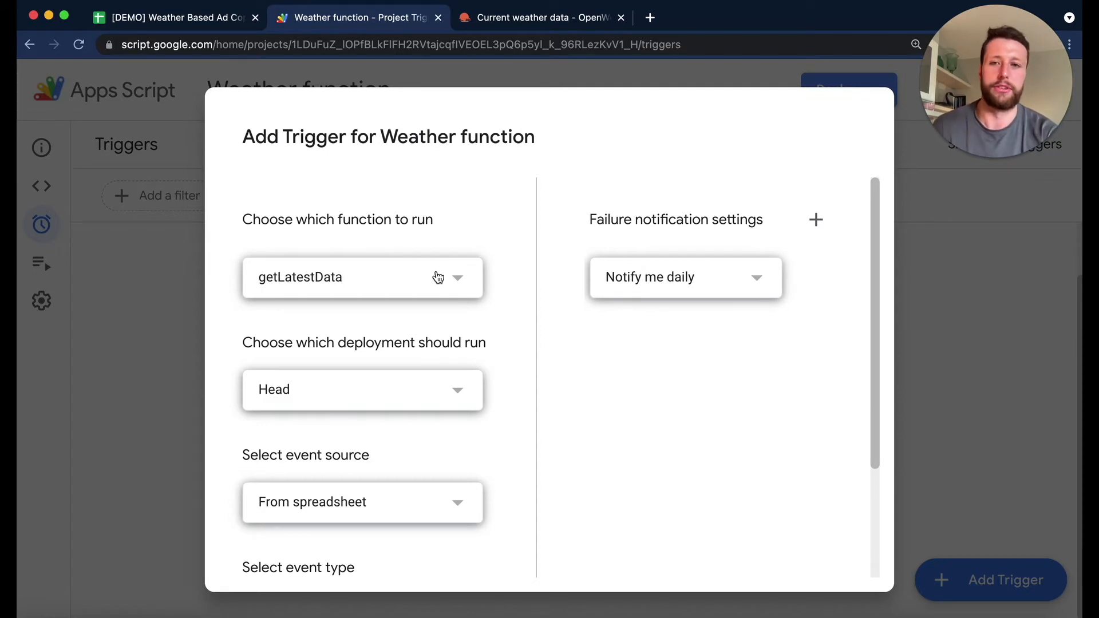
scroll(424, 378, "down", 3)
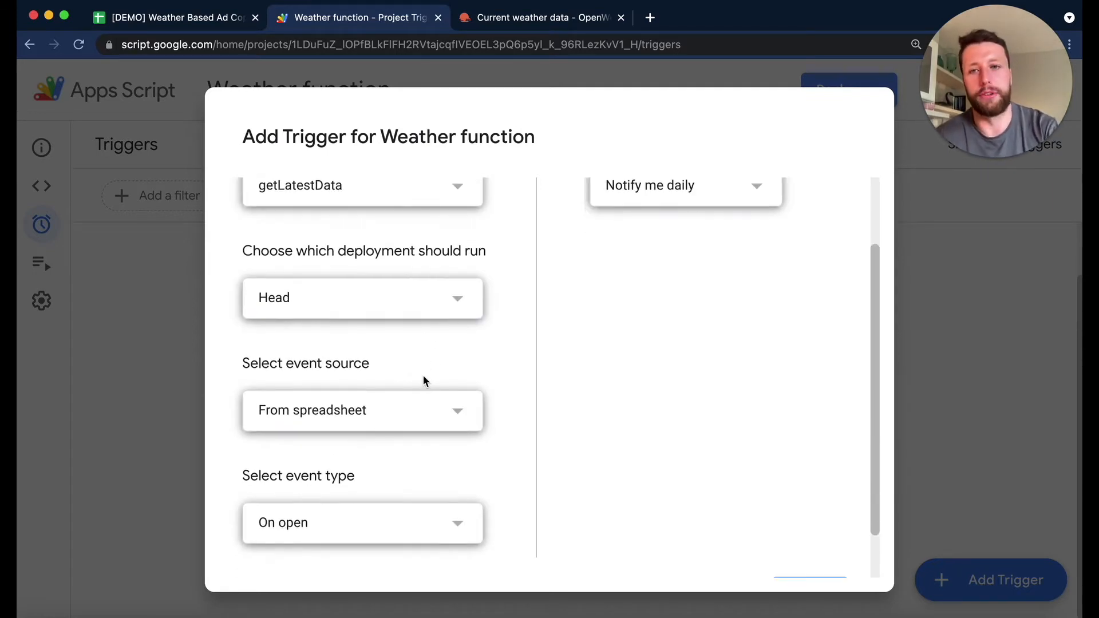
left_click(422, 413)
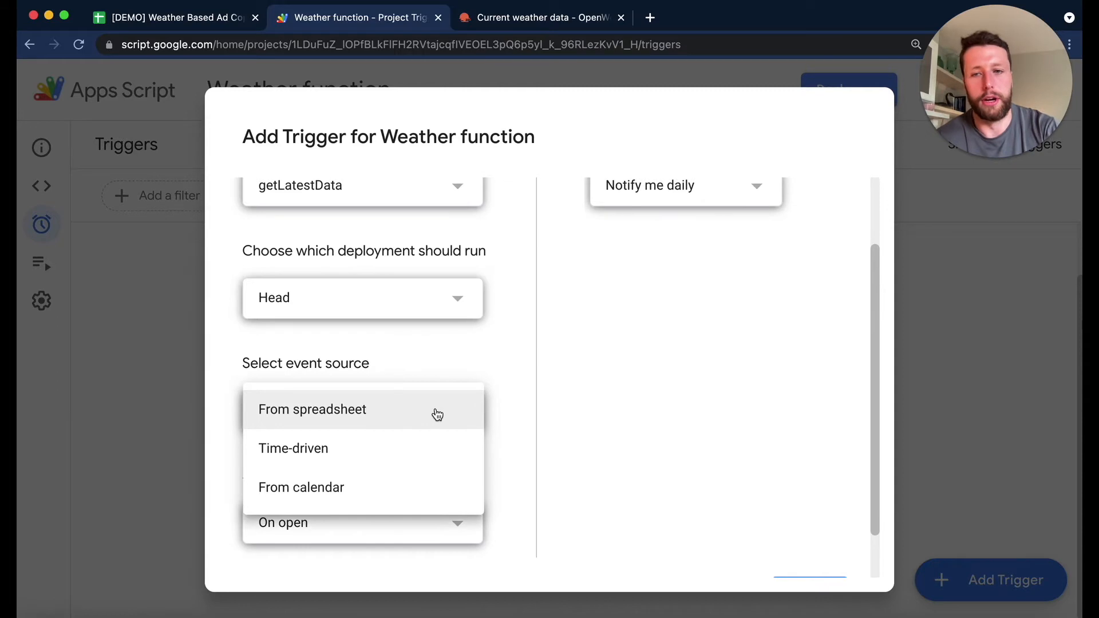
left_click(346, 455)
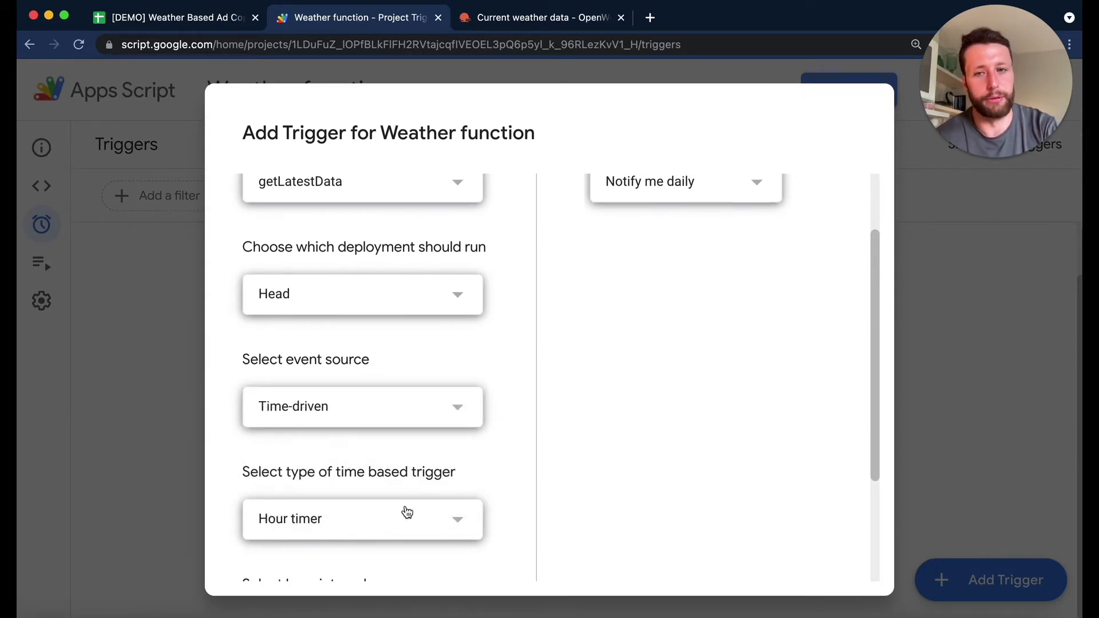
- Set the trigger to a day timer running from 7am to 8am and save it
scroll(424, 481, "down", 3)
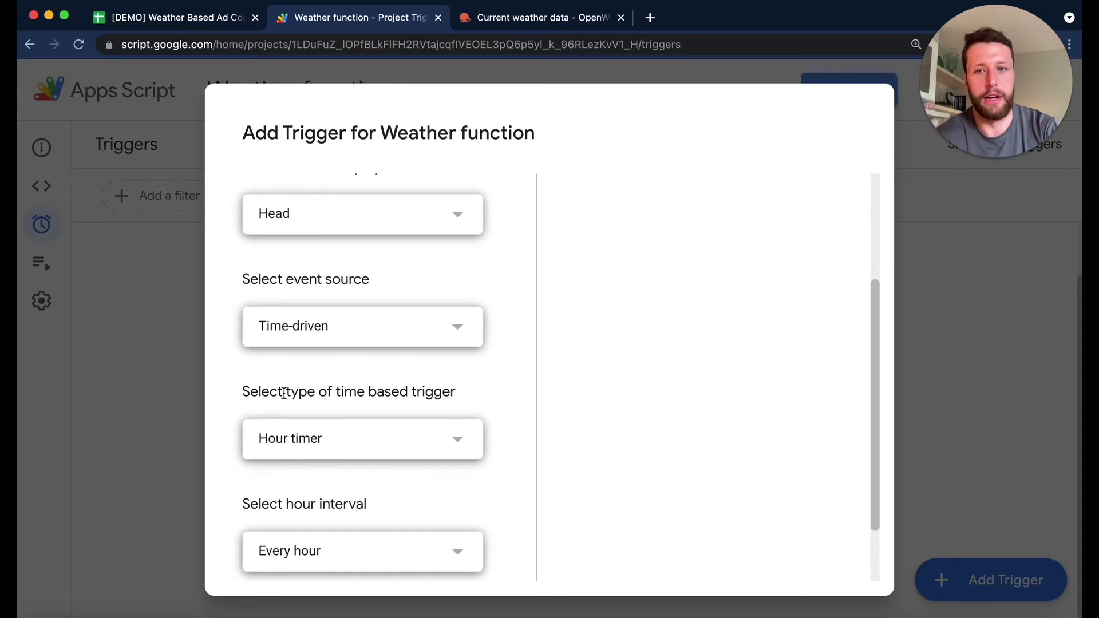
left_click(361, 438)
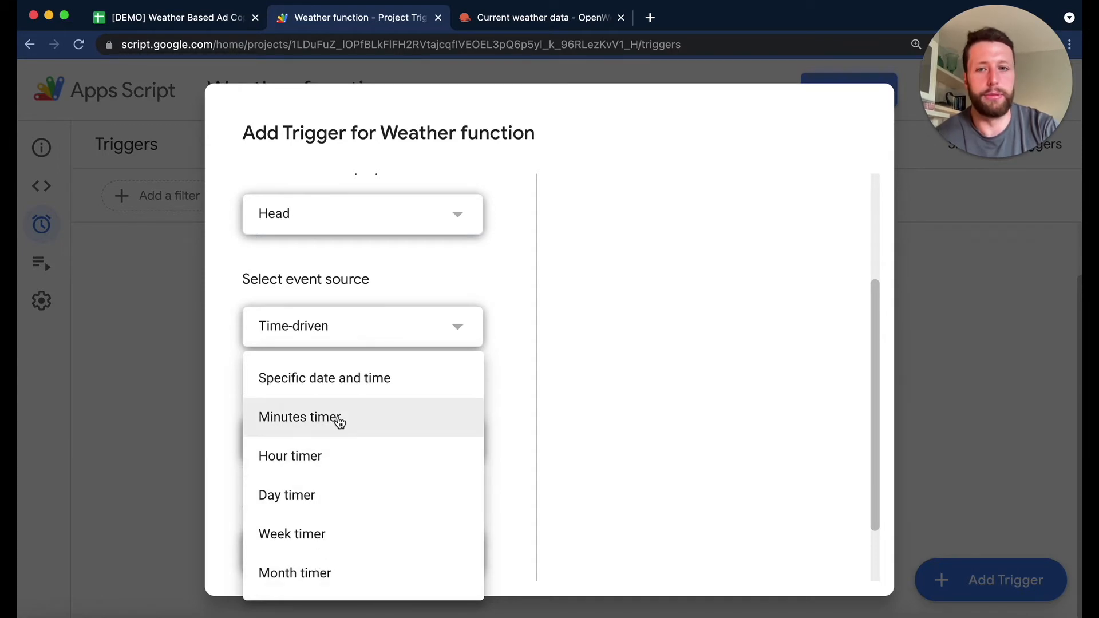
left_click(330, 497)
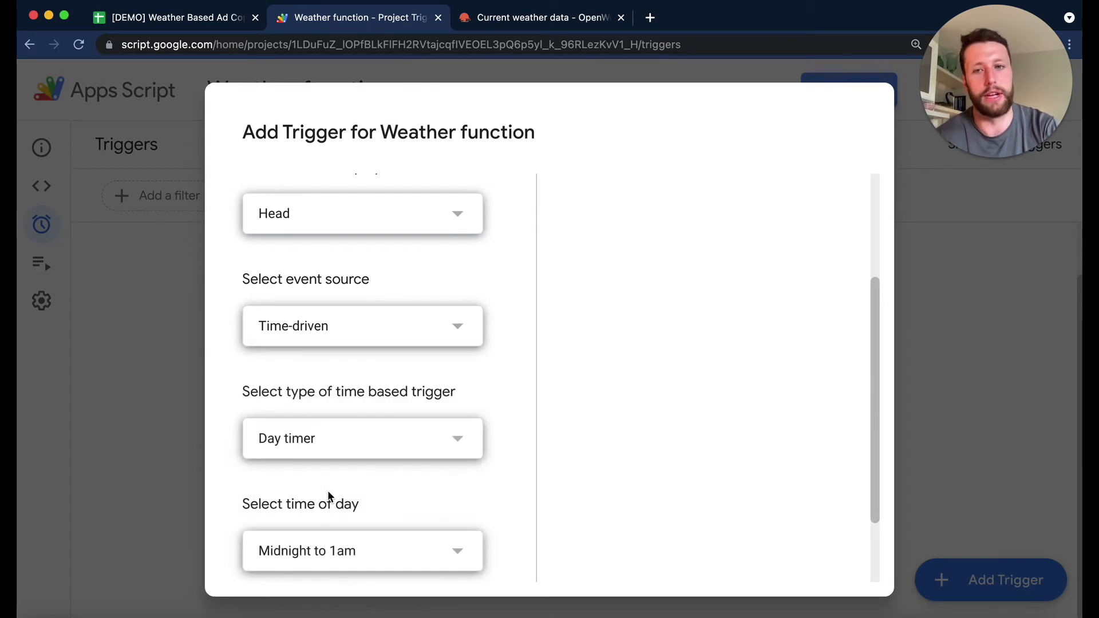
scroll(329, 493, "down", 2)
left_click(344, 494)
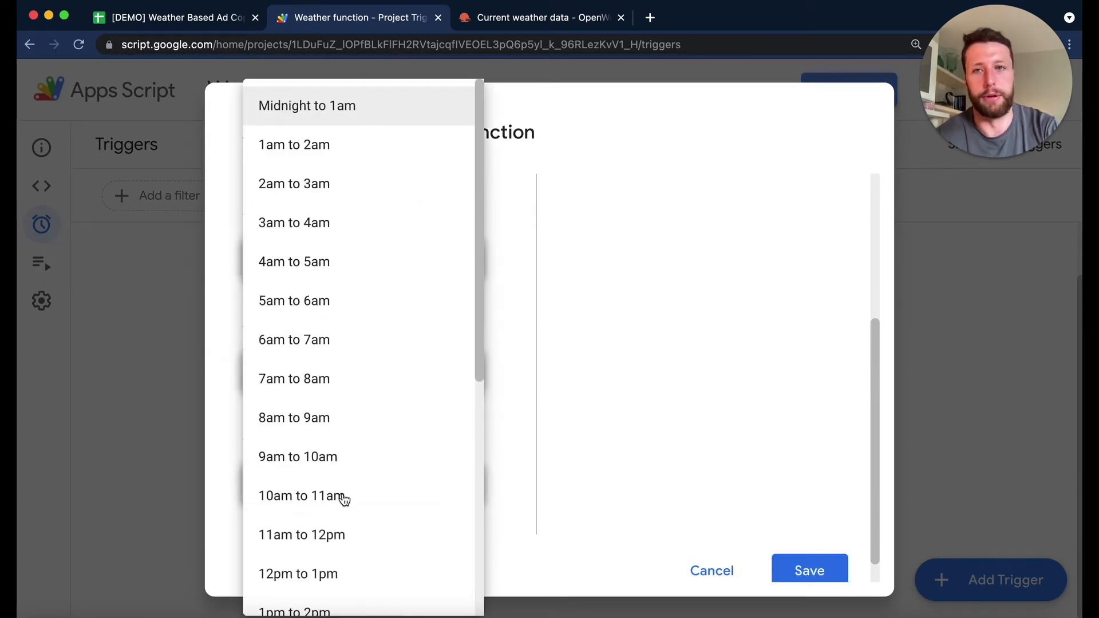
scroll(344, 498, "down", 1)
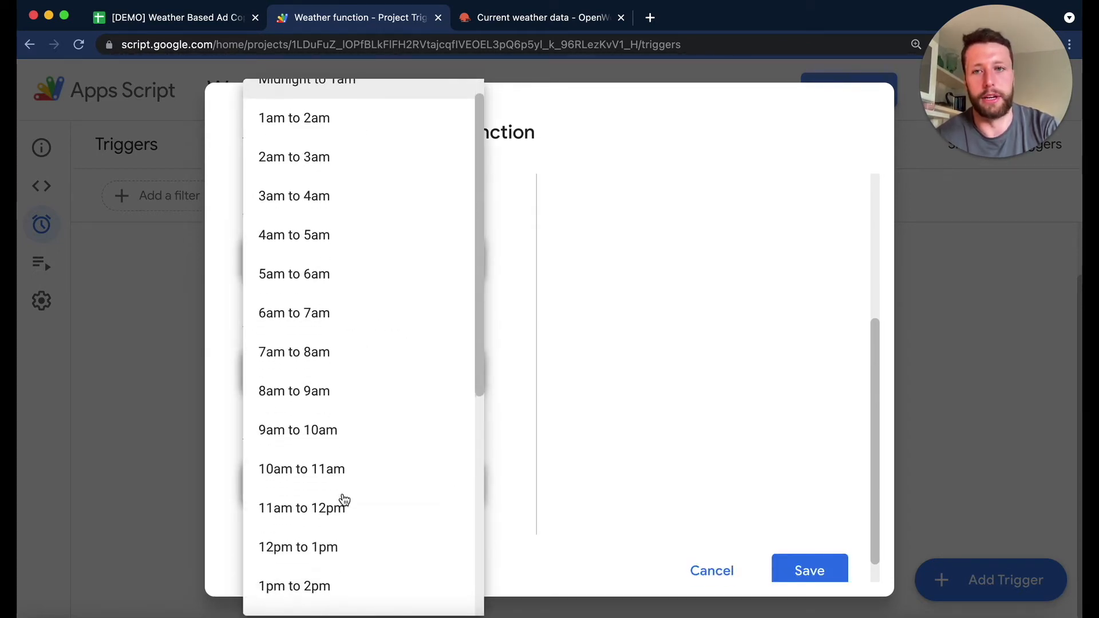
left_click(351, 344)
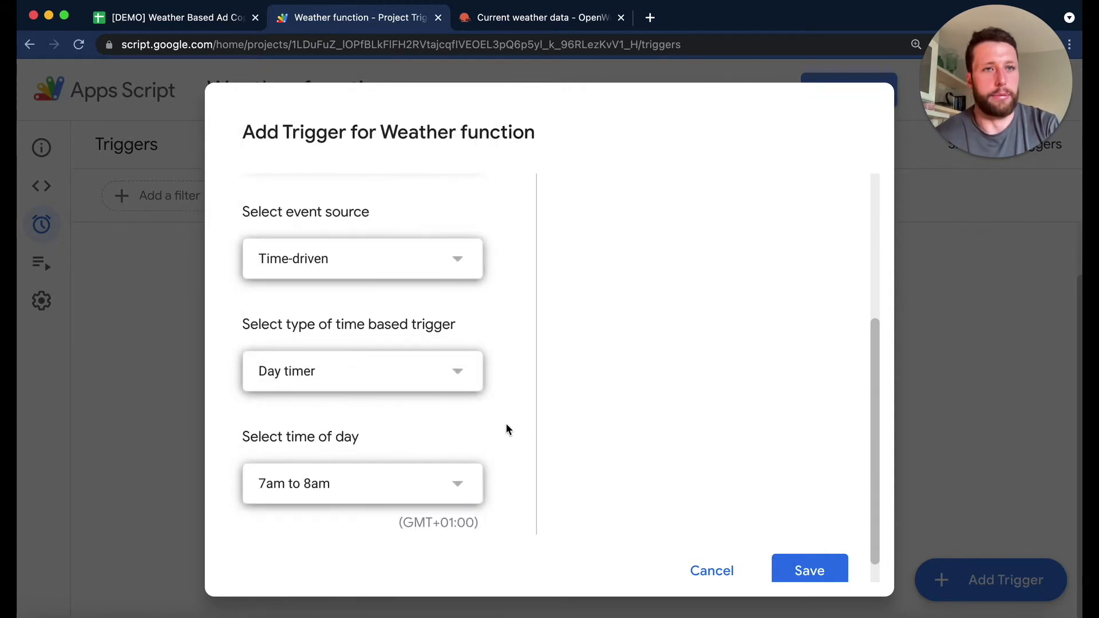
scroll(716, 510, "down", 1)
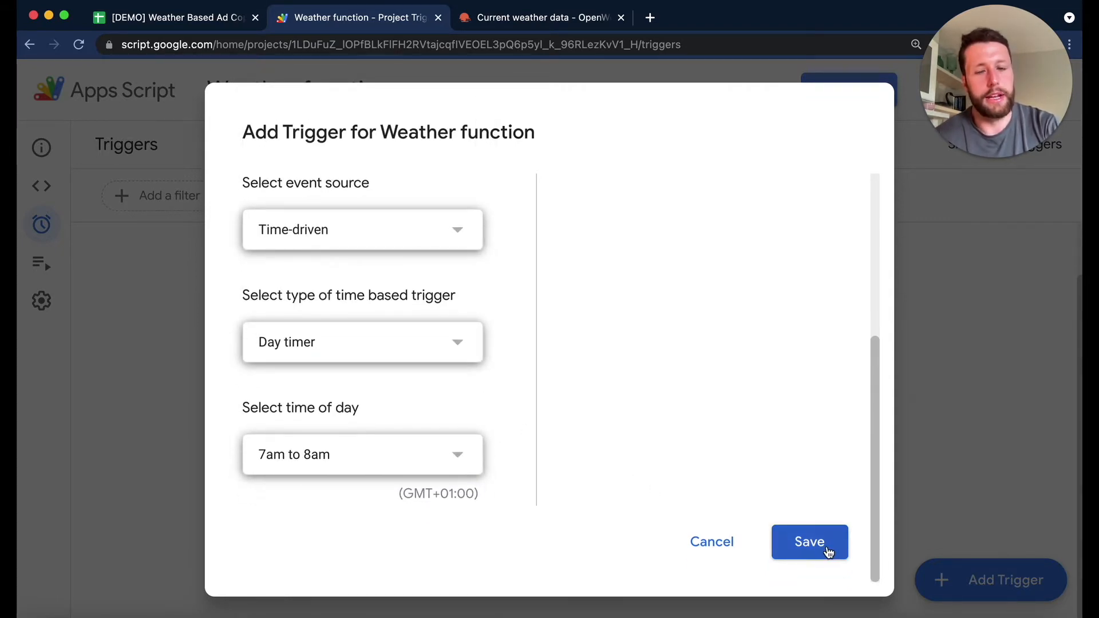
left_click(828, 550)
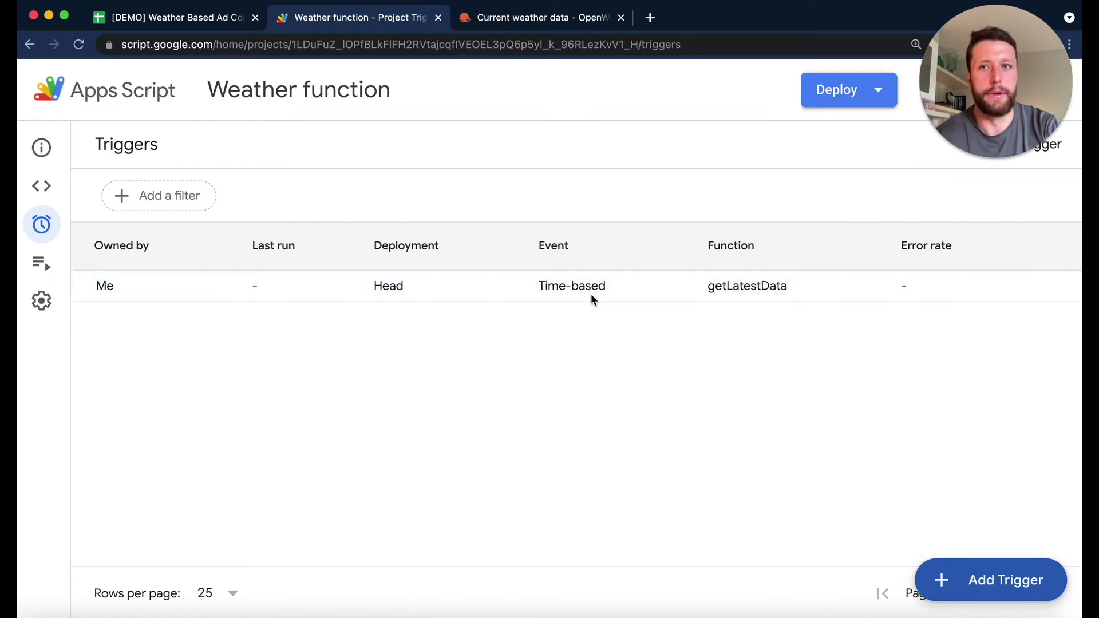
- Return the Apps Script project to its code editor and switch back to the weather ad copy spreadsheet
left_click(41, 147)
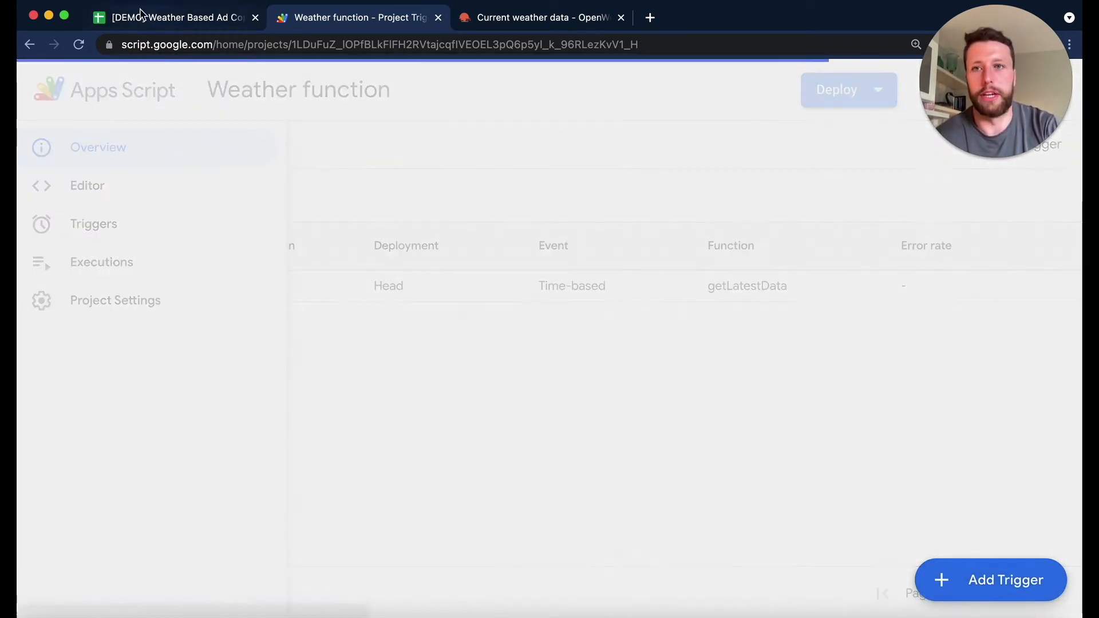
left_click(55, 188)
left_click(172, 14)
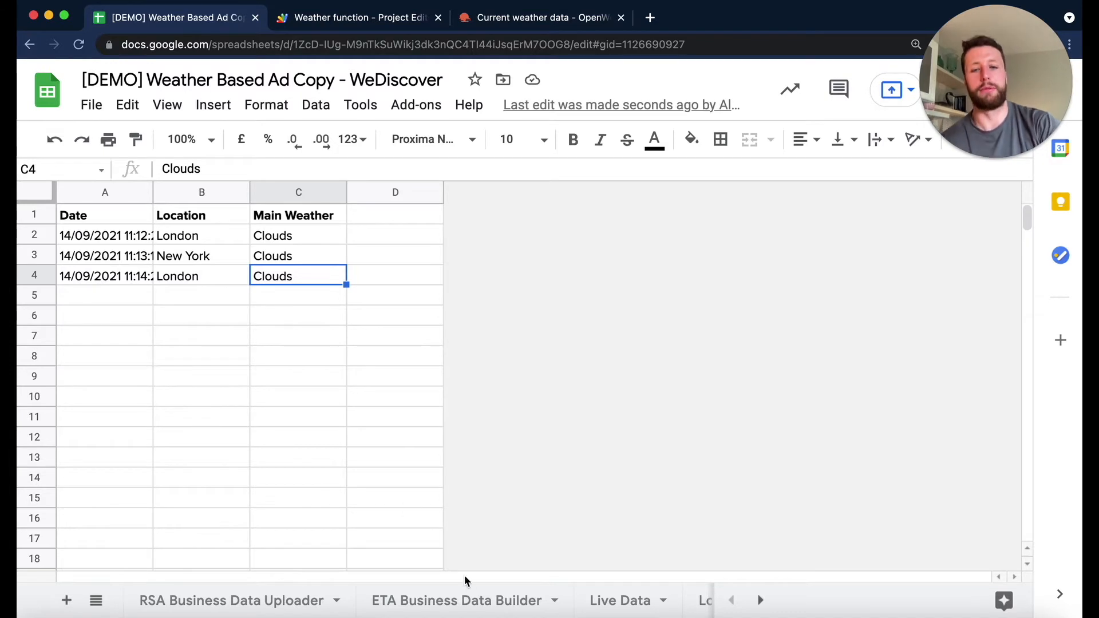
- View the Live Data sheet, check the getLatestData code in the Apps Script project and return to the spreadsheet
left_click(620, 601)
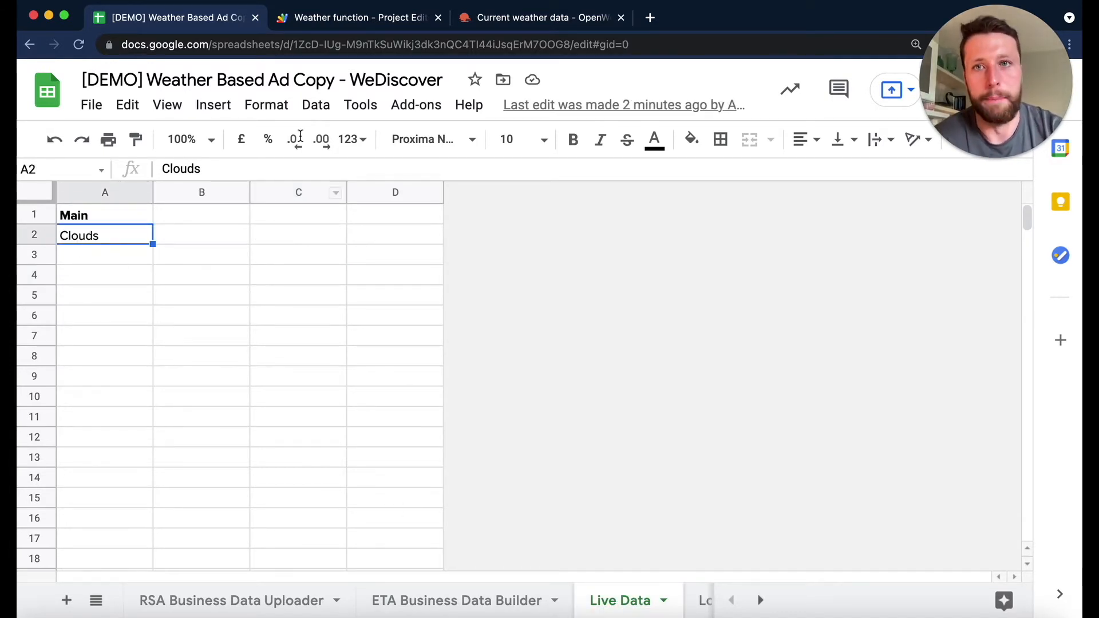
left_click(350, 19)
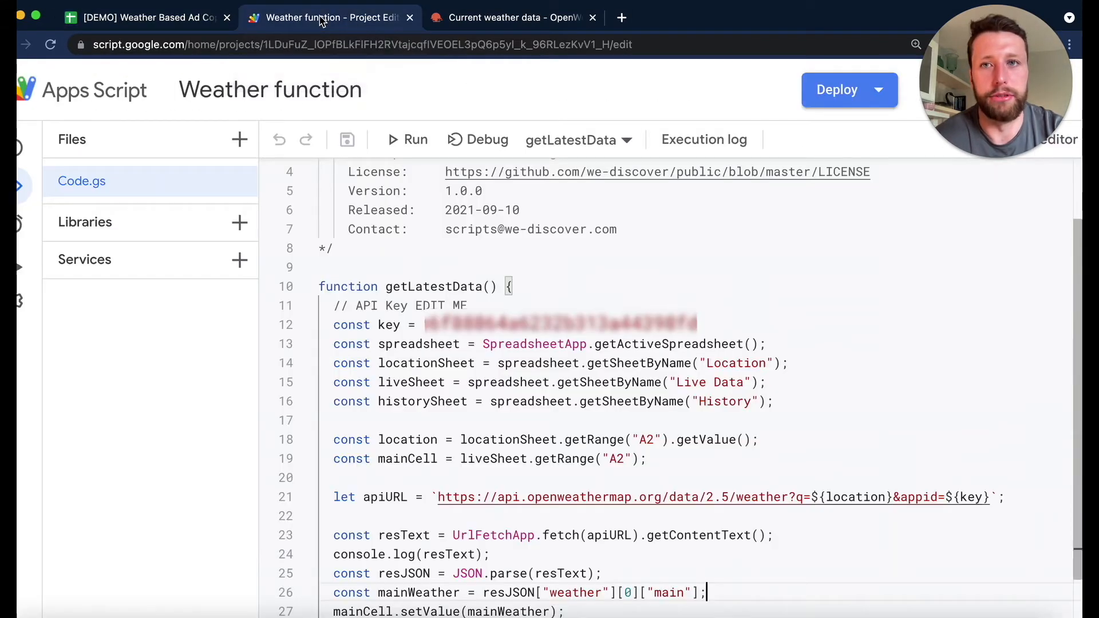
mouse_move(1063, 148)
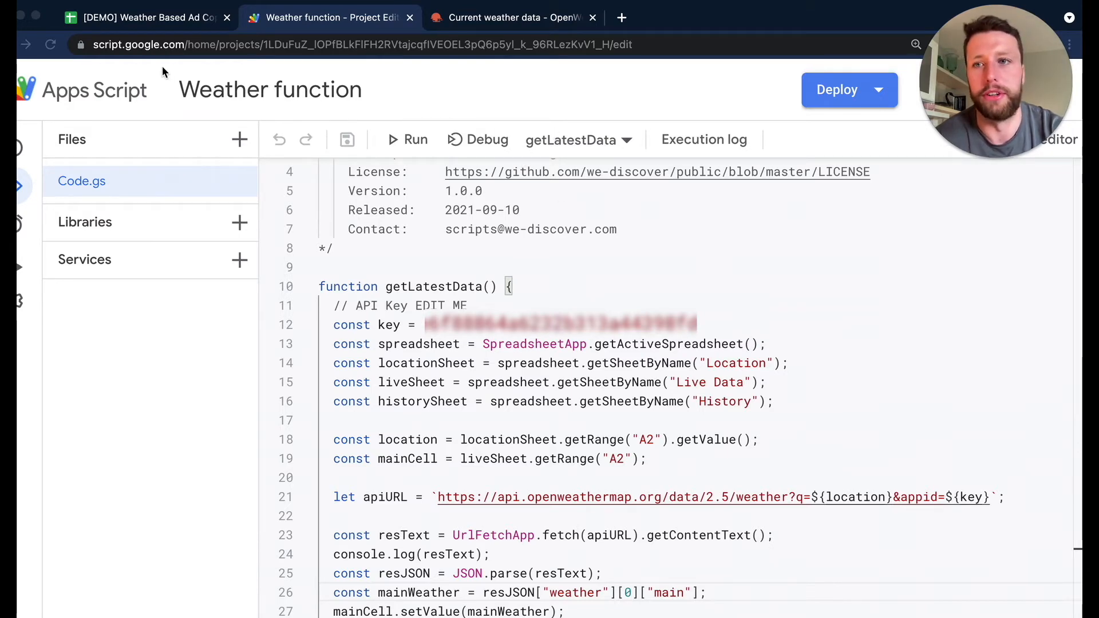
left_click(146, 18)
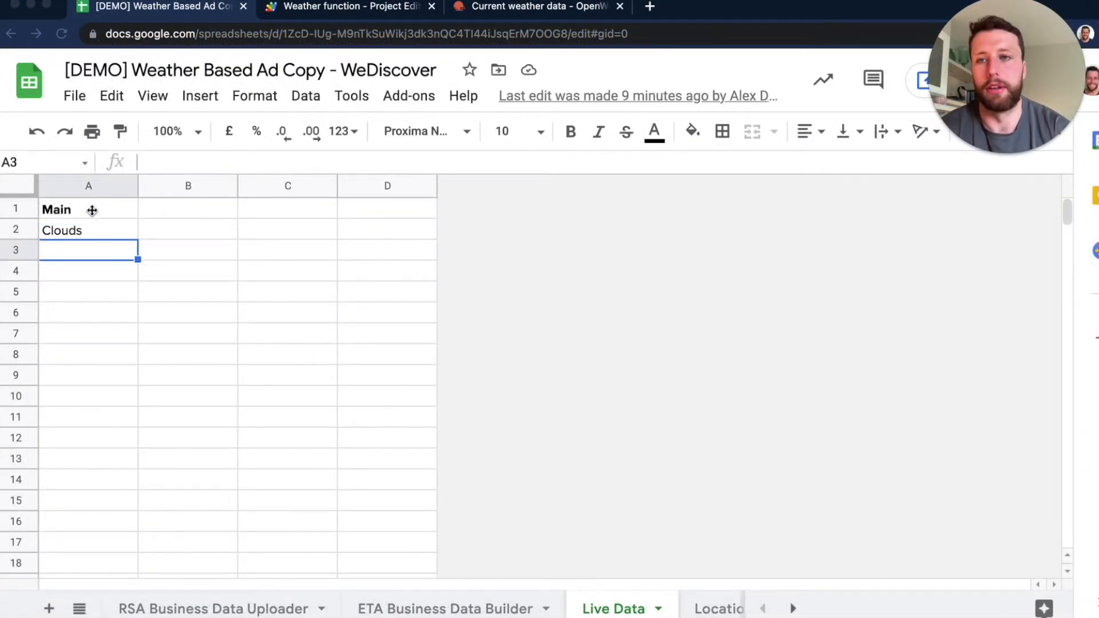
- Check the weather value in cell A2 of the Live Data sheet and the place set in the Location sheet
left_click(84, 229)
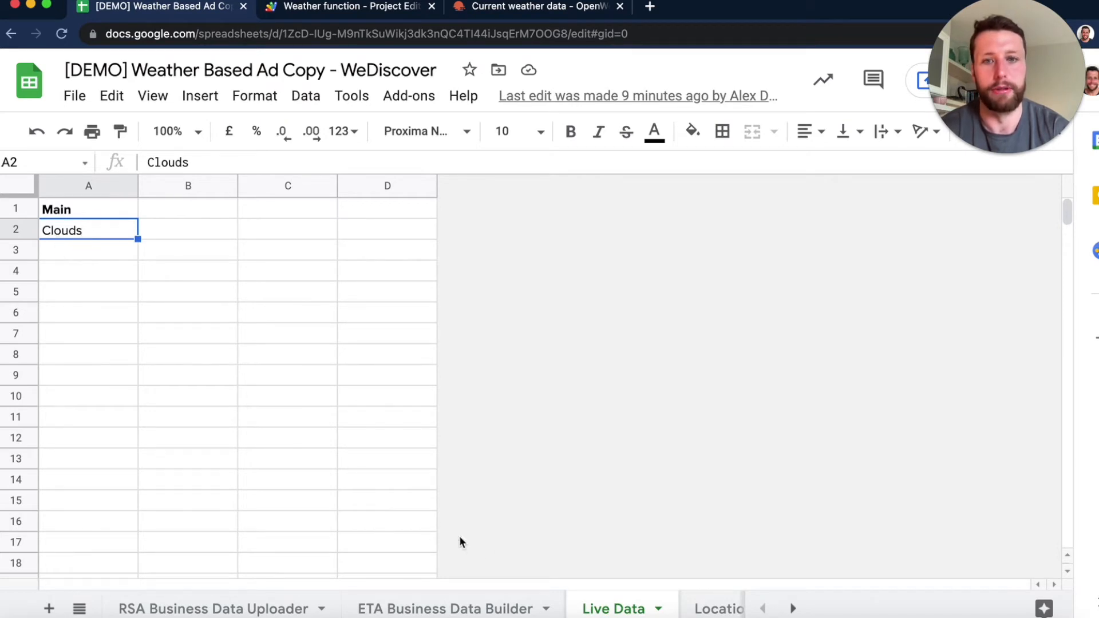
left_click(716, 608)
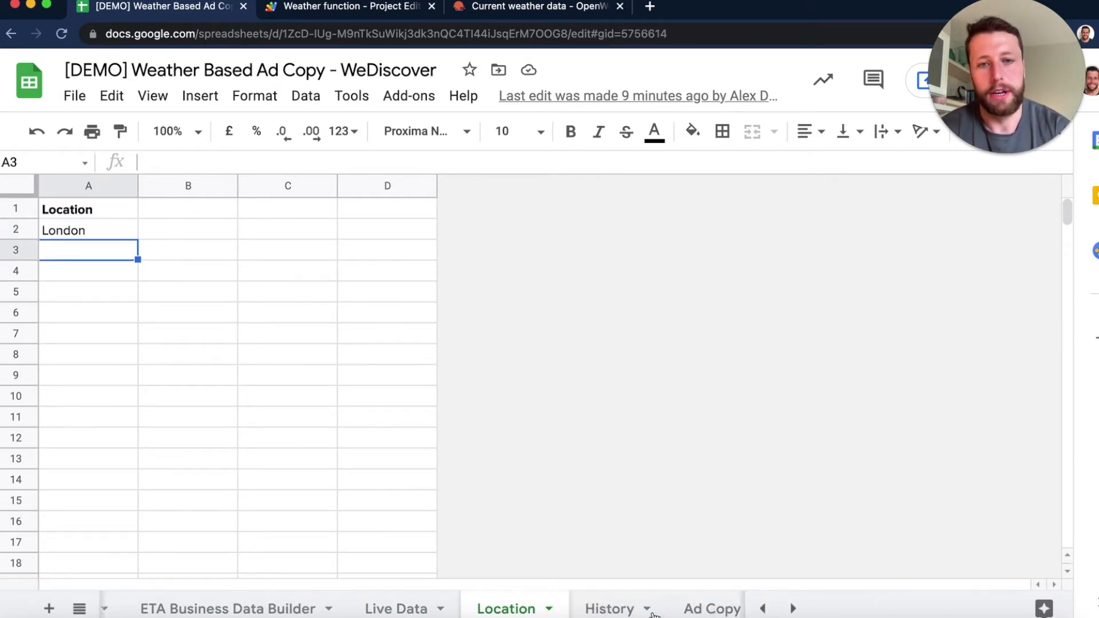
left_click(360, 610)
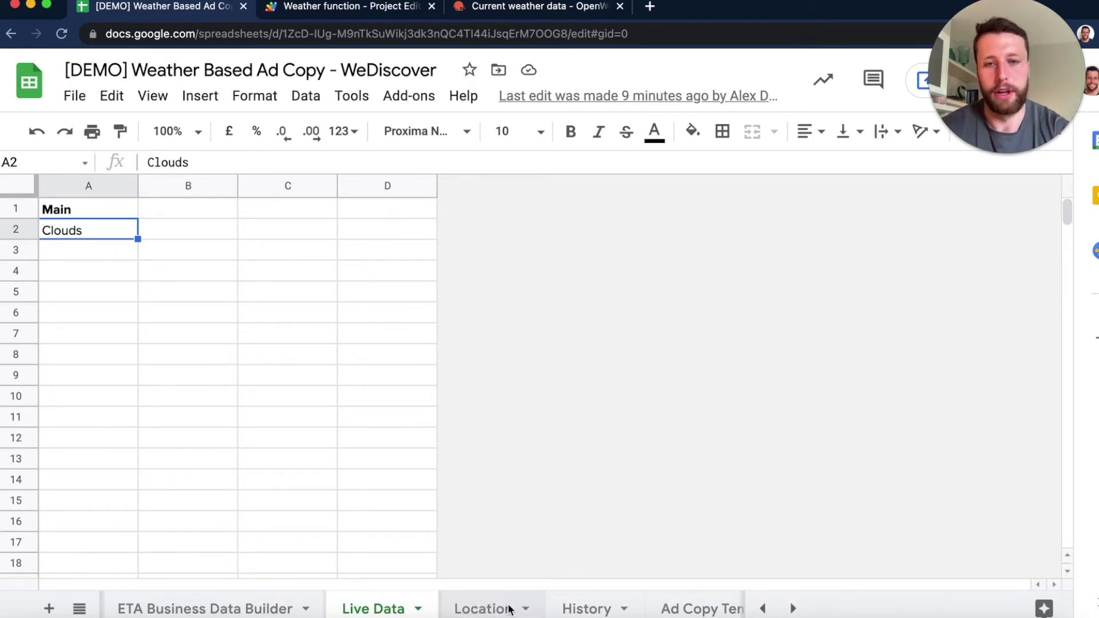
- Open the Ad Copy Templates sheet and review its Weather - Main conditions and the matching Description 1 texts
scroll(504, 605, "right", 3)
left_click(637, 609)
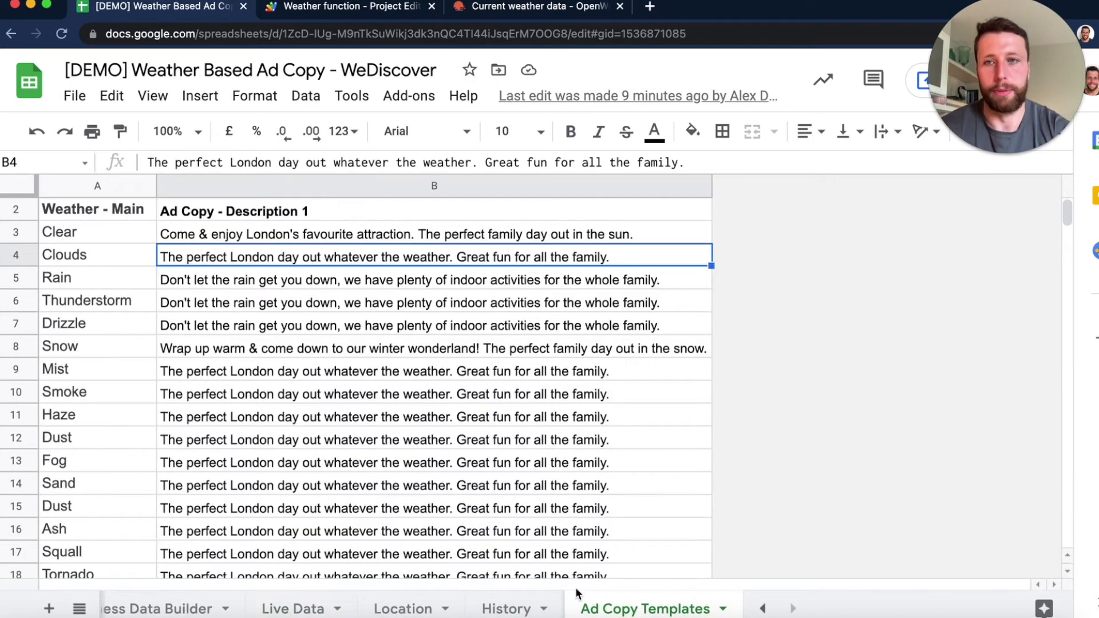
scroll(322, 481, "up", 1)
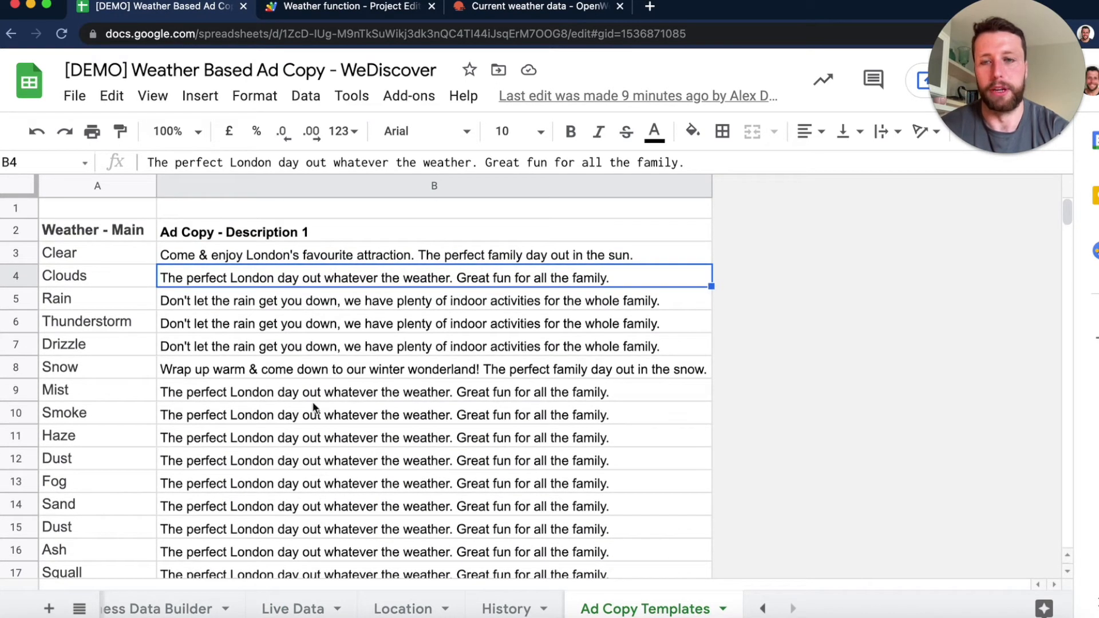
left_click_drag(75, 255, 112, 578)
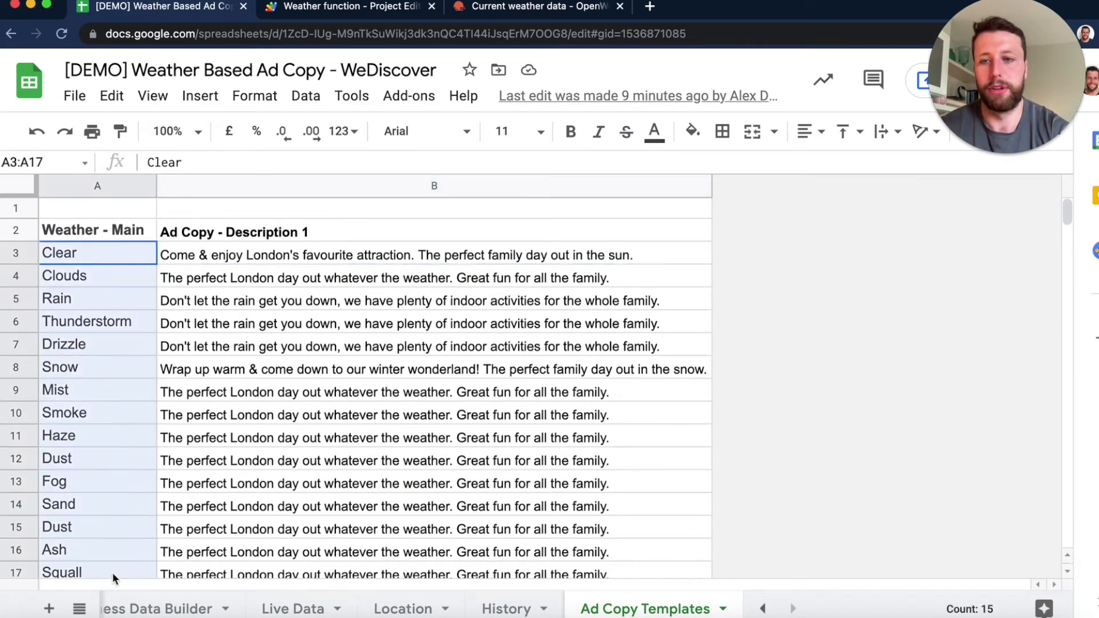
left_click(307, 326)
scroll(284, 291, "down", 1)
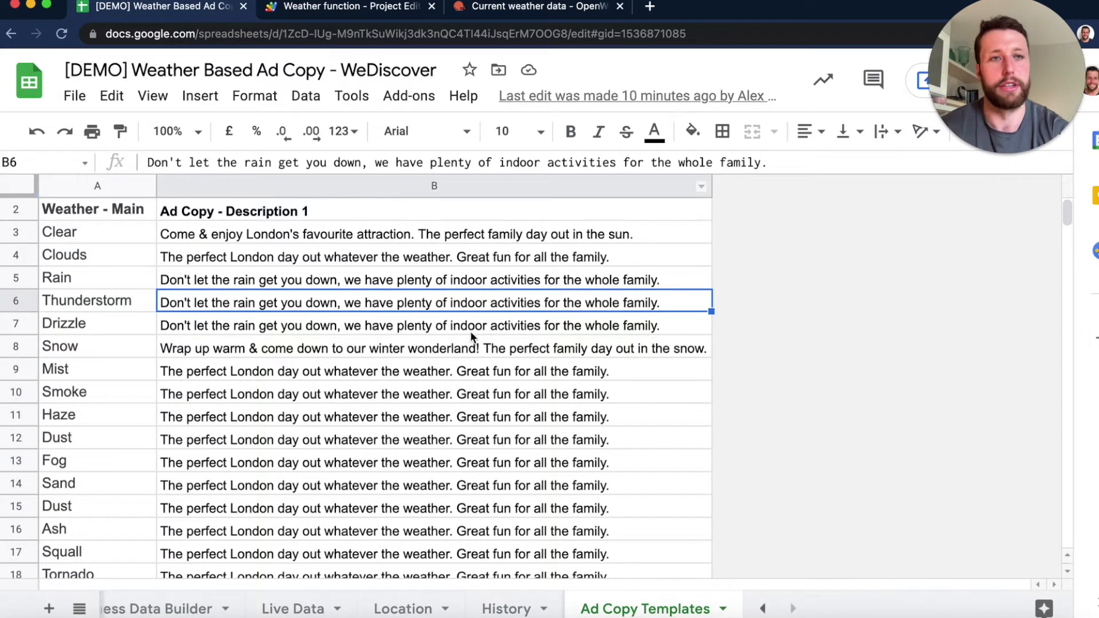
left_click_drag(422, 238, 405, 326)
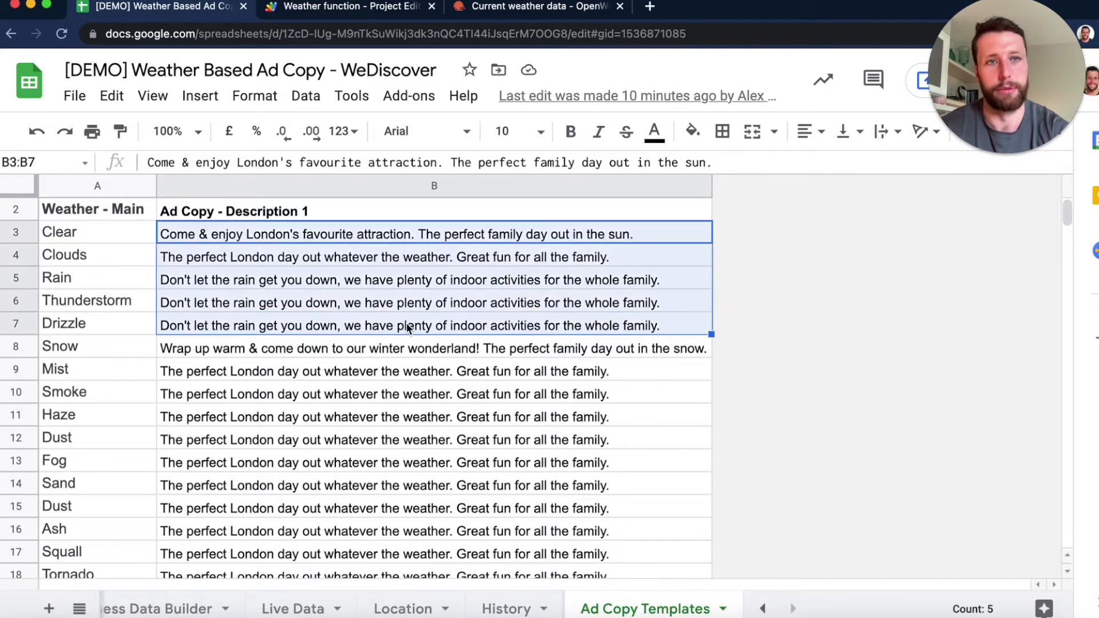
left_click(408, 328)
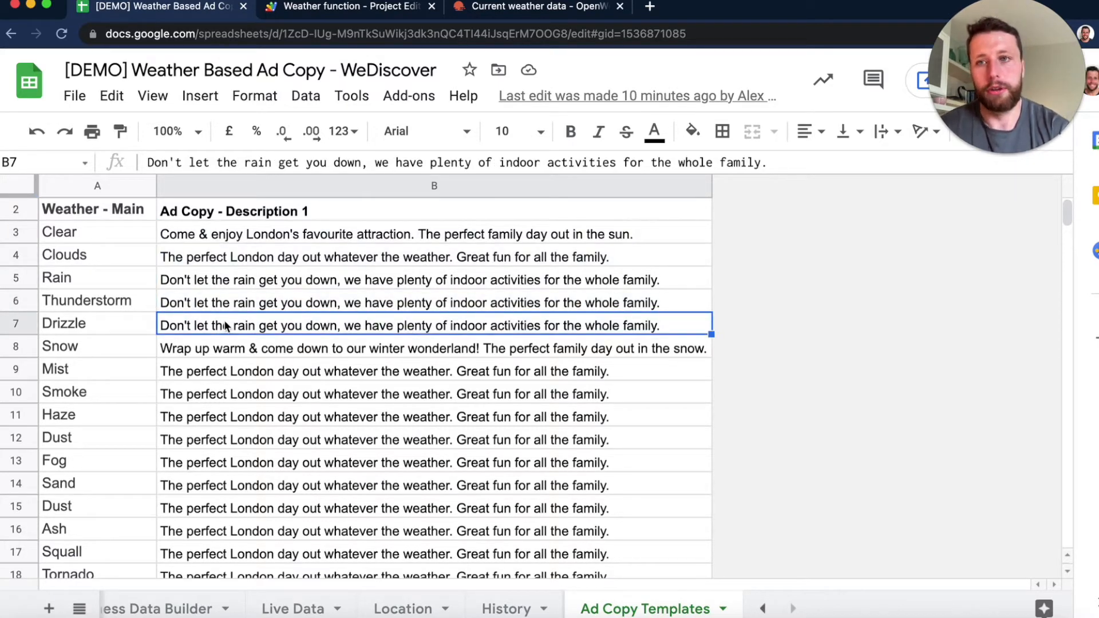
left_click(81, 210)
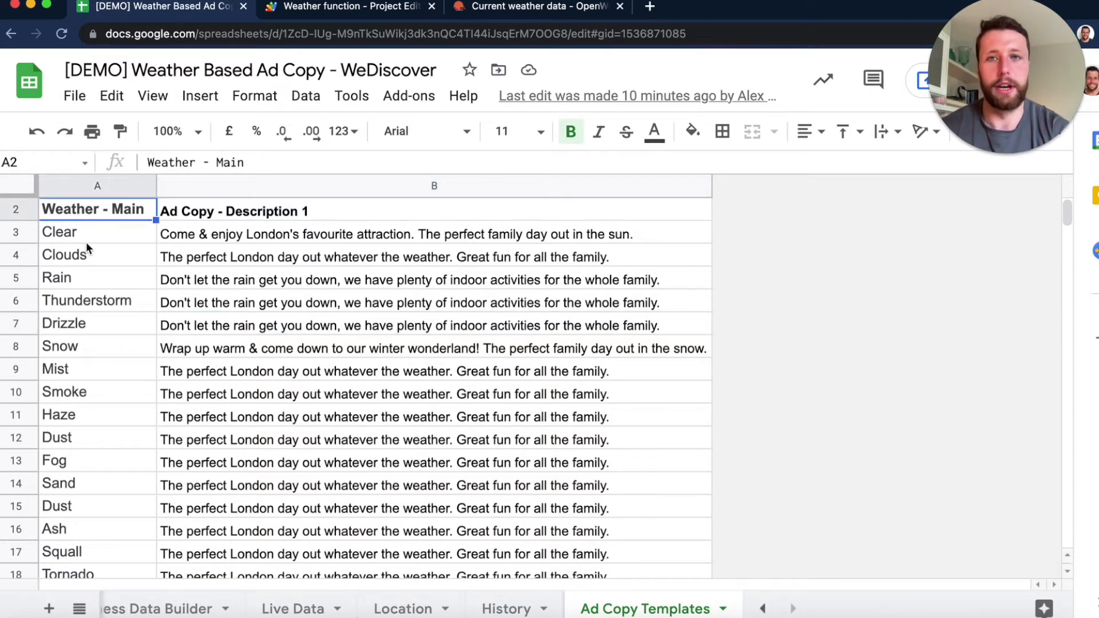
- Switch to the OpenWeather documentation, open the weather condition codes page and examine the Main values of each condition group
left_click(538, 7)
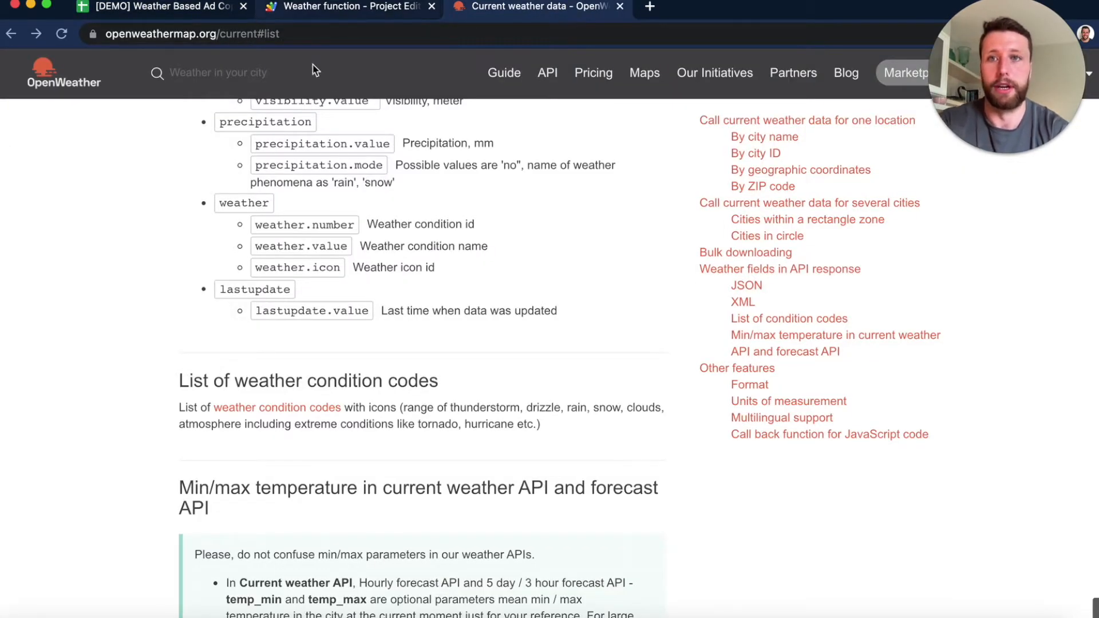
scroll(324, 303, "down", 1)
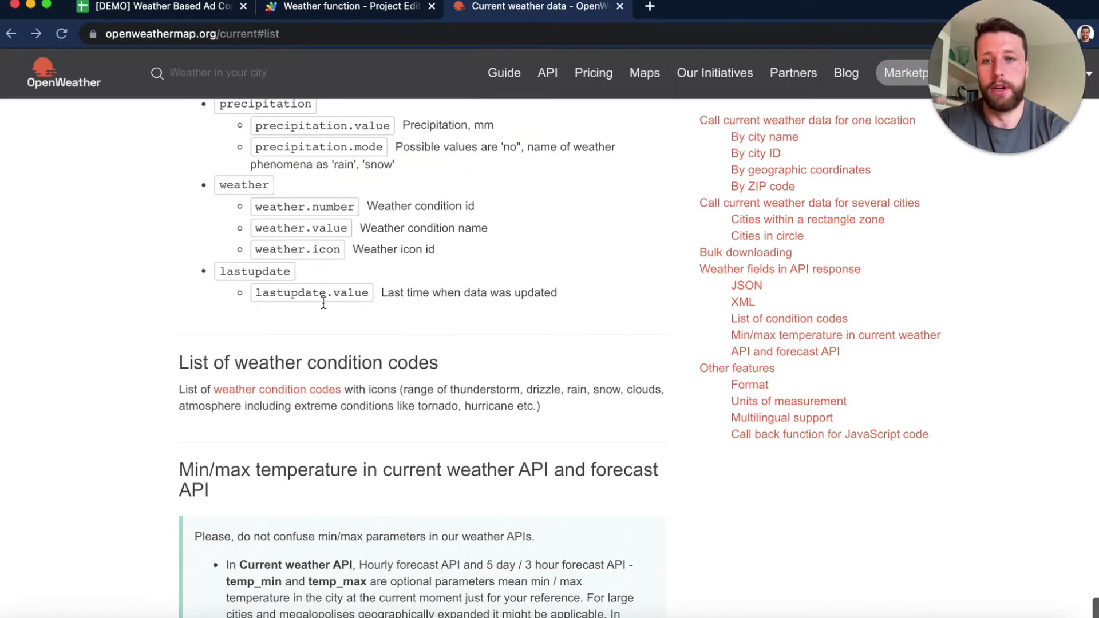
left_click(295, 394)
scroll(294, 394, "down", 15)
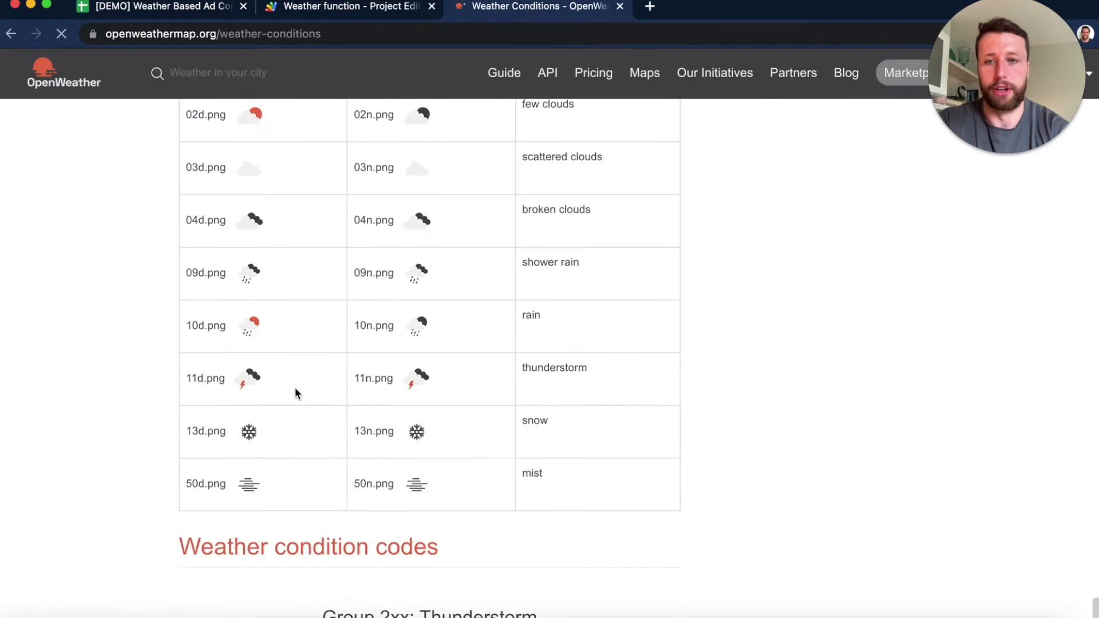
double_click(276, 263)
left_click_drag(290, 303, 290, 298)
left_click(291, 297)
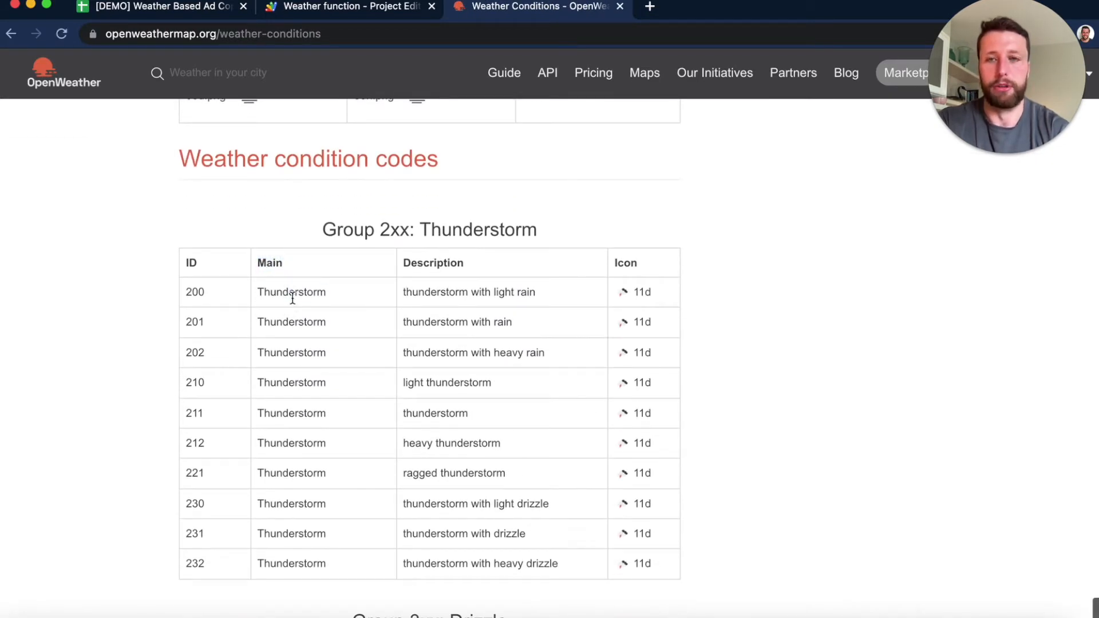
scroll(291, 298, "down", 5)
scroll(284, 330, "down", 15)
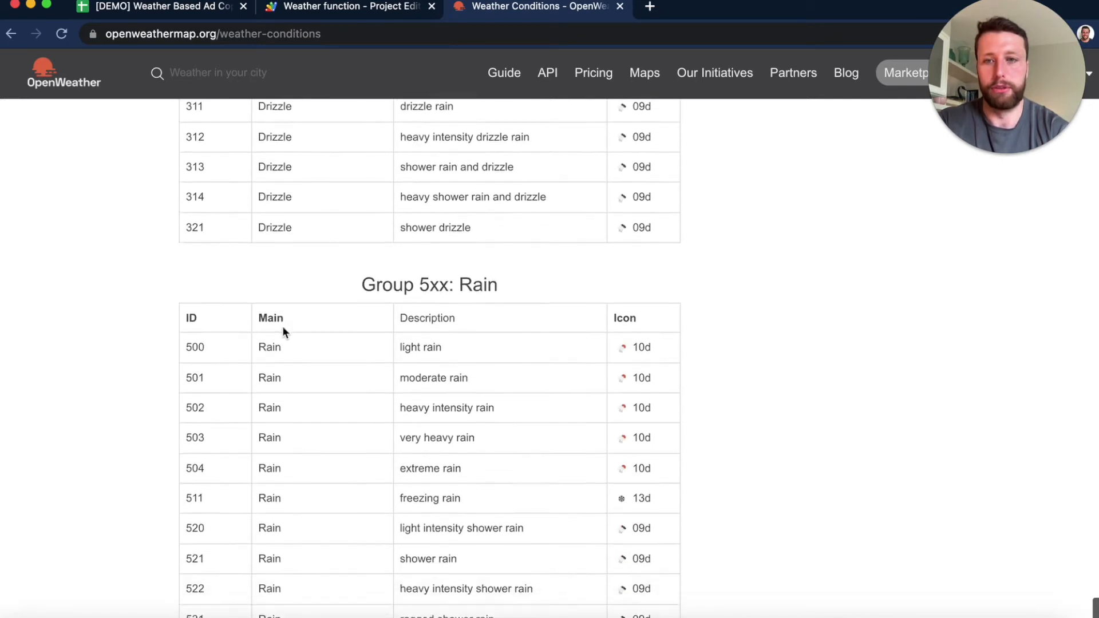
scroll(282, 331, "down", 8)
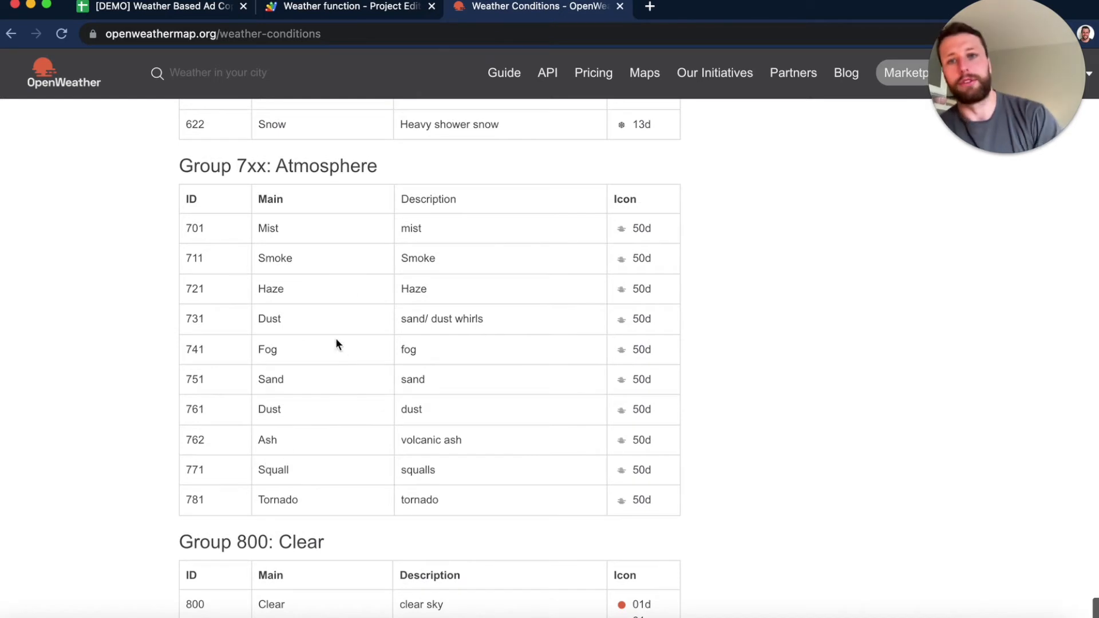
scroll(347, 279, "down", 5)
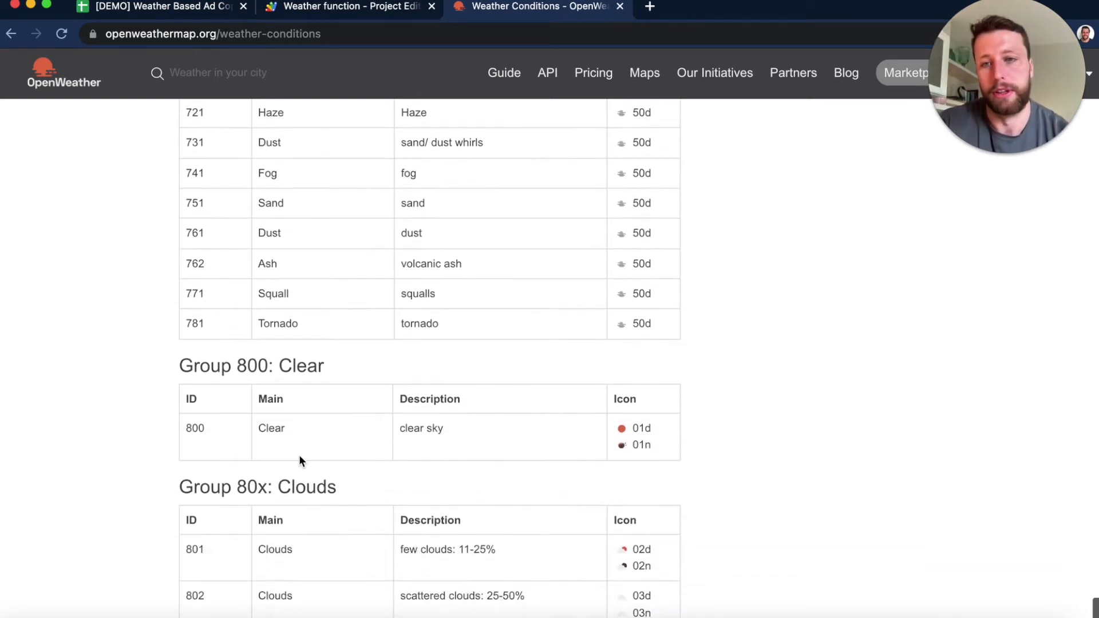
scroll(308, 446, "up", 6)
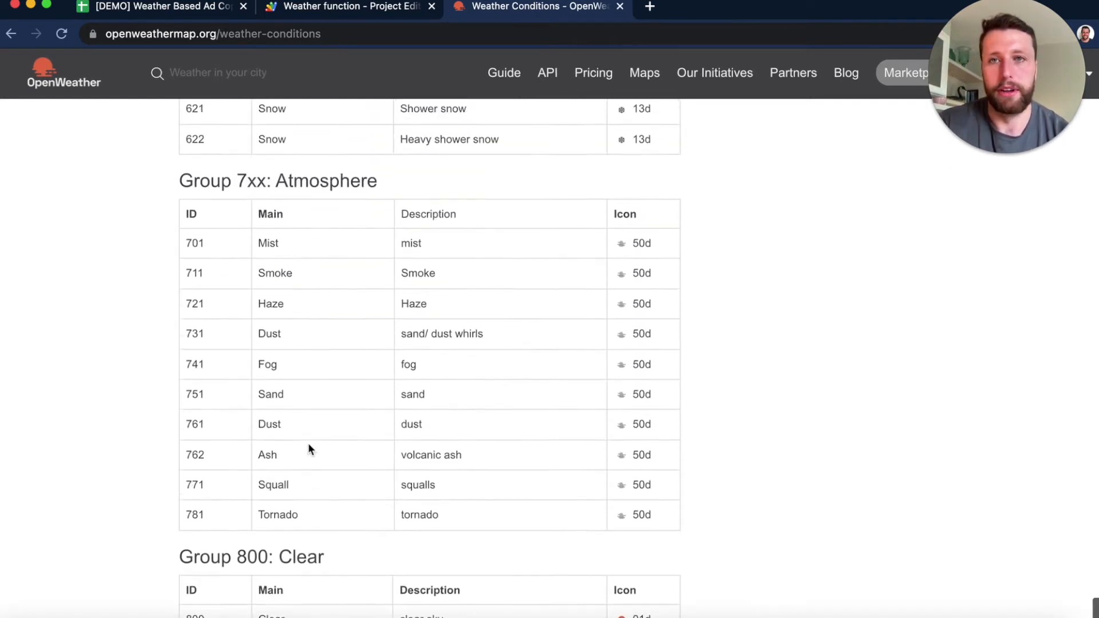
- Return to the Ad Copy Templates sheet and review the descriptions for Clear, Clouds, Rain, Thunderstorm and Drizzle
left_click(147, 7)
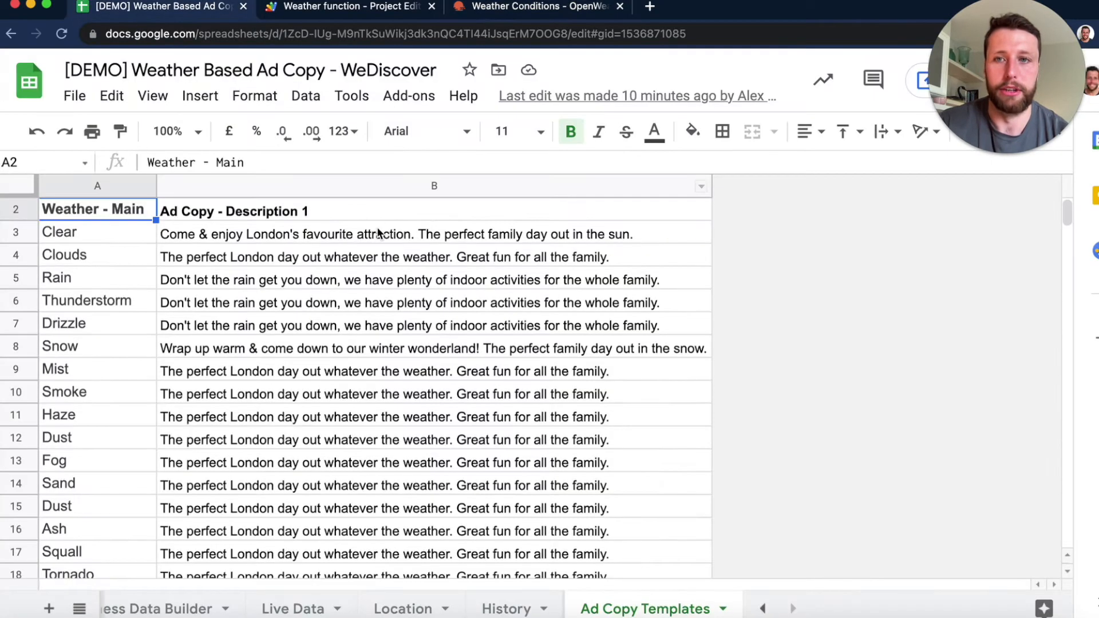
left_click(258, 239)
scroll(325, 266, "down", 3)
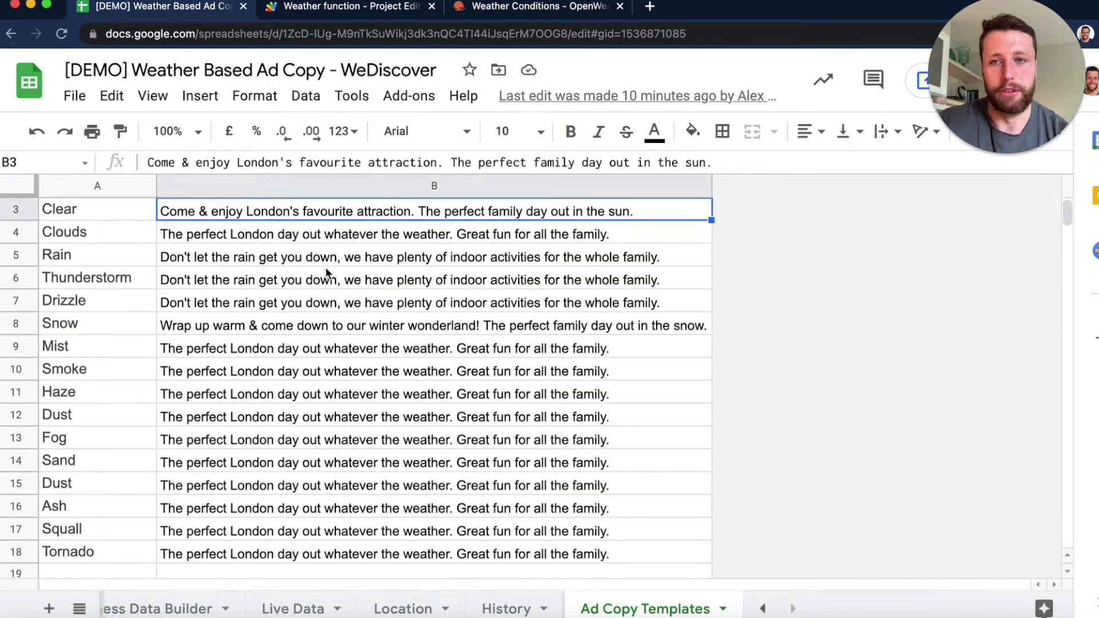
scroll(370, 258, "up", 3)
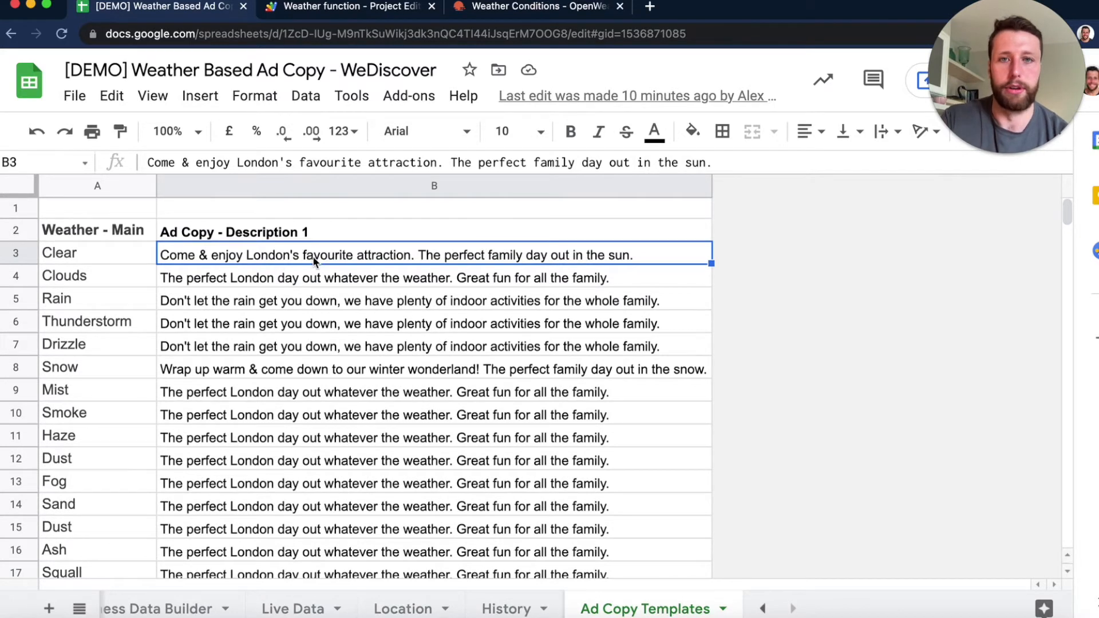
left_click(227, 279)
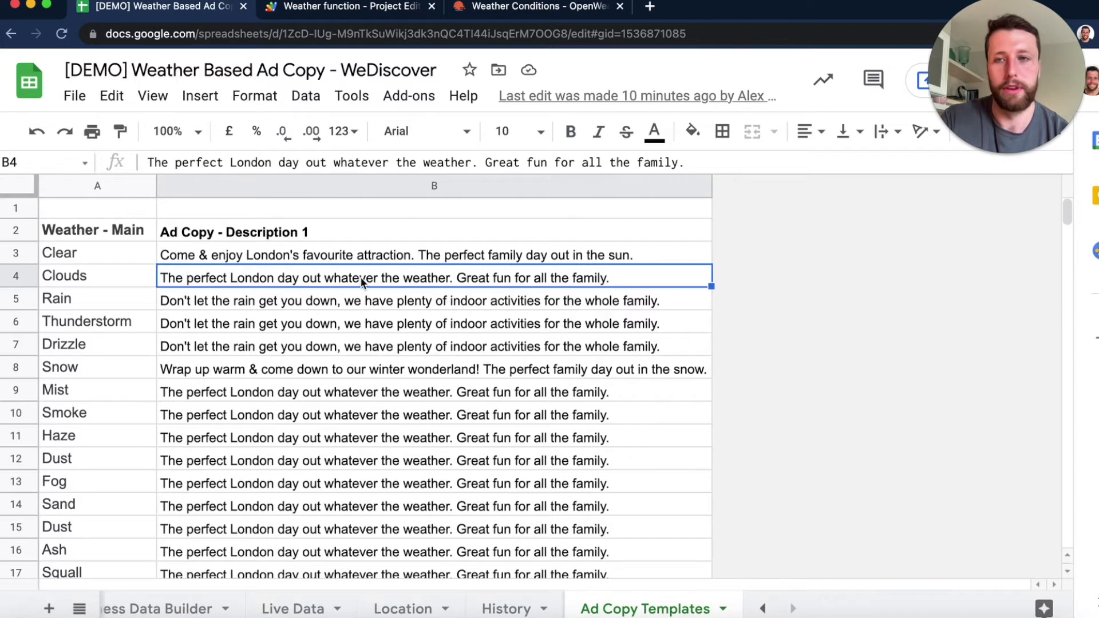
left_click(300, 302)
left_click_drag(300, 298, 300, 352)
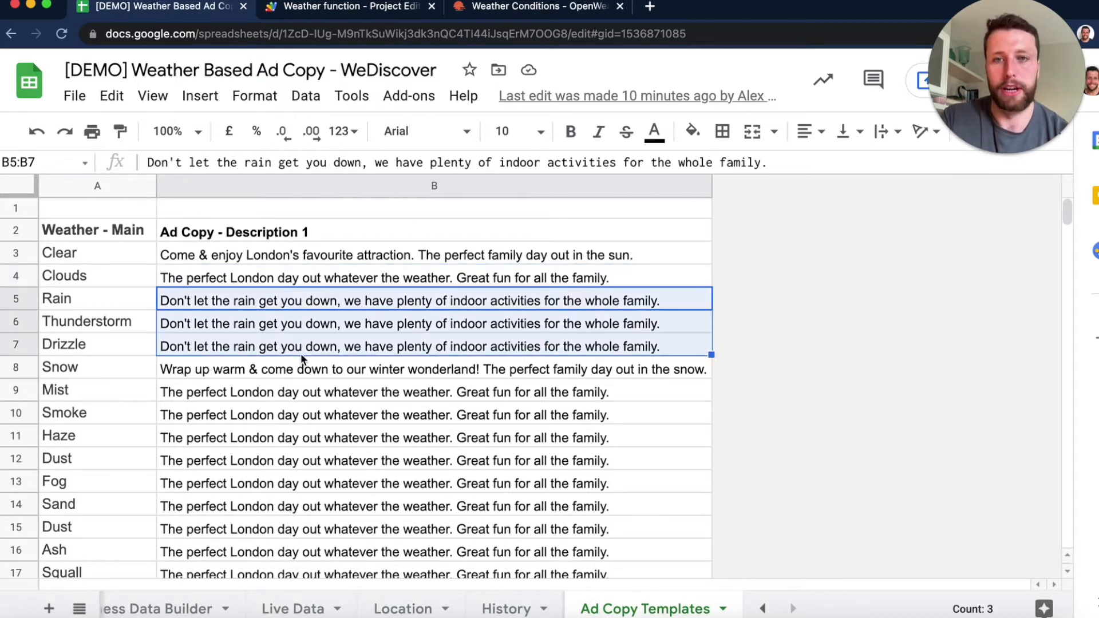
- Review the ad copy for Snow and the descriptions for the conditions from Mist to Tornado
scroll(302, 351, "down", 2)
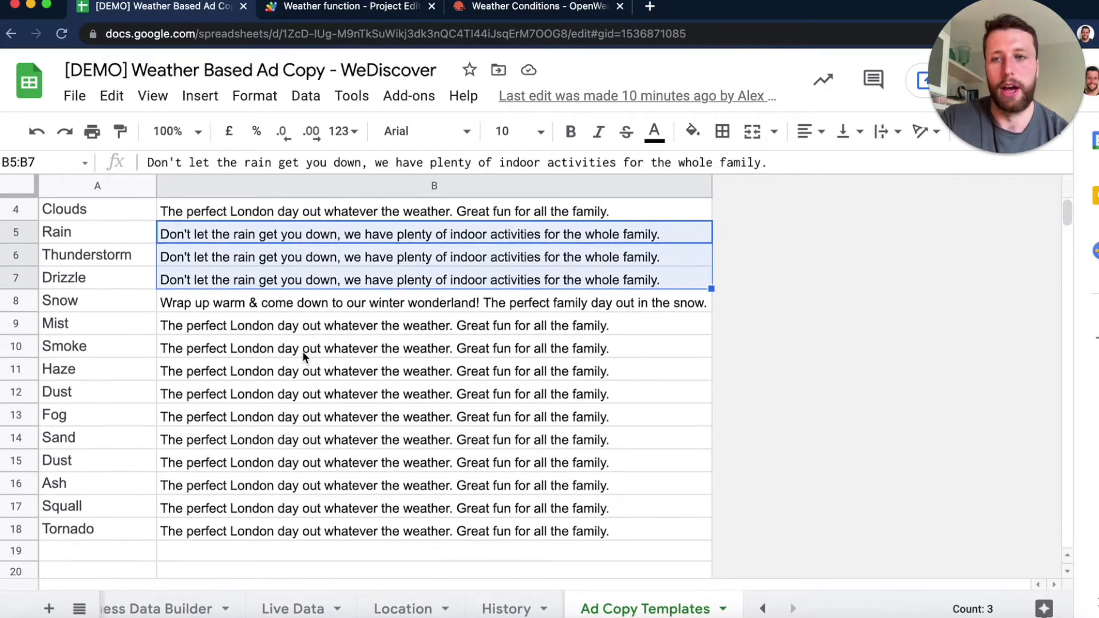
left_click(249, 304)
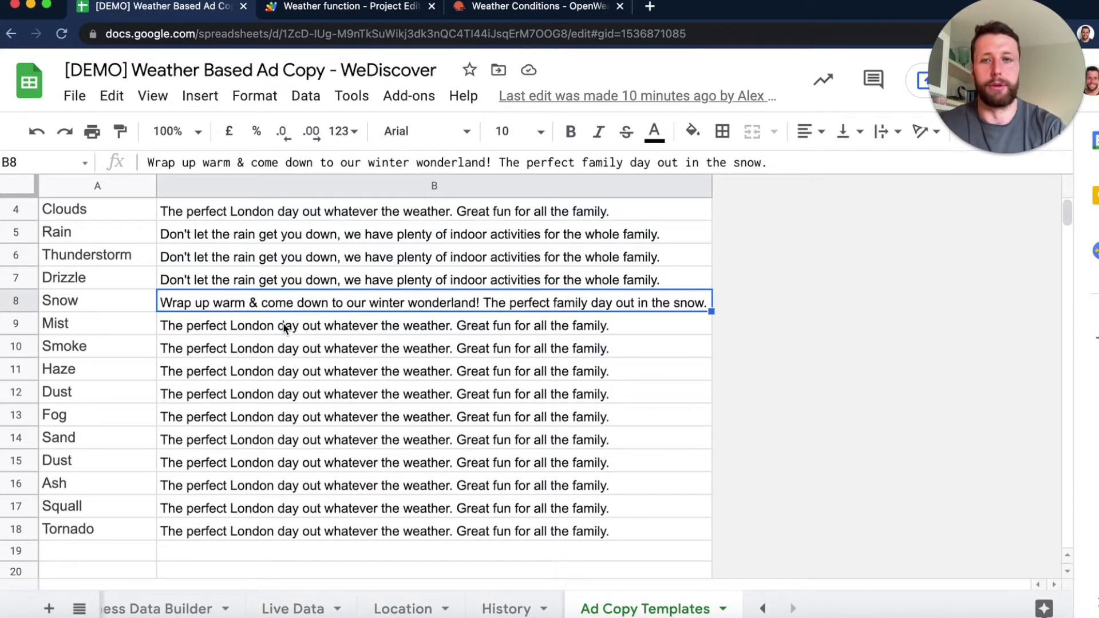
left_click_drag(284, 328, 340, 526)
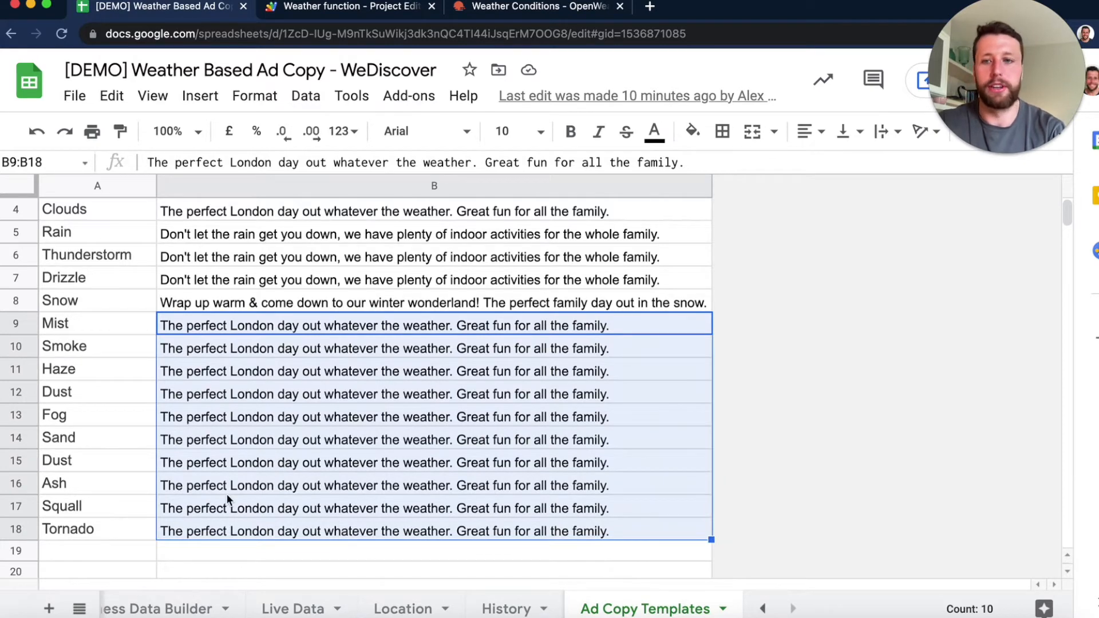
left_click(358, 508)
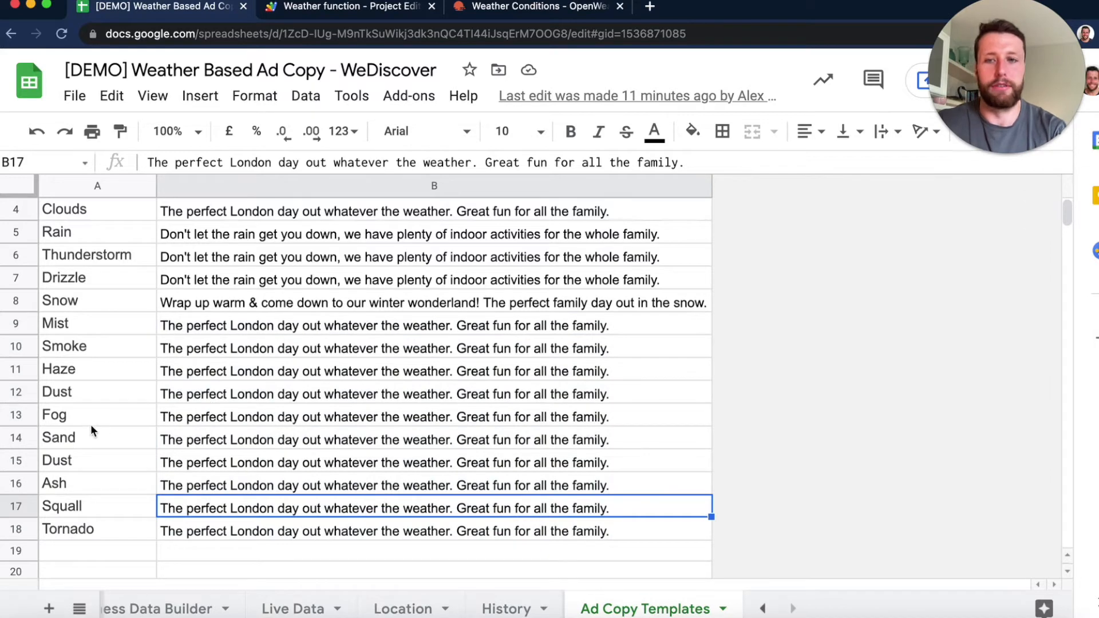
left_click_drag(89, 209, 307, 299)
left_click(291, 324)
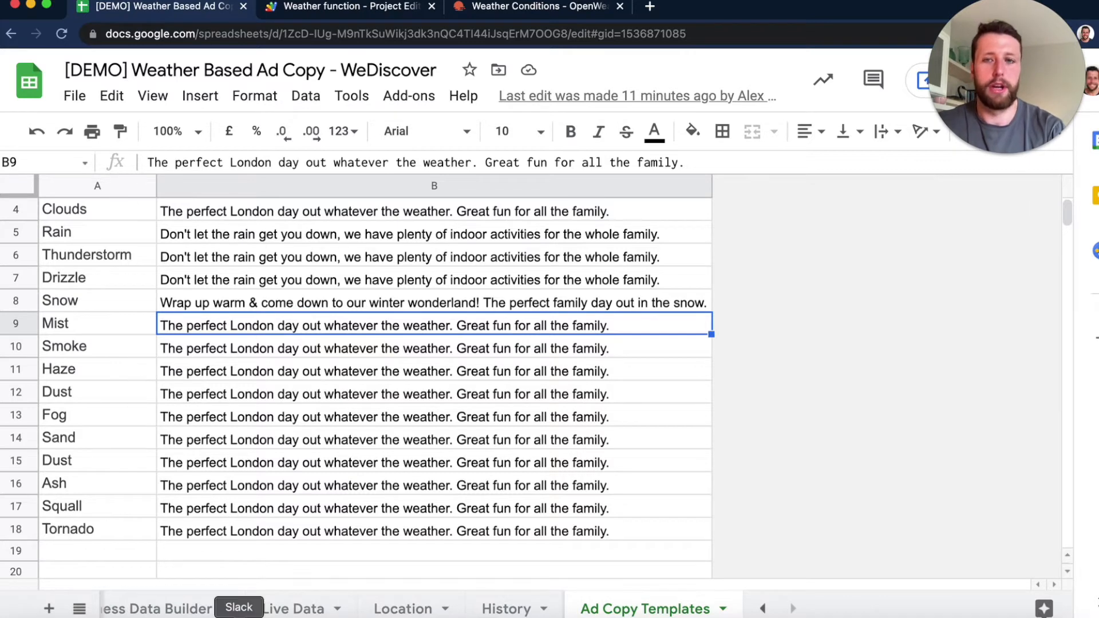
- Open the ETA Business Data Builder sheet and examine the VLOOKUP formula and the ad copy it returns in C2
scroll(252, 601, "left", 3)
scroll(244, 599, "left", 3)
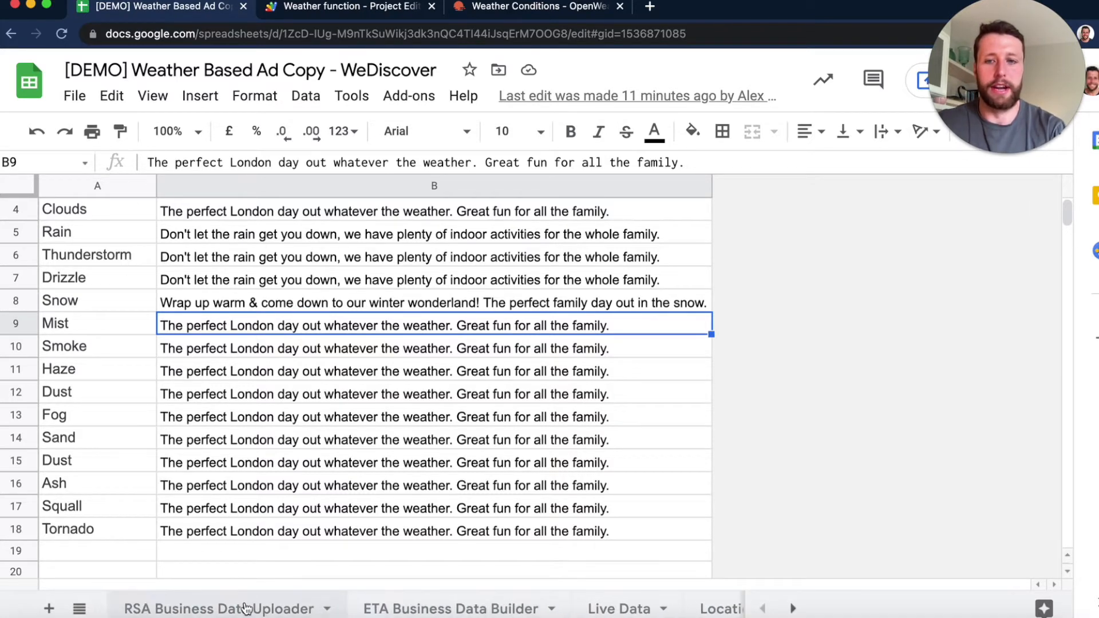
left_click(451, 609)
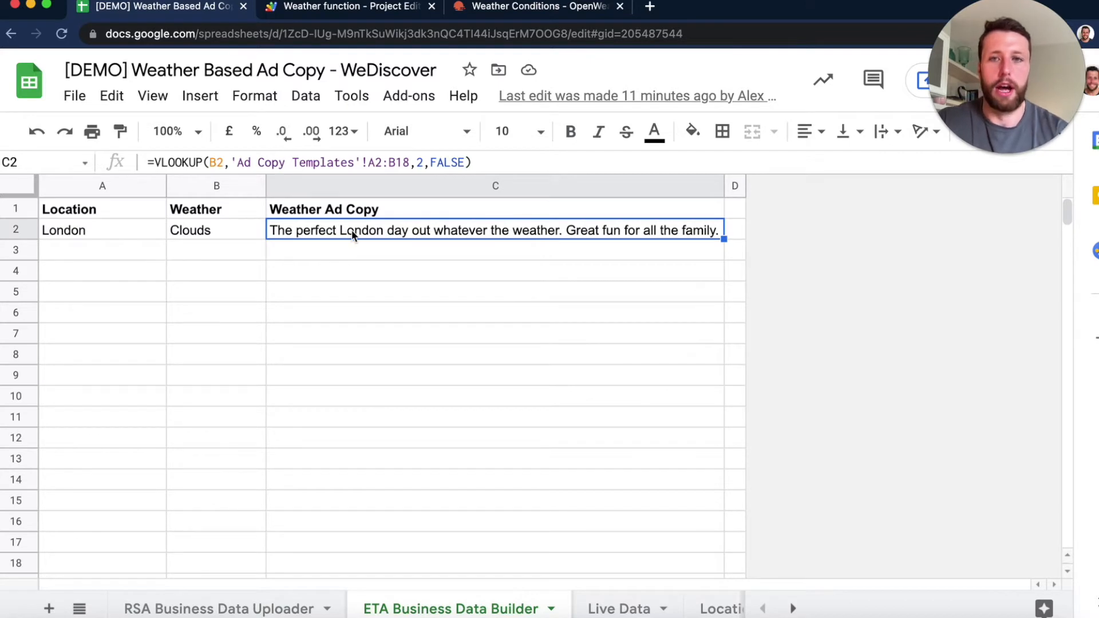
left_click(411, 292)
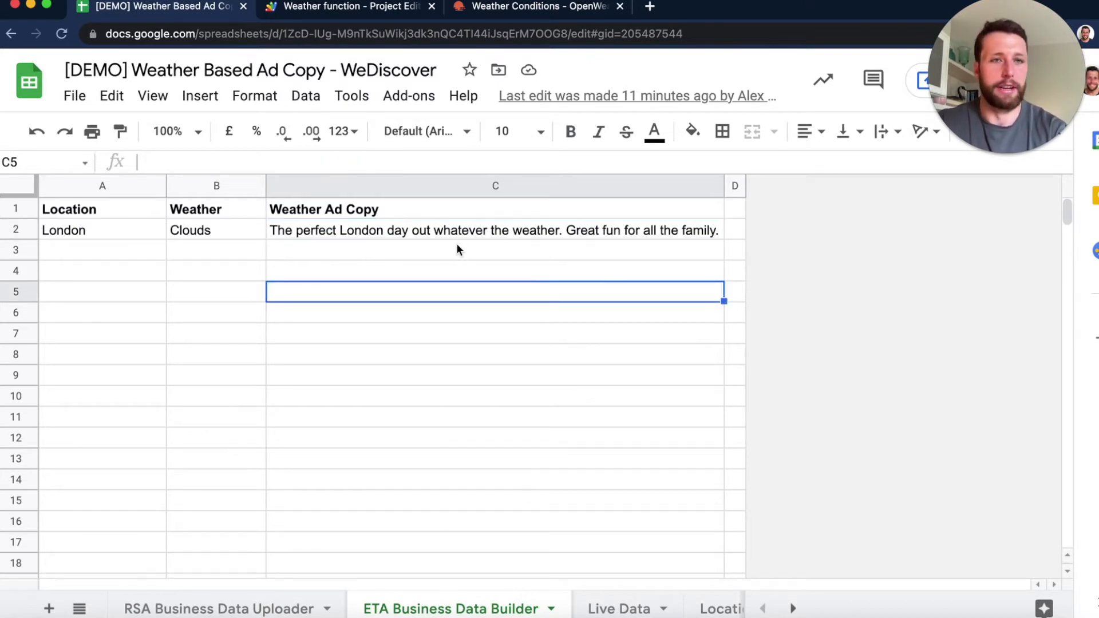
- Open the Ad Copy Templates sheet and review the weather conditions with their ad descriptions
scroll(652, 606, "right", 5)
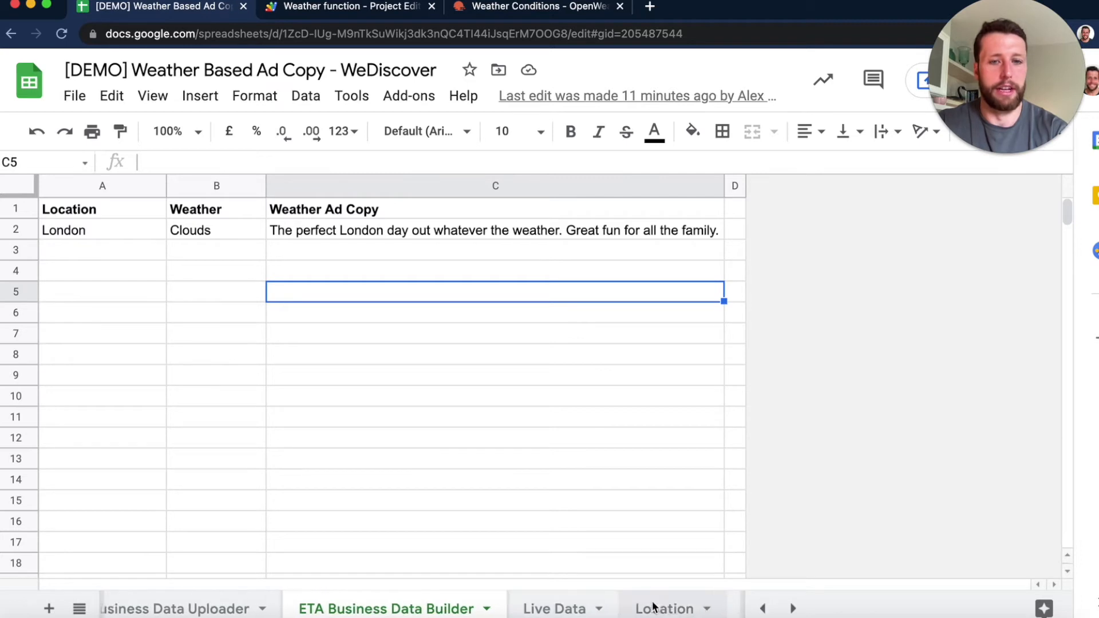
scroll(644, 606, "right", 3)
left_click(658, 607)
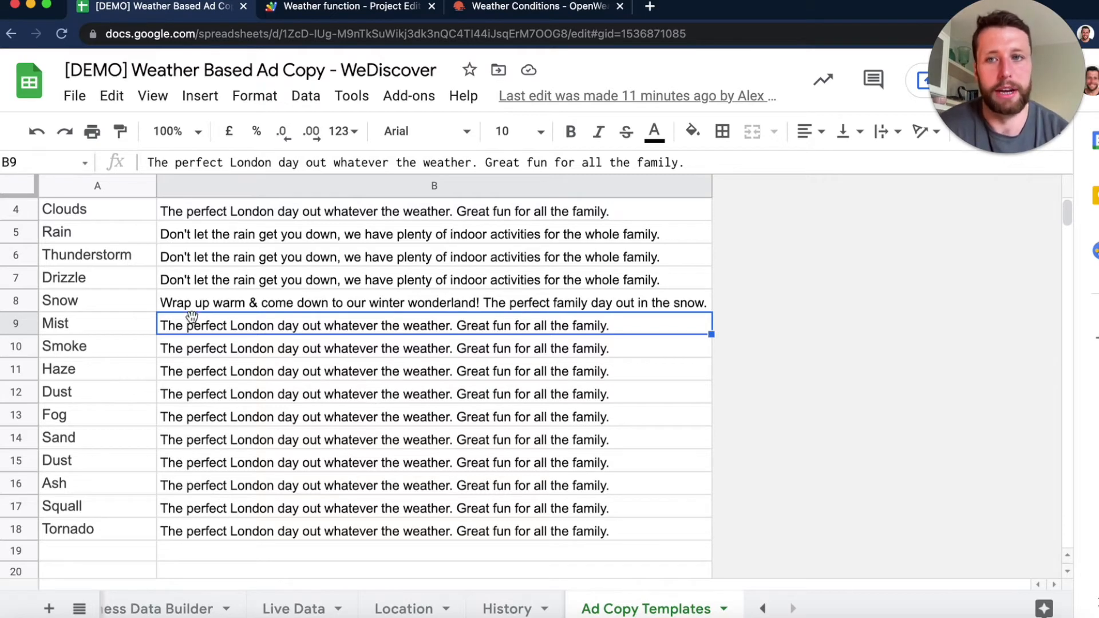
scroll(118, 318, "up", 2)
scroll(120, 324, "down", 2)
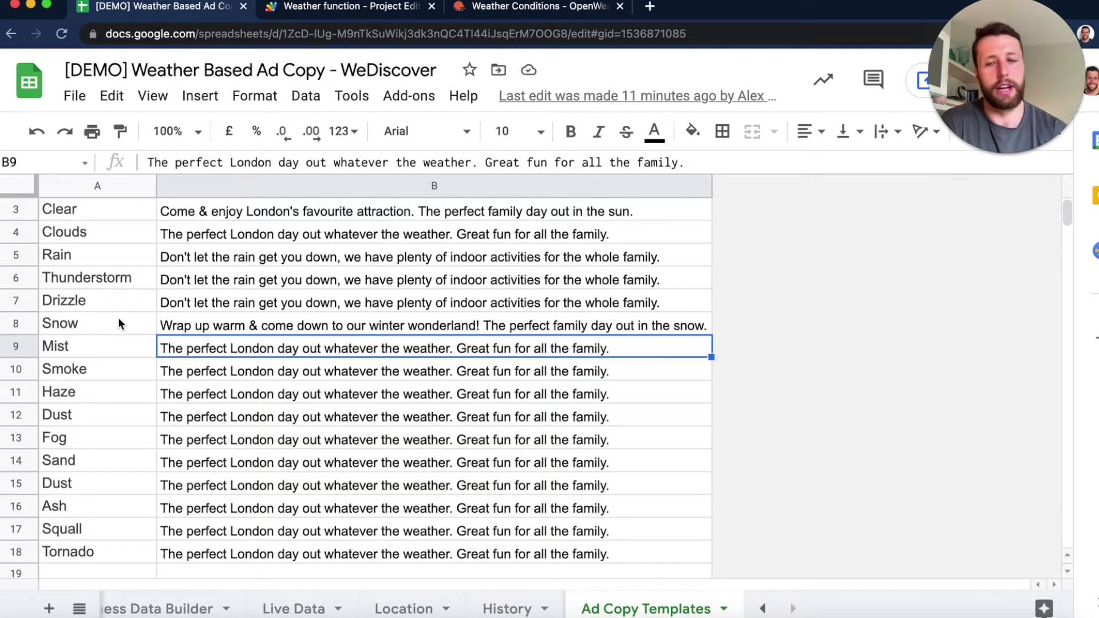
scroll(115, 326, "up", 2)
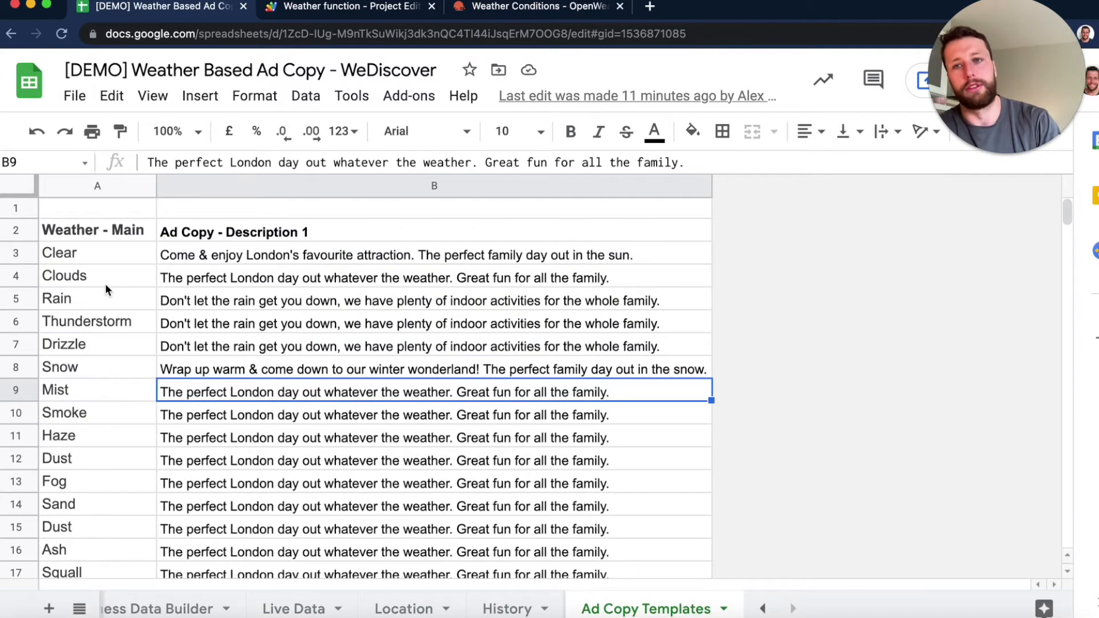
- Highlight the Weather - Main conditions in A3:A18 and look over the whole template list again
left_click_drag(105, 258, 125, 459)
left_click(270, 503)
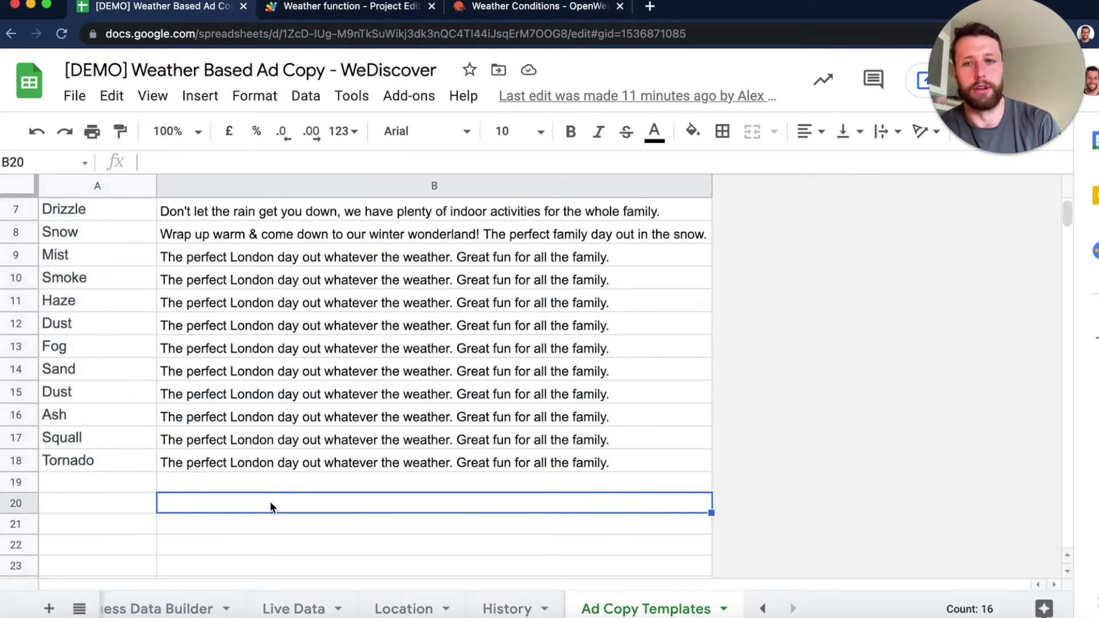
scroll(257, 407, "up", 4)
scroll(258, 408, "up", 2)
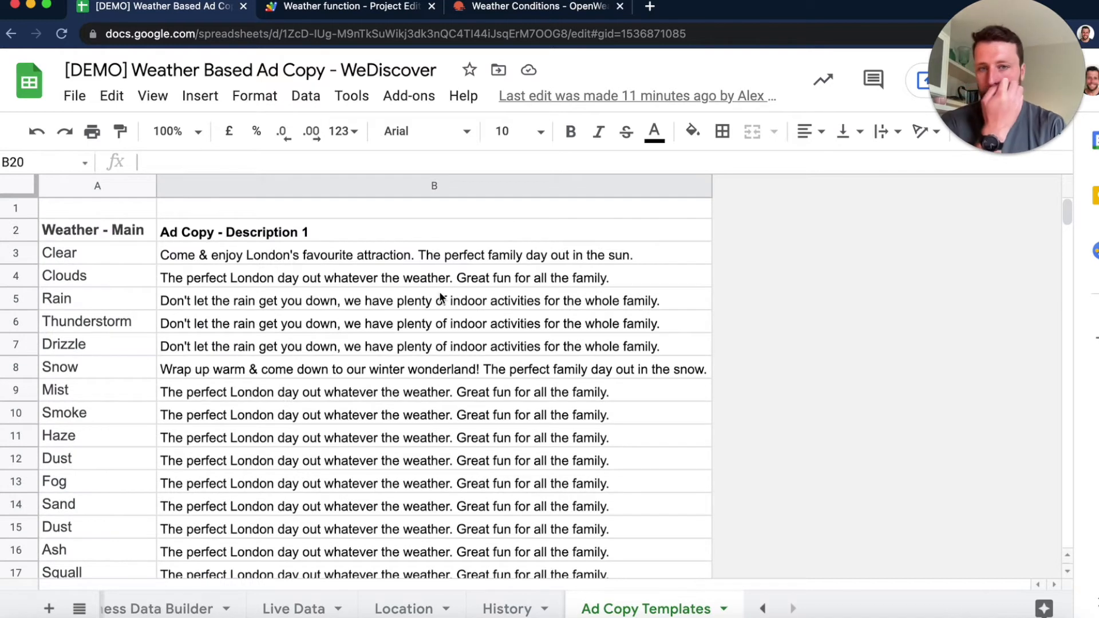
scroll(441, 297, "down", 2)
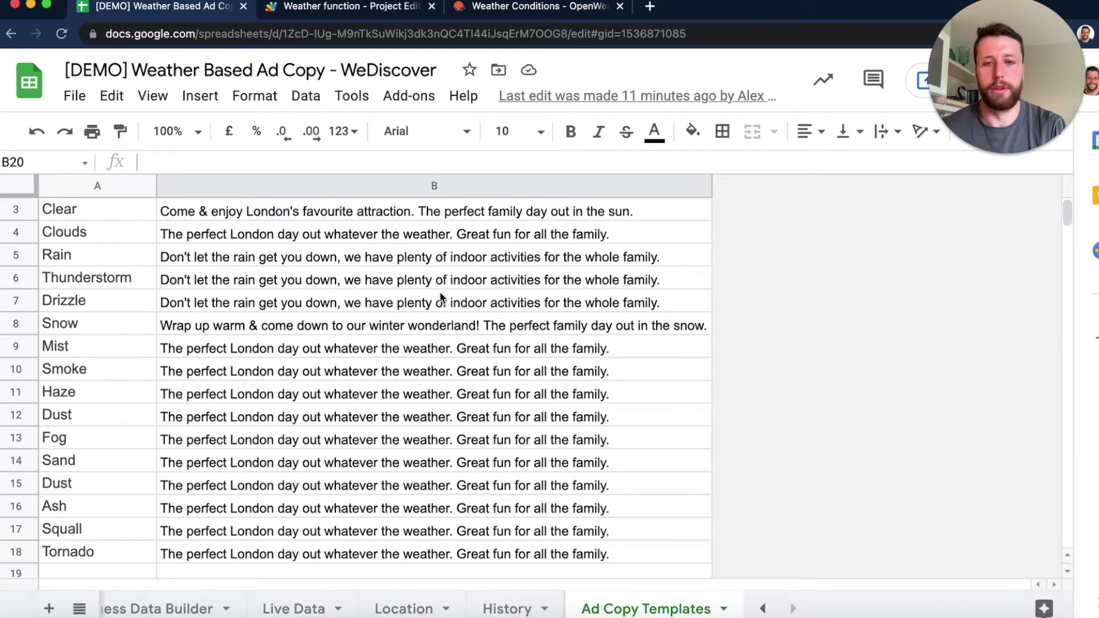
scroll(391, 346, "up", 2)
scroll(391, 346, "down", 1)
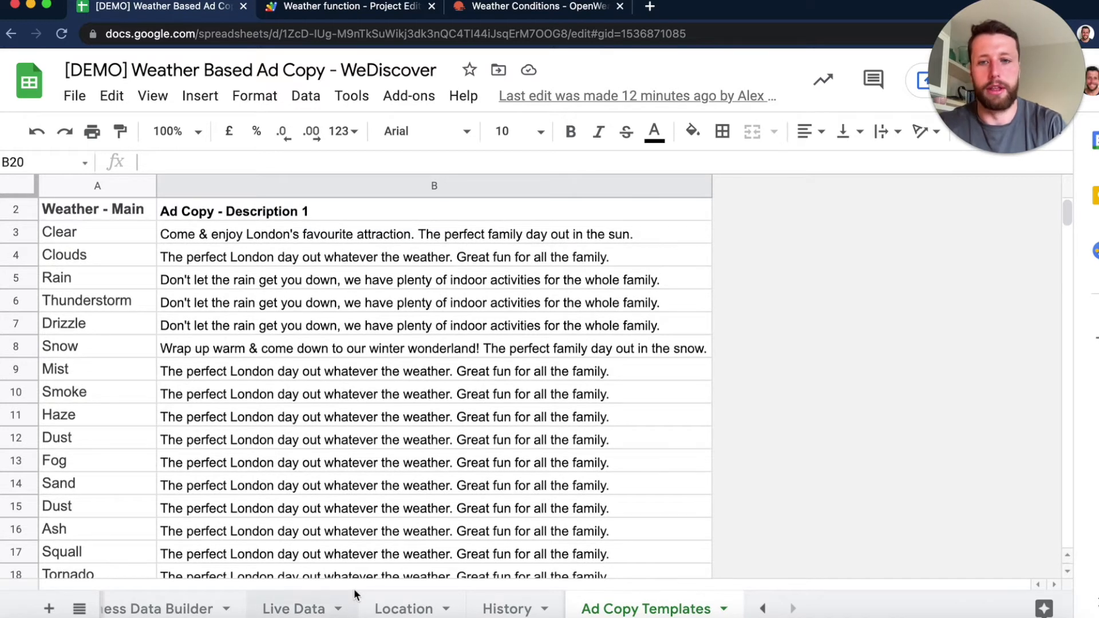
- In the ETA Business Data Builder sheet, examine the A1:C2 table and trace A2's reference to the Location sheet
scroll(358, 599, "left", 5)
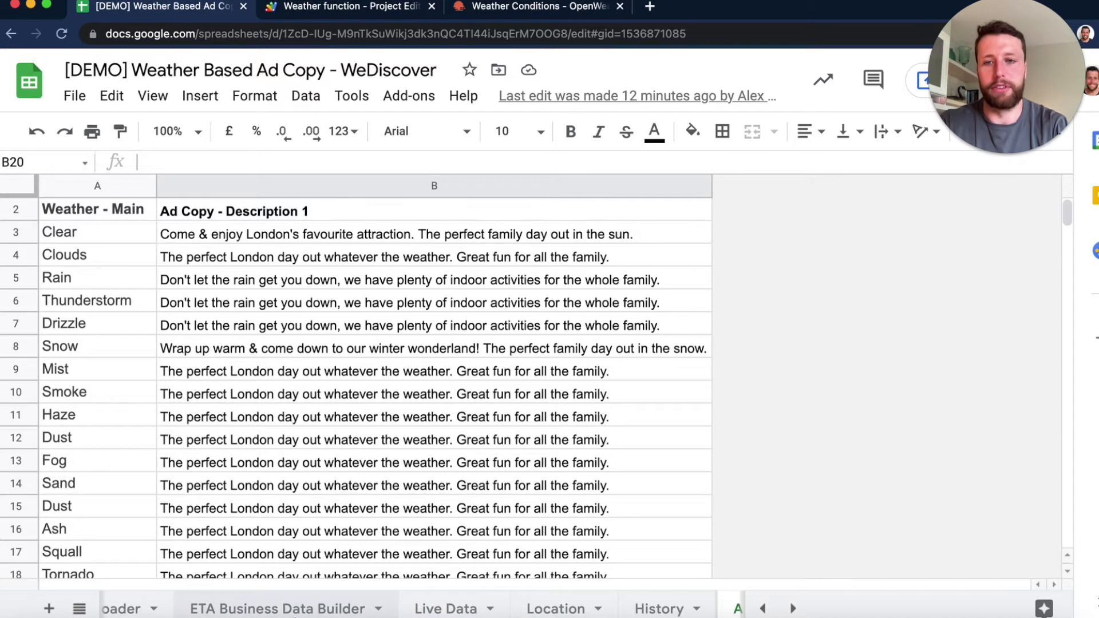
left_click(296, 612)
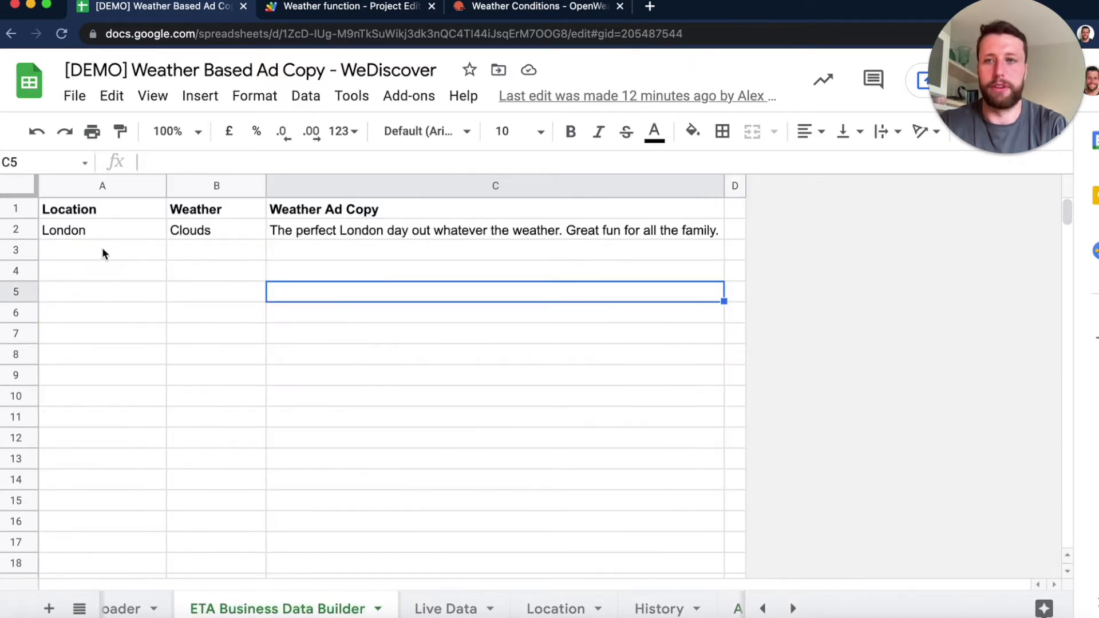
left_click_drag(91, 211, 281, 228)
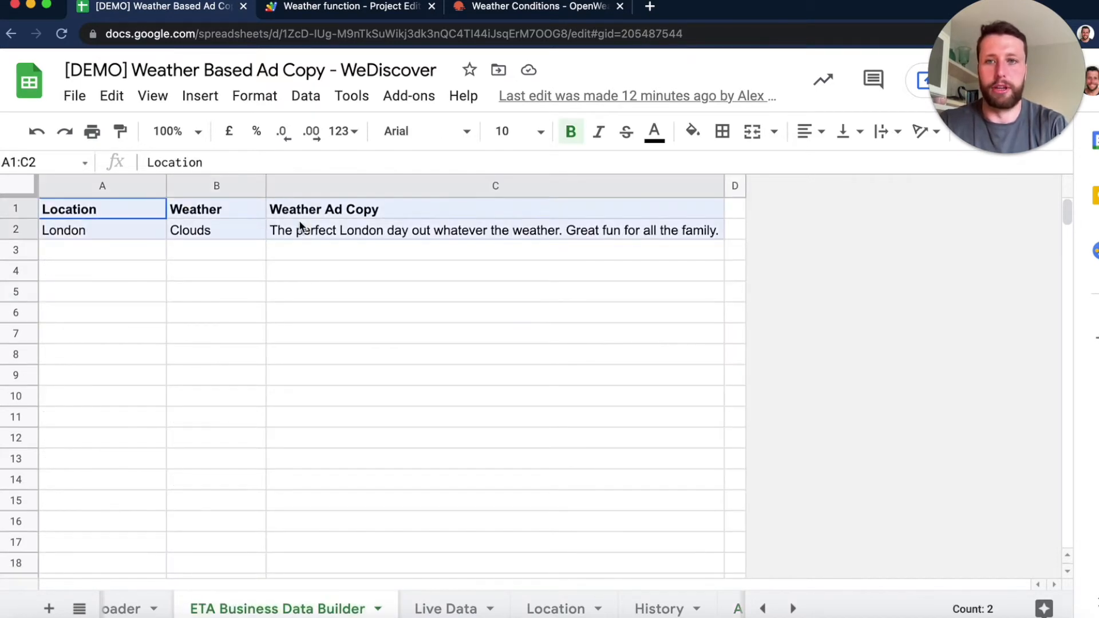
left_click(189, 250)
left_click(135, 231)
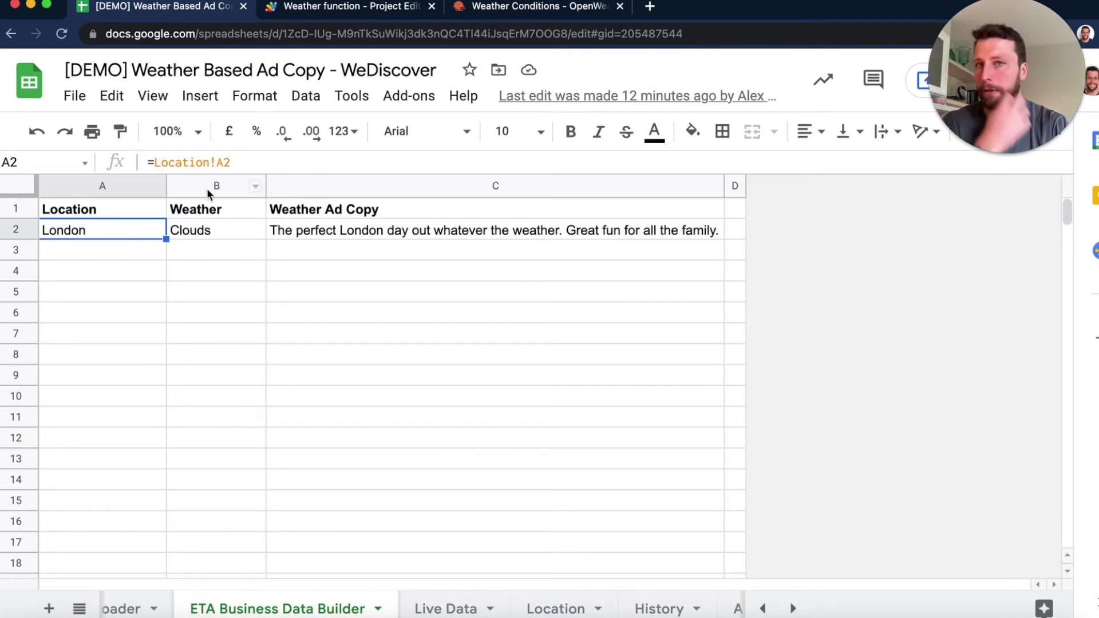
left_click(556, 609)
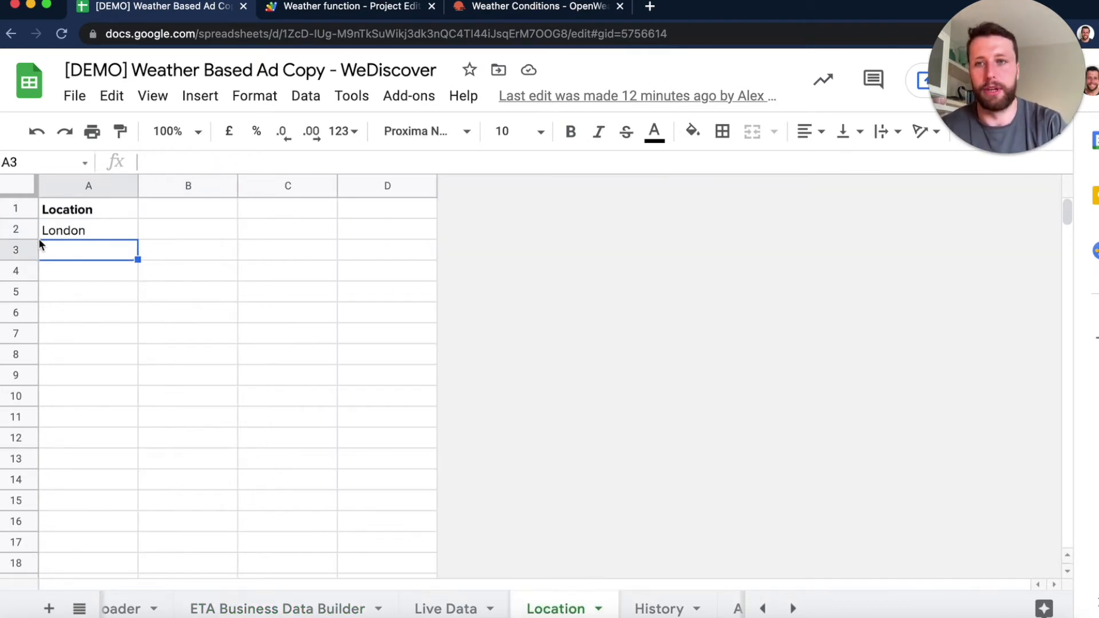
left_click(262, 609)
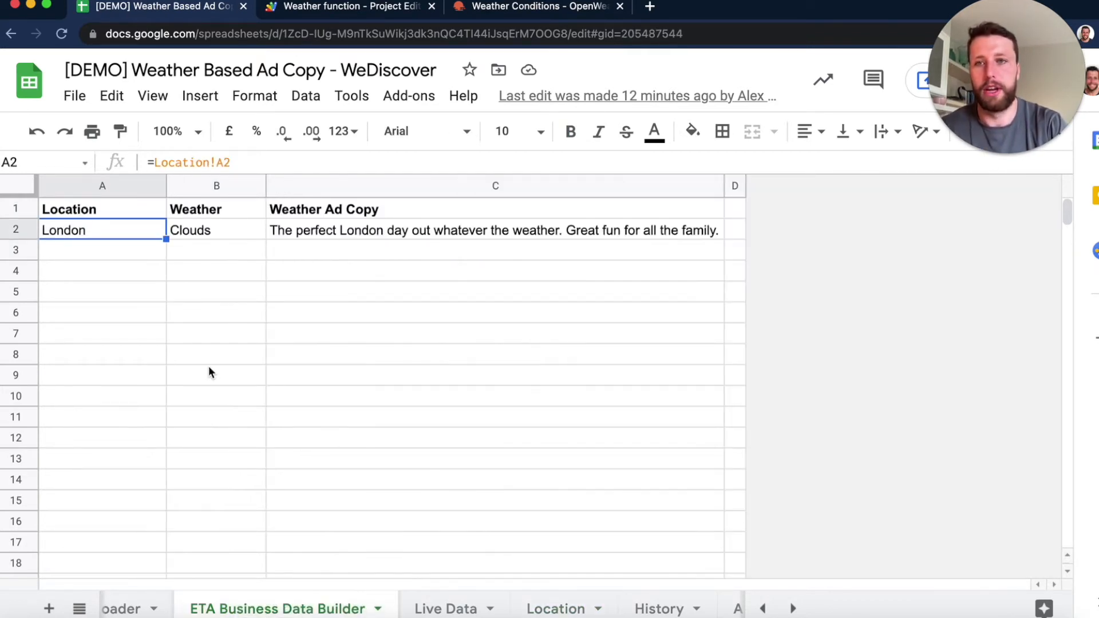
- Examine the builder's Weather reference in B2 and VLOOKUP in C2, checking them against descriptions B3:B18 on the Ad Copy Templates sheet
left_click(195, 231)
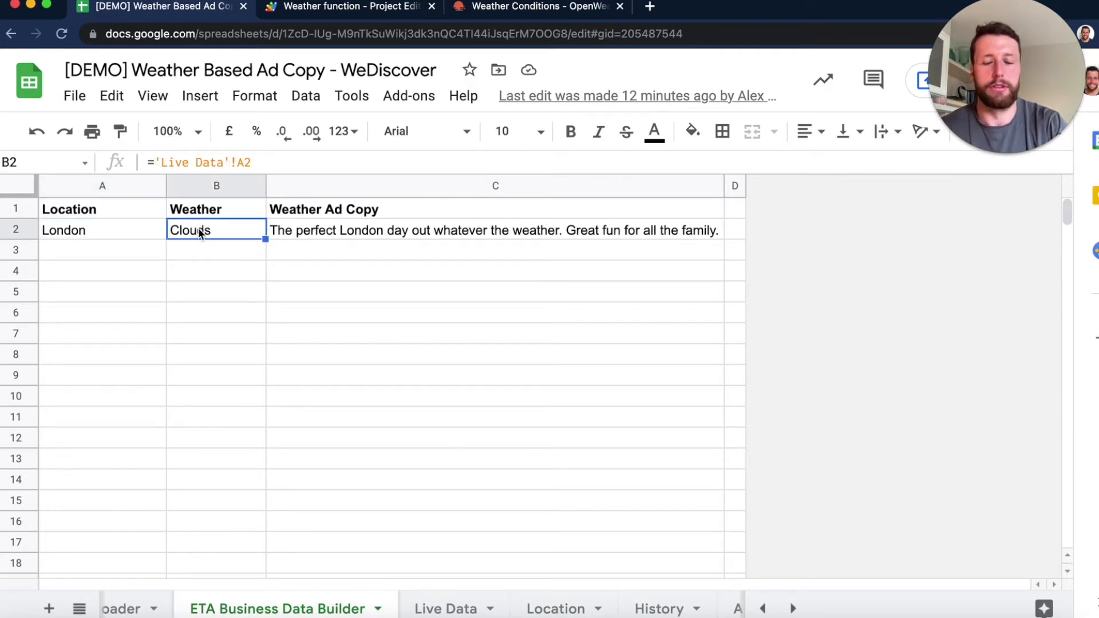
left_click(309, 237)
left_click(228, 230)
left_click(327, 229)
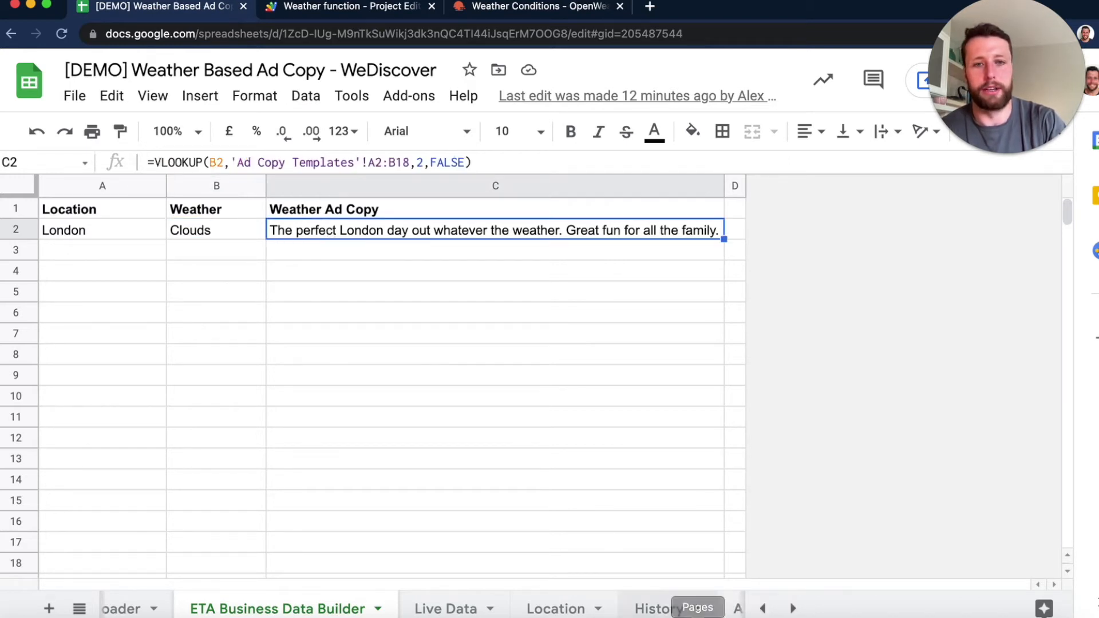
left_click(738, 610)
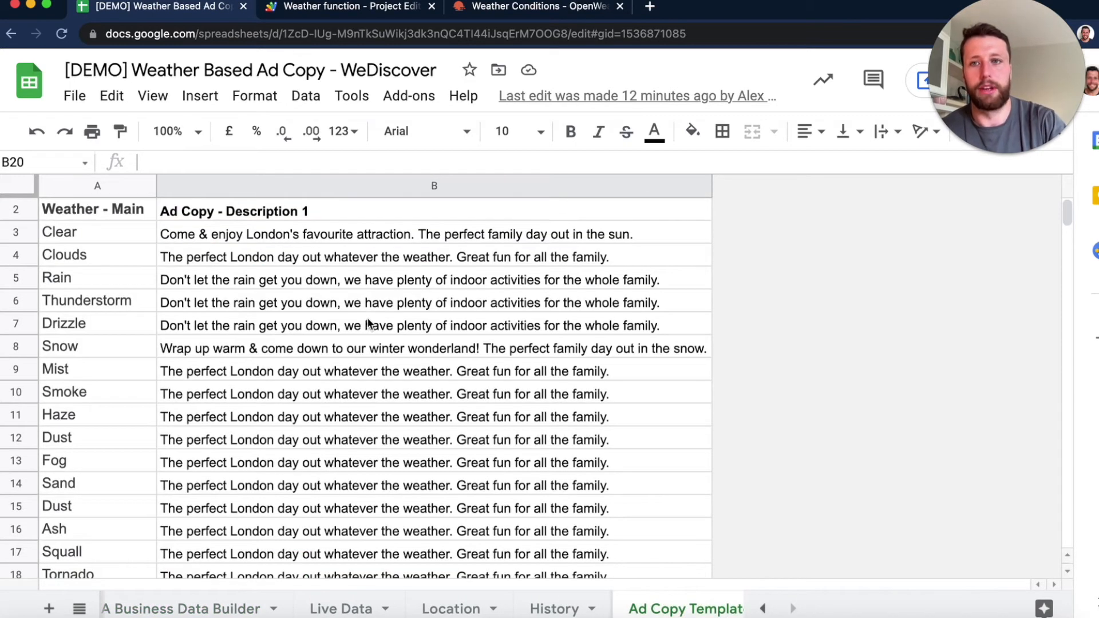
left_click_drag(382, 231, 418, 561)
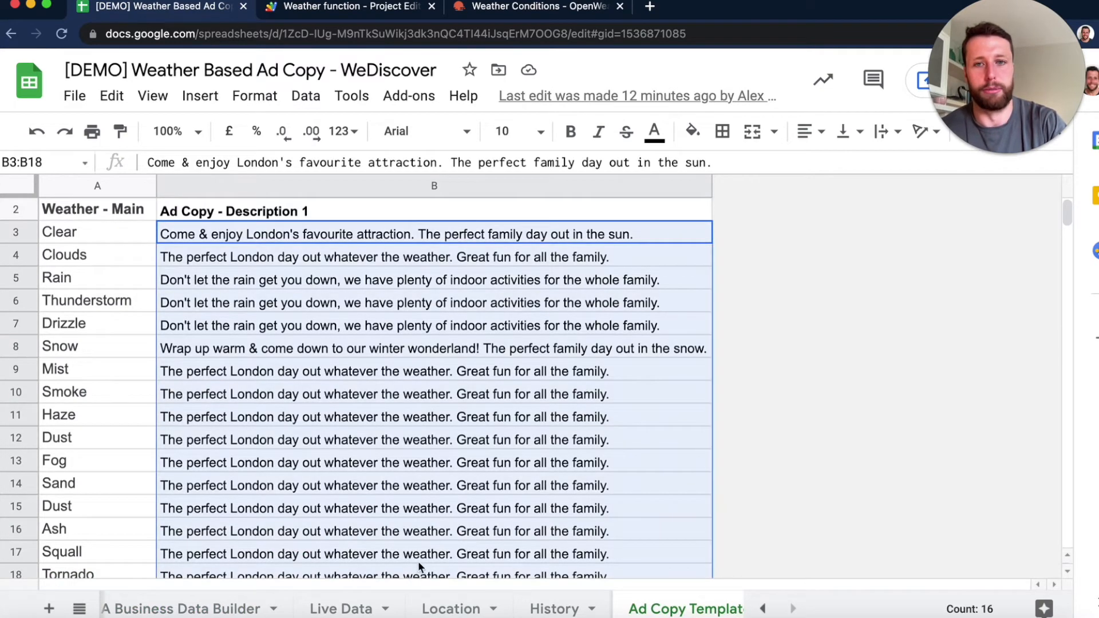
left_click(262, 614)
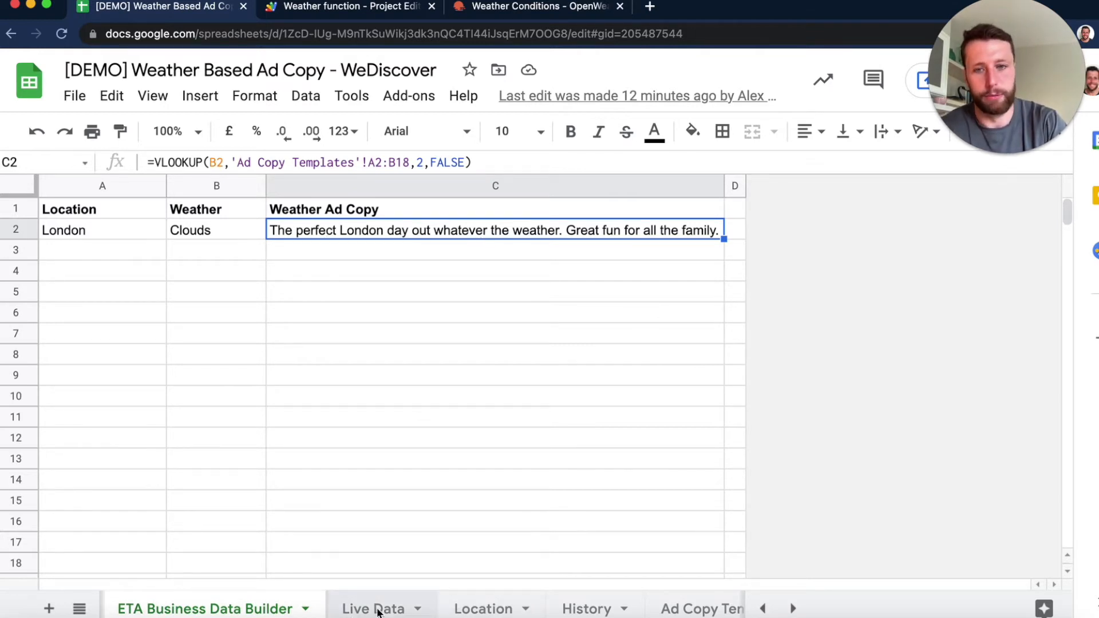
- Set A2 on the Live Data sheet to Snow and check the ad copy in C2 of ETA Business Data Builder
left_click(401, 607)
type("Snow")
key("Return")
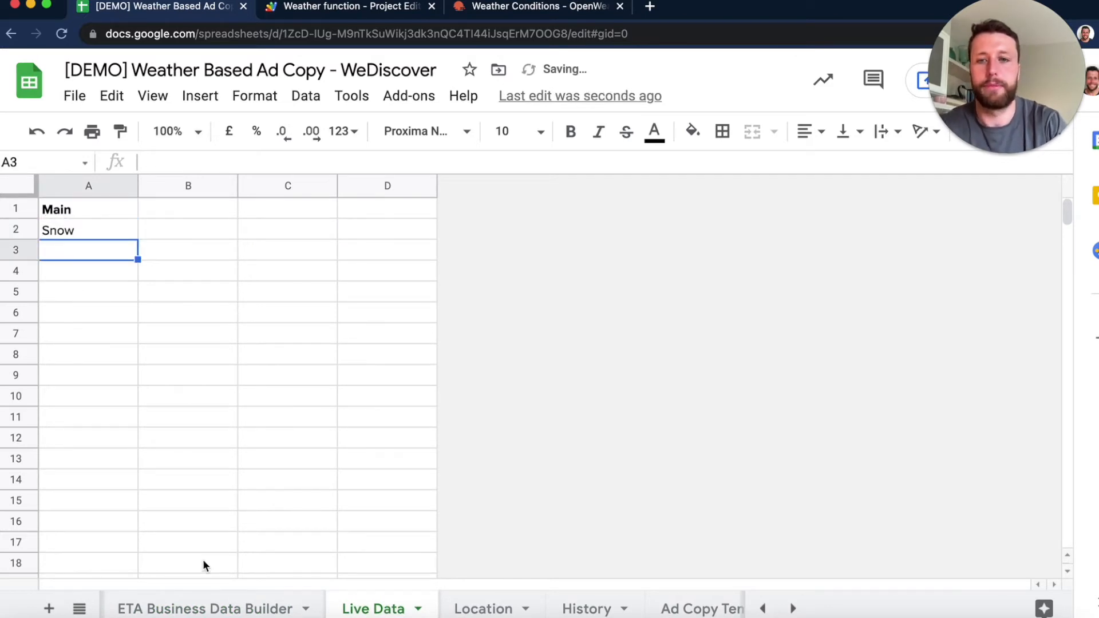
left_click(220, 601)
left_click(362, 334)
left_click(325, 233)
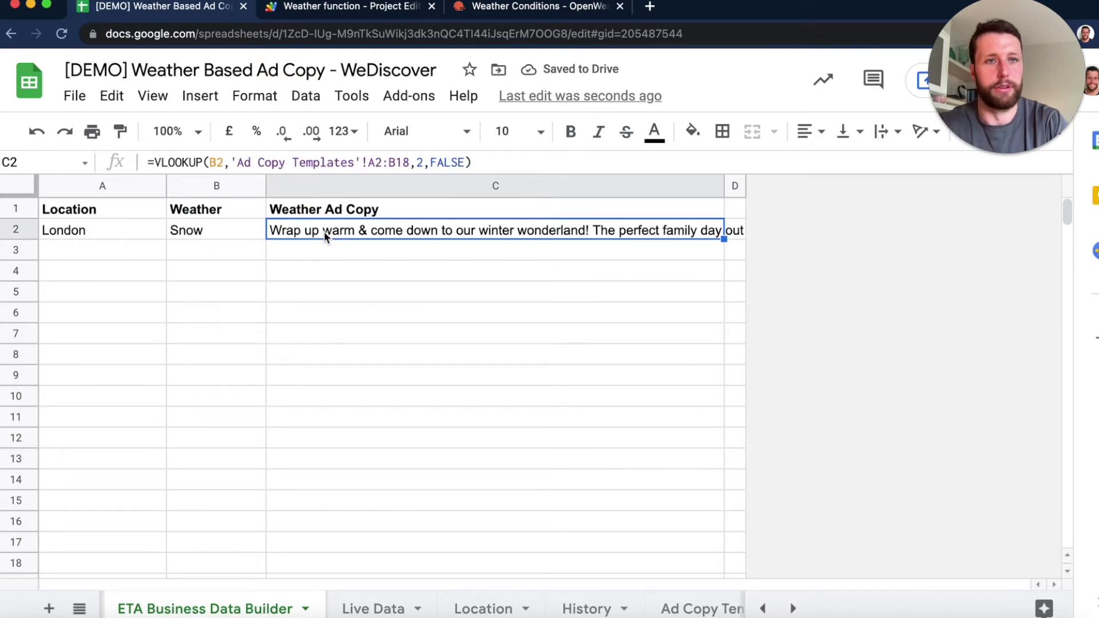
type("w")
key("BackSpace")
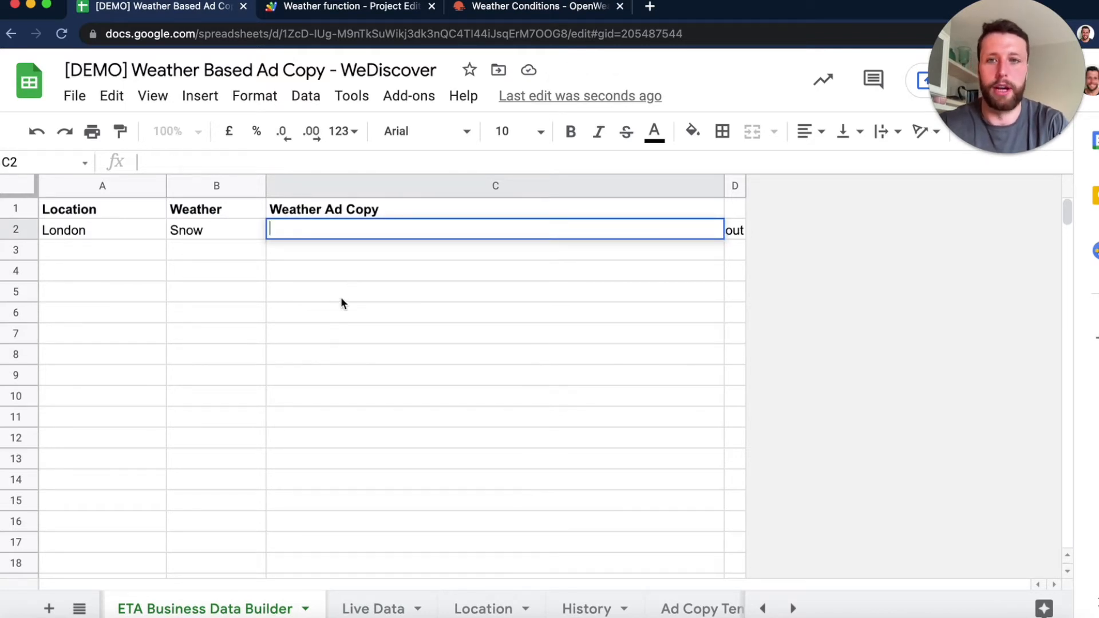
left_click(339, 299)
key("ctrl+z")
- Compare the Account value reference in C2 of RSA Business Data Uploader with the ad copy in C2 of ETA Business Data Builder
scroll(291, 582, "left", 3)
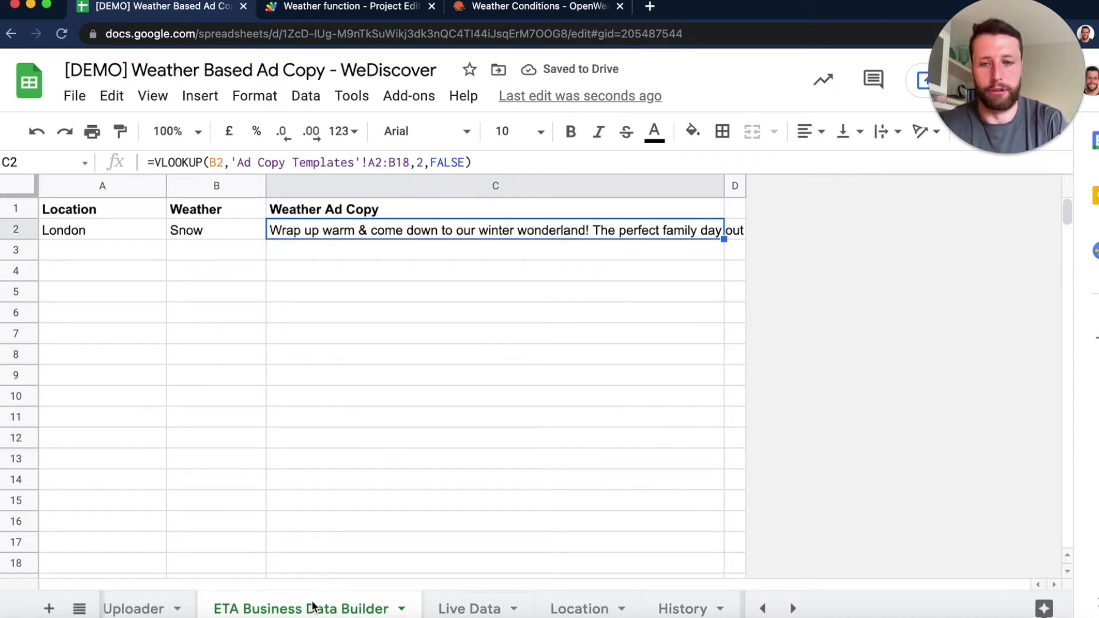
scroll(321, 590, "left", 3)
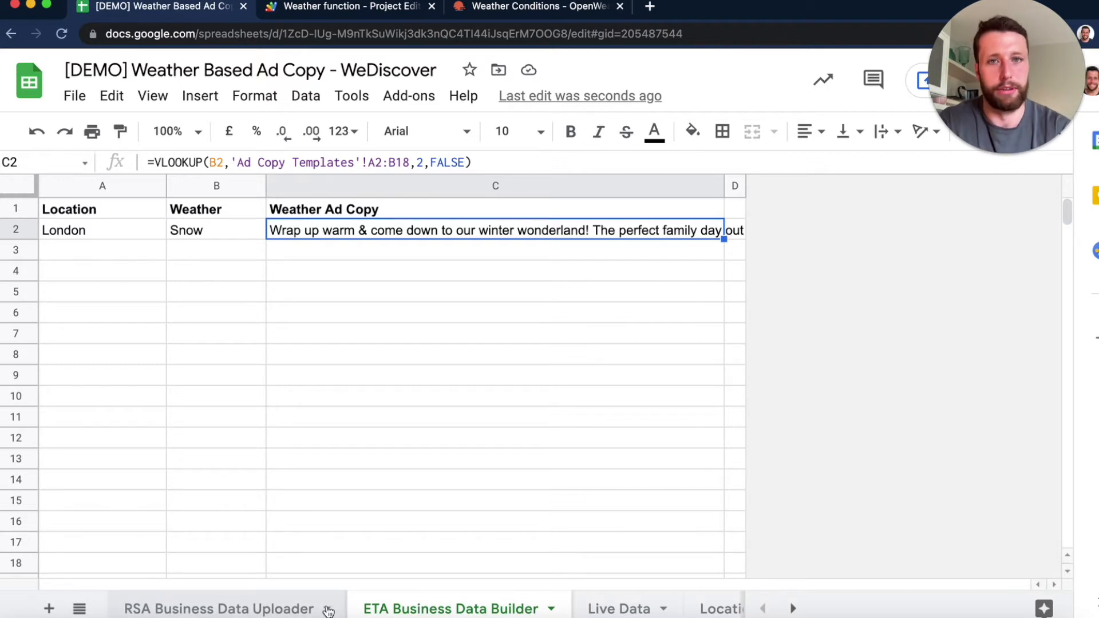
left_click(262, 610)
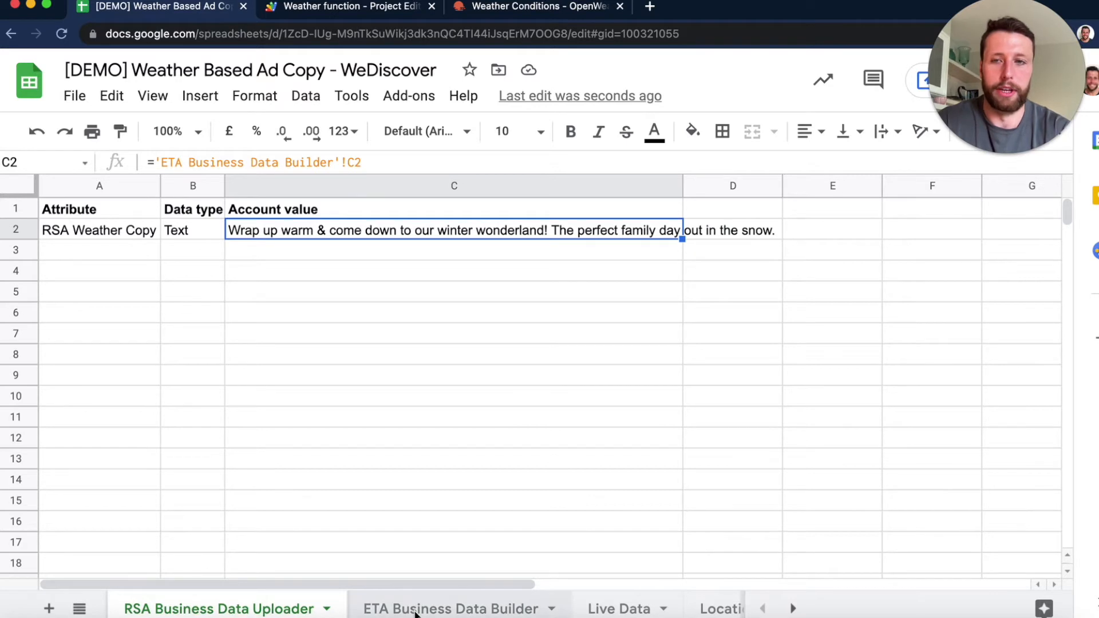
left_click(416, 610)
left_click(206, 607)
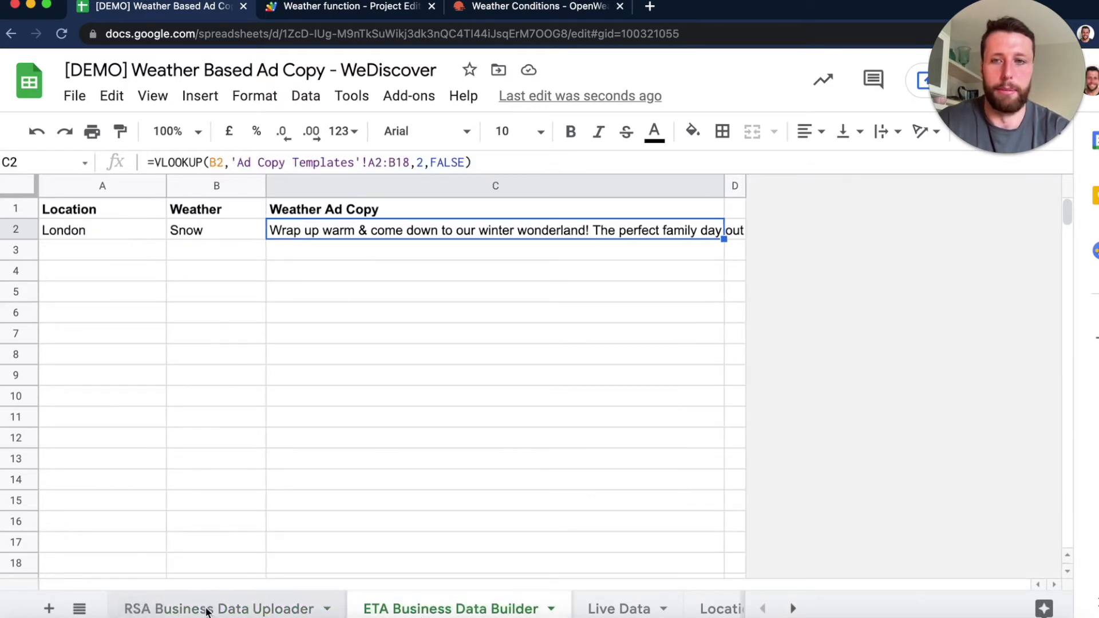
left_click(404, 592)
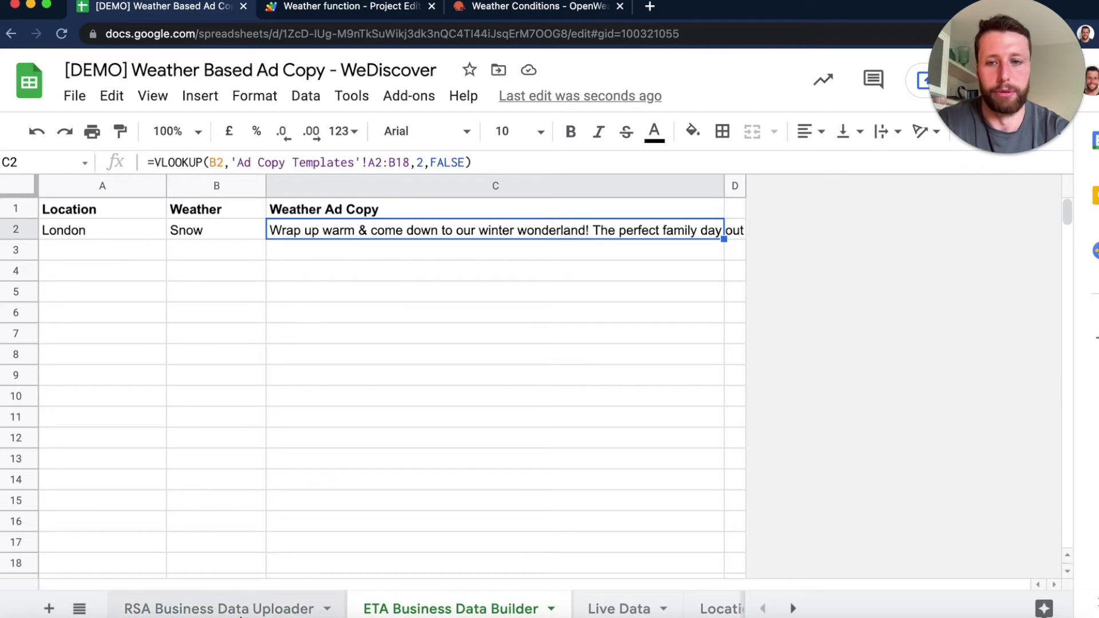
left_click(239, 613)
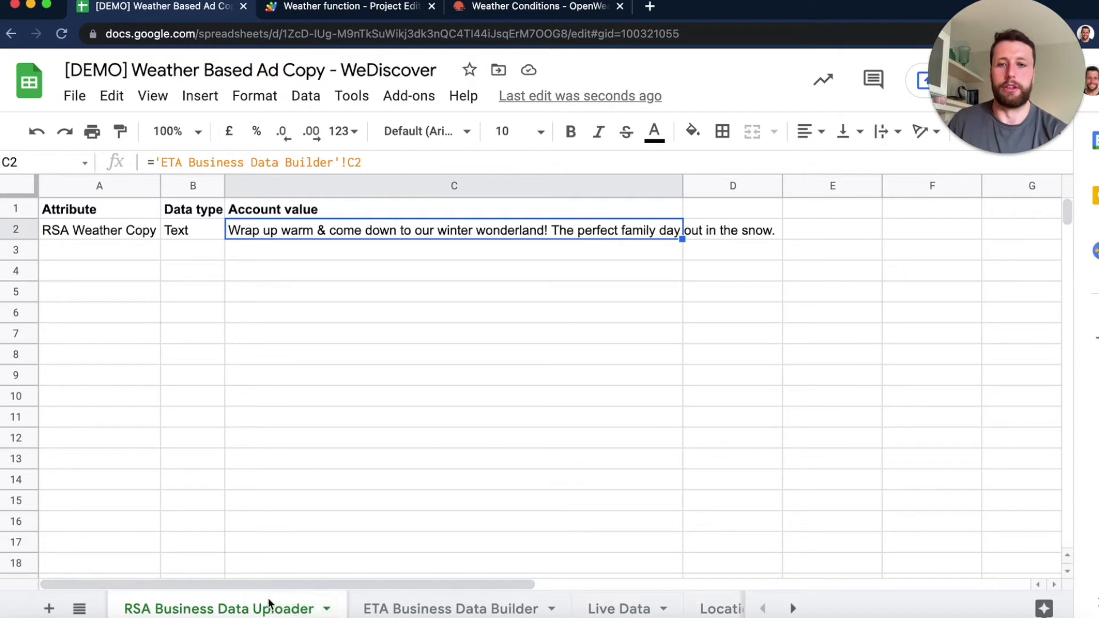
left_click(423, 611)
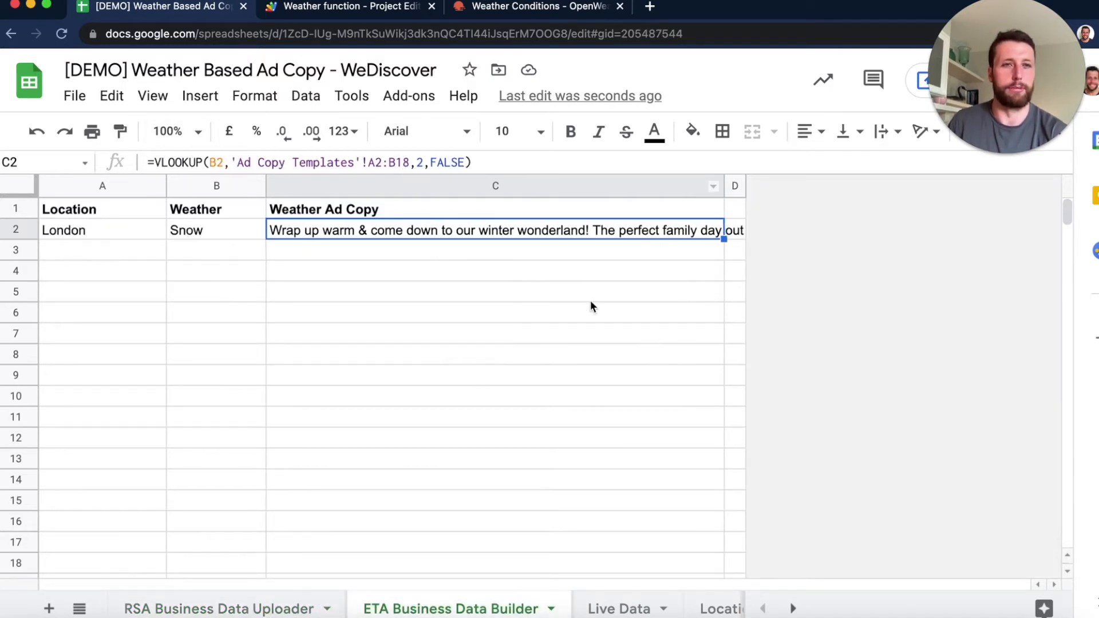
left_click(258, 607)
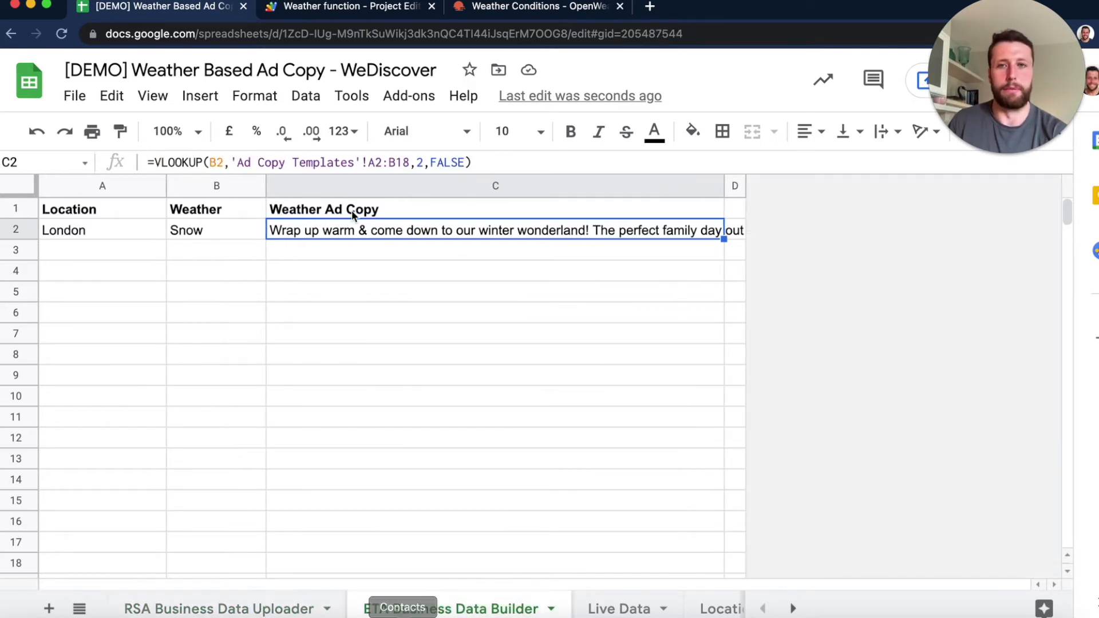
left_click(318, 606)
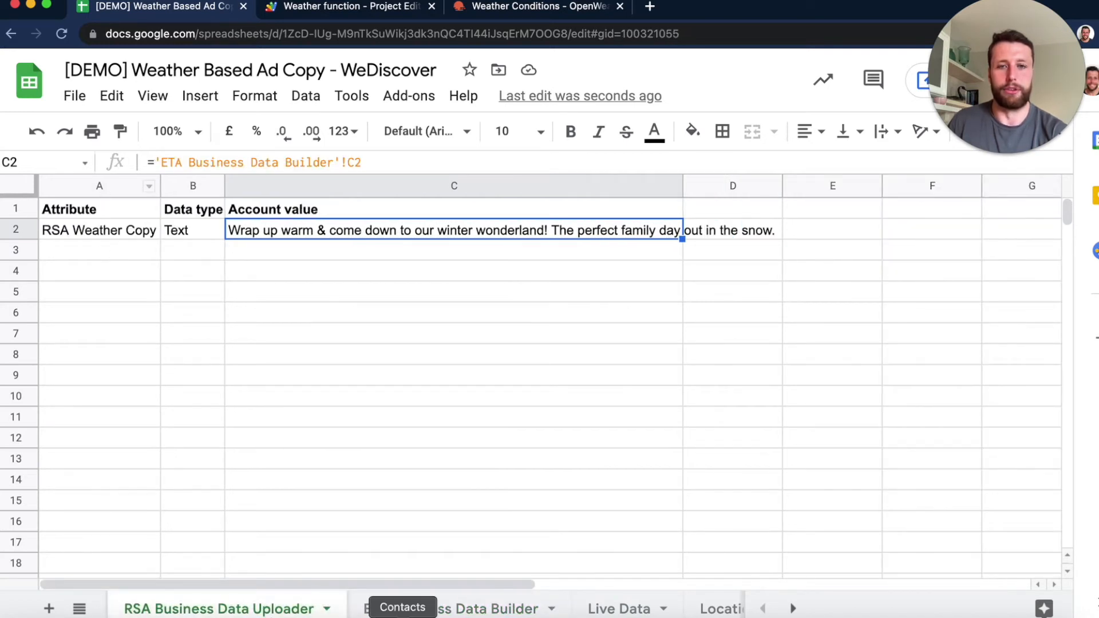
scroll(503, 605, "right", 5)
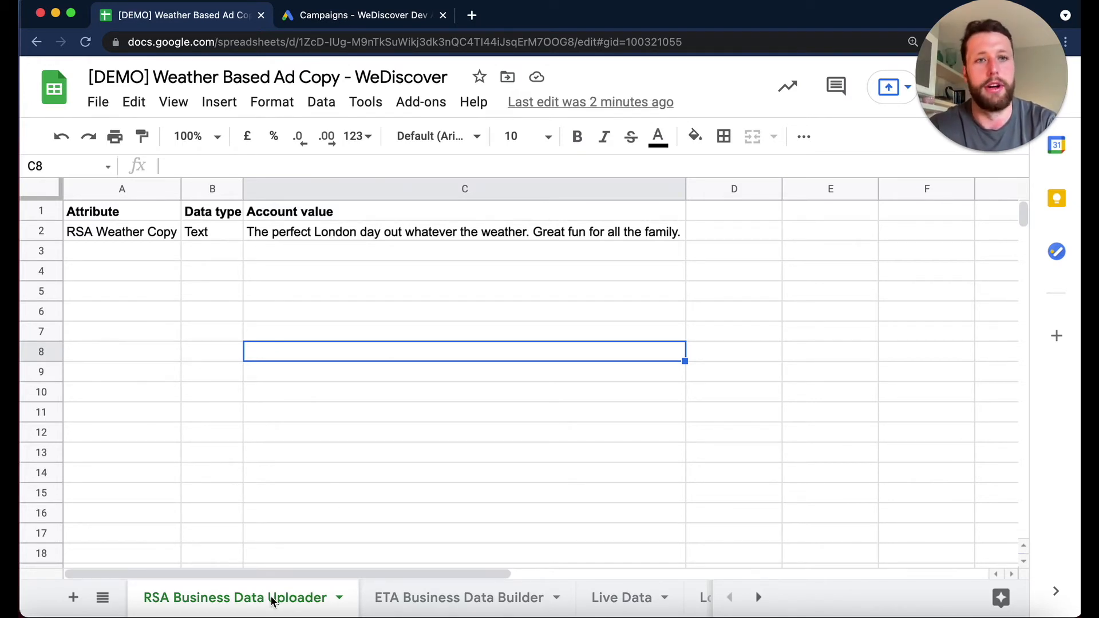
- Move the RSA Business Data Uploader sheet directly after the ETA Business Data Builder sheet
left_click_drag(273, 600, 456, 602)
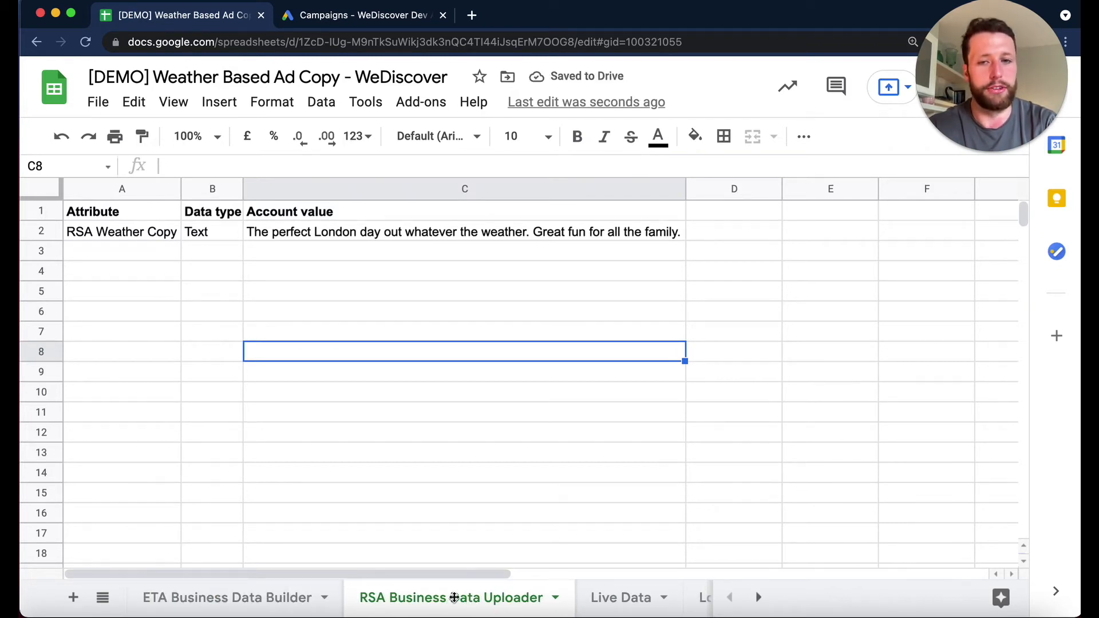
left_click_drag(467, 595, 258, 596)
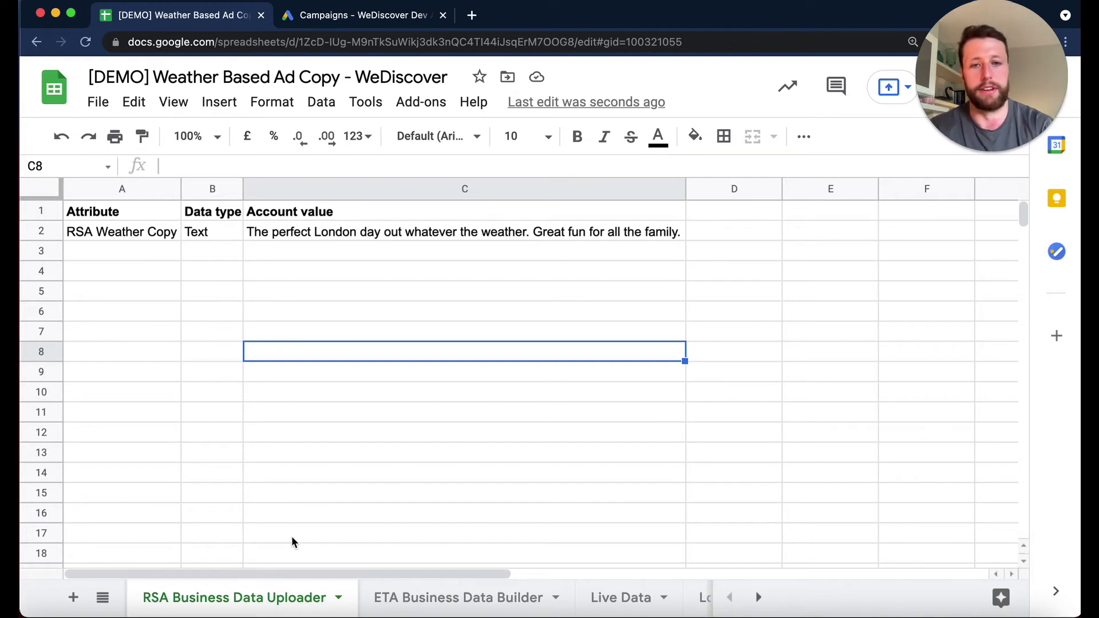
left_click_drag(292, 597, 489, 614)
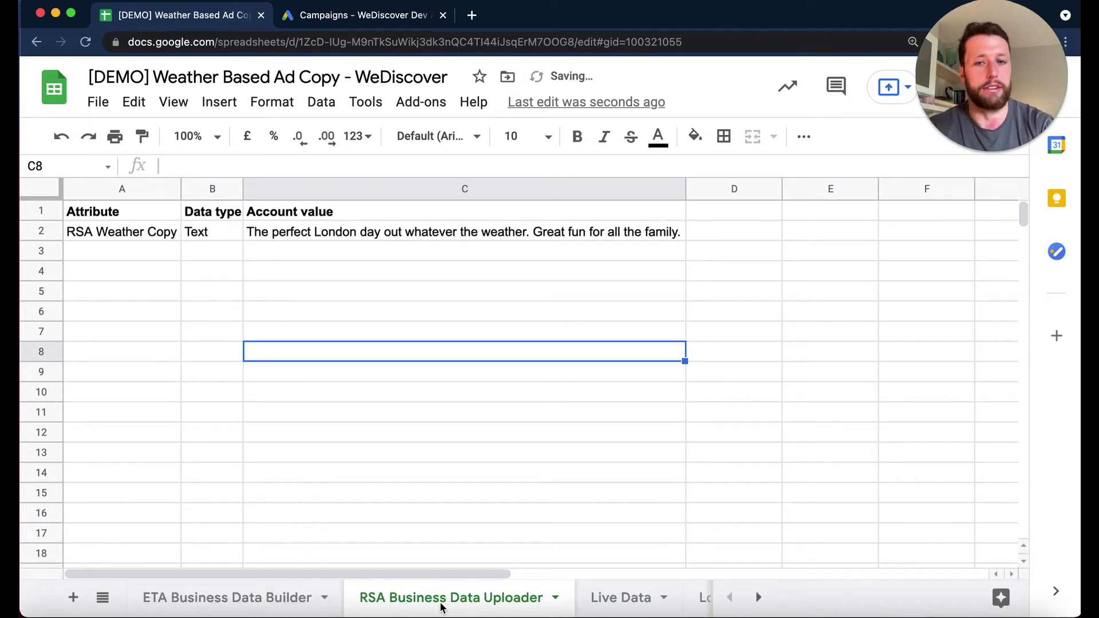
- Review the Attribute, Data type and Account value headers, and move the RSA Business Data Uploader sheet before the ETA Business Data Builder sheet
left_click_drag(128, 212, 430, 211)
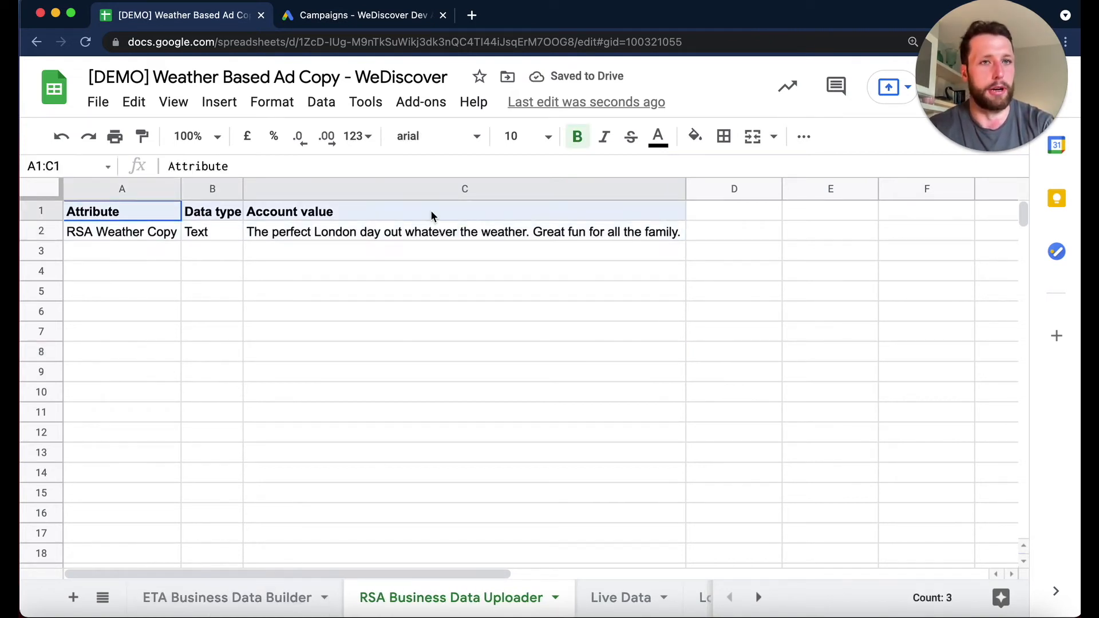
left_click(430, 210)
left_click_drag(448, 585, 165, 596)
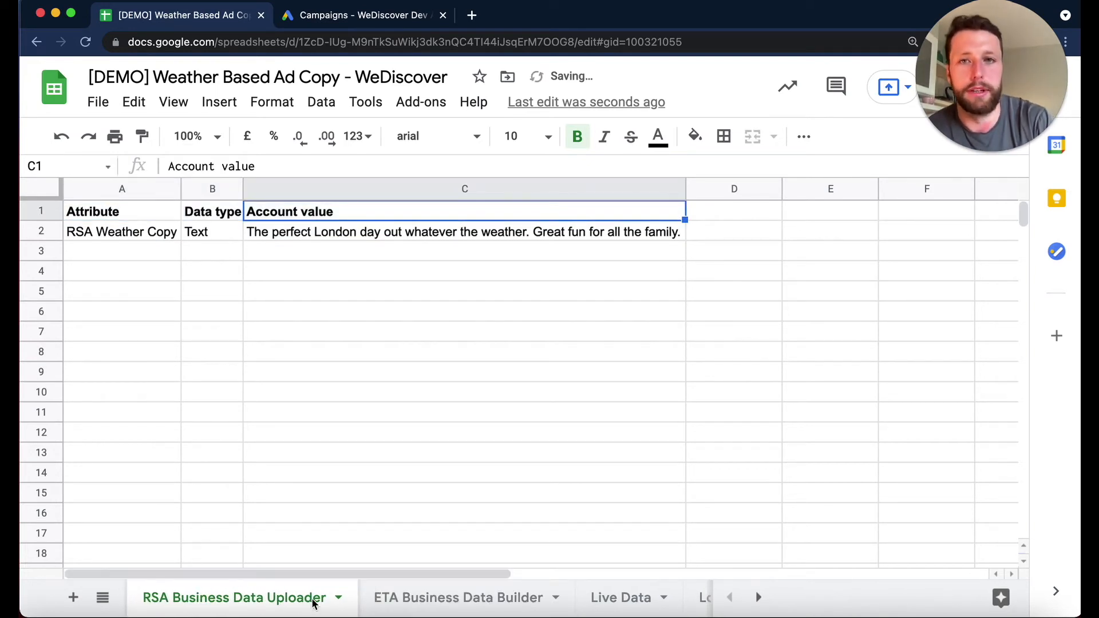
- Switch to Google Ads and open the Ad customiser attributes page in the account's Business data
left_click(345, 28)
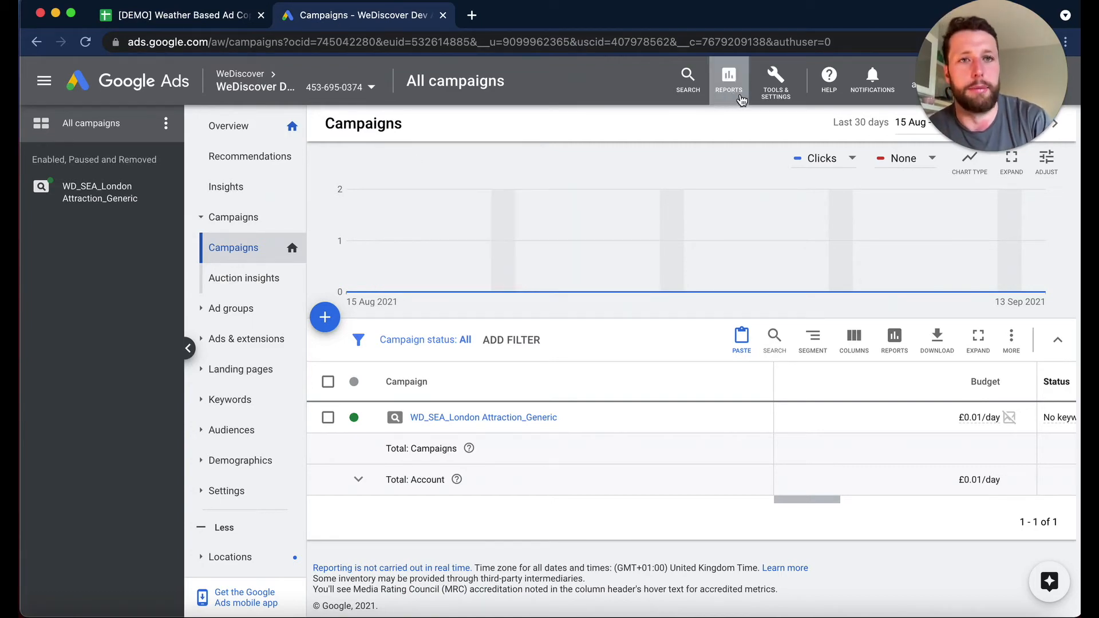
left_click(778, 78)
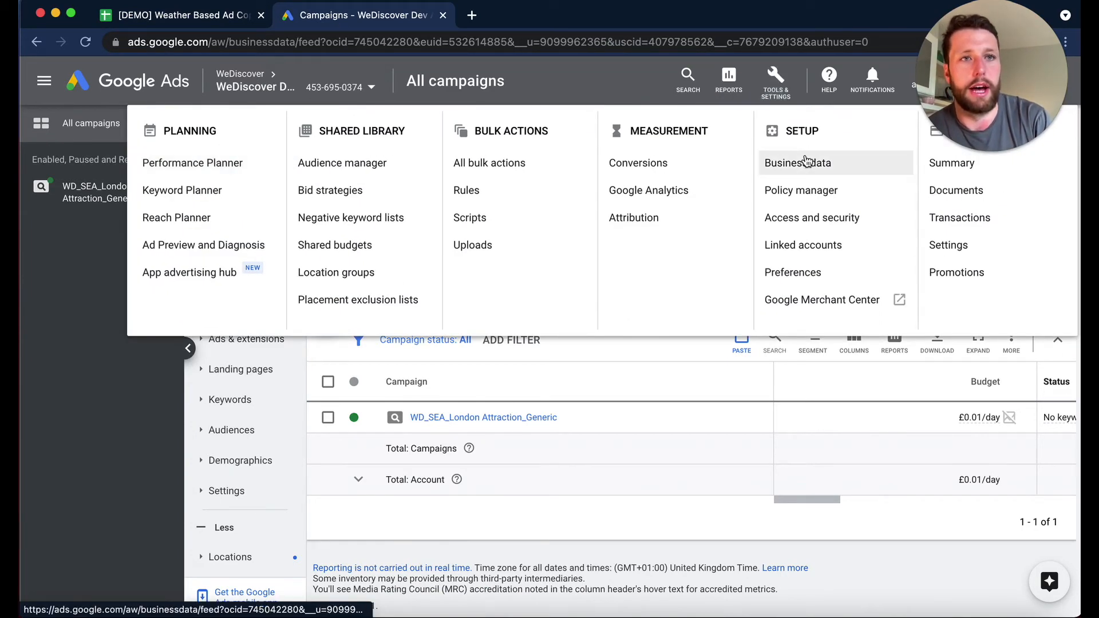
left_click(807, 162)
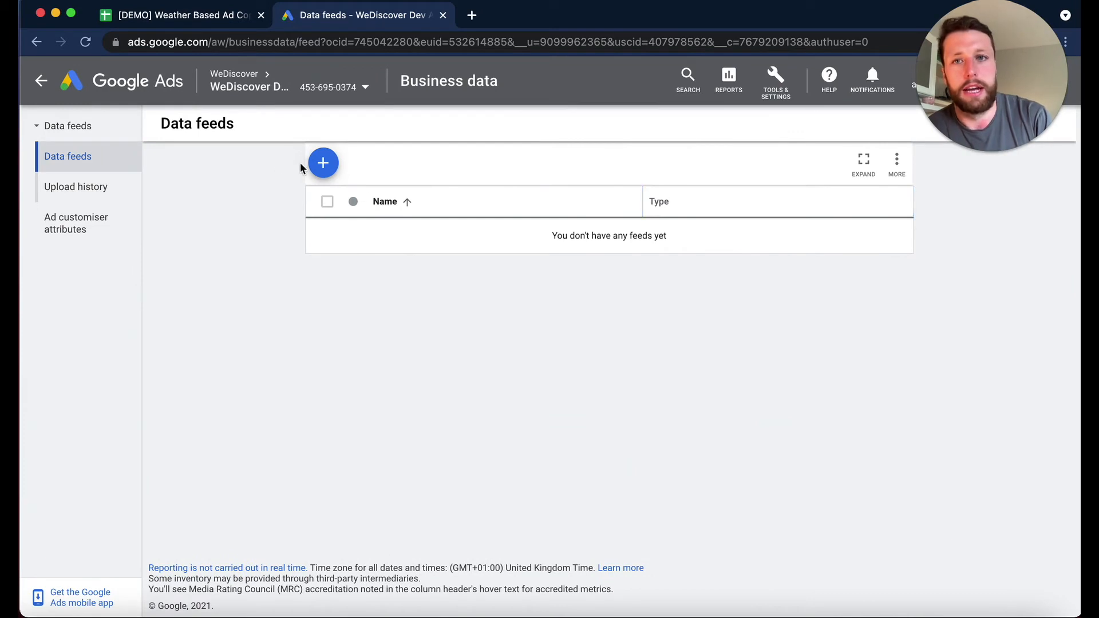
left_click(321, 164)
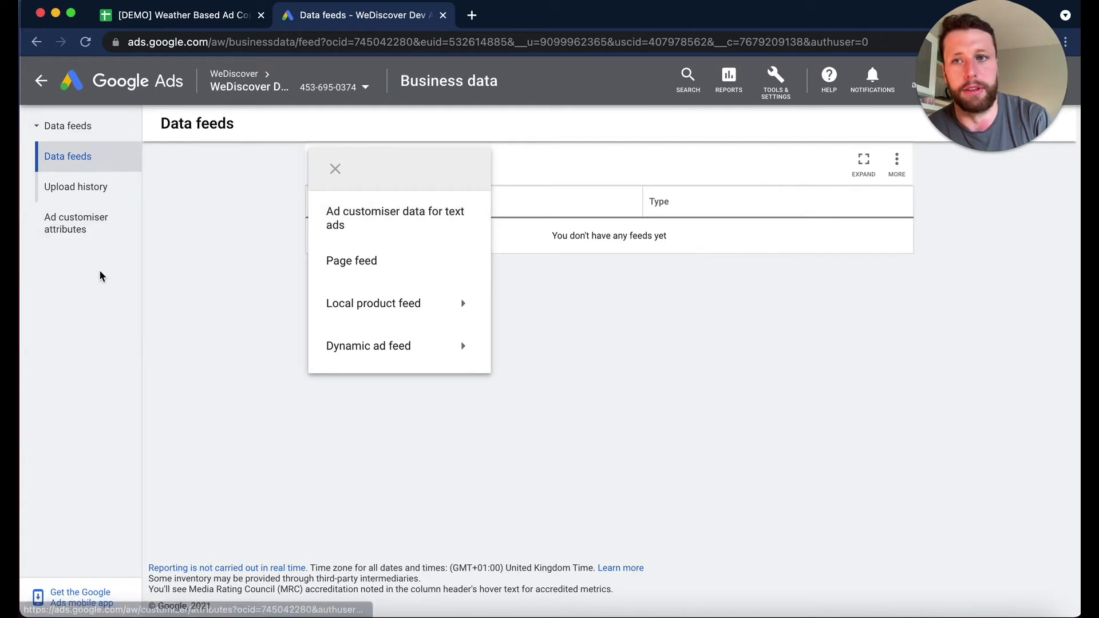
left_click(104, 236)
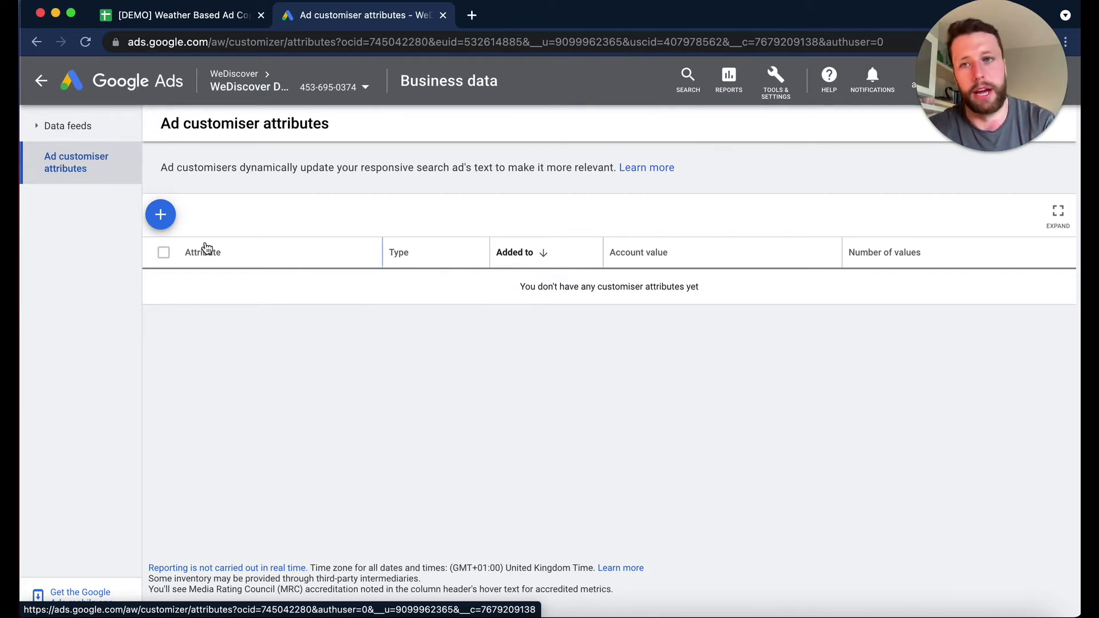
- Start a new ad customiser attribute and name it RSA Weather Copy, copied from A2 of the RSA Business Data Uploader sheet
left_click(162, 216)
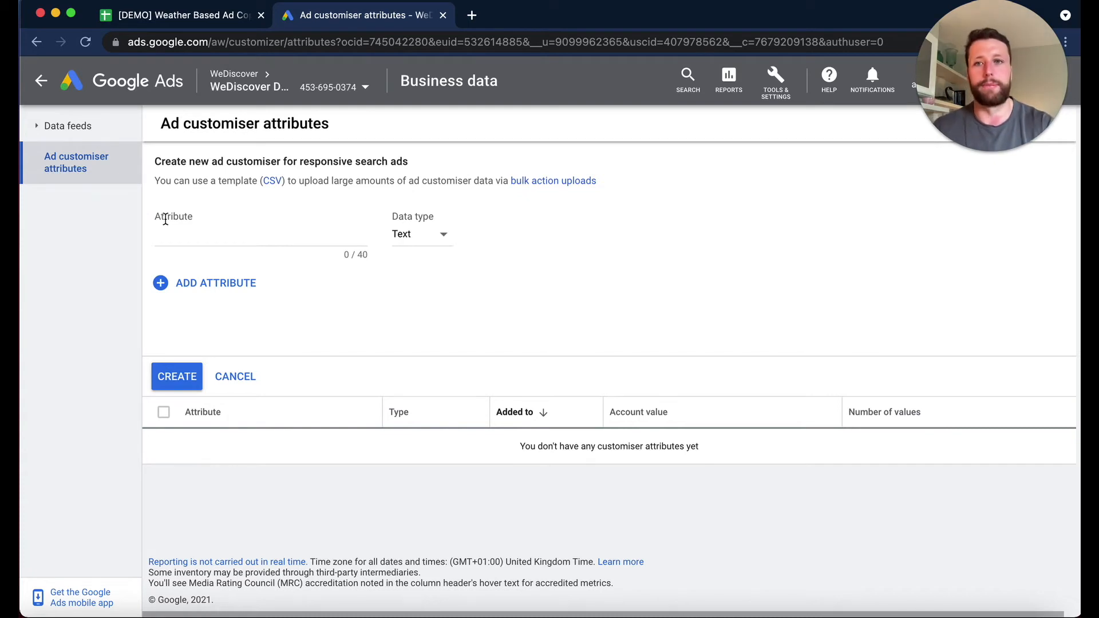
double_click(164, 216)
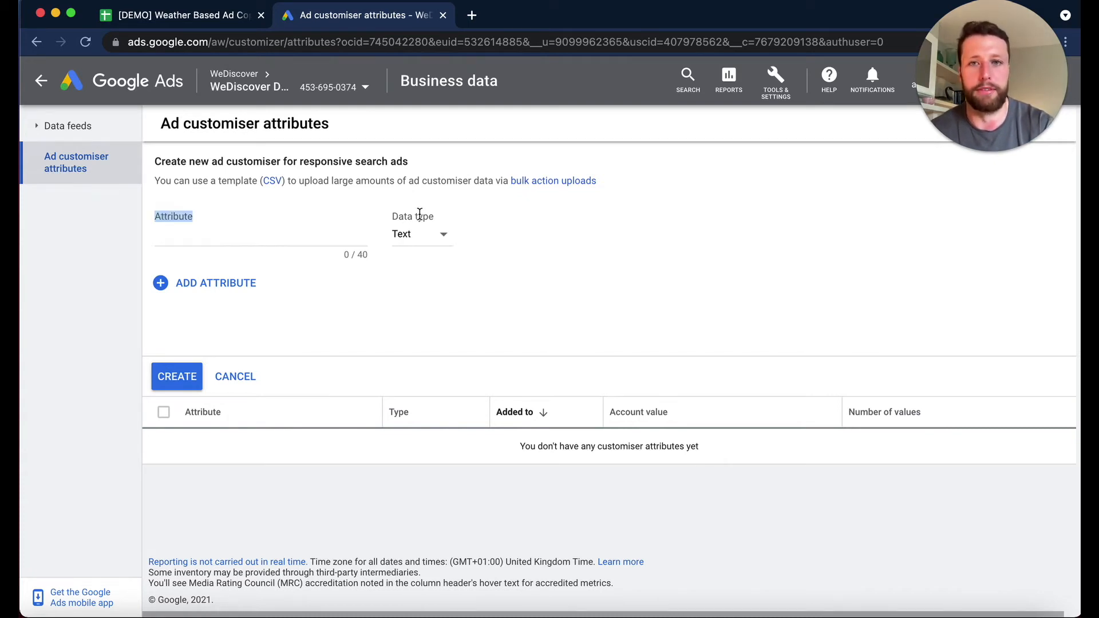
left_click(420, 214)
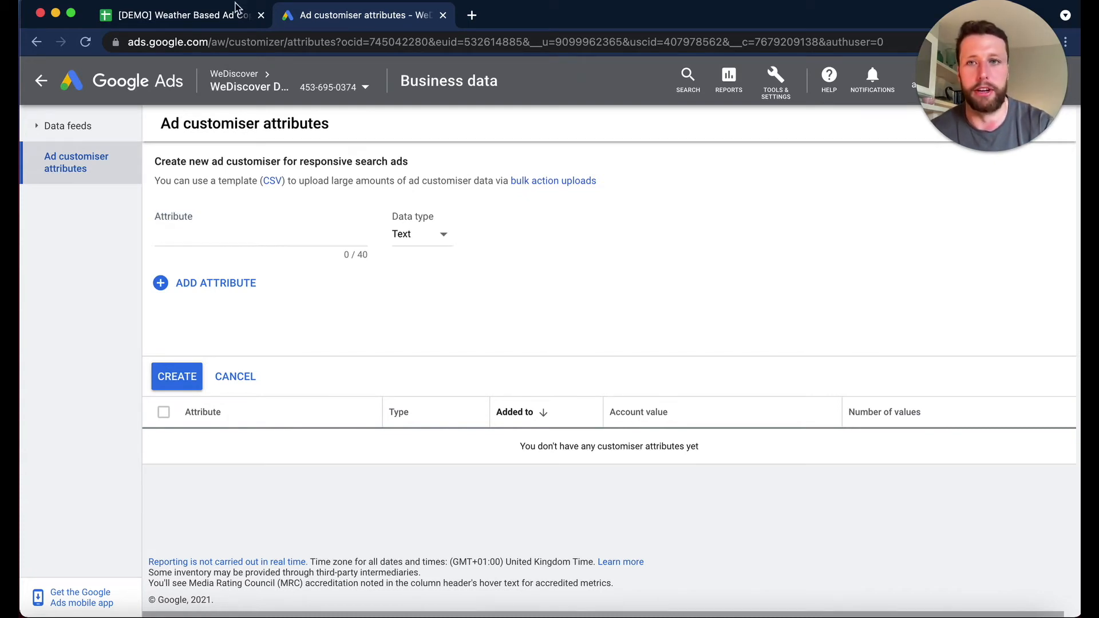
left_click(195, 14)
left_click(118, 222)
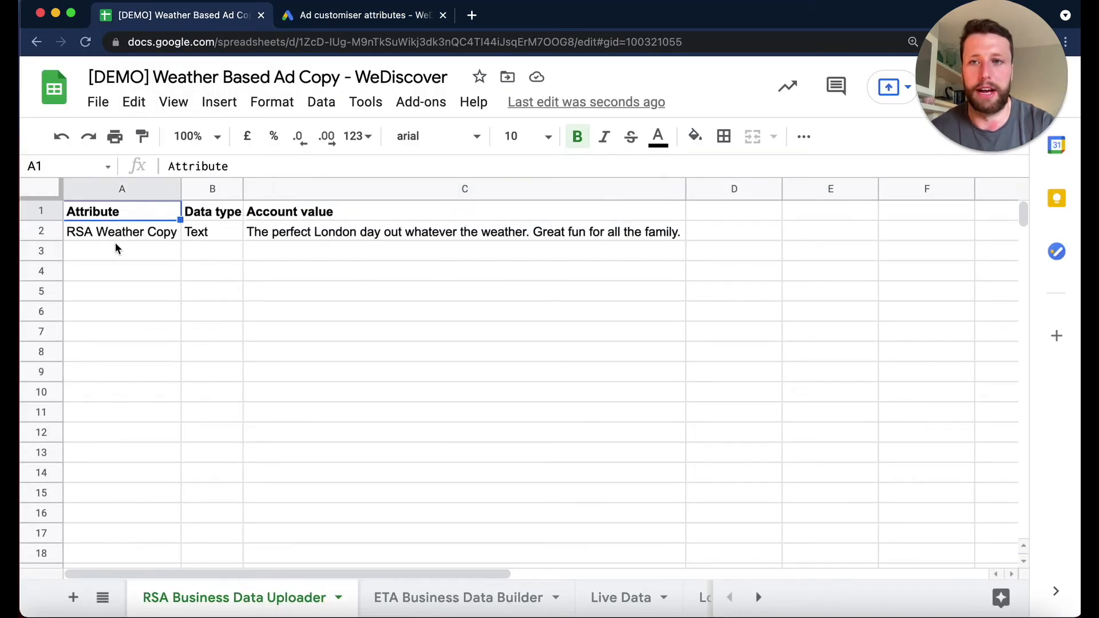
left_click(116, 237)
key("cmd+c")
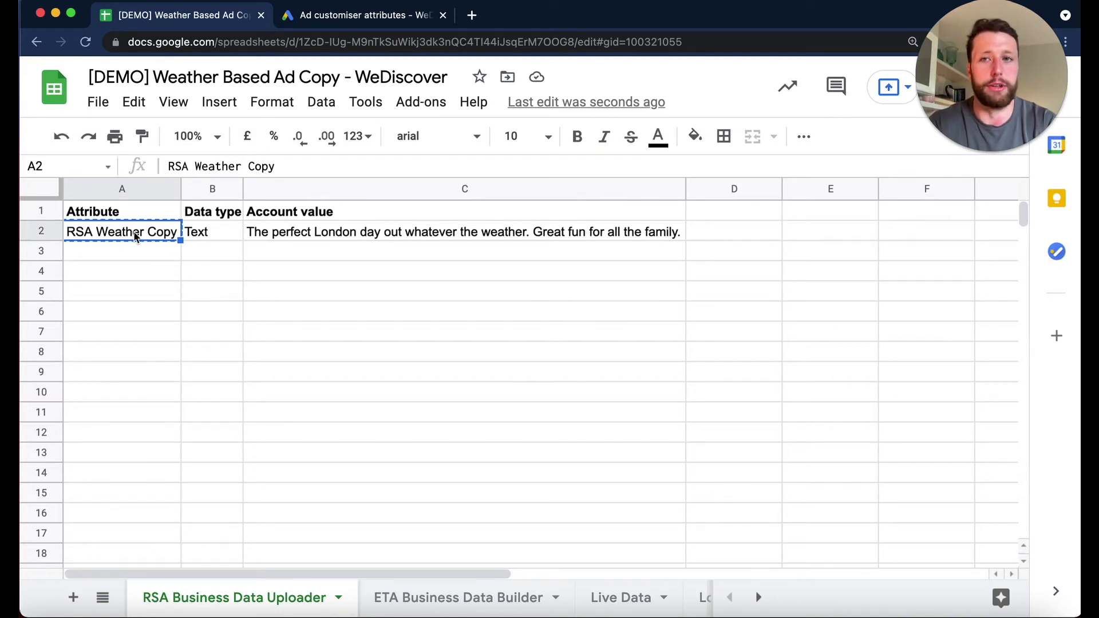
left_click(325, 17)
left_click(194, 242)
key("cmd+v")
left_click(155, 18)
left_click(320, 16)
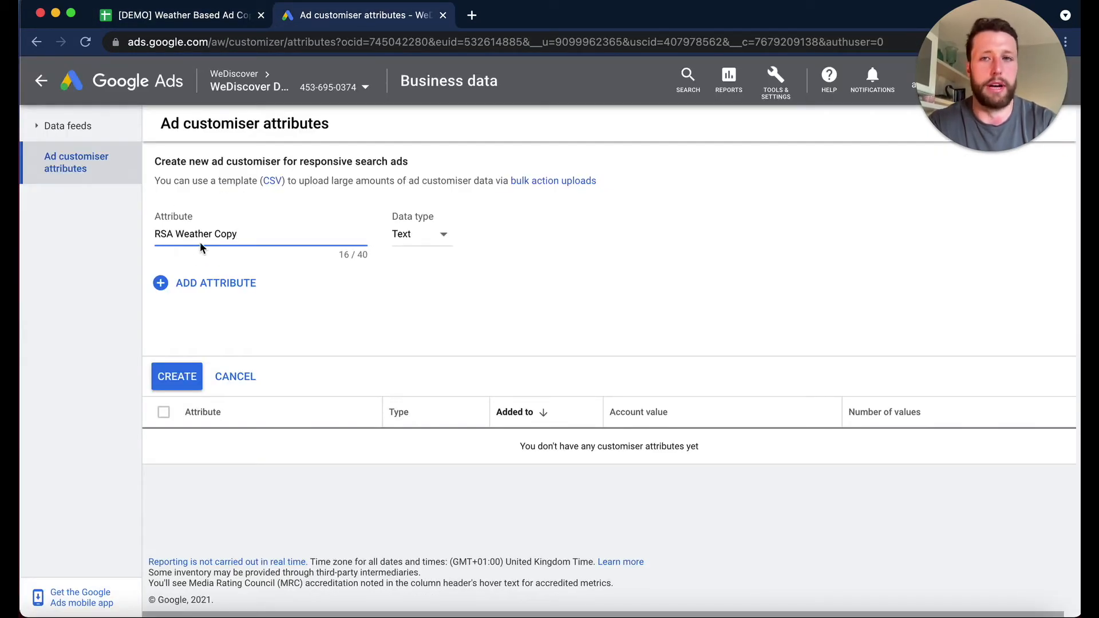
- Choose Text as the new attribute's data type and create the attribute
left_click(421, 241)
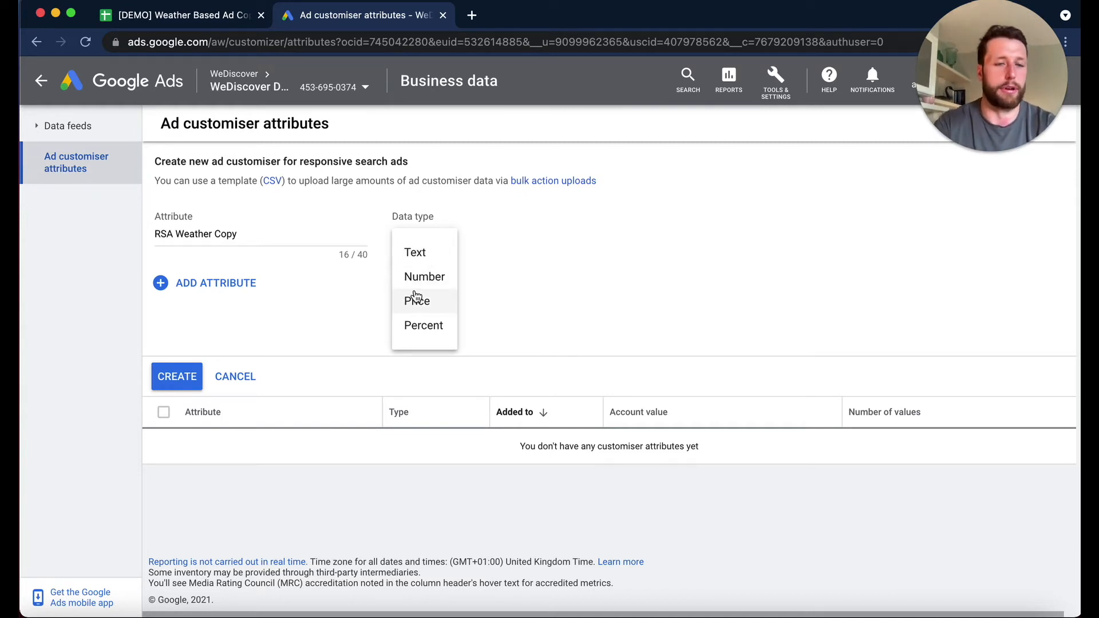
left_click(422, 258)
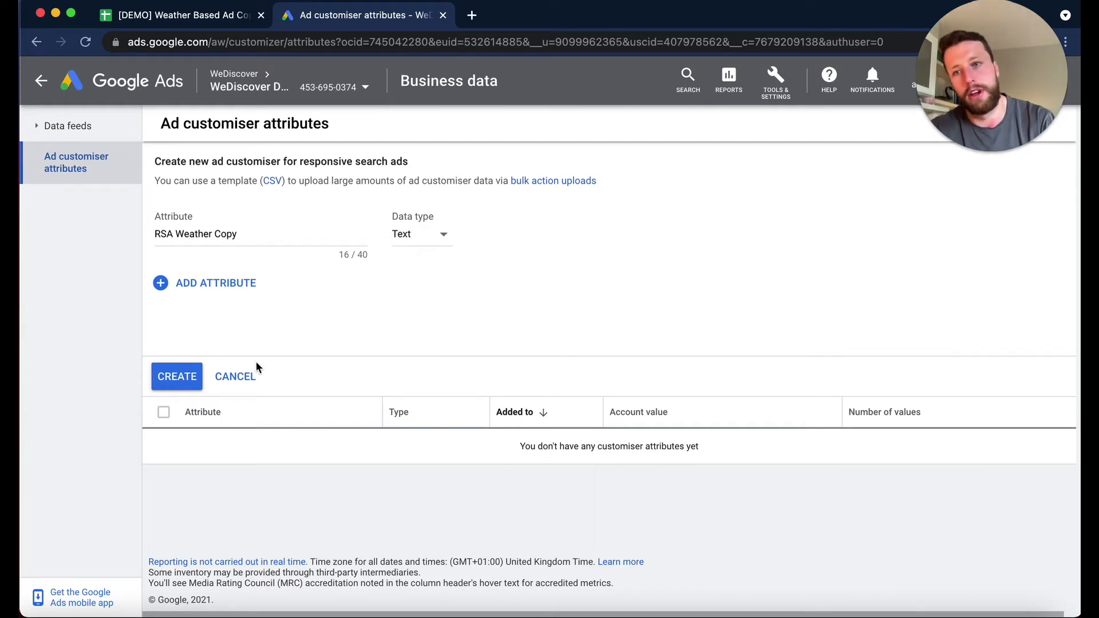
left_click(181, 376)
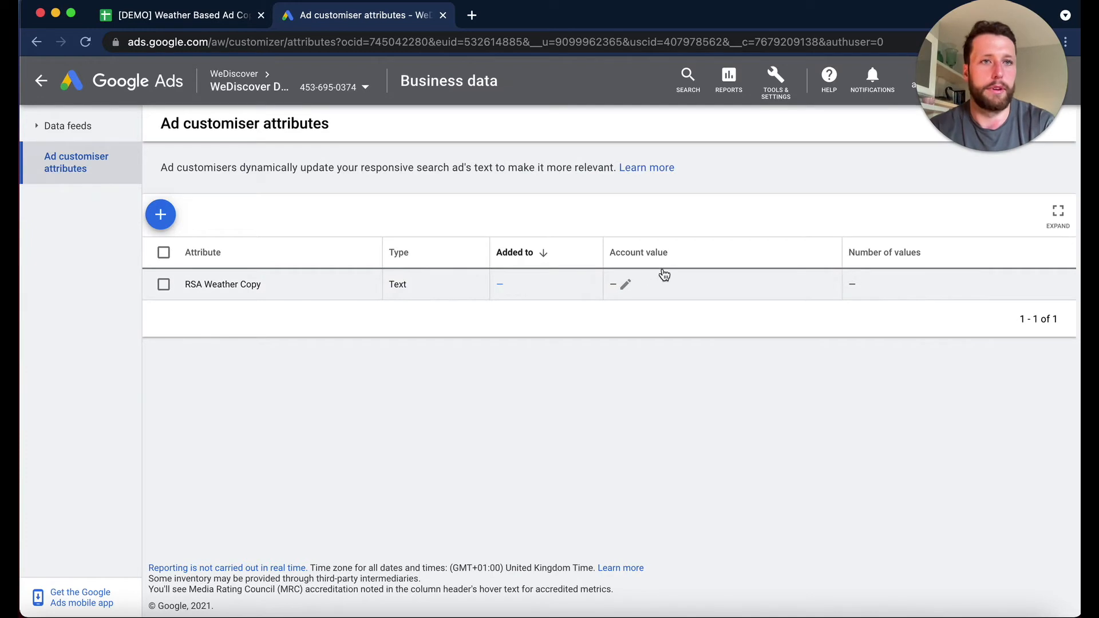
- Set the RSA Weather Copy attribute's account value to the ad copy from C2 of the RSA Business Data Uploader sheet and save it
left_click(630, 286)
left_click(178, 16)
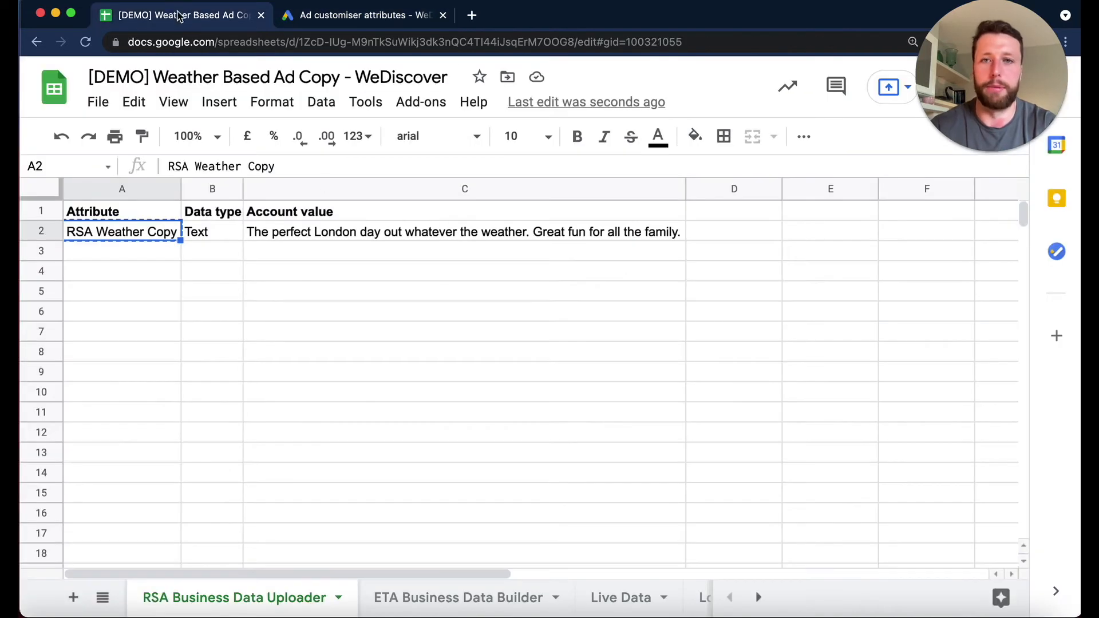
left_click(378, 235)
key("super+c")
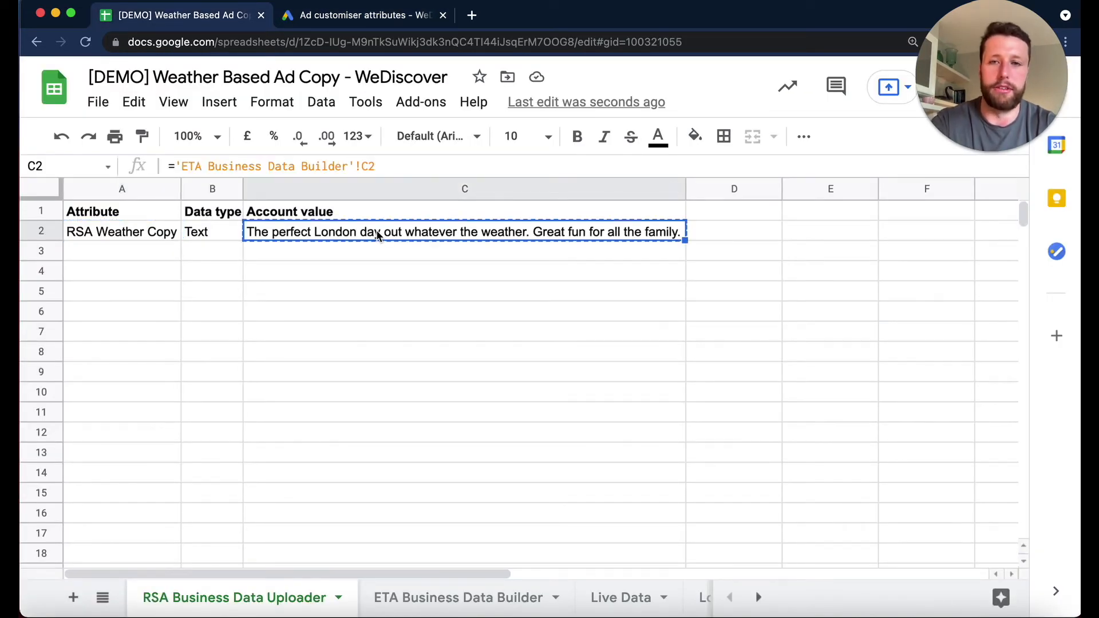
left_click(630, 598)
left_click(277, 584)
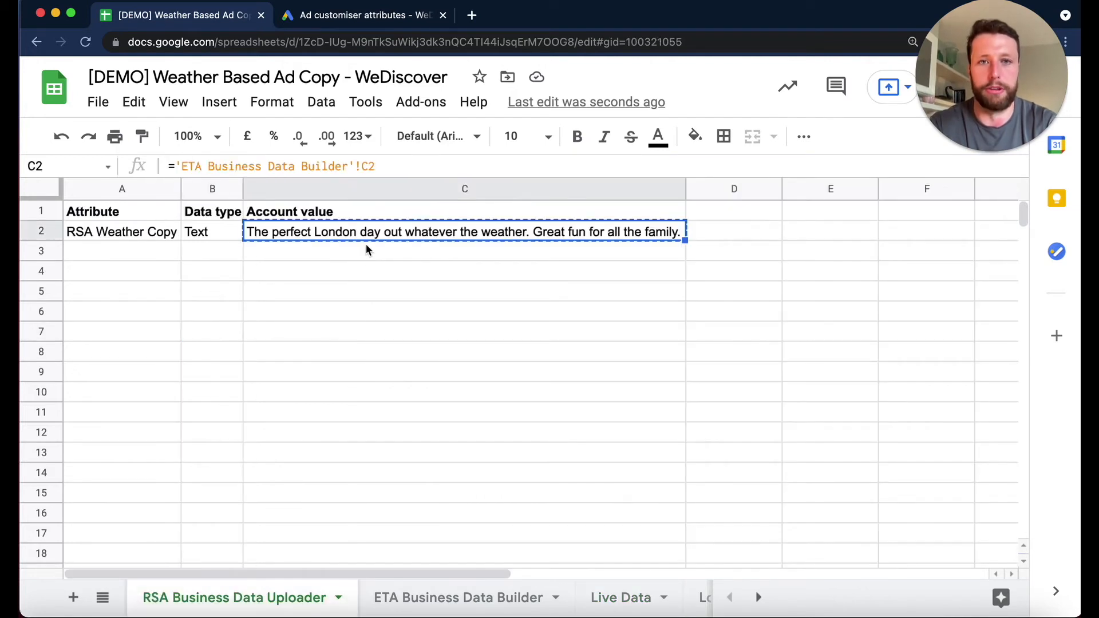
left_click(350, 15)
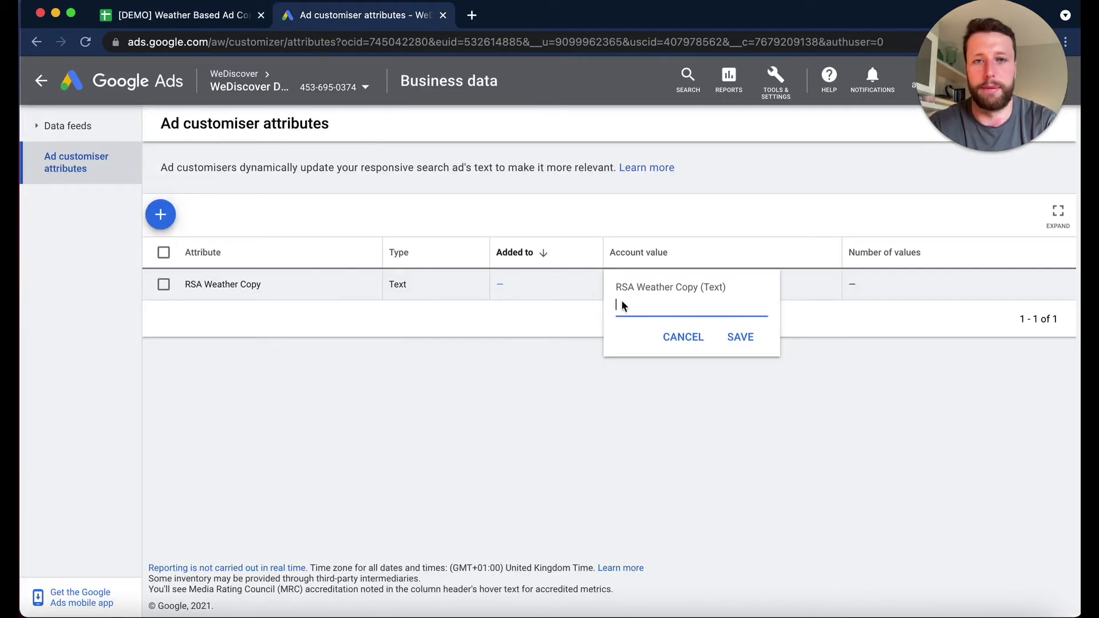
key("super+v")
left_click(742, 338)
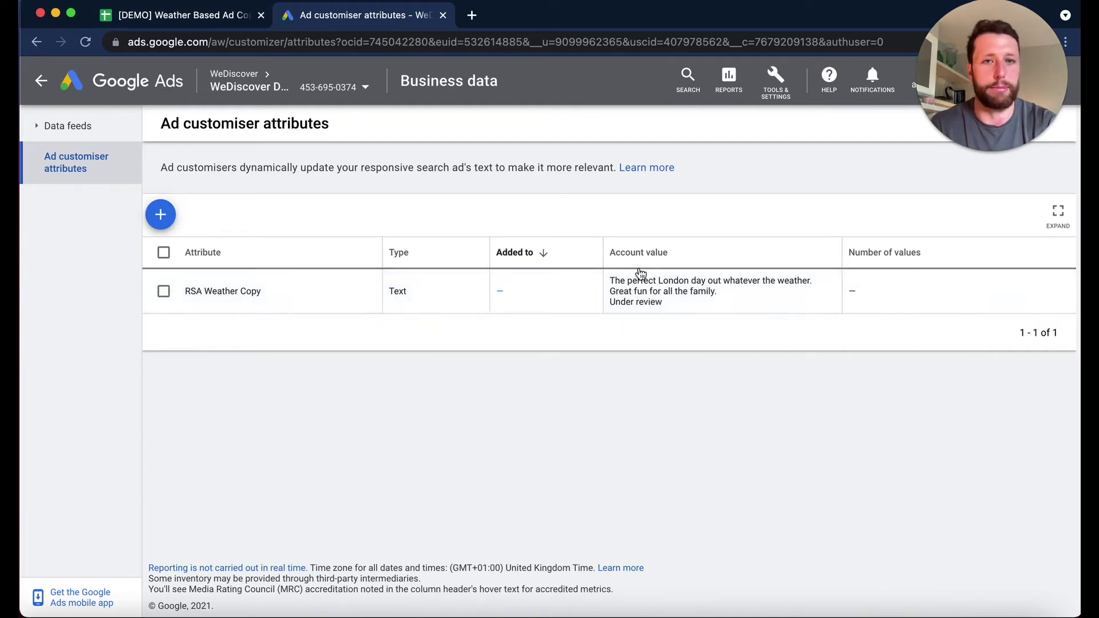
- Start a new spreadsheet upload schedule in bulk actions and name it "WD - RSA Weather Ad Customisers"
left_click(793, 92)
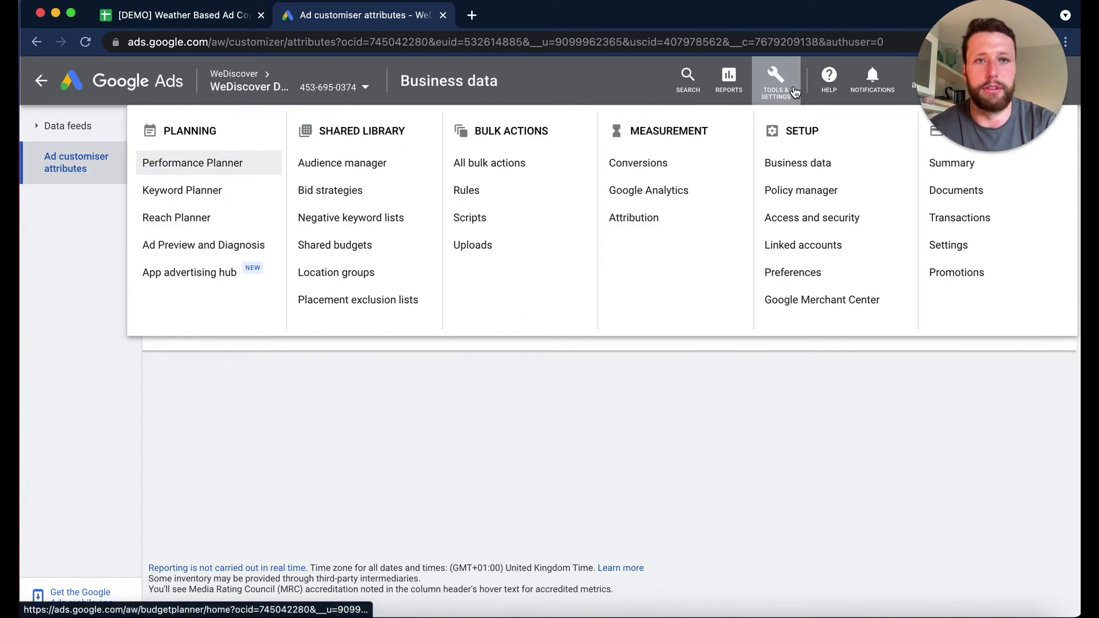
left_click(516, 245)
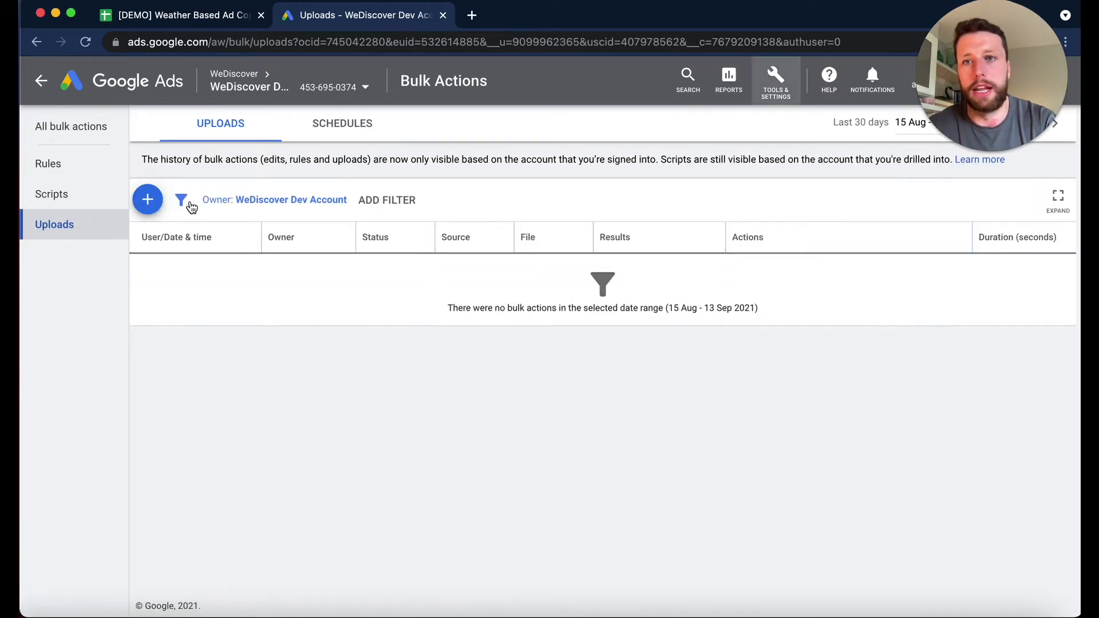
left_click(361, 125)
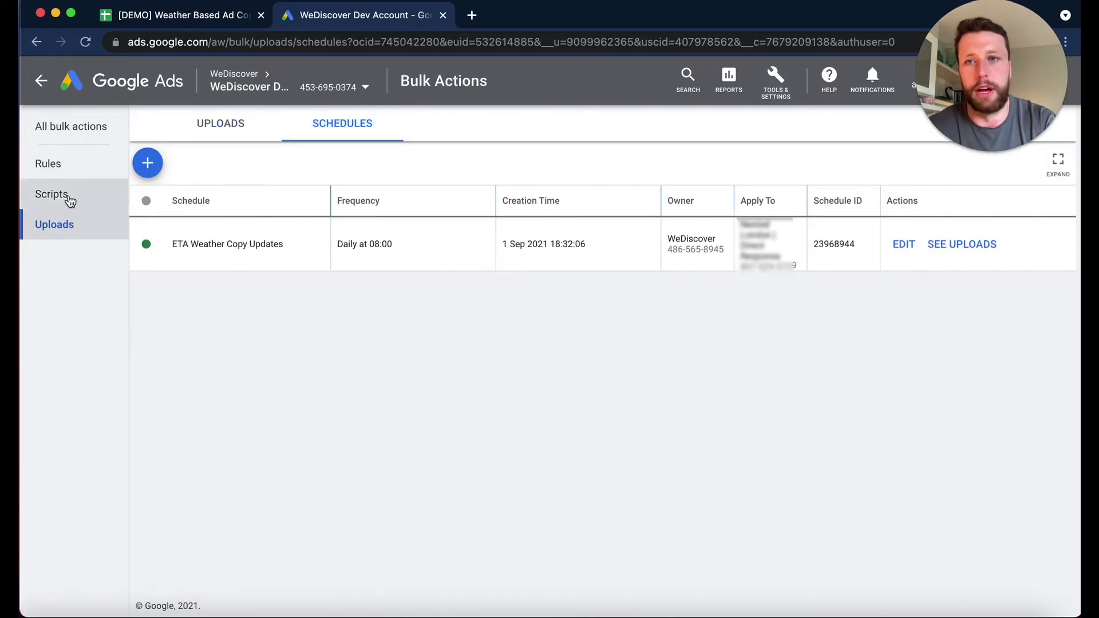
left_click(148, 165)
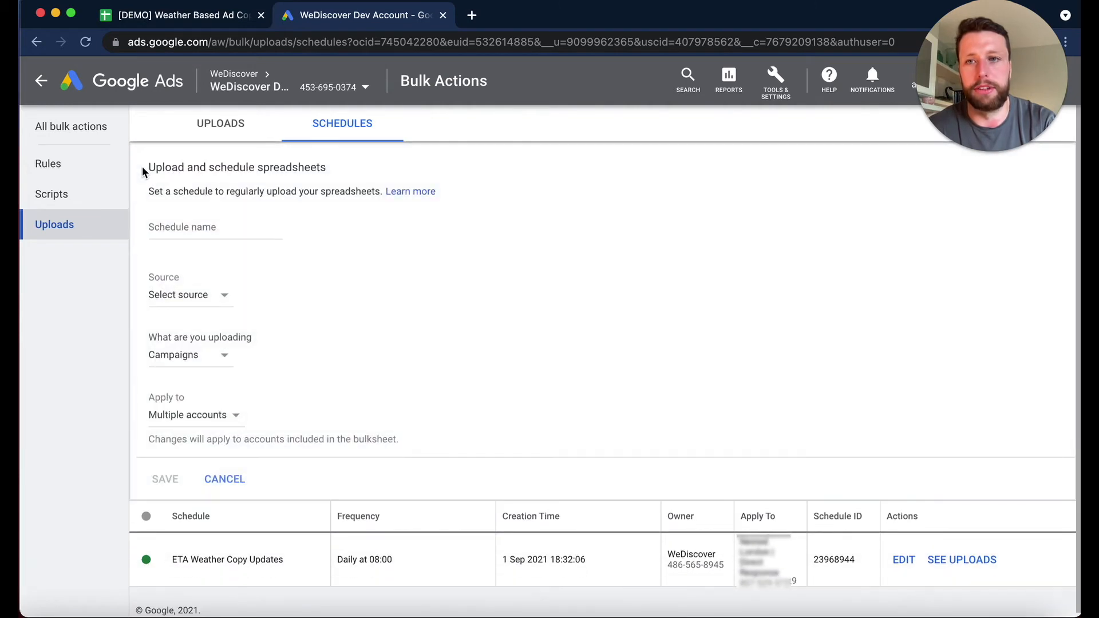
left_click(188, 226)
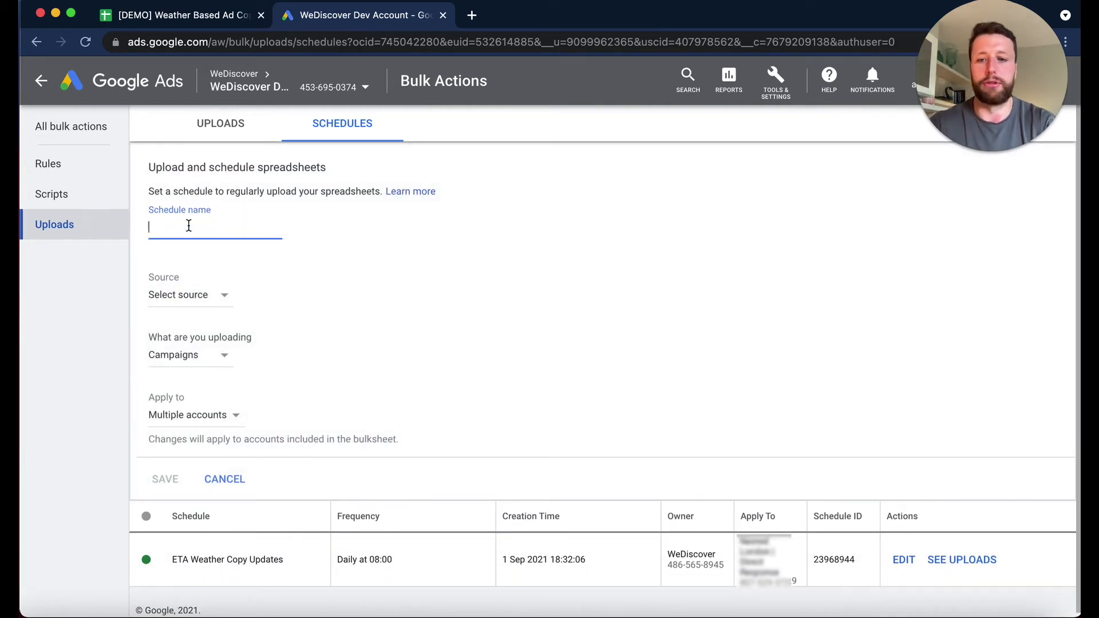
type("W")
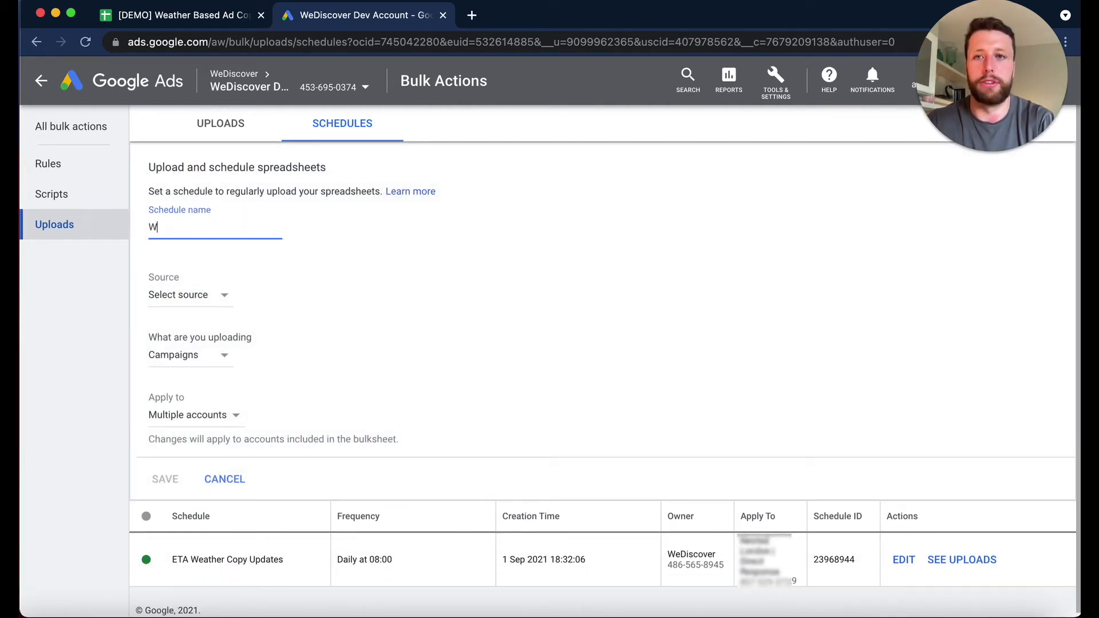
type("D - RSA Weatjher")
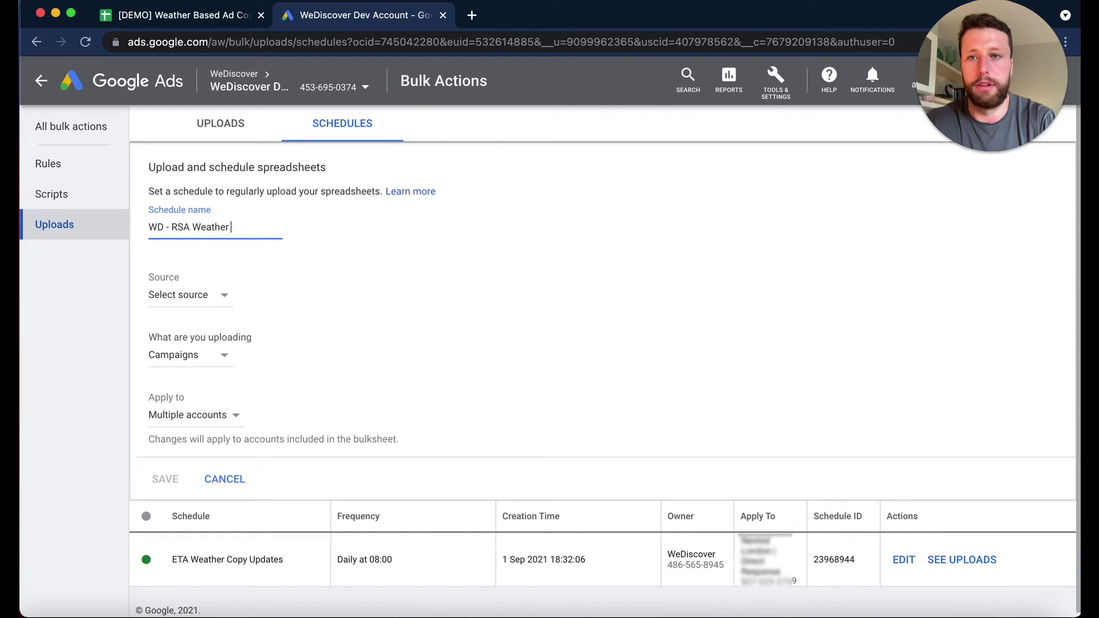
type("Cuisstomisers")
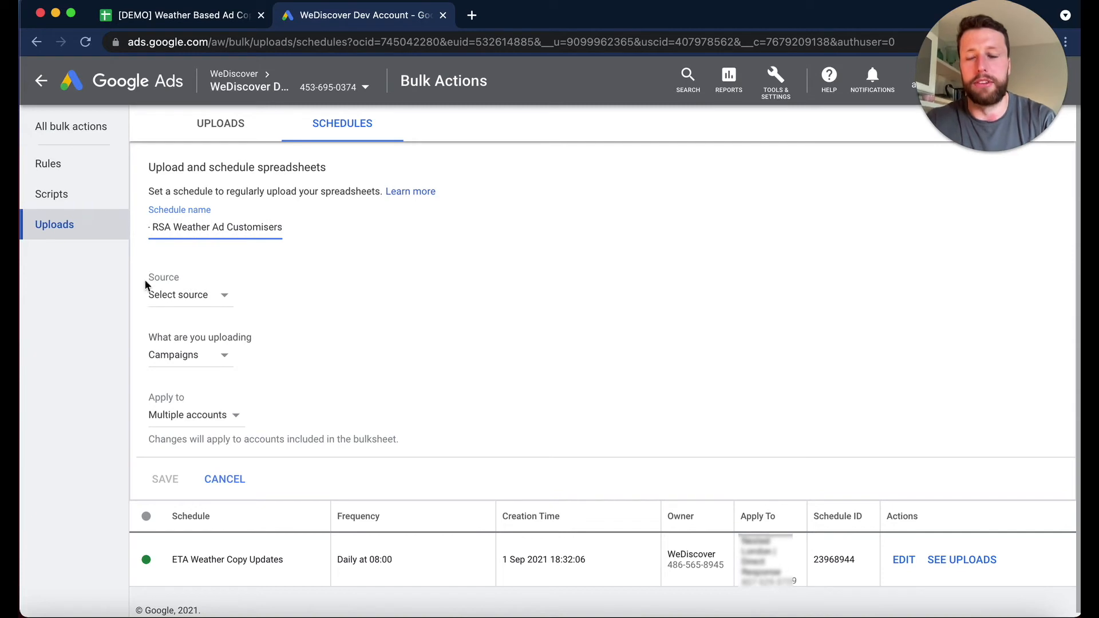
- Set the schedule's source to Google Sheets and link the "[DEMO] Weather Based Ad Copy - WeDiscover" spreadsheet, found by searching for "demo"
left_click(172, 302)
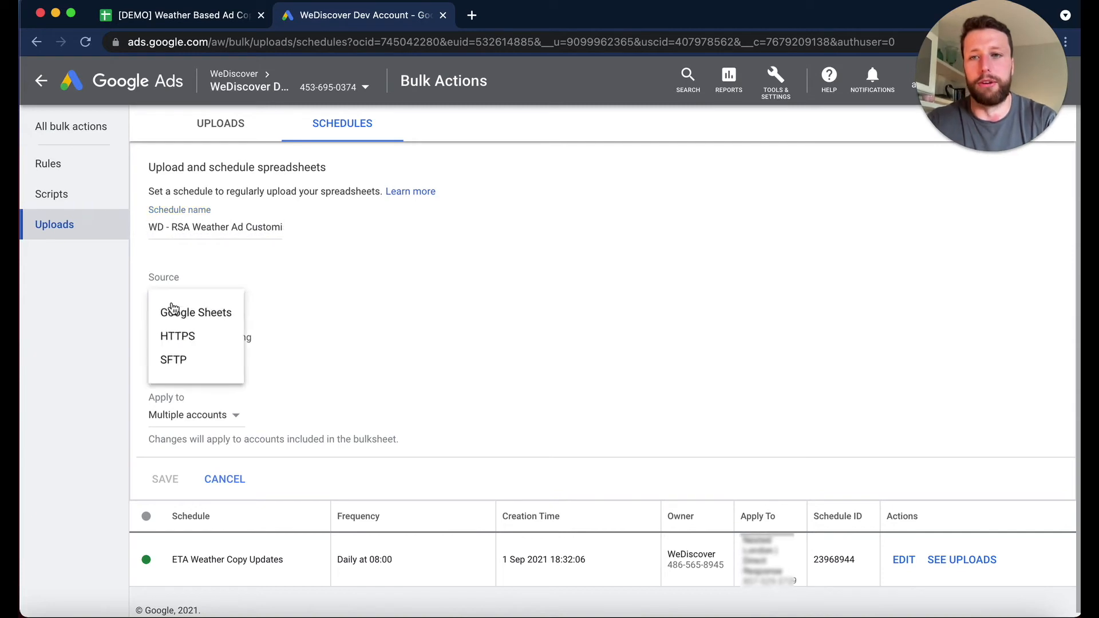
left_click(183, 319)
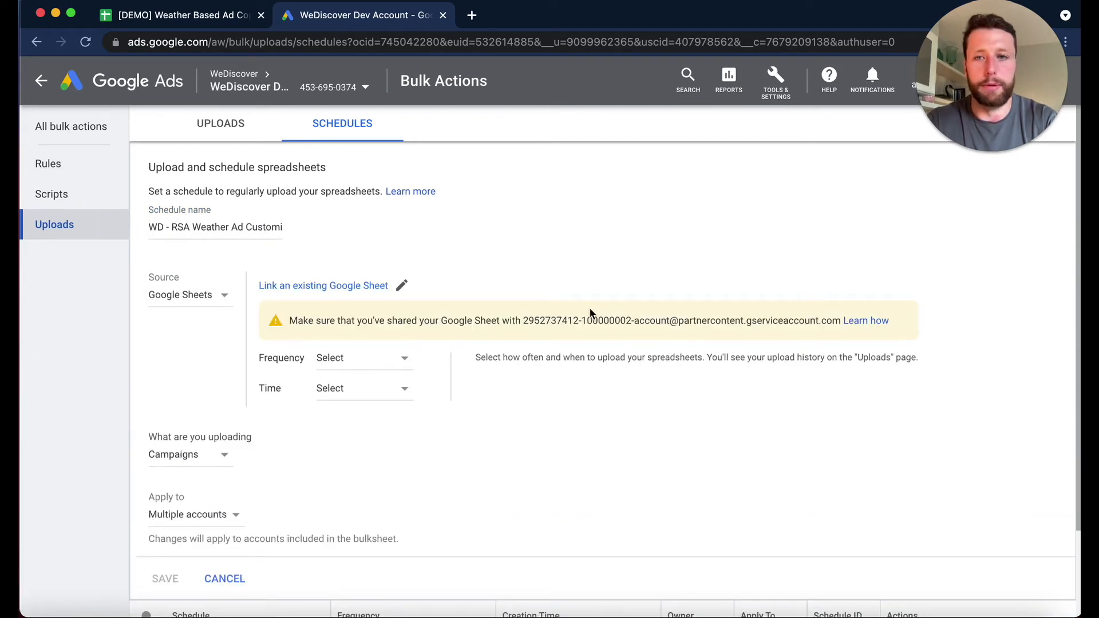
left_click(352, 287)
left_click(283, 161)
left_click(280, 197)
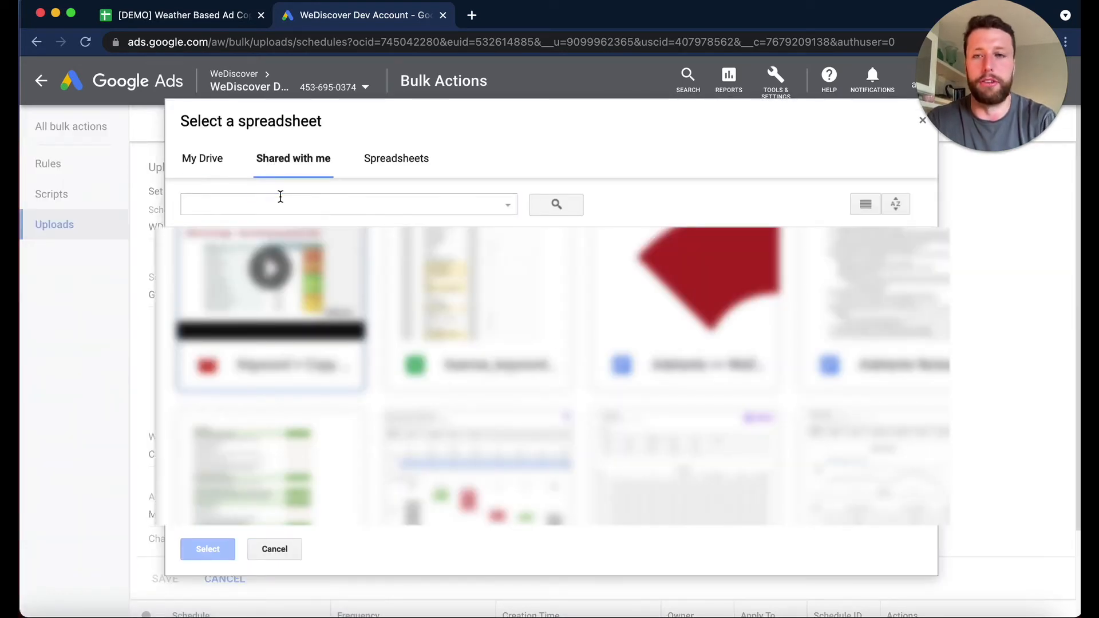
type("demo")
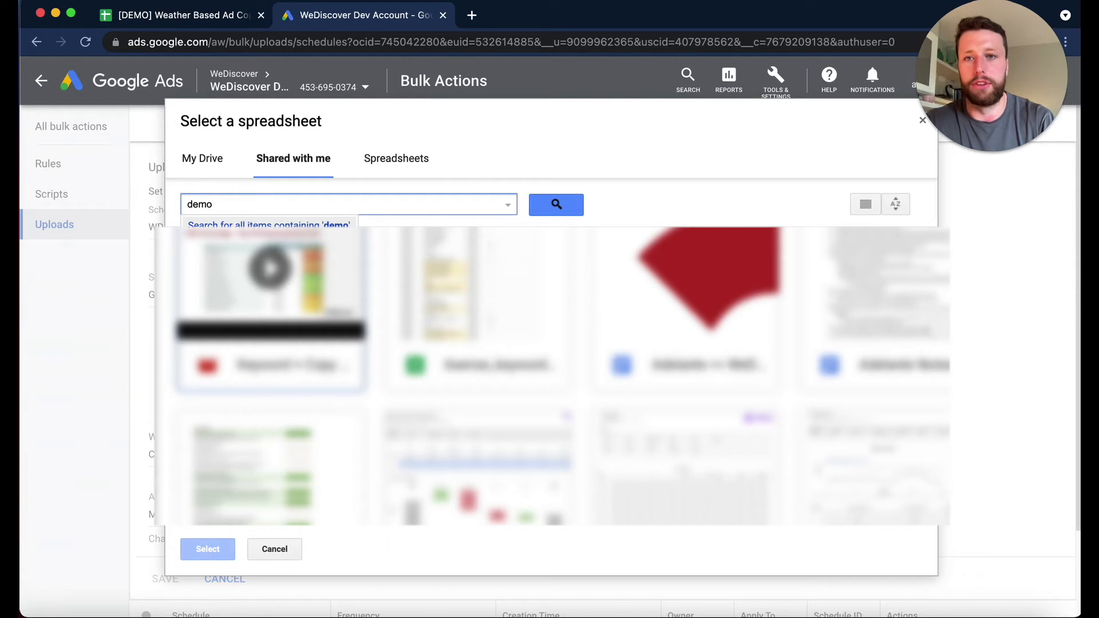
key("Return")
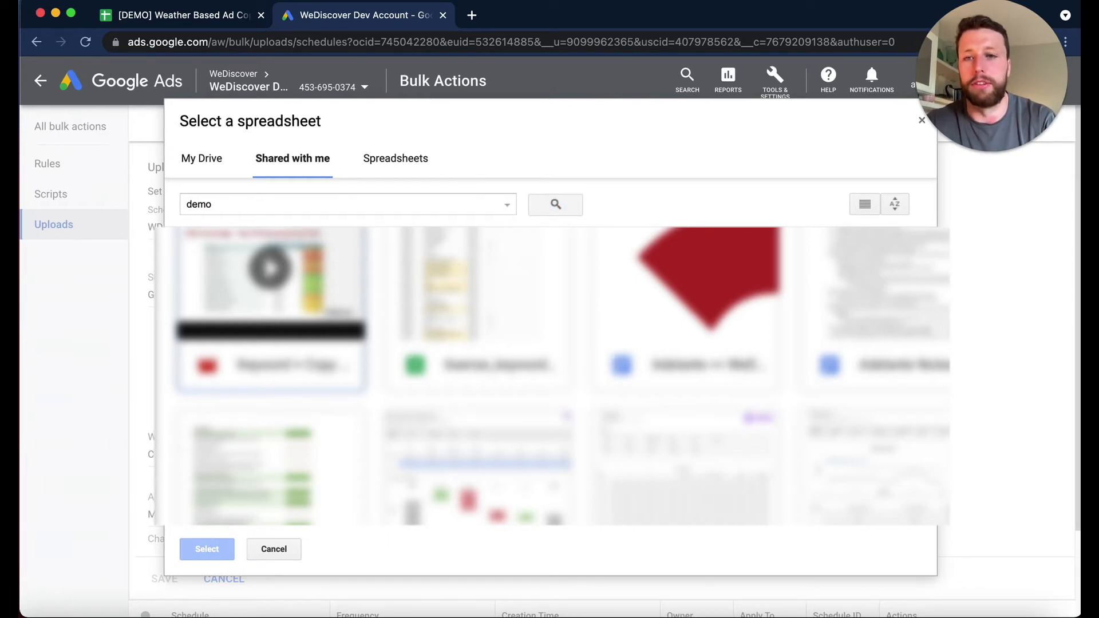
double_click(273, 312)
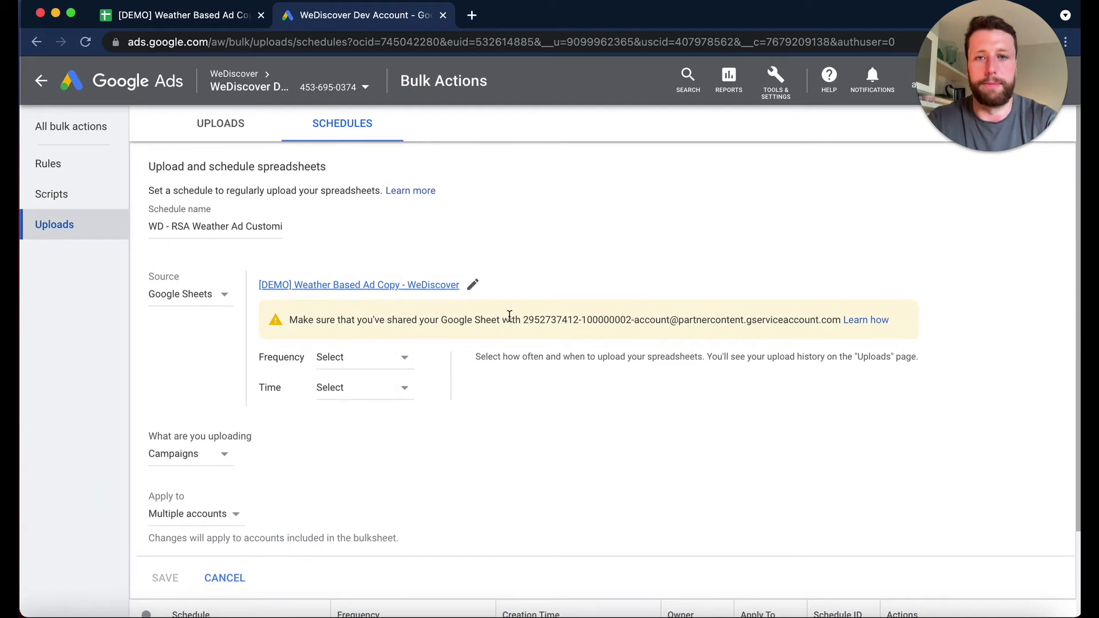
- Copy the service account's e-mail from the schedule form and share the demo spreadsheet with it as Editor, confirming sharing outside the organisation
left_click_drag(443, 320, 847, 331)
key("ctrl+c")
left_click(524, 321)
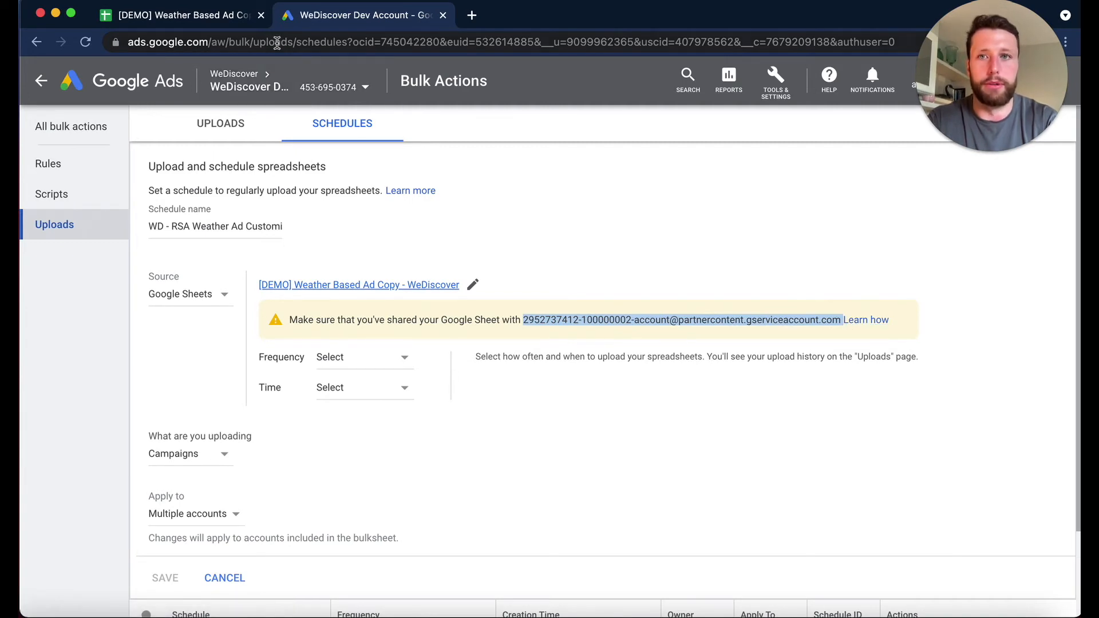
left_click(190, 17)
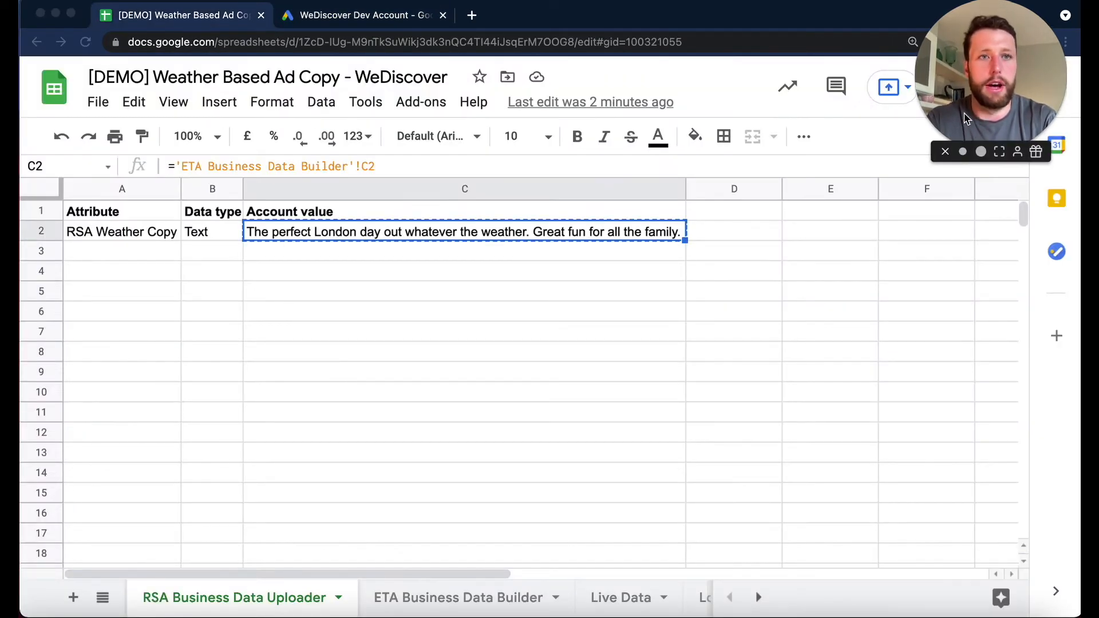
left_click_drag(972, 122, 841, 118)
left_click(994, 96)
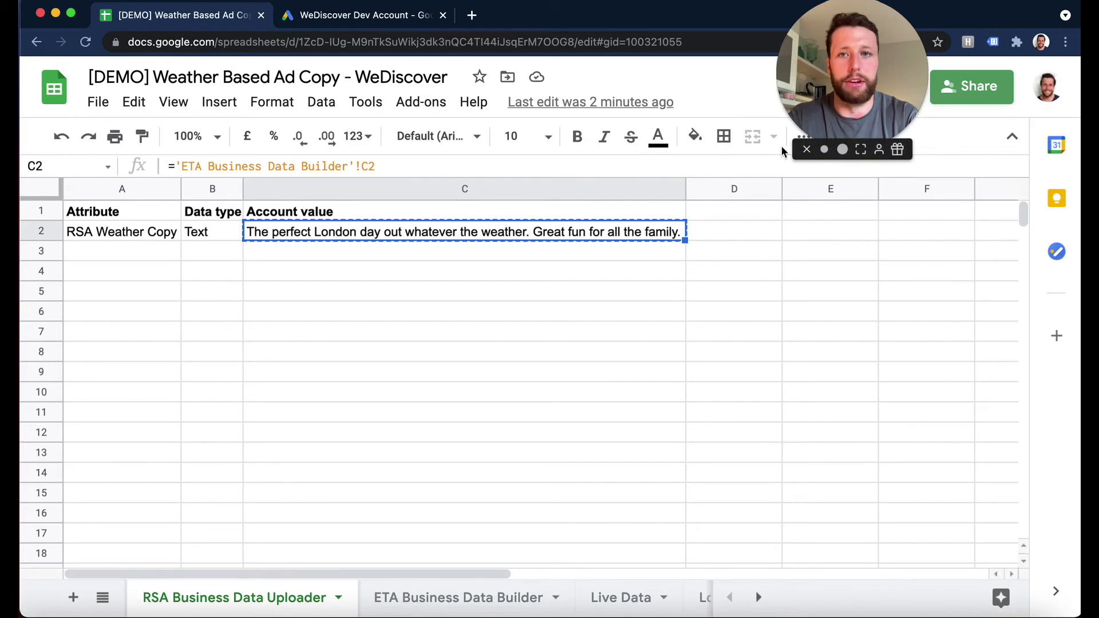
left_click(427, 189)
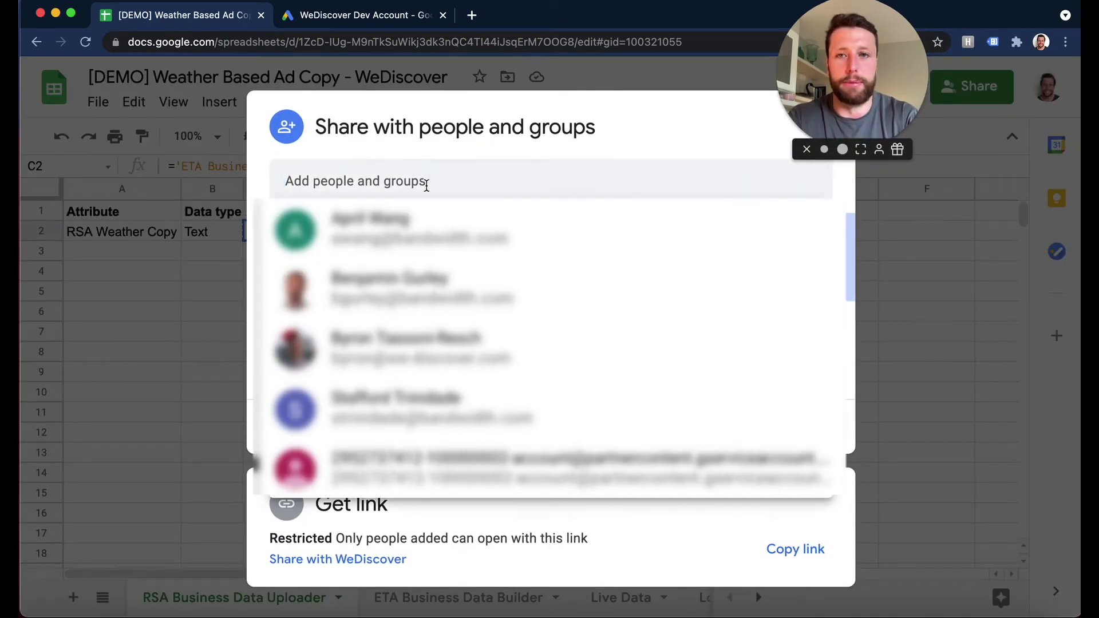
key("ctrl+v")
key("Return")
left_click(771, 500)
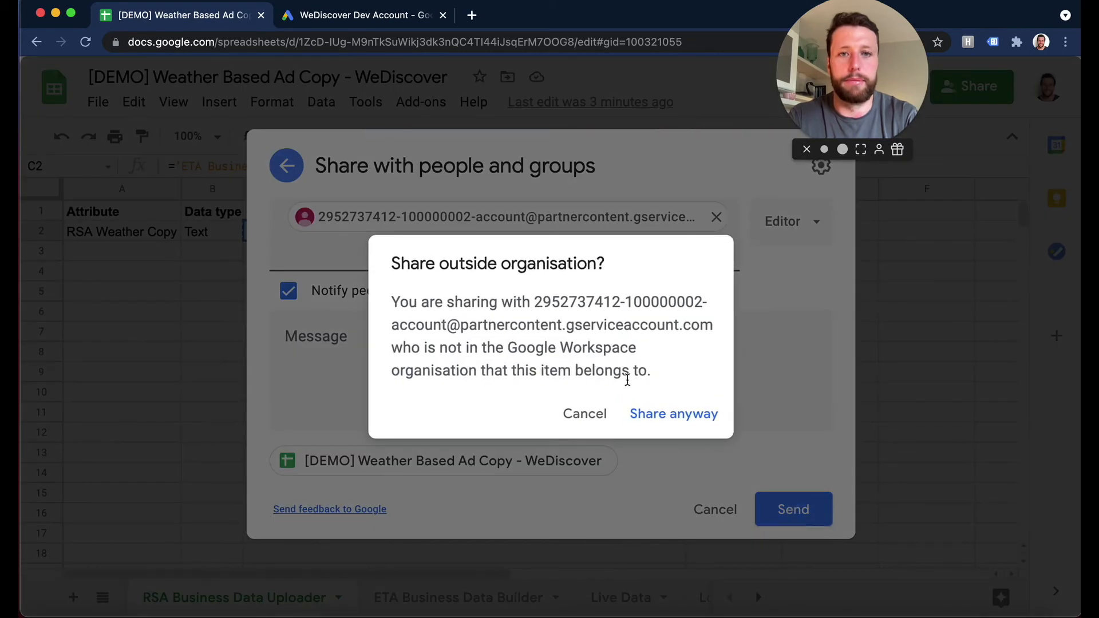
left_click(644, 412)
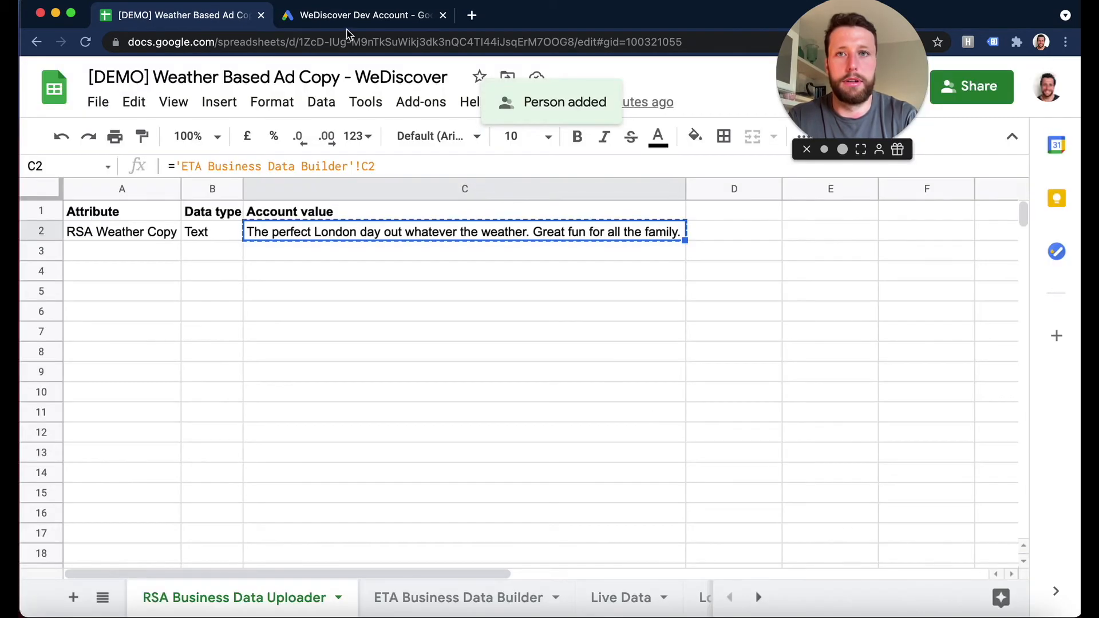
- Back in Google Ads, set the upload schedule's frequency to Every 24 hours and its time to 09:00
left_click(347, 29)
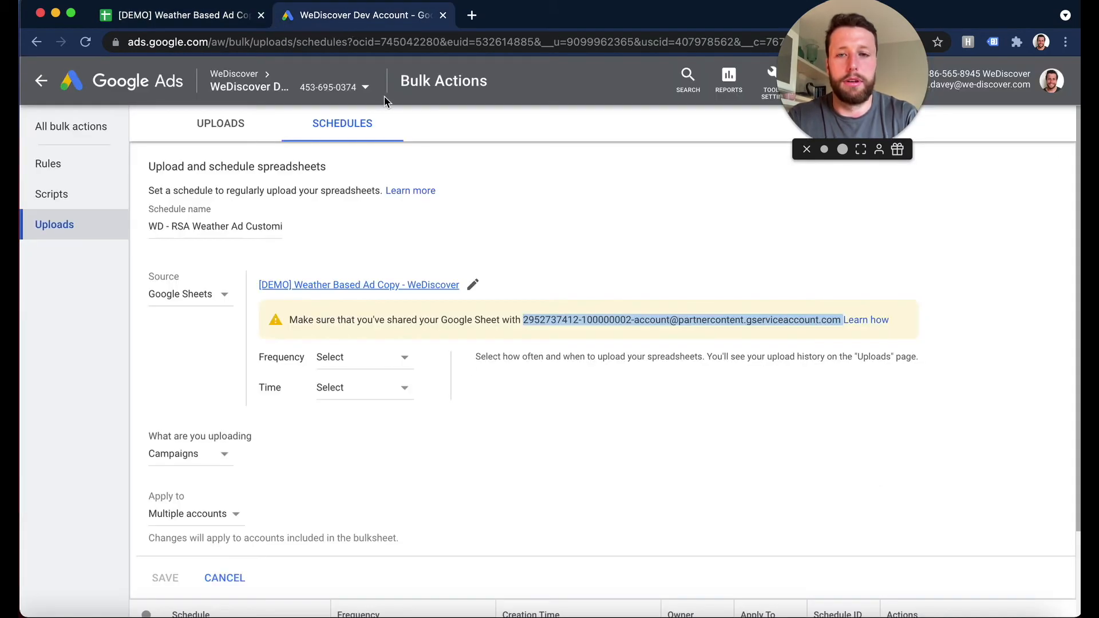
left_click(378, 357)
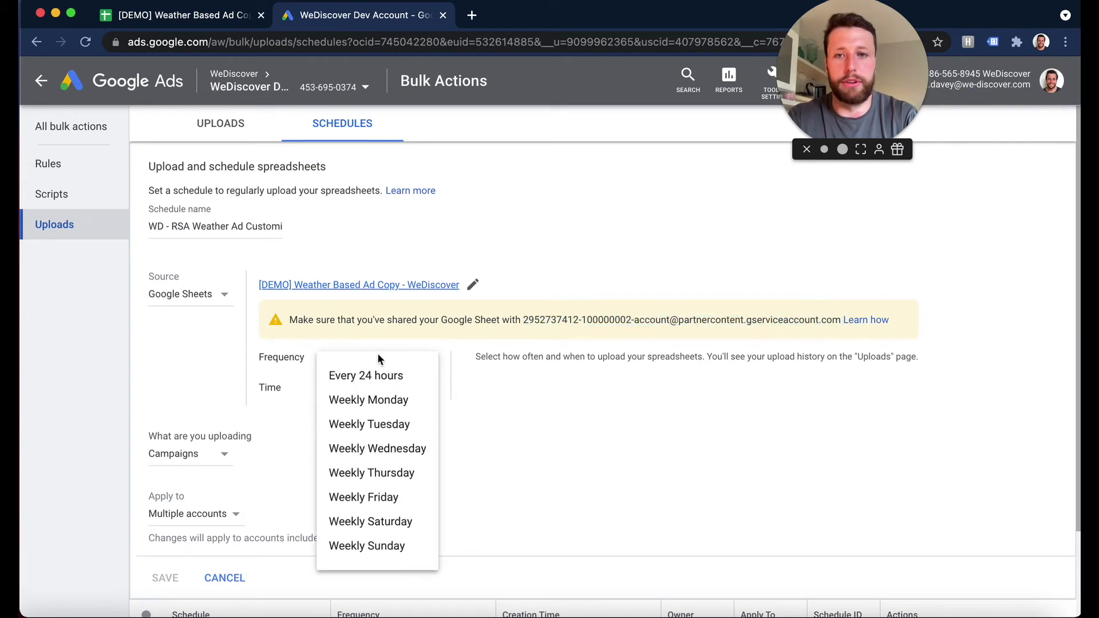
left_click(374, 375)
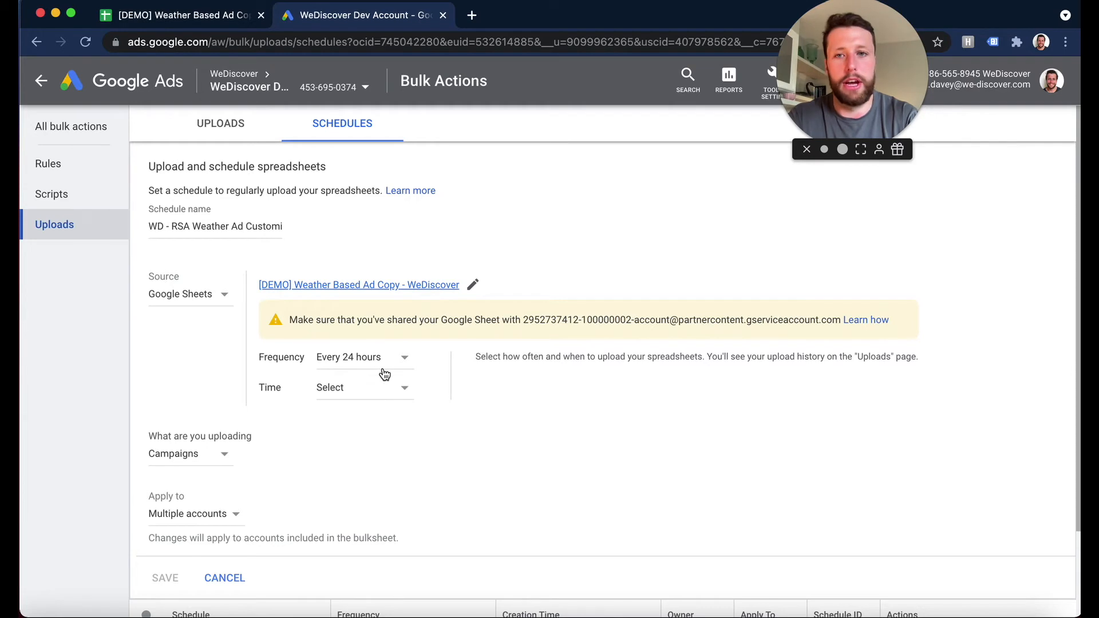
left_click(379, 371)
left_click(369, 371)
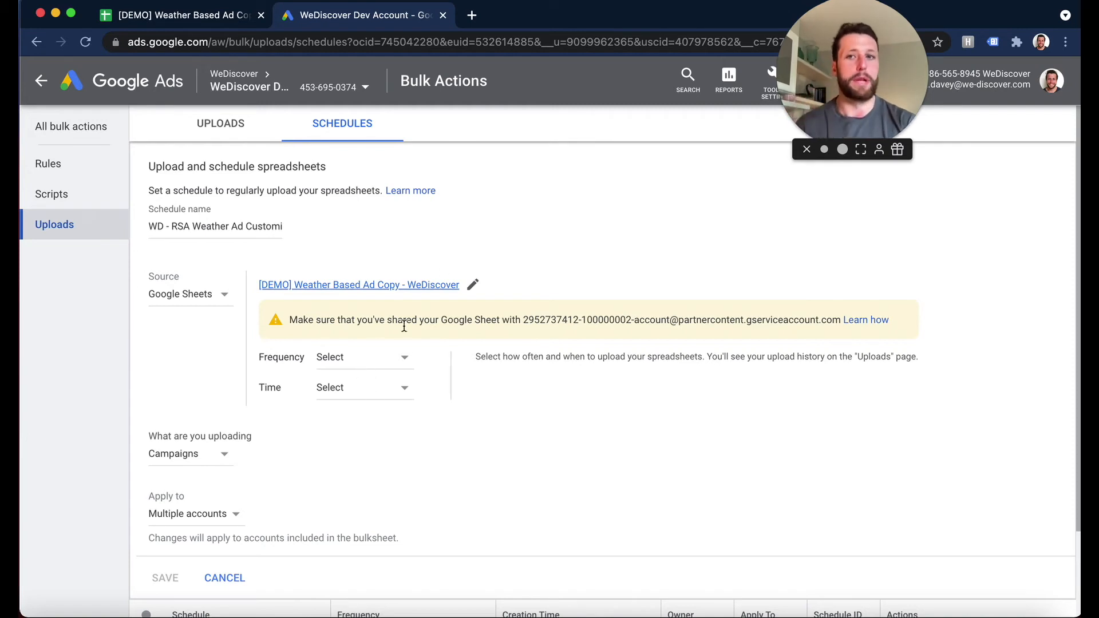
left_click(404, 358)
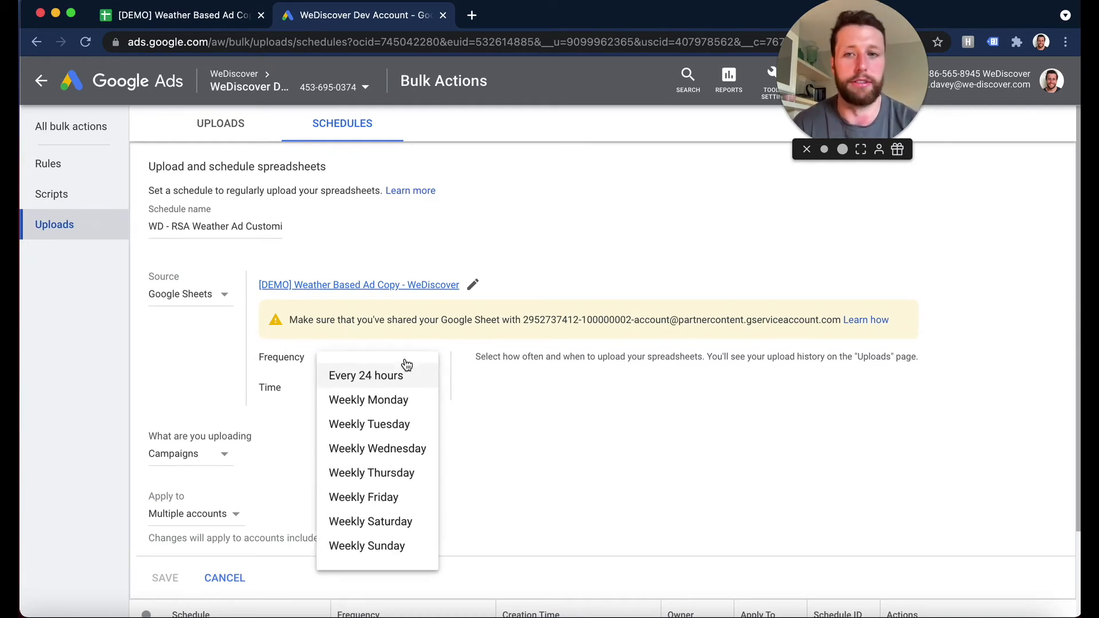
left_click(399, 375)
left_click(375, 388)
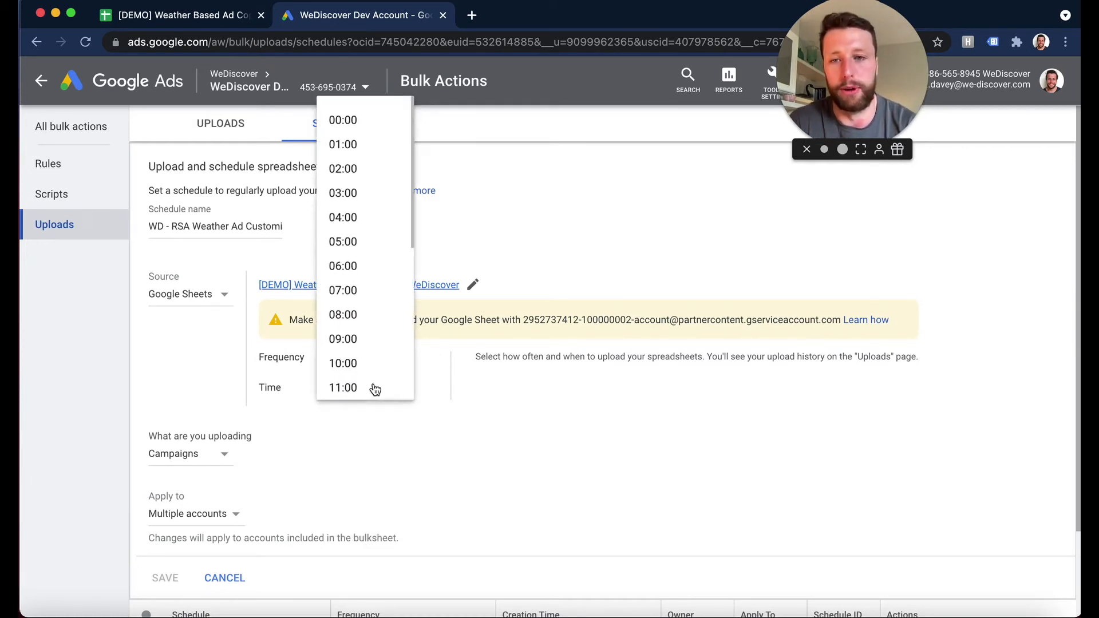
scroll(355, 320, "down", 2)
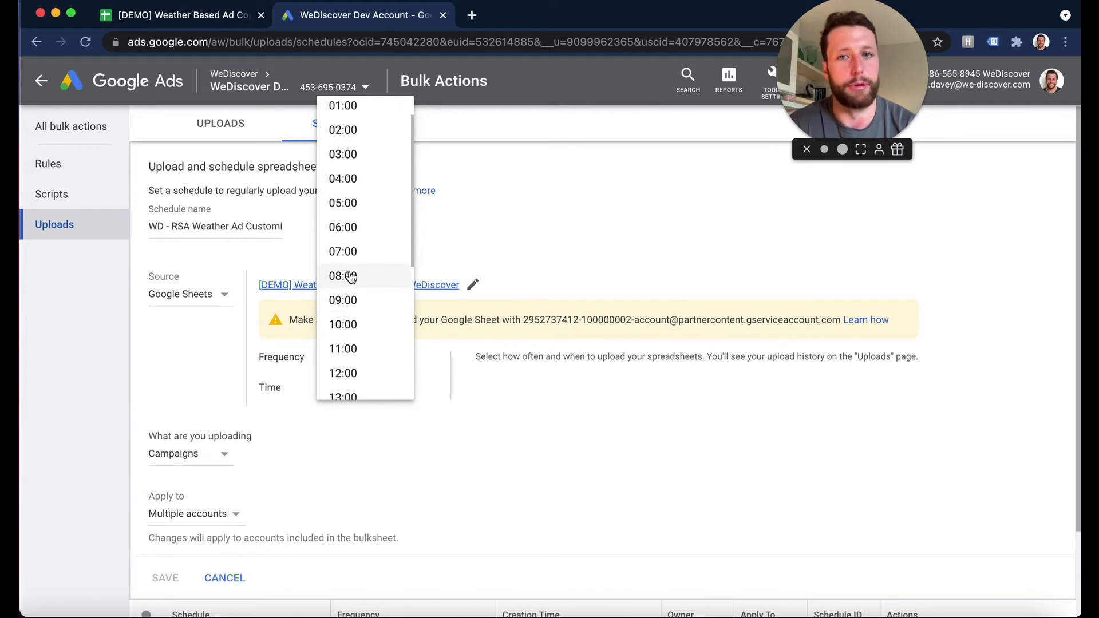
left_click(347, 299)
- Keep Campaigns as the upload type, apply the schedule to This account, save it, and open the upload history
scroll(298, 458, "down", 2)
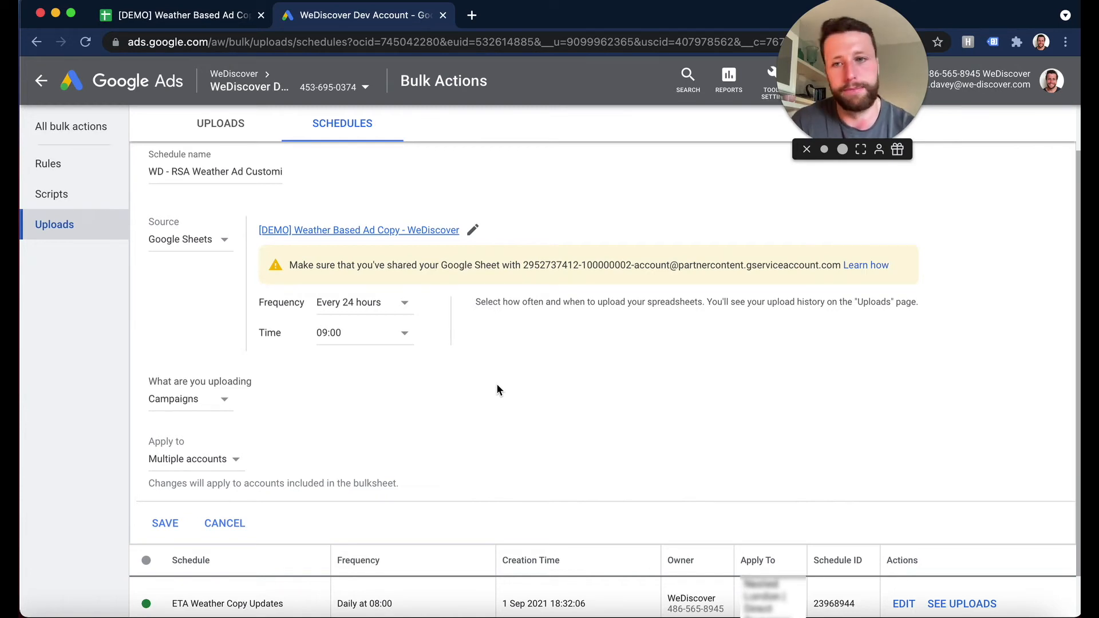
left_click(184, 400)
left_click(184, 418)
scroll(298, 452, "down", 1)
left_click(192, 427)
left_click(188, 459)
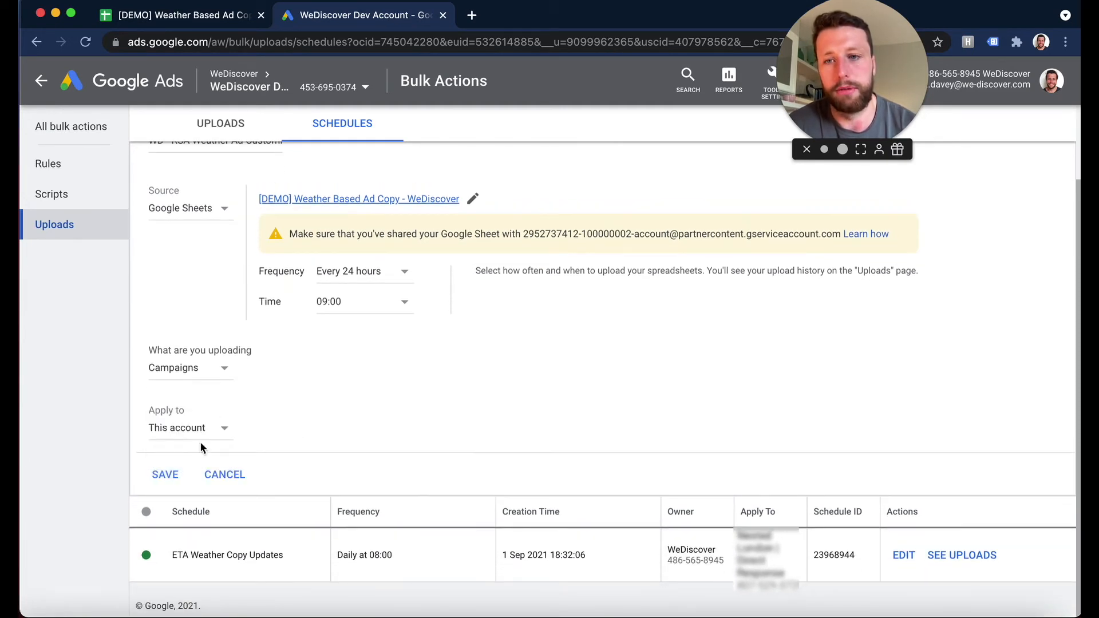
left_click(187, 476)
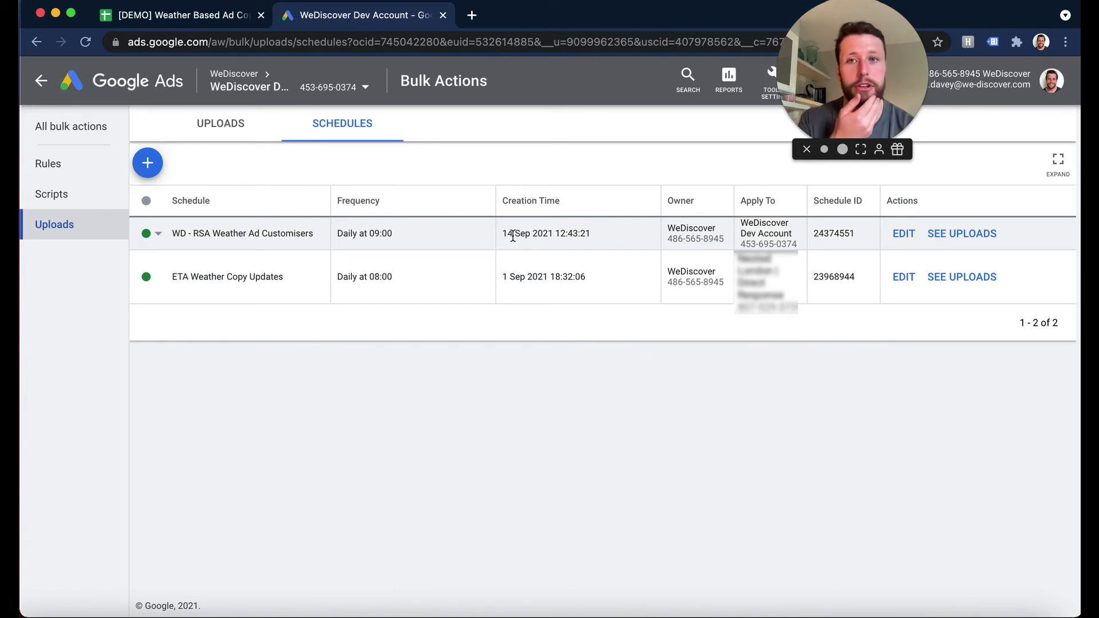
left_click(224, 139)
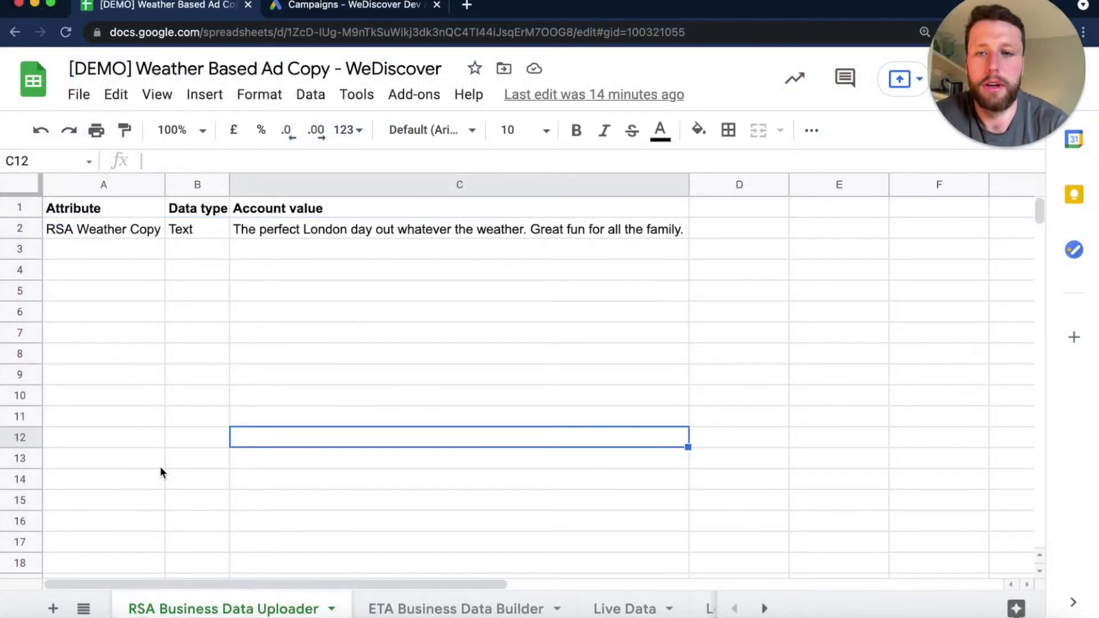
left_click(160, 466)
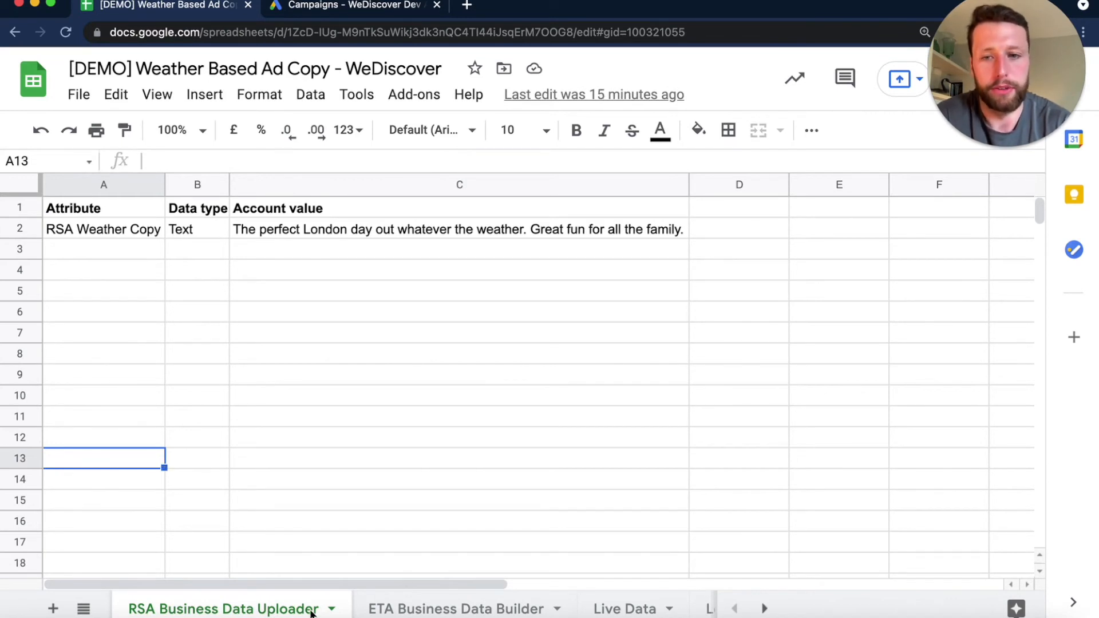
scroll(314, 614, "right", 1)
scroll(317, 613, "left", 1)
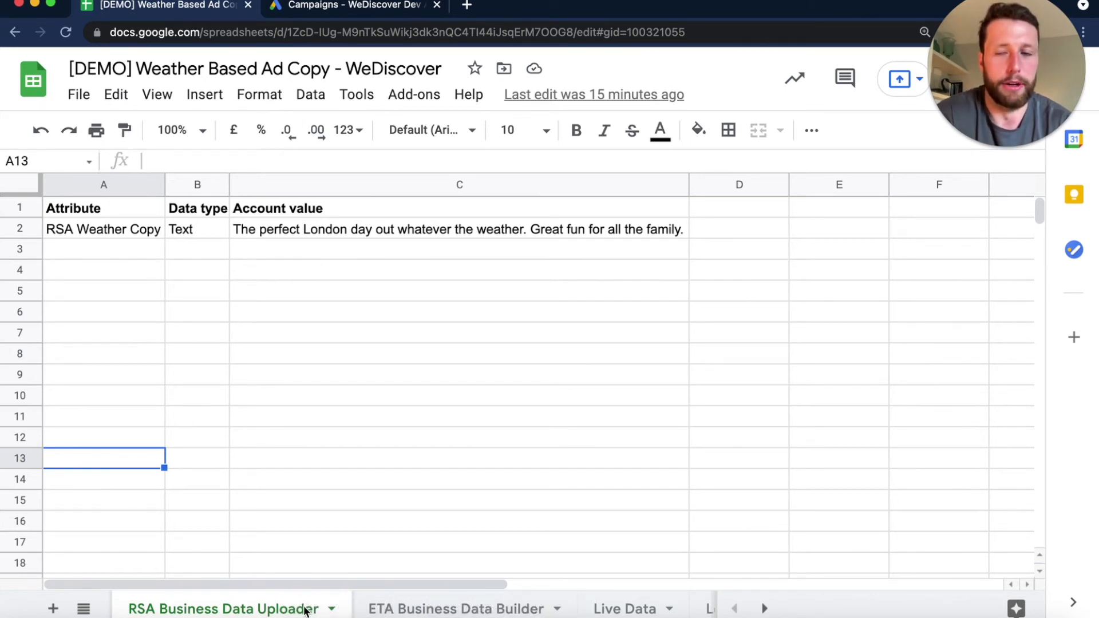
- Make a copy of the spreadsheet named "ETA [DEMO] Weather Based Ad Copy - WeDiscover" and close the original
left_click(83, 100)
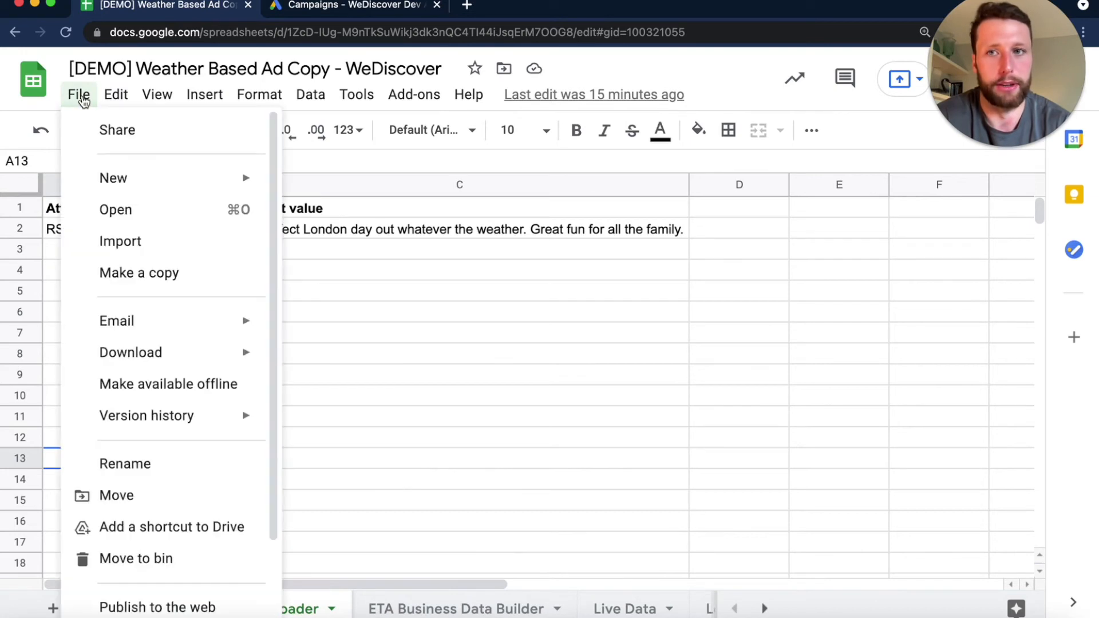
left_click(239, 275)
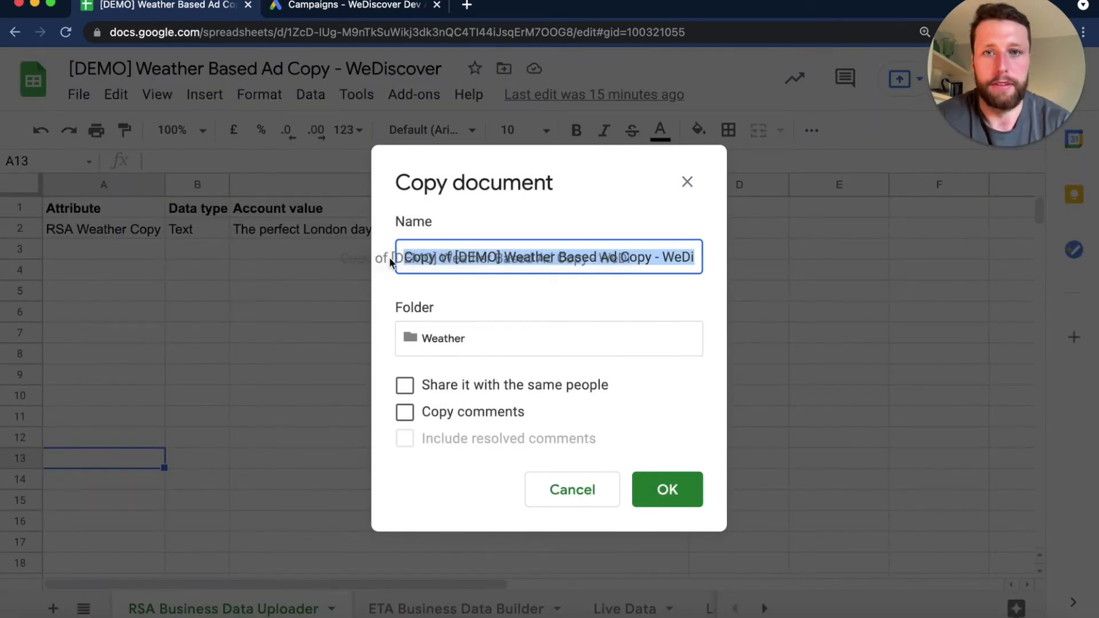
left_click(449, 256)
left_click_drag(450, 257, 366, 263)
key("BackSpace")
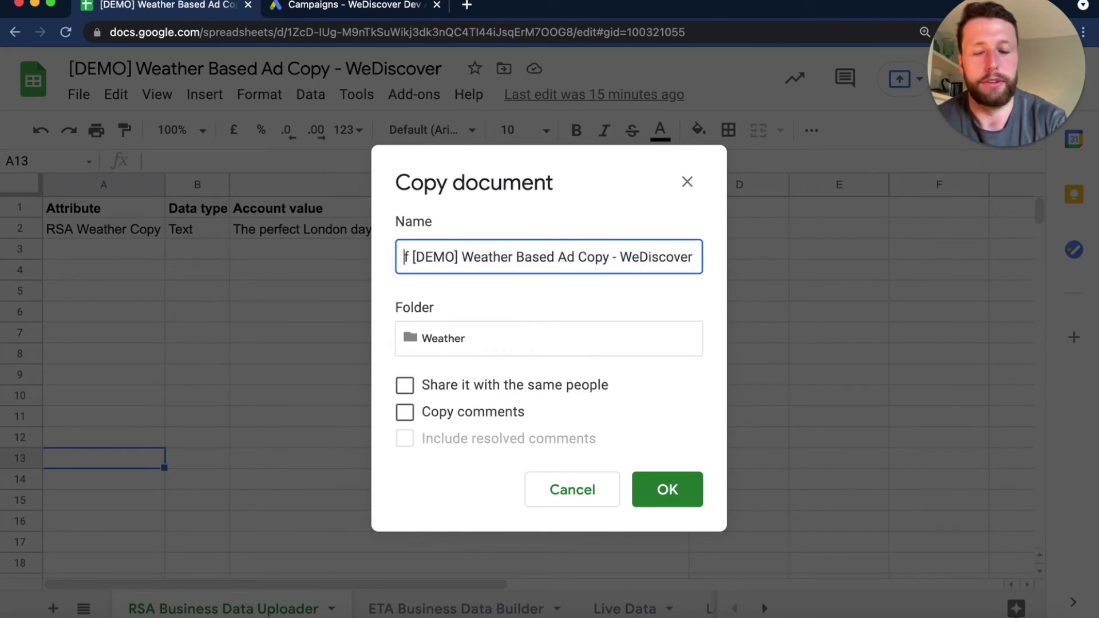
key("BackSpace")
type("ETA")
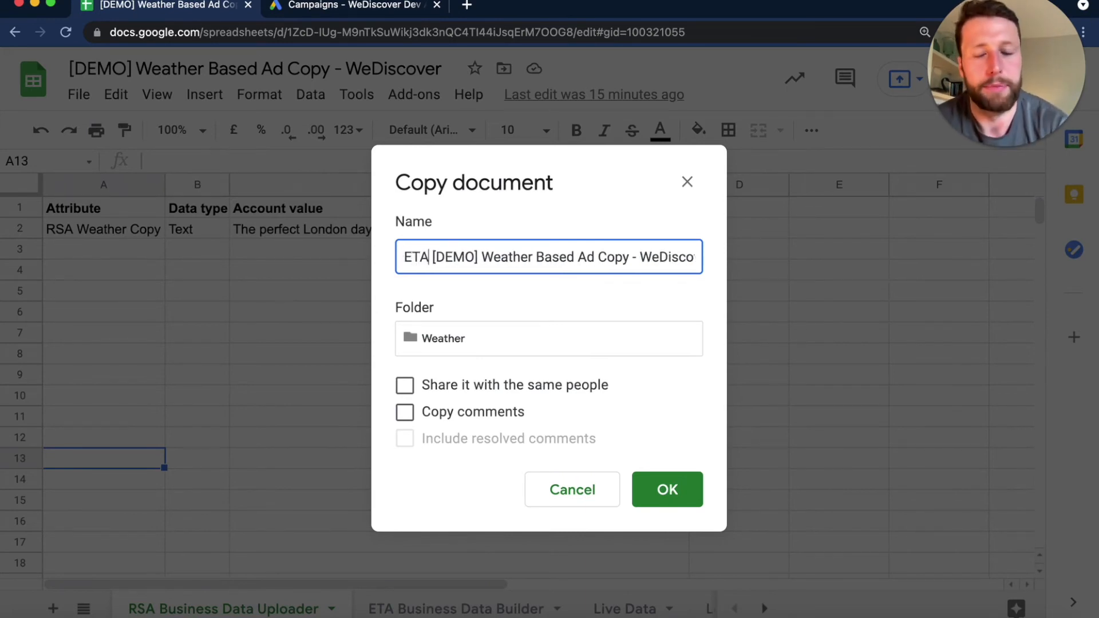
left_click(668, 490)
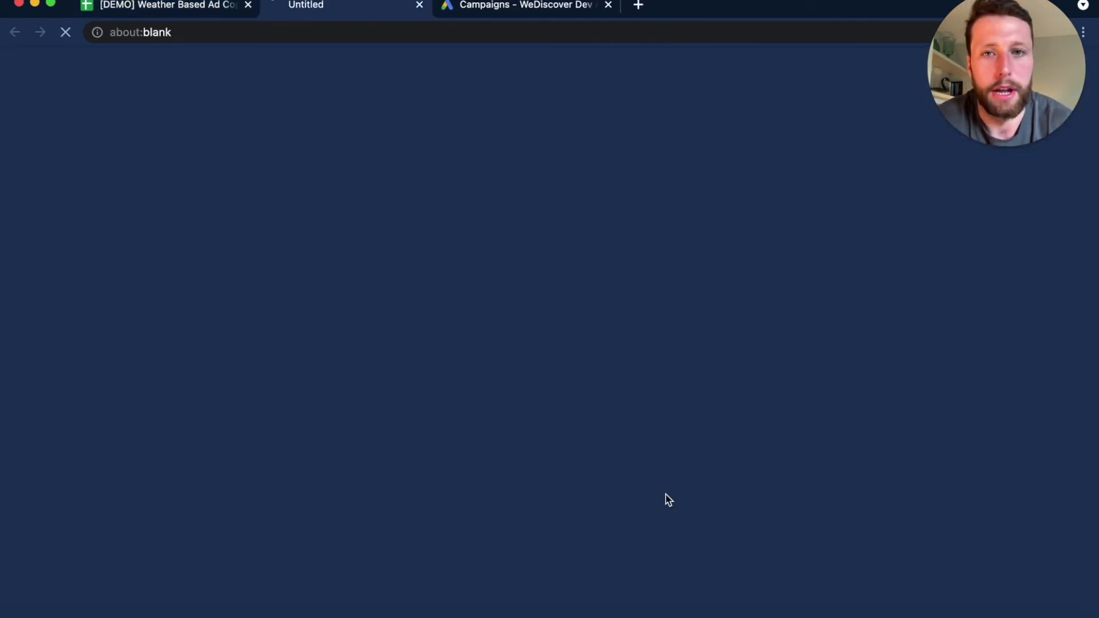
left_click(248, 6)
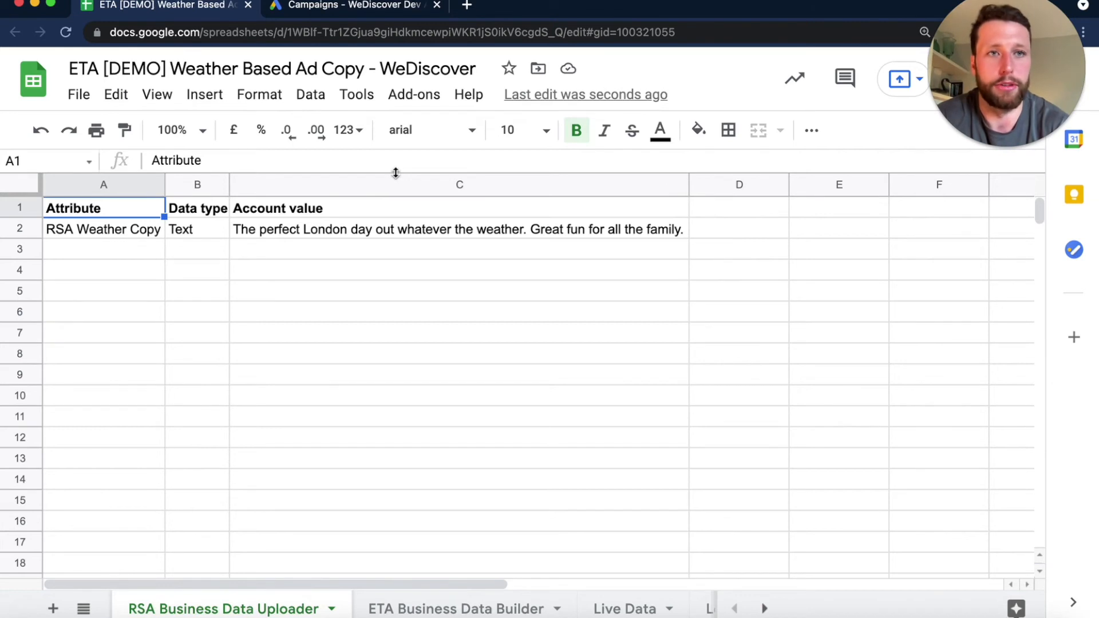
- Check the triggers of the copied spreadsheet's Weather function script, then return to the sheet
left_click(358, 96)
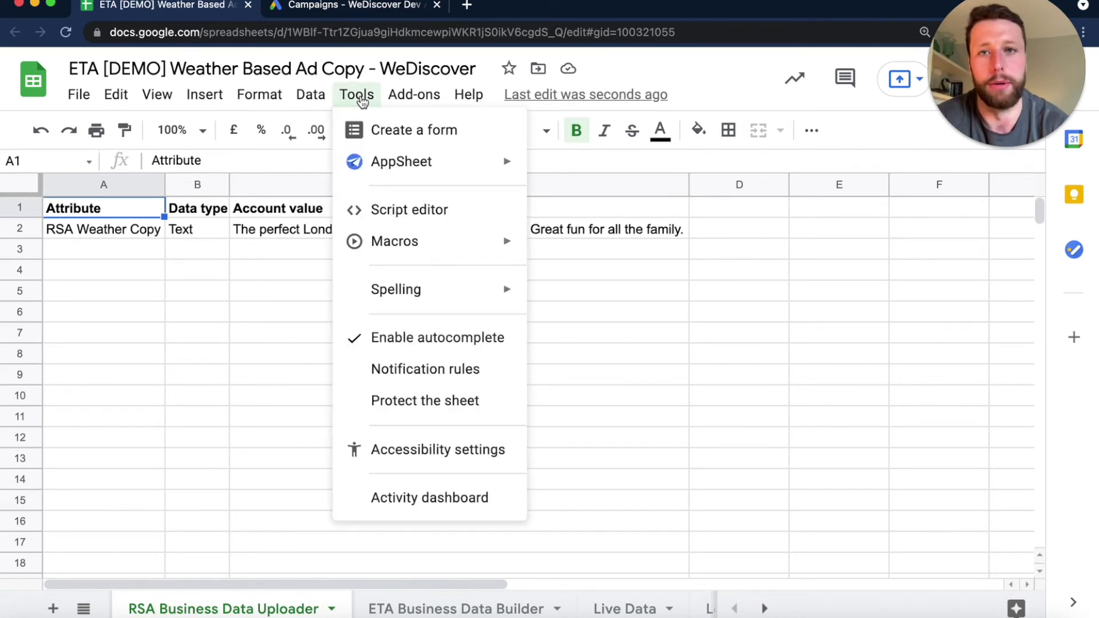
left_click(408, 213)
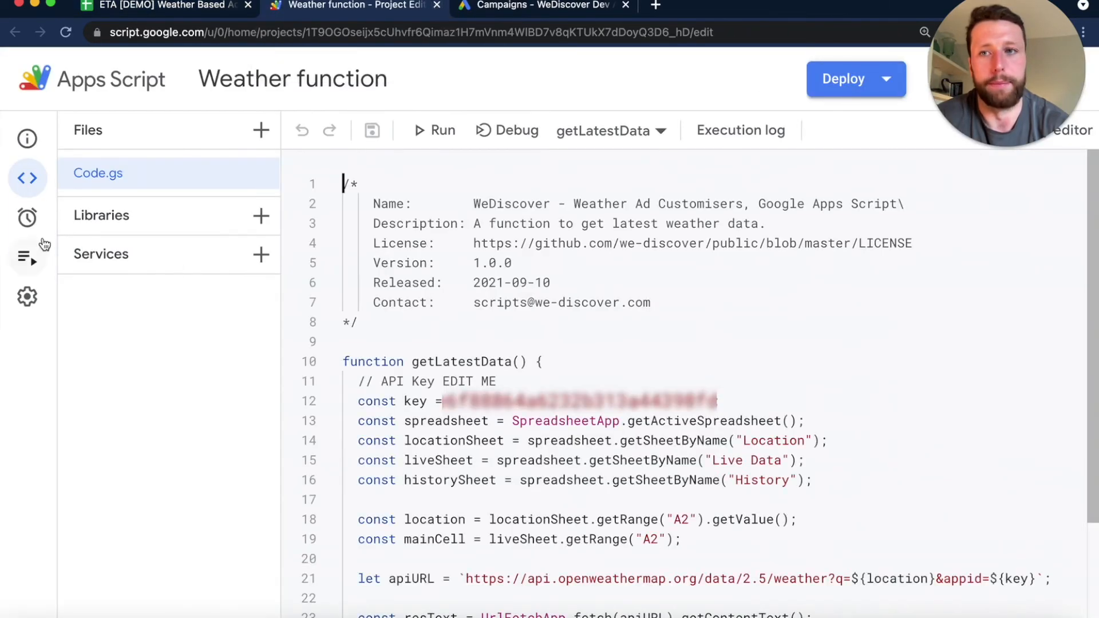
left_click(28, 218)
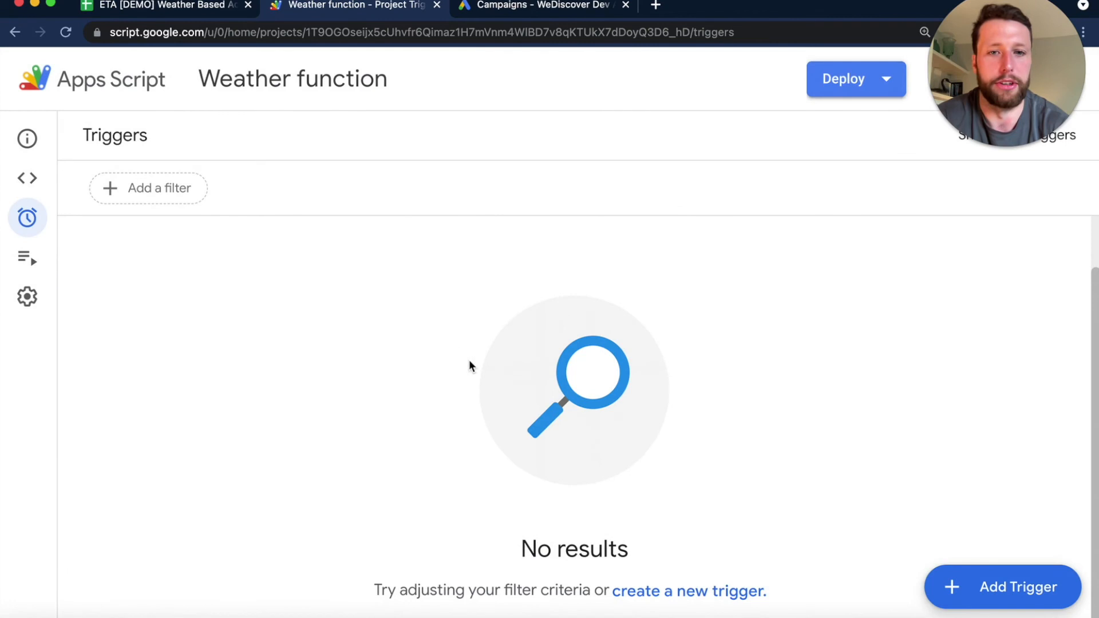
left_click(437, 5)
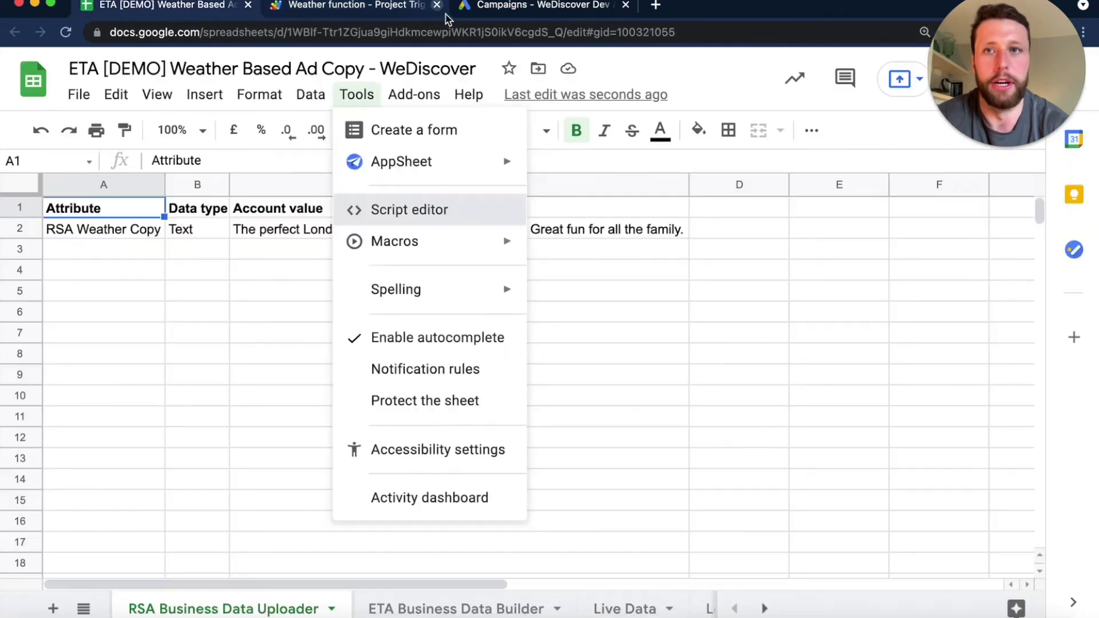
left_click(717, 416)
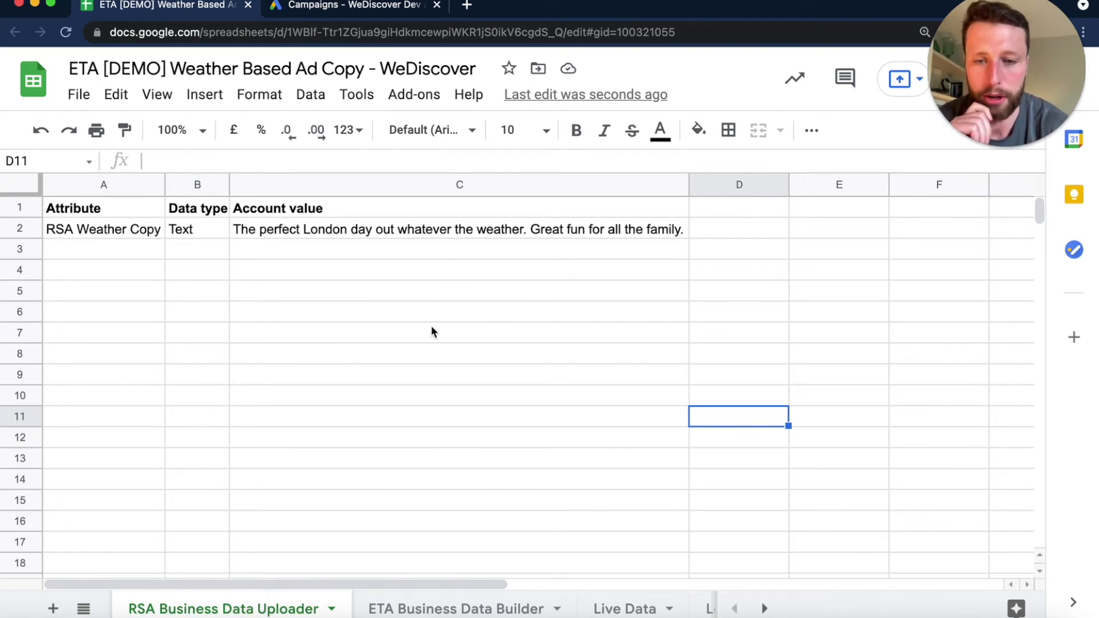
- Delete the RSA Business Data Uploader sheet from the ETA copy of the spreadsheet
left_click(332, 610)
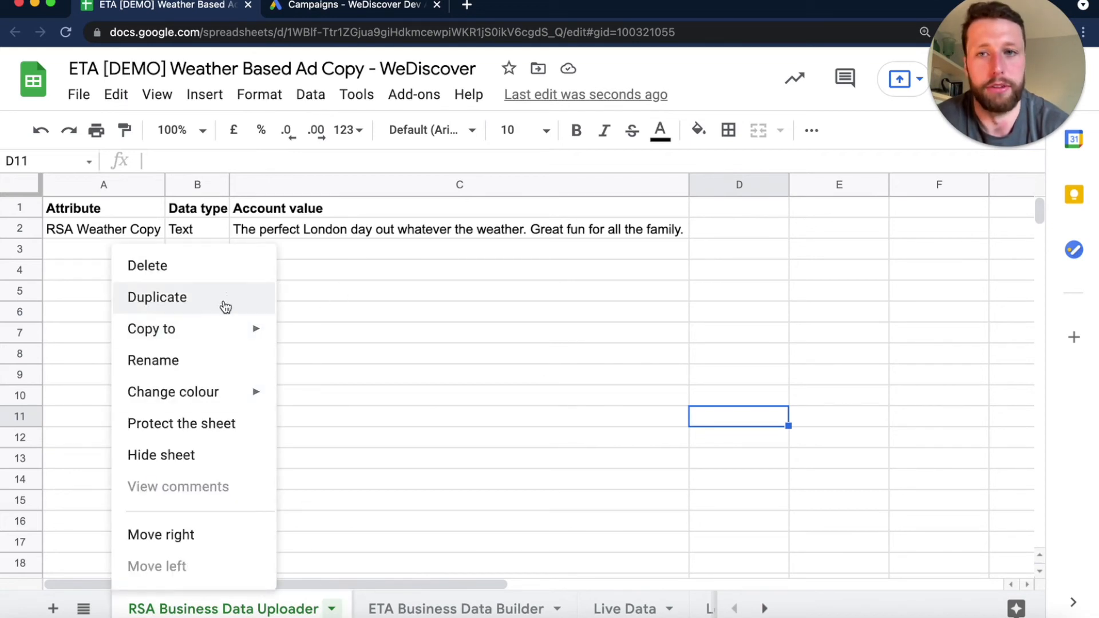
left_click(236, 277)
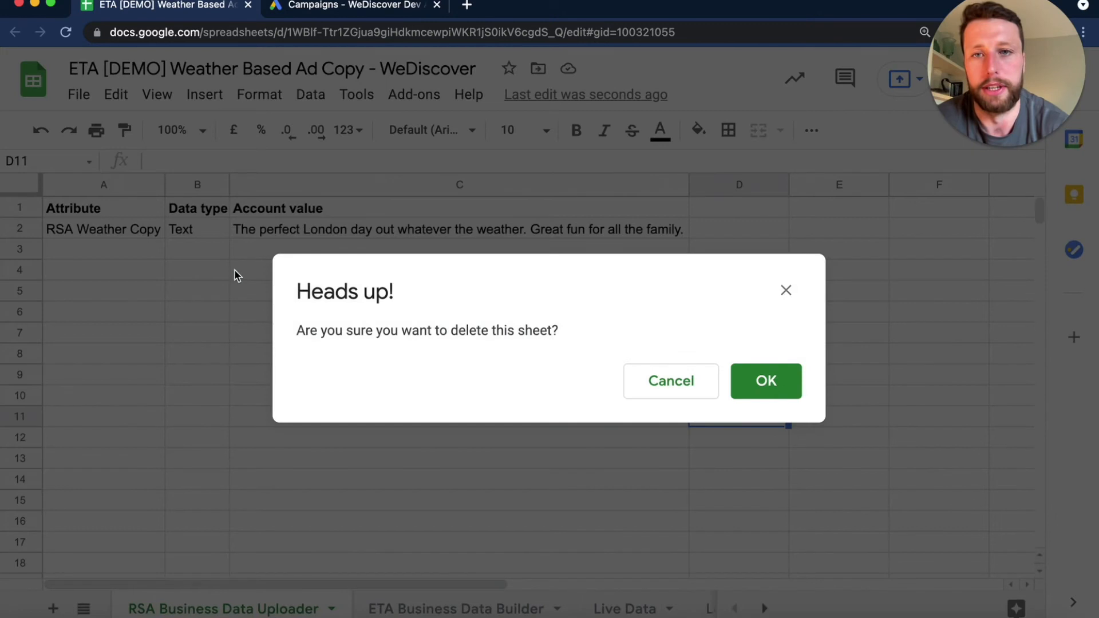
left_click(800, 385)
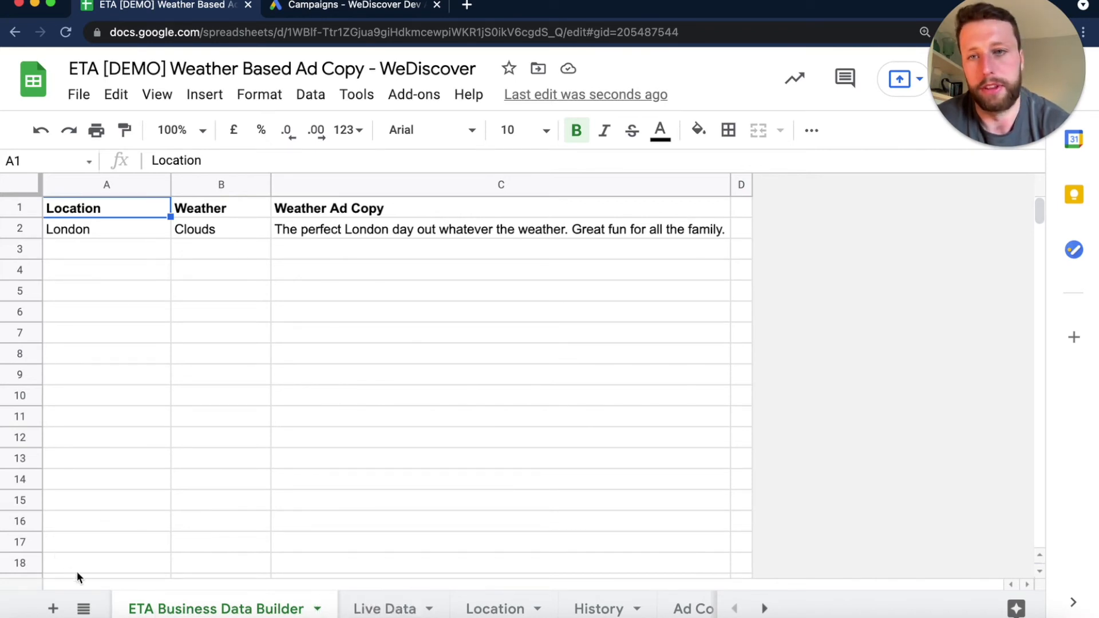
left_click(144, 462)
left_click(175, 567)
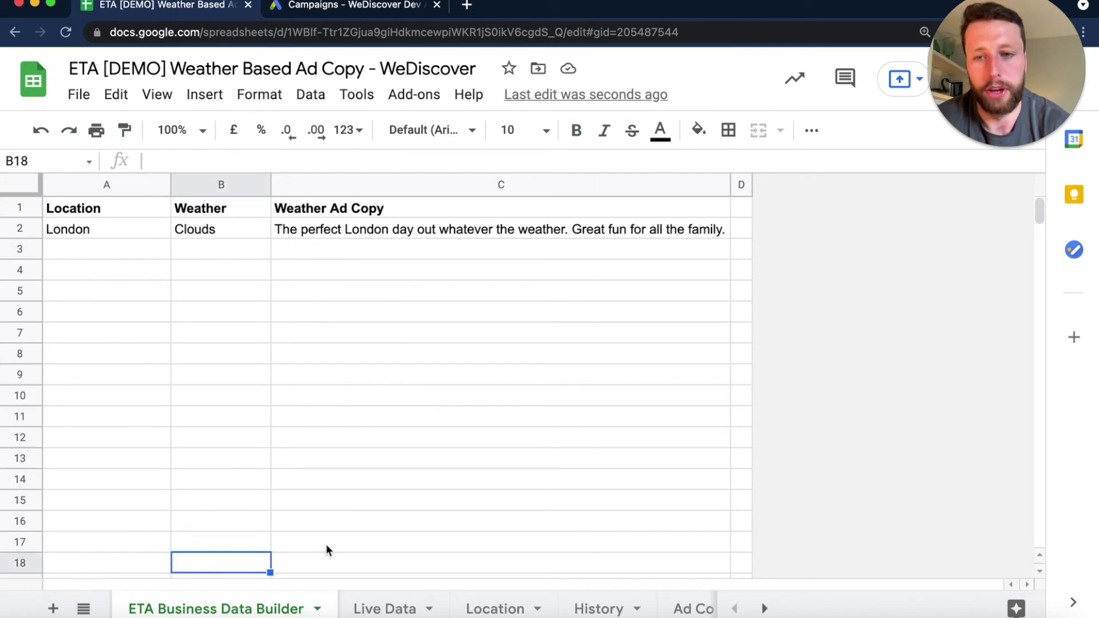
left_click(327, 549)
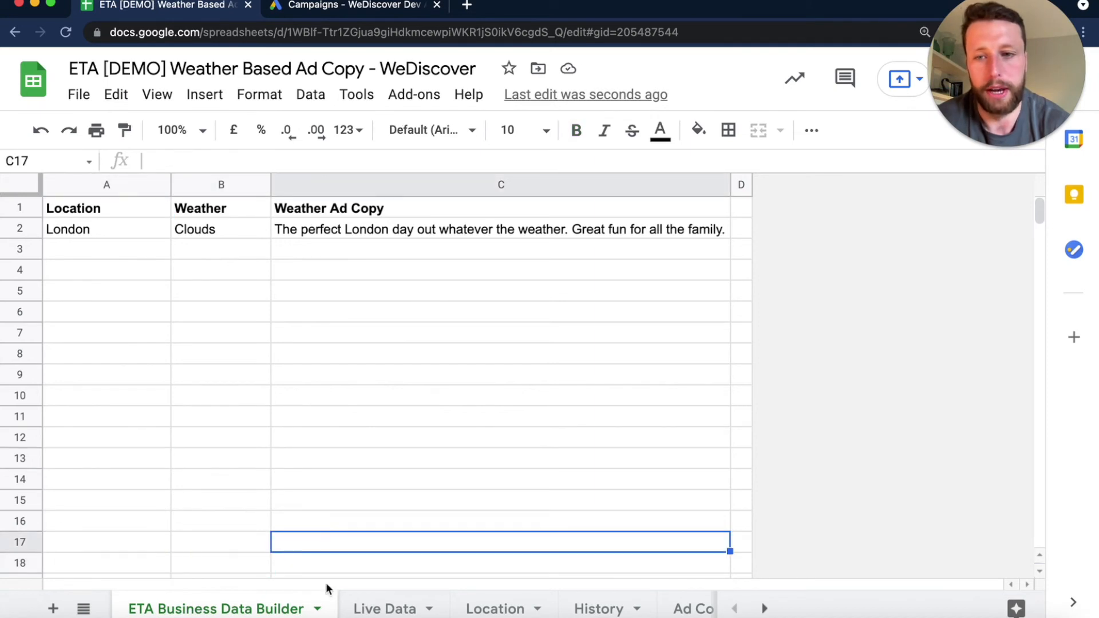
- Examine the Location, Weather and Weather Ad Copy headers and their row 2 values on the ETA Business Data Builder sheet
left_click(371, 226)
left_click(205, 228)
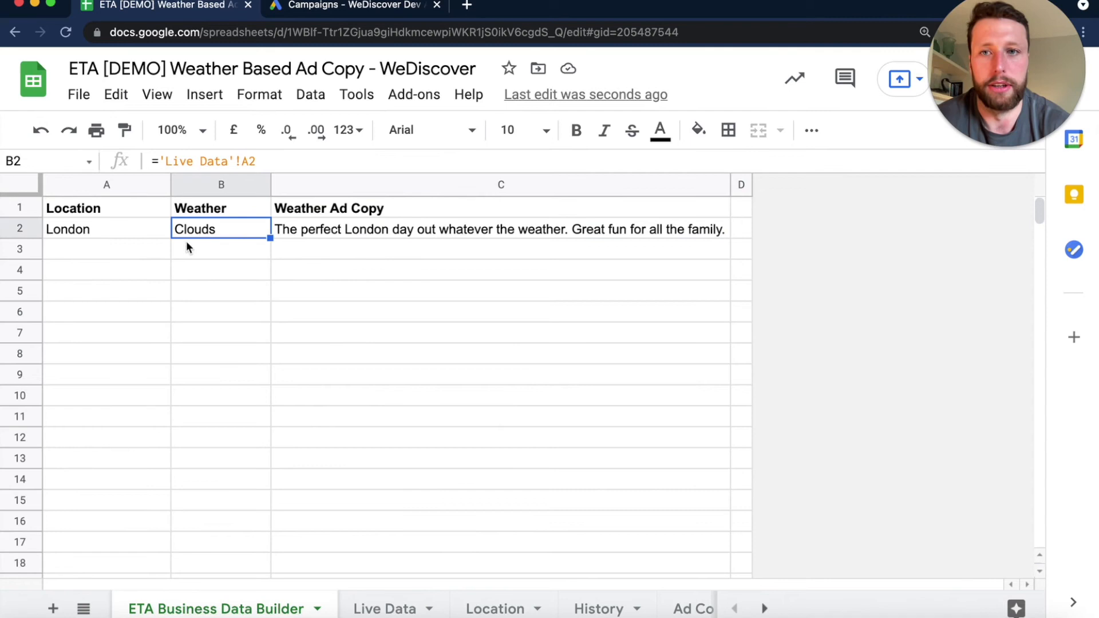
left_click(449, 236)
left_click(246, 339)
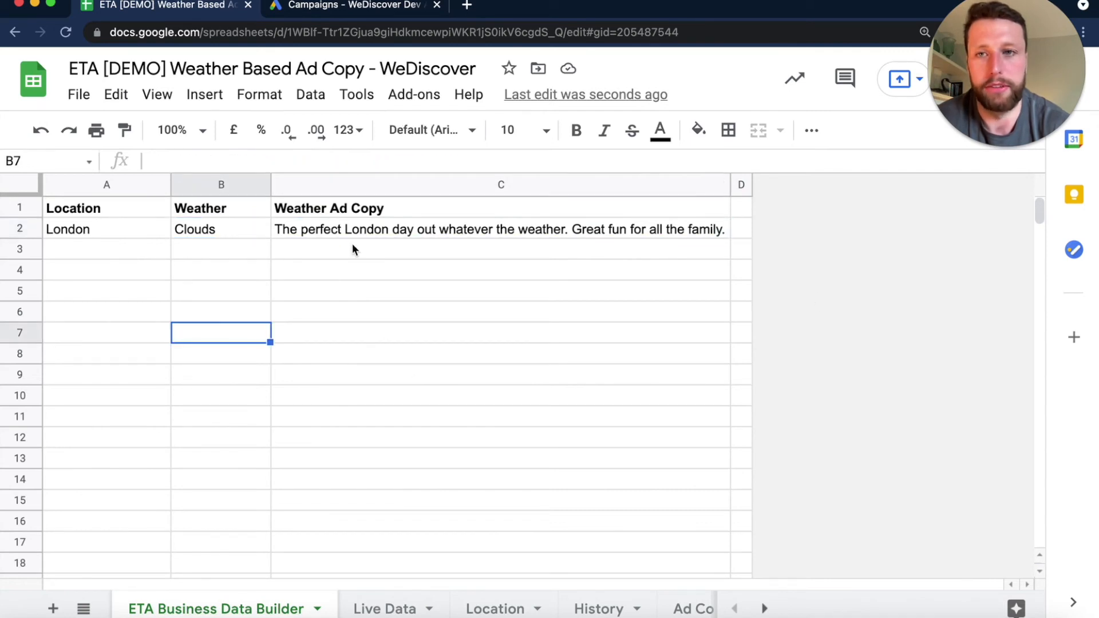
left_click_drag(102, 209, 355, 206)
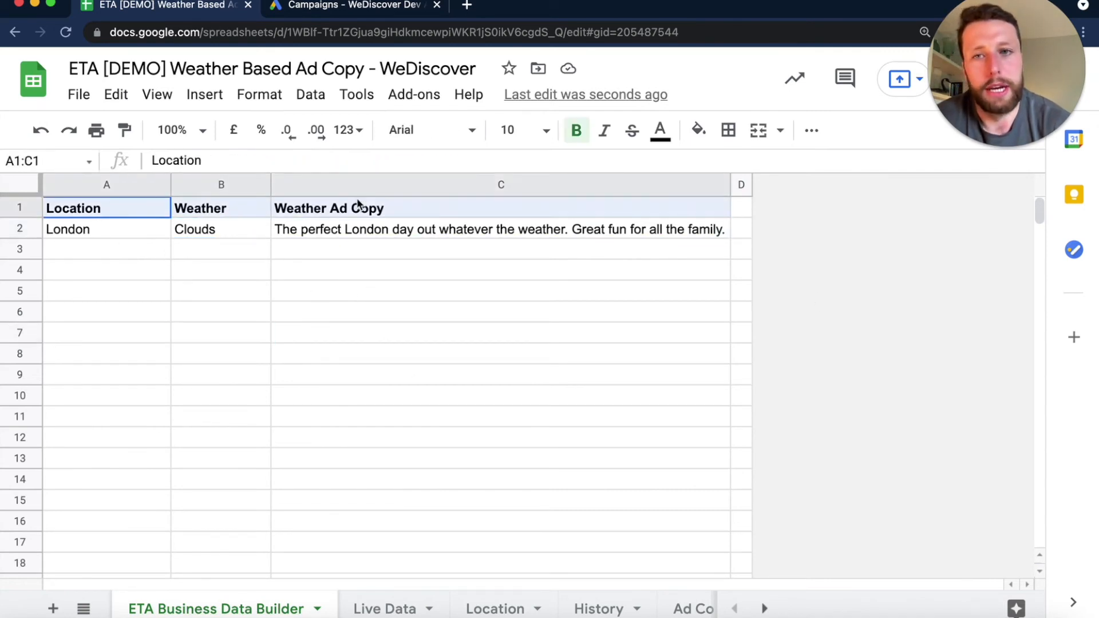
left_click(222, 209)
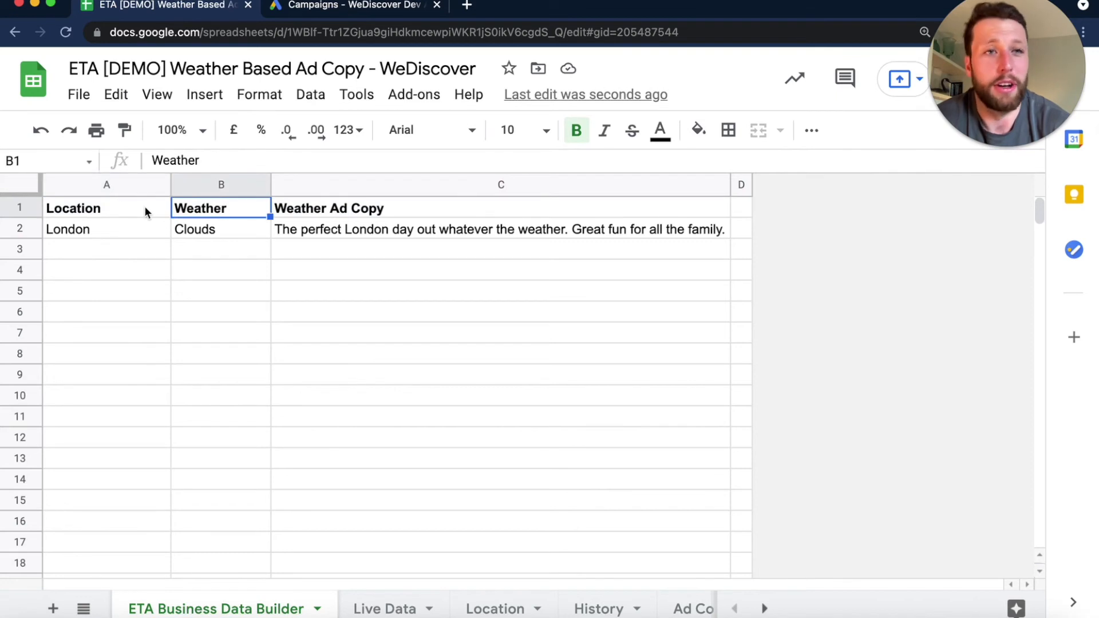
left_click_drag(145, 206, 224, 204)
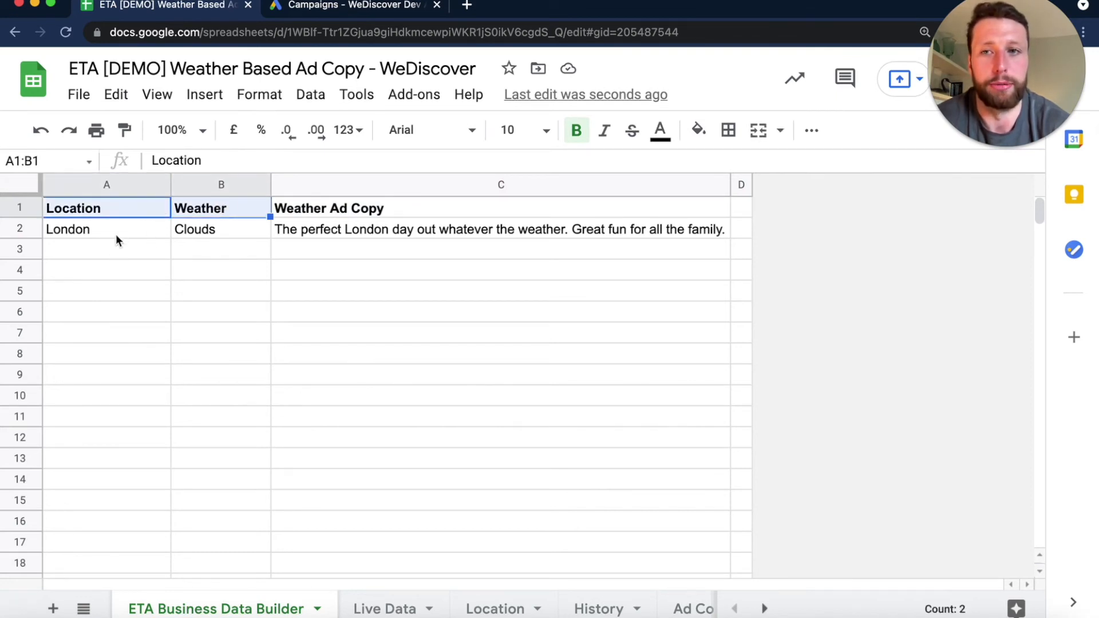
left_click(90, 252)
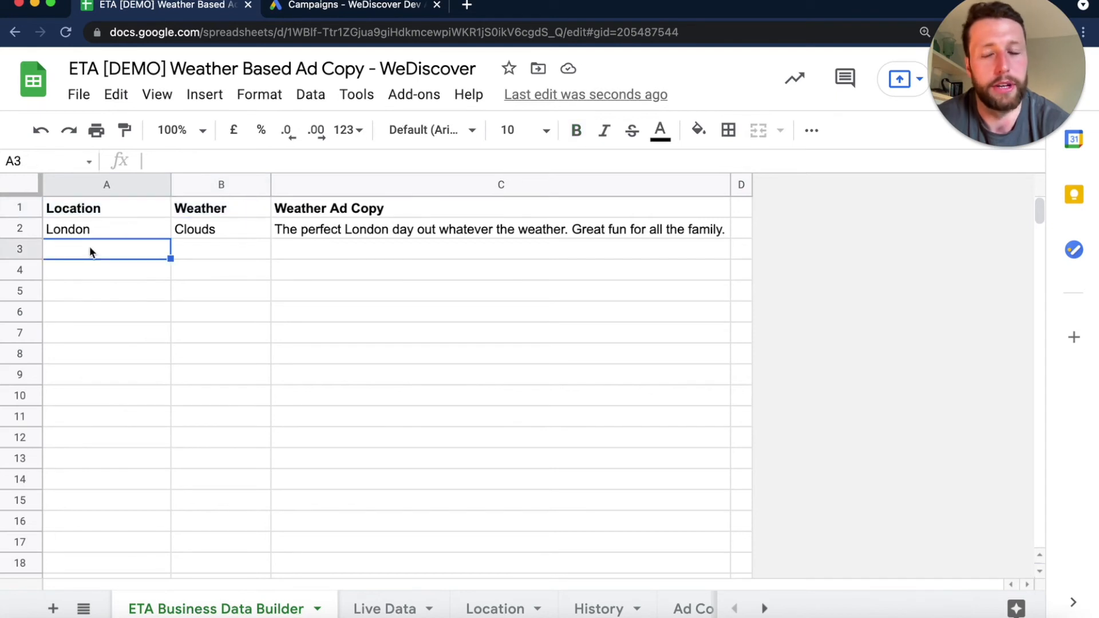
left_click_drag(142, 225, 216, 230)
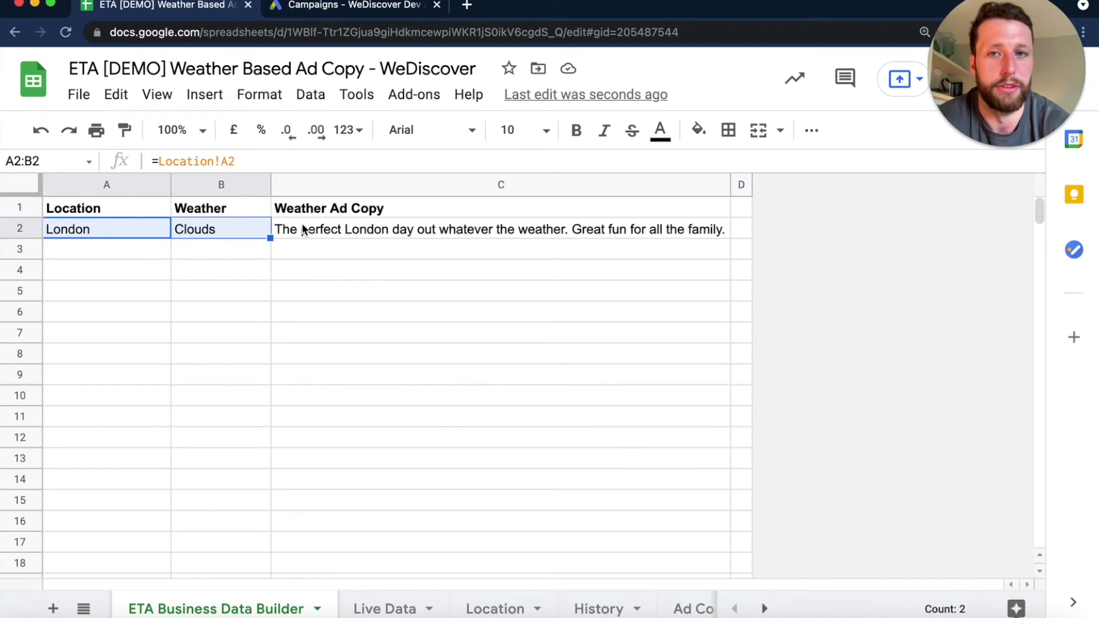
left_click(147, 211)
left_click_drag(147, 208, 341, 232)
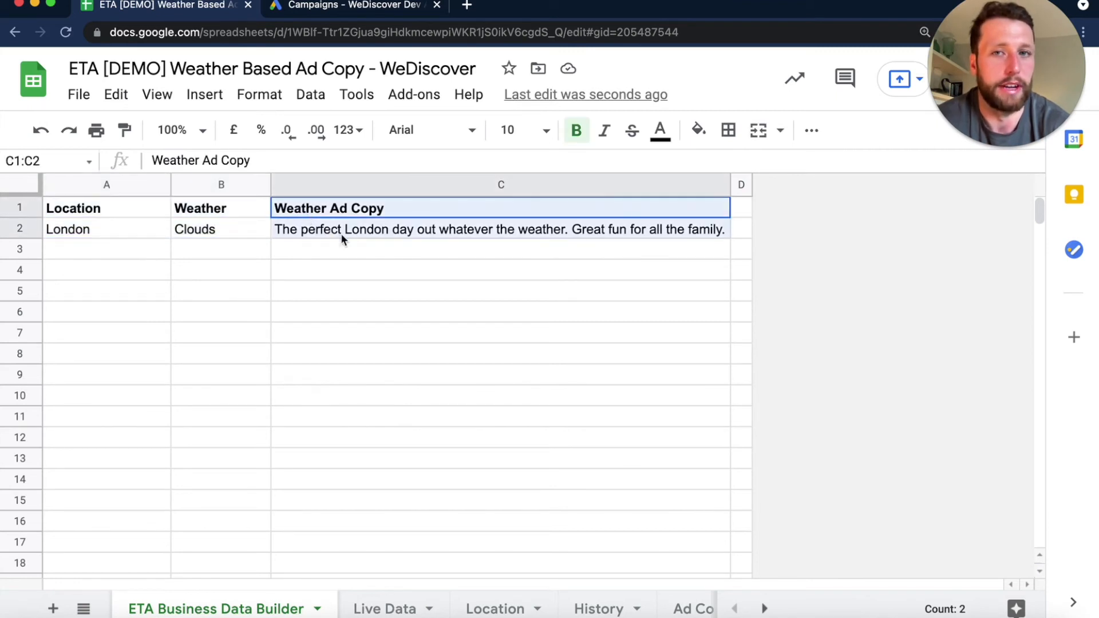
left_click(321, 315)
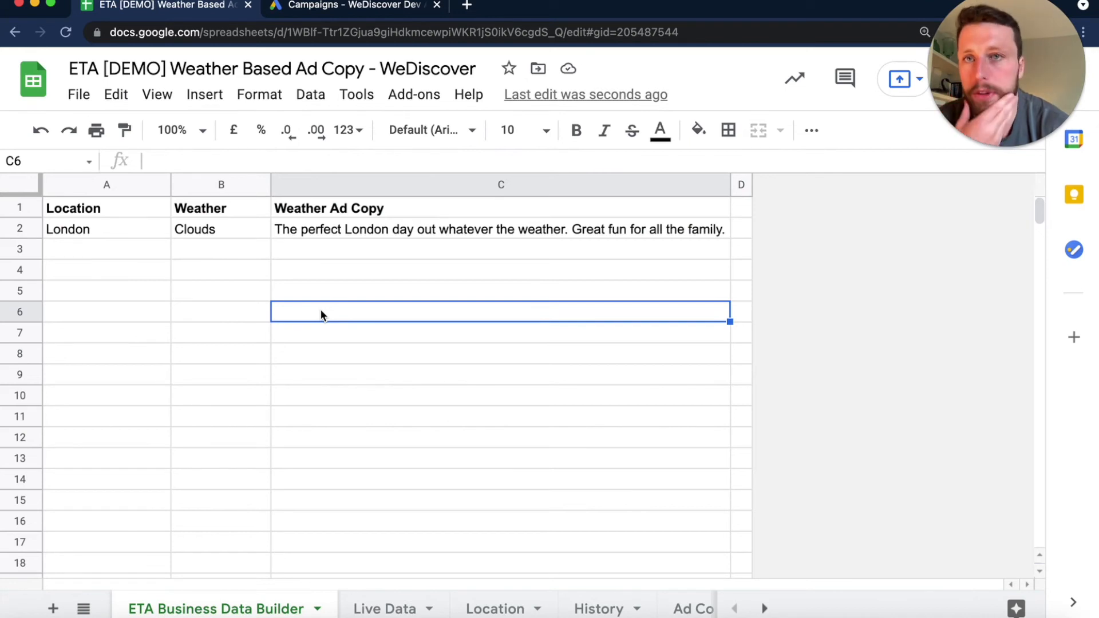
- Switch to Google Ads and start a new ad customiser data for text ads feed in the Business data feeds
left_click(344, 10)
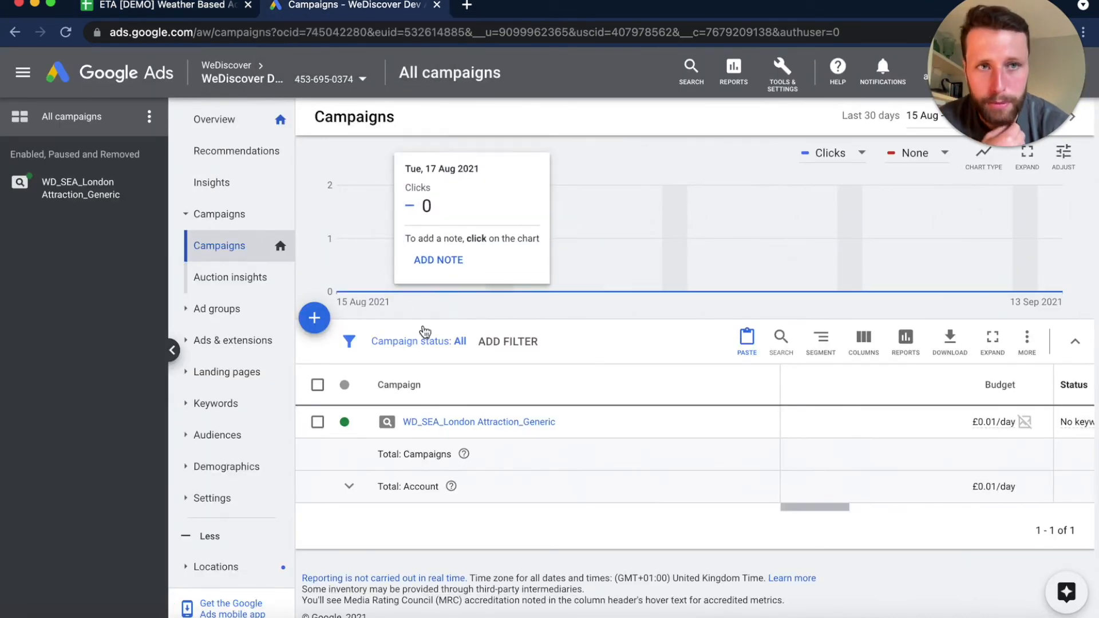
left_click(782, 73)
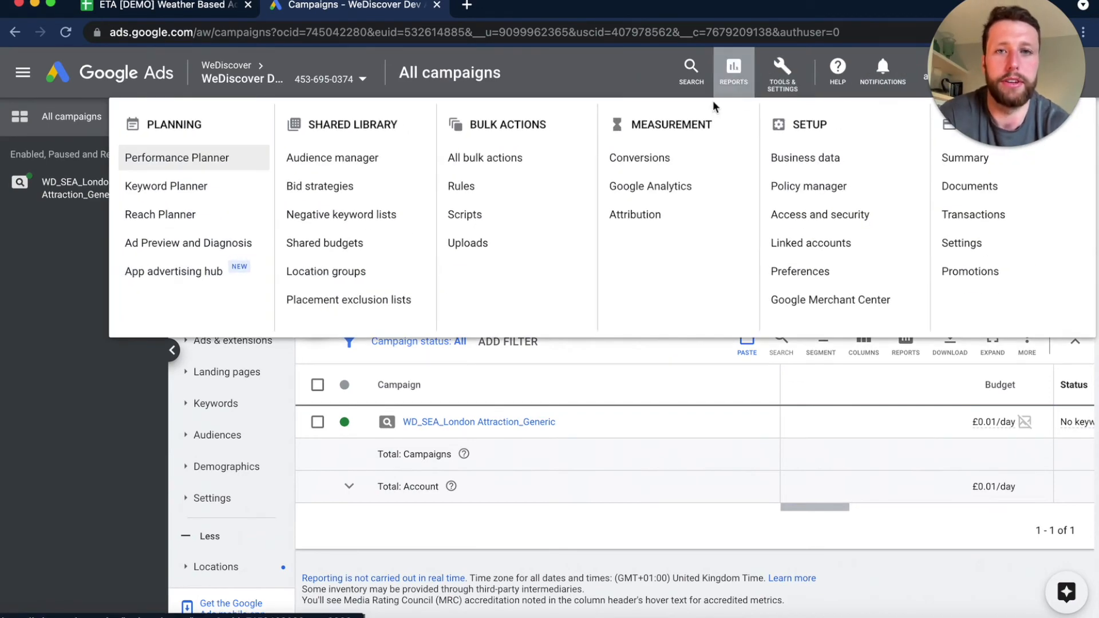
left_click(811, 158)
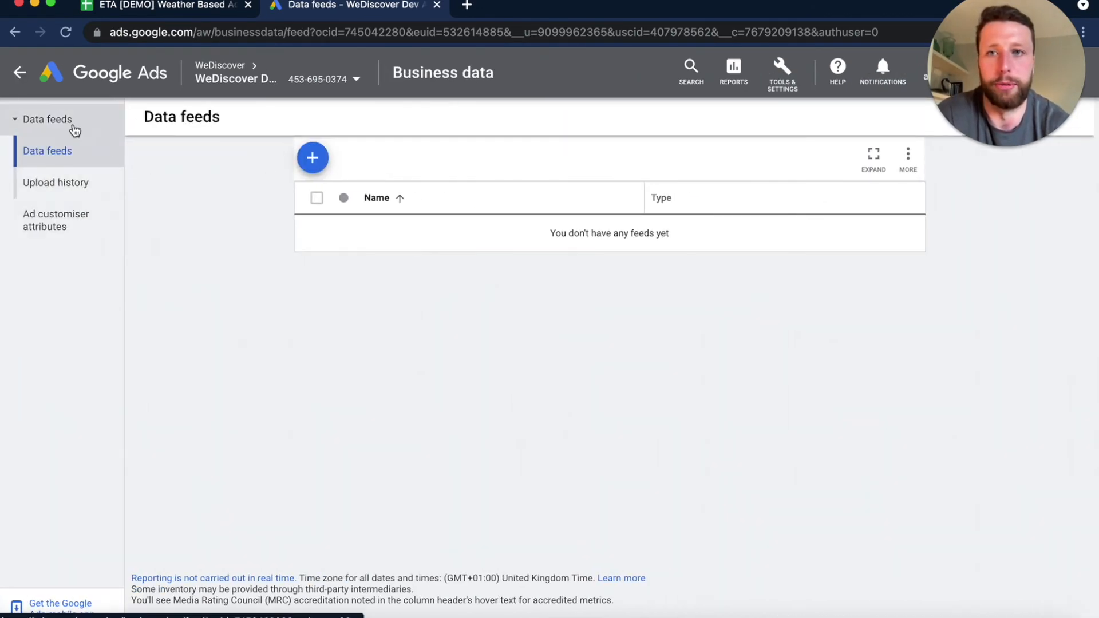
left_click(312, 158)
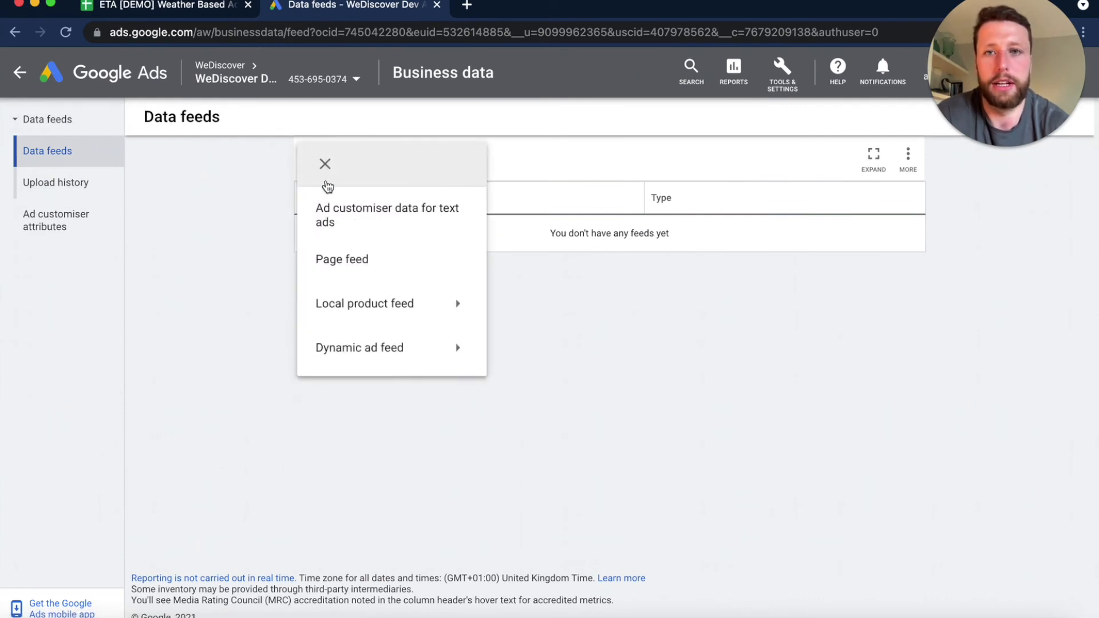
left_click(360, 210)
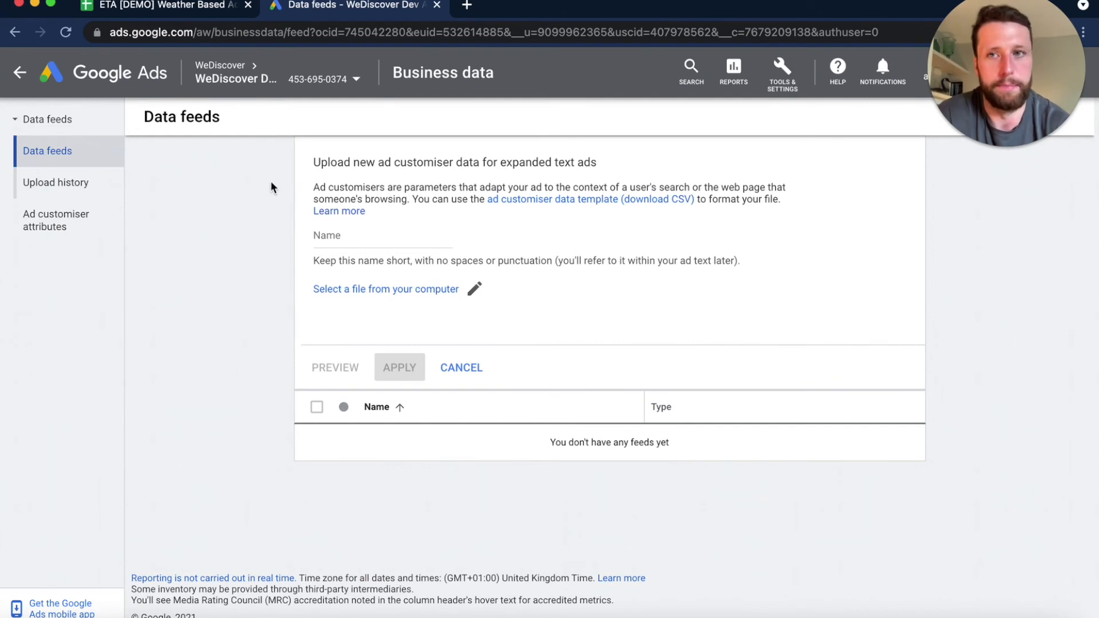
- Return to the ETA spreadsheet in Google Sheets and open the download format choices for the ETA Business Data Builder sheet
left_click(170, 7)
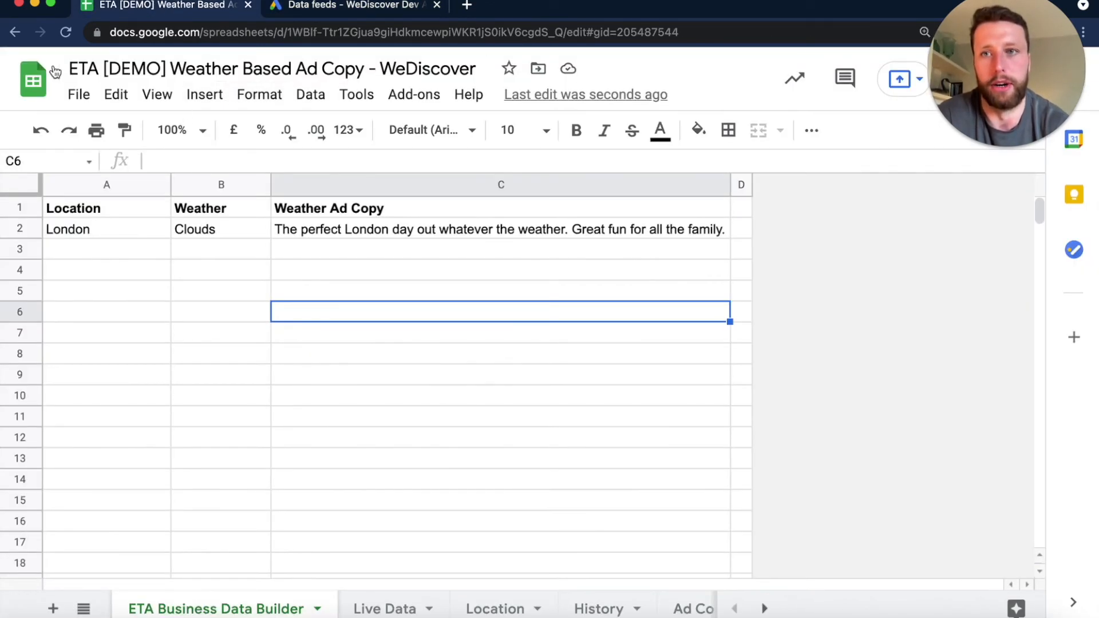
left_click(77, 98)
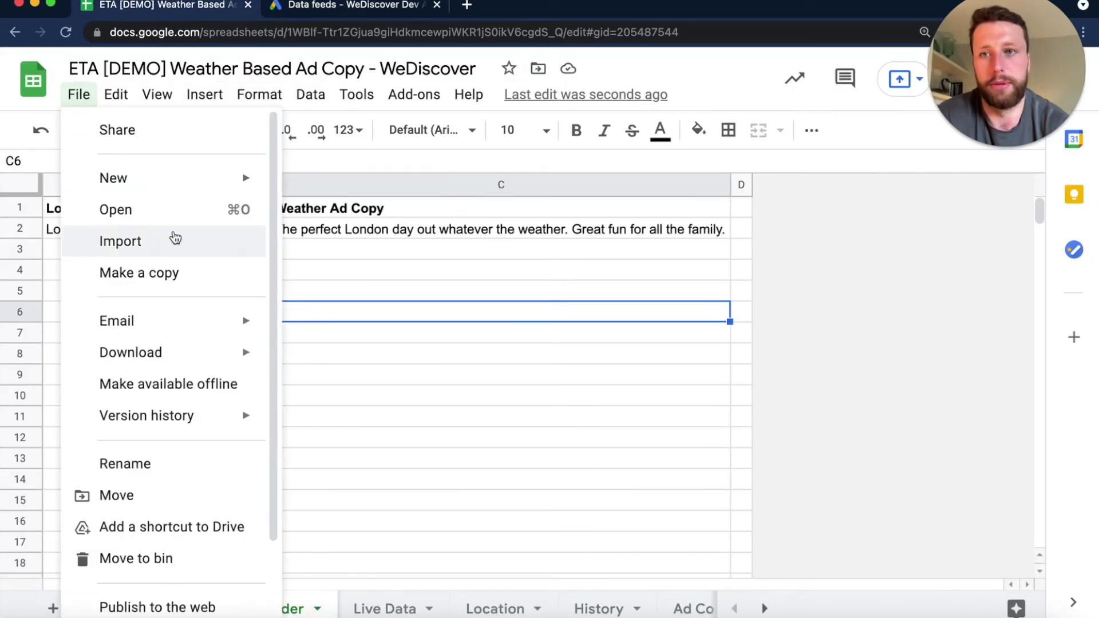
mouse_move(243, 351)
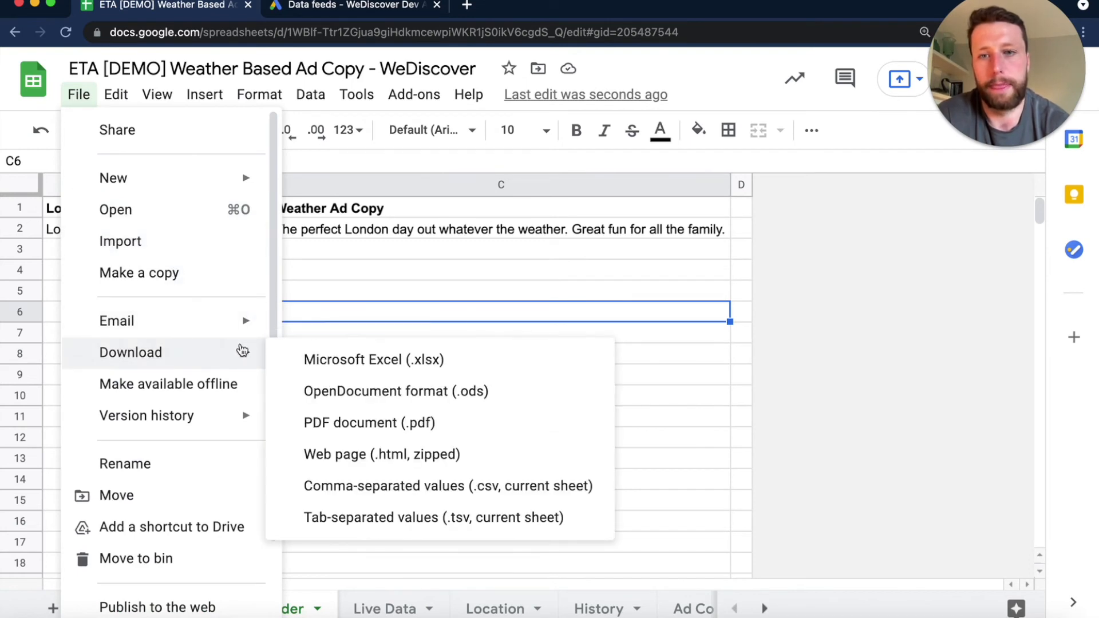
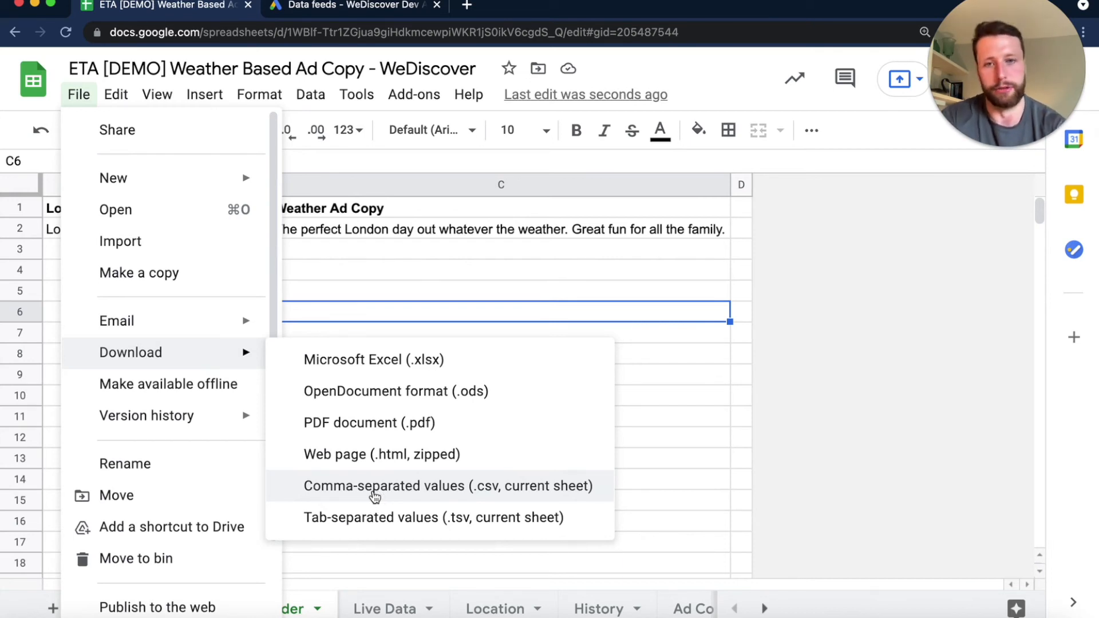
- Download the ETA Business Data Builder sheet as comma-separated values, and name the new Google Ads customiser feed WD_Weather_Ad
left_click(375, 491)
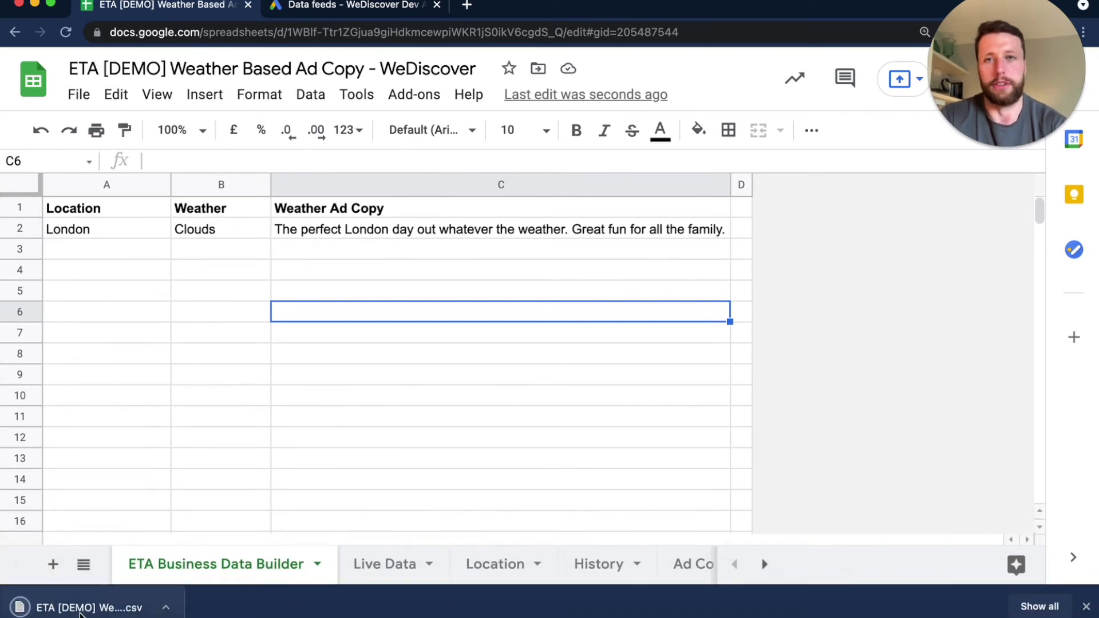
left_click(344, 7)
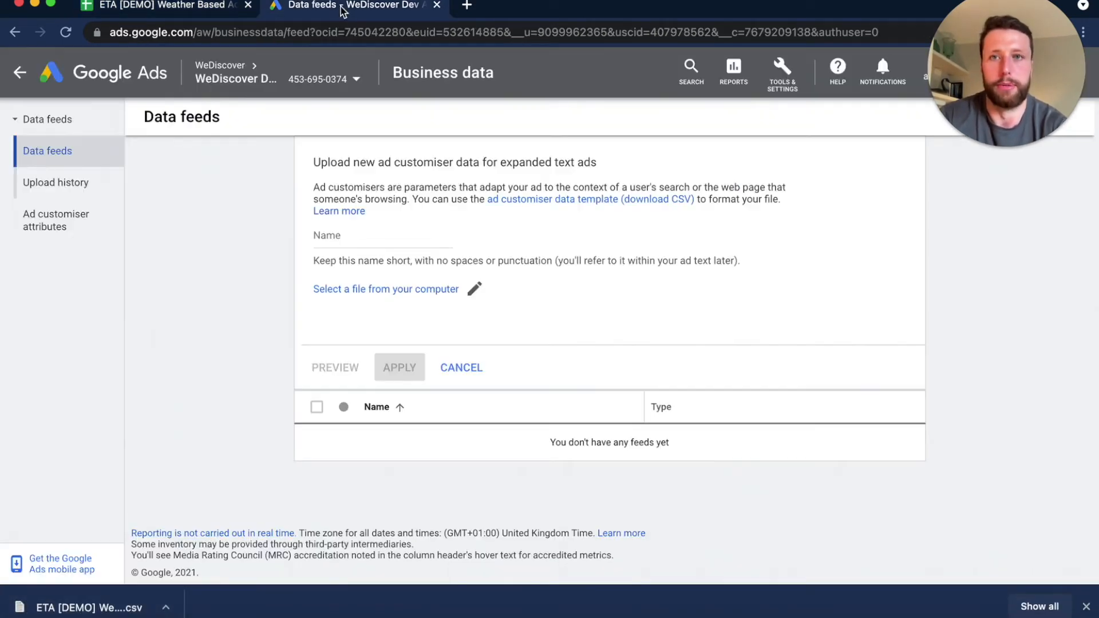
left_click(372, 236)
type("WD")
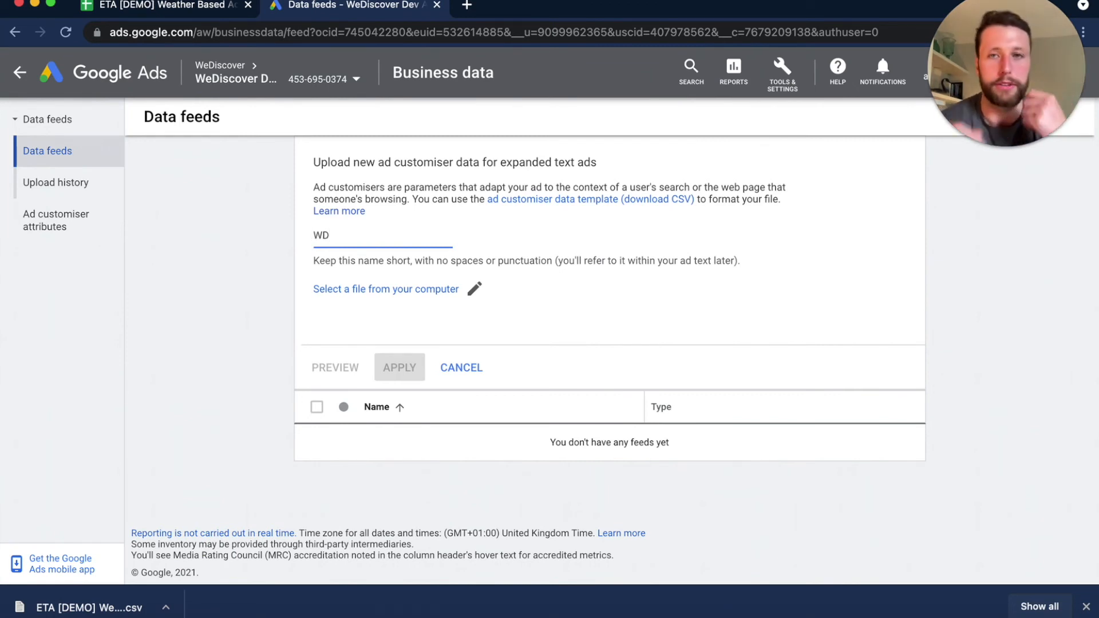
type("_Weather_Ad")
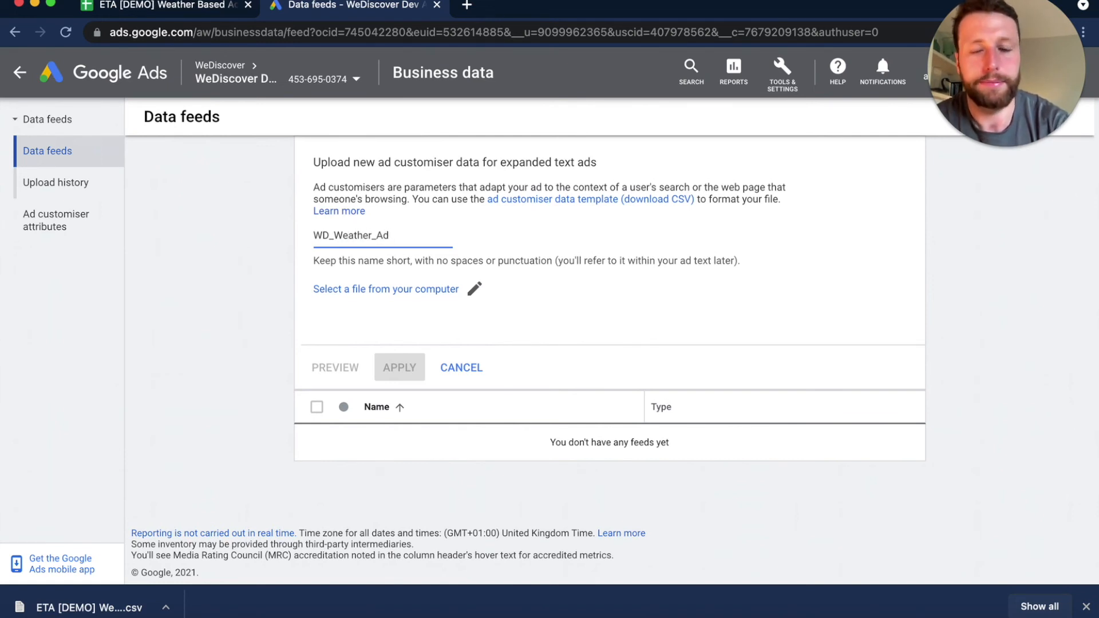
- Upload the downloaded ETA Business Data Builder CSV file to the feed, previewing the changes before applying them
left_click(379, 301)
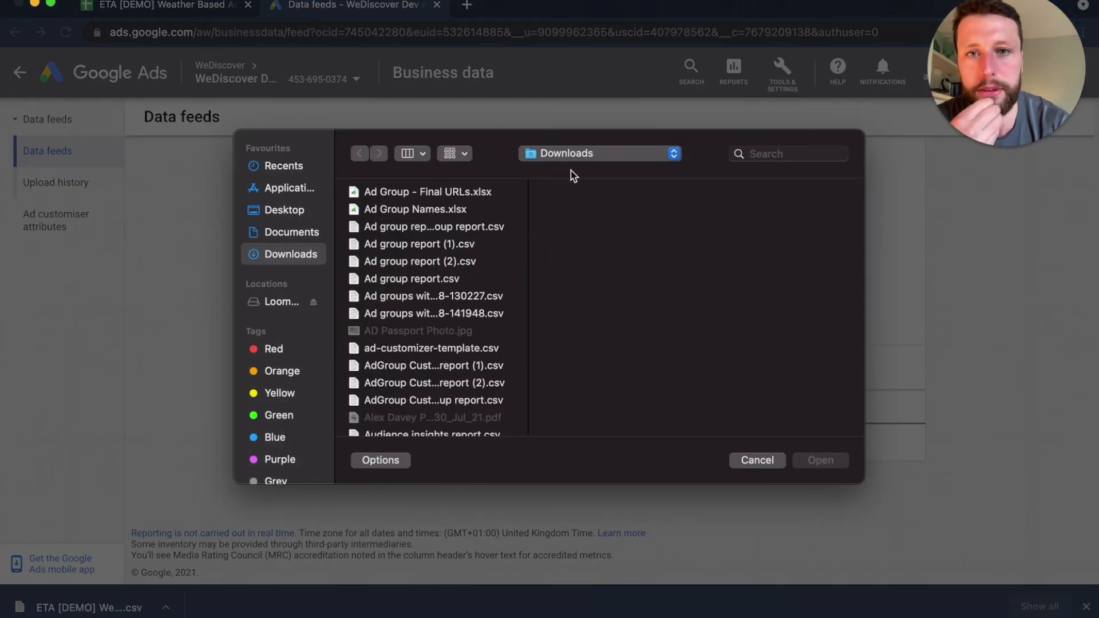
left_click(572, 158)
left_click(778, 160)
left_click(779, 155)
type("E")
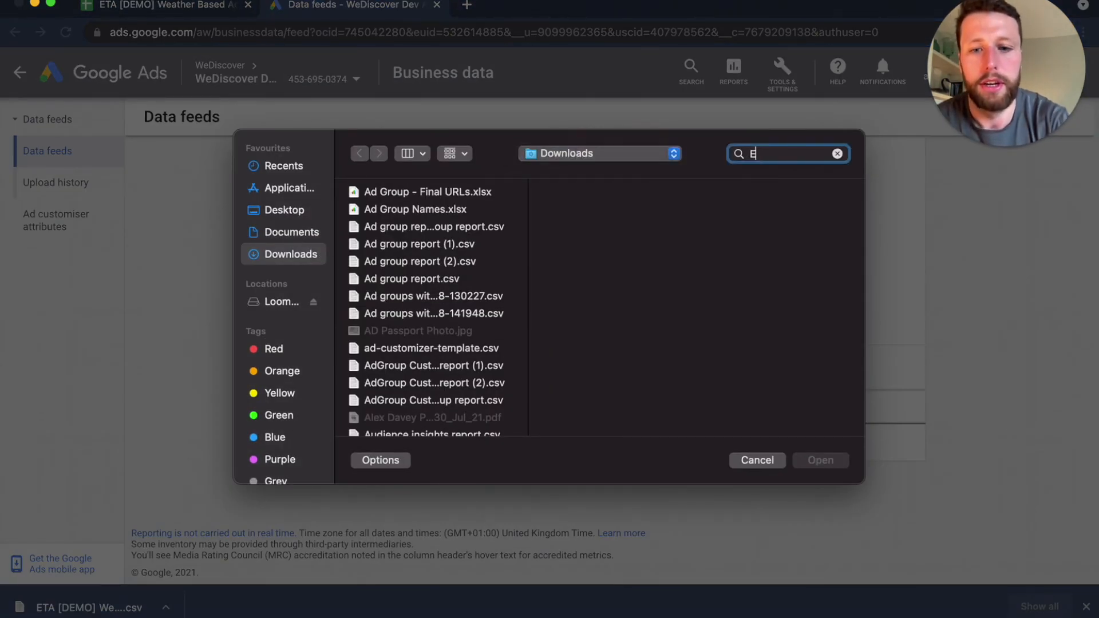
type("TA")
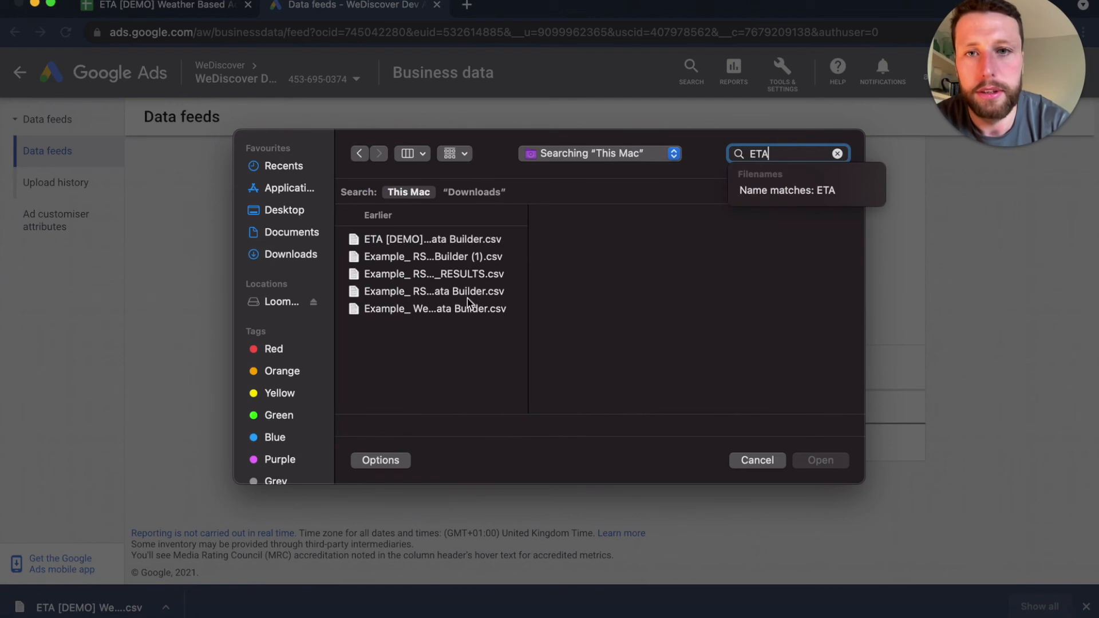
left_click(434, 239)
left_click(821, 460)
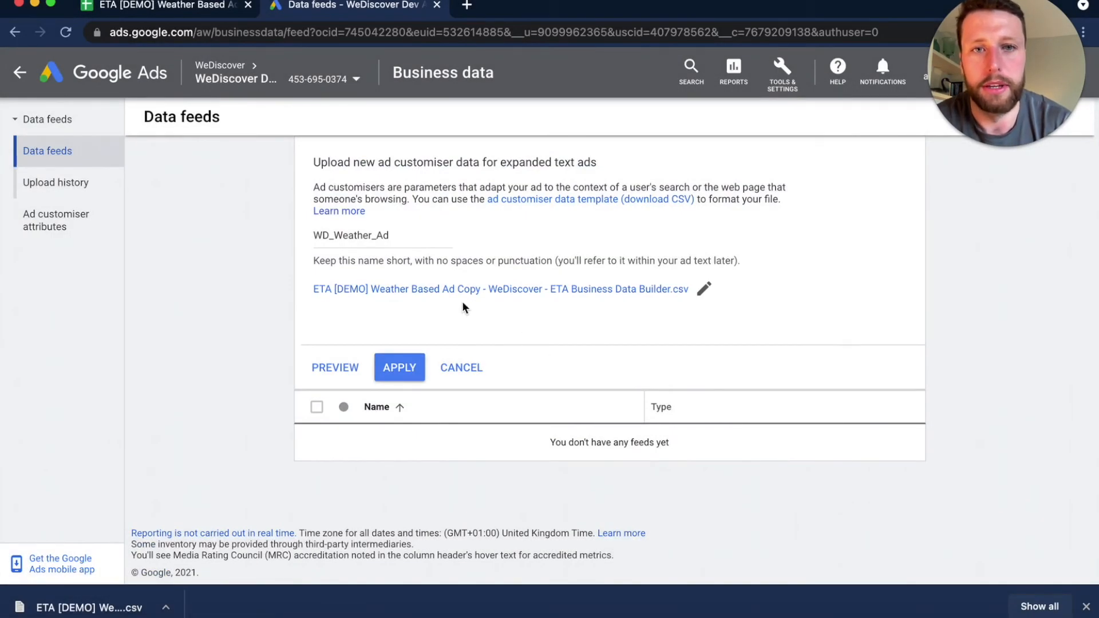
left_click(342, 362)
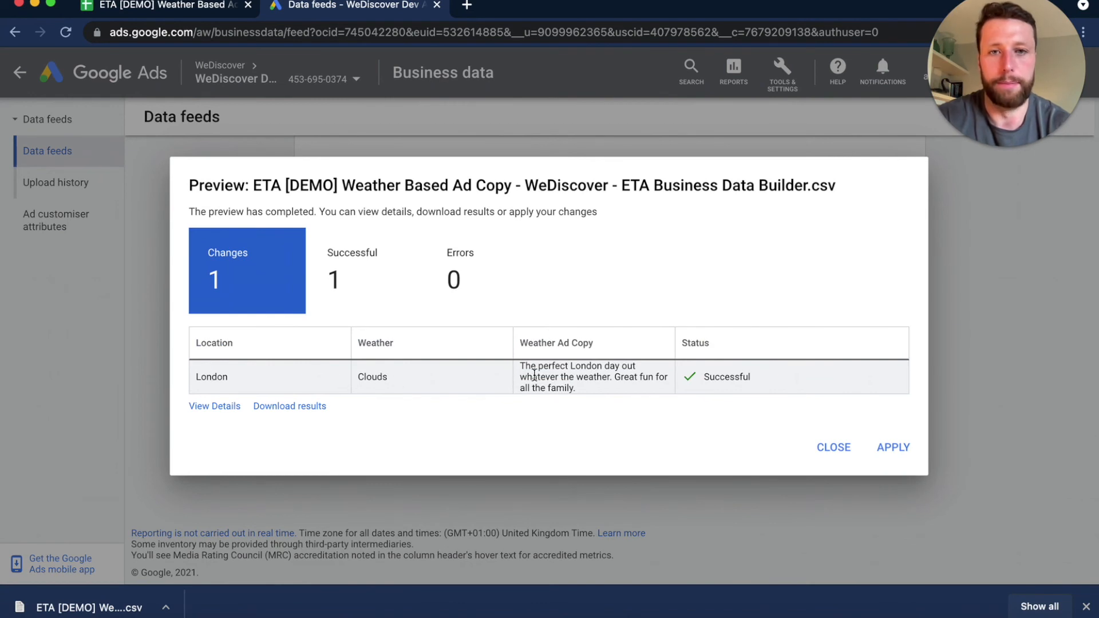
left_click(887, 447)
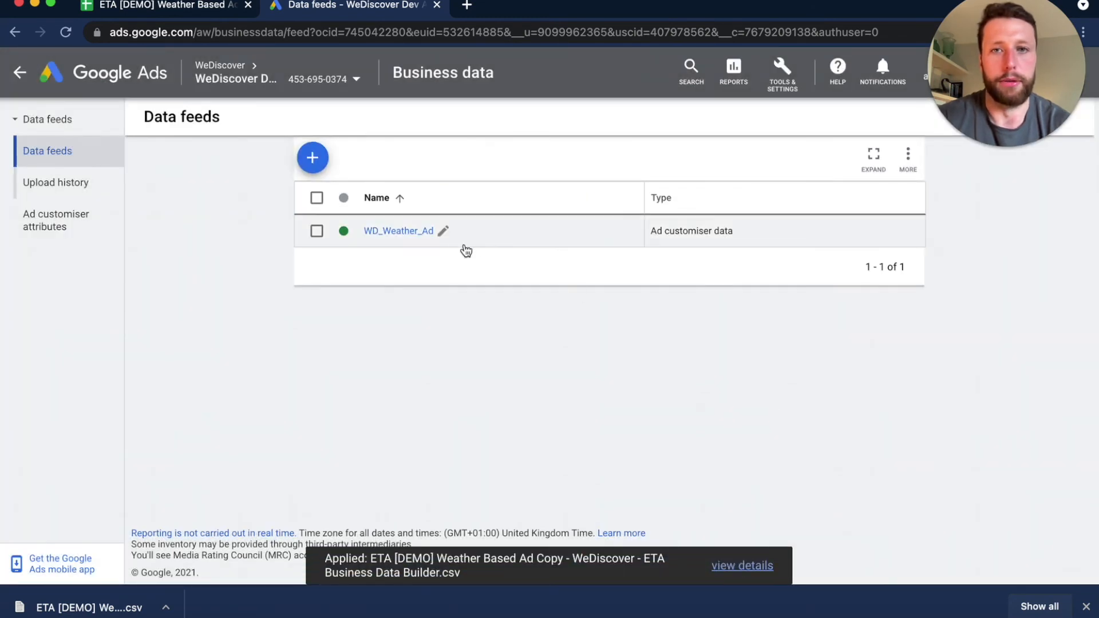
- Open the WD_Weather_Ad feed and examine its Location, Weather and Weather Ad Copy values
left_click(410, 232)
scroll(773, 300, "right", 3)
scroll(773, 300, "left", 5)
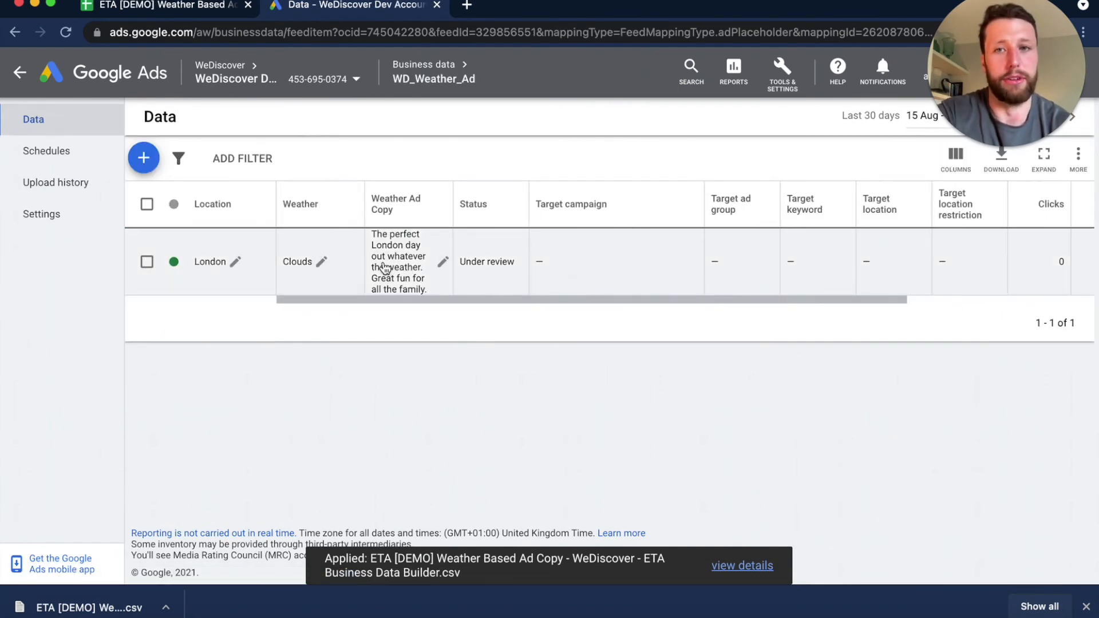
left_click(443, 261)
left_click(517, 311)
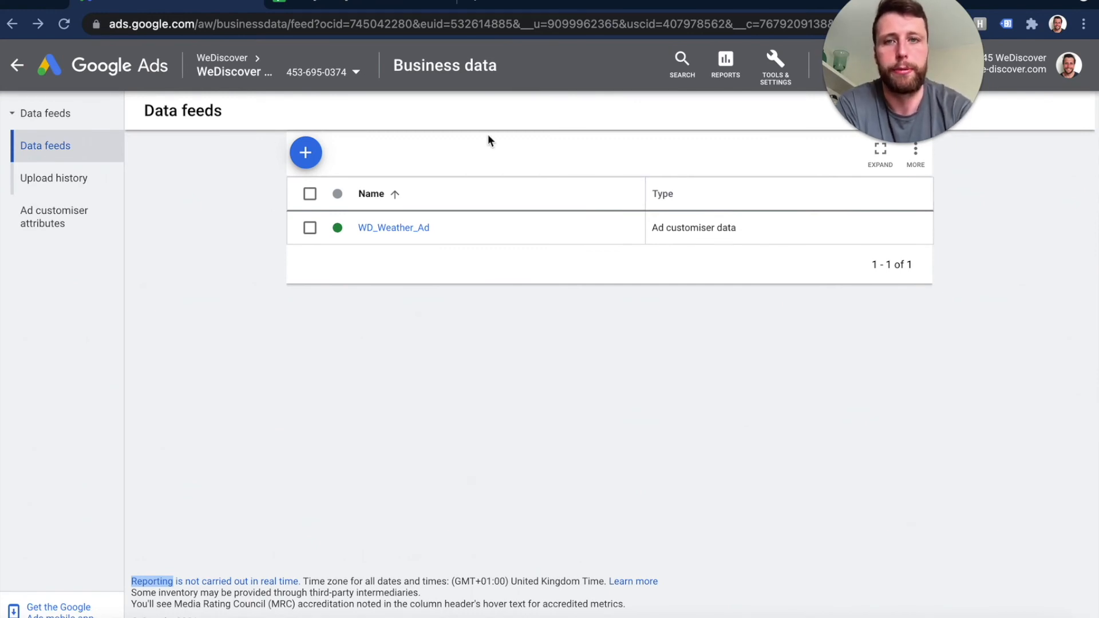
- Reopen the WD_Weather_Ad feed from business data and check the London row's status and target columns
left_click(777, 70)
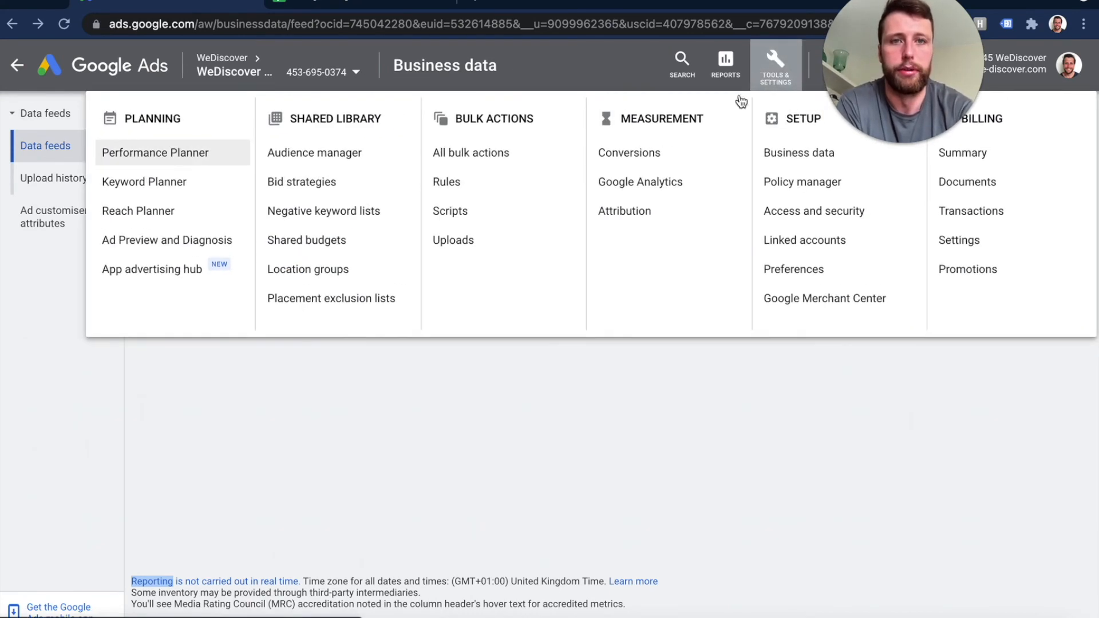
left_click(689, 402)
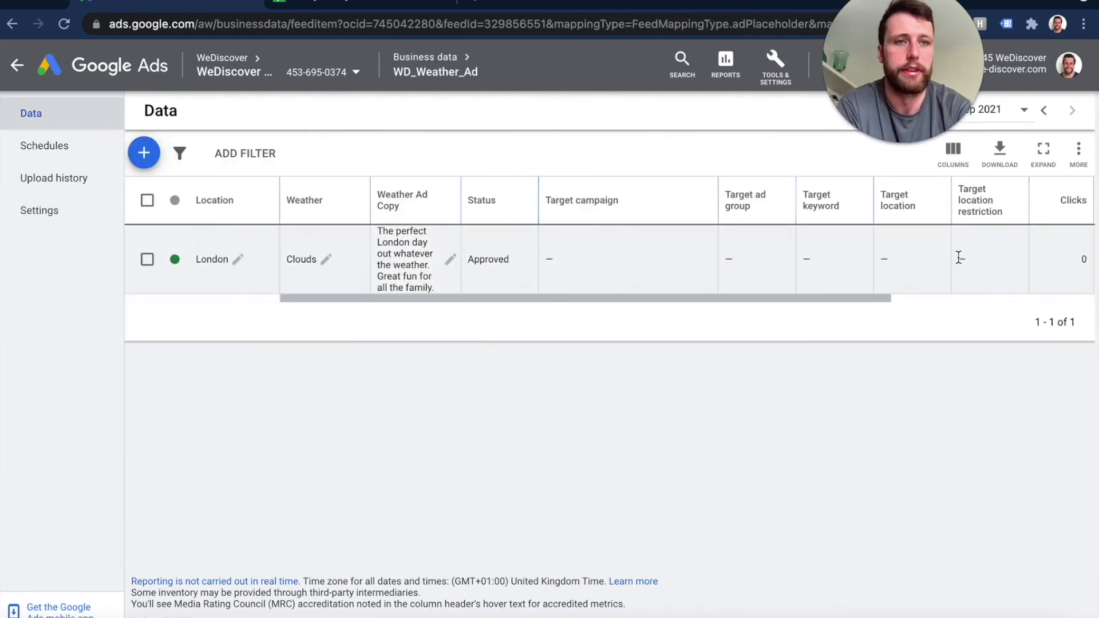
scroll(960, 257, "right", 2)
scroll(960, 258, "left", 2)
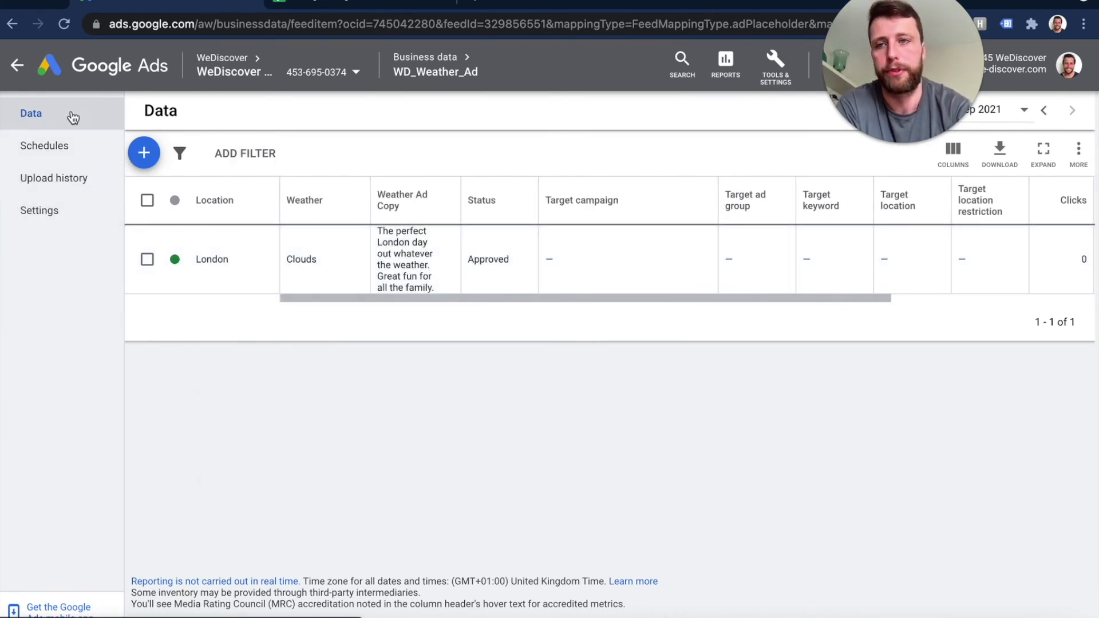
- Set the feed's scheduled upload source to Google Sheets and link the shared "ETA [DEMO] Weather Based Ad Copy - WeDiscover" spreadsheet
left_click(57, 147)
left_click(618, 242)
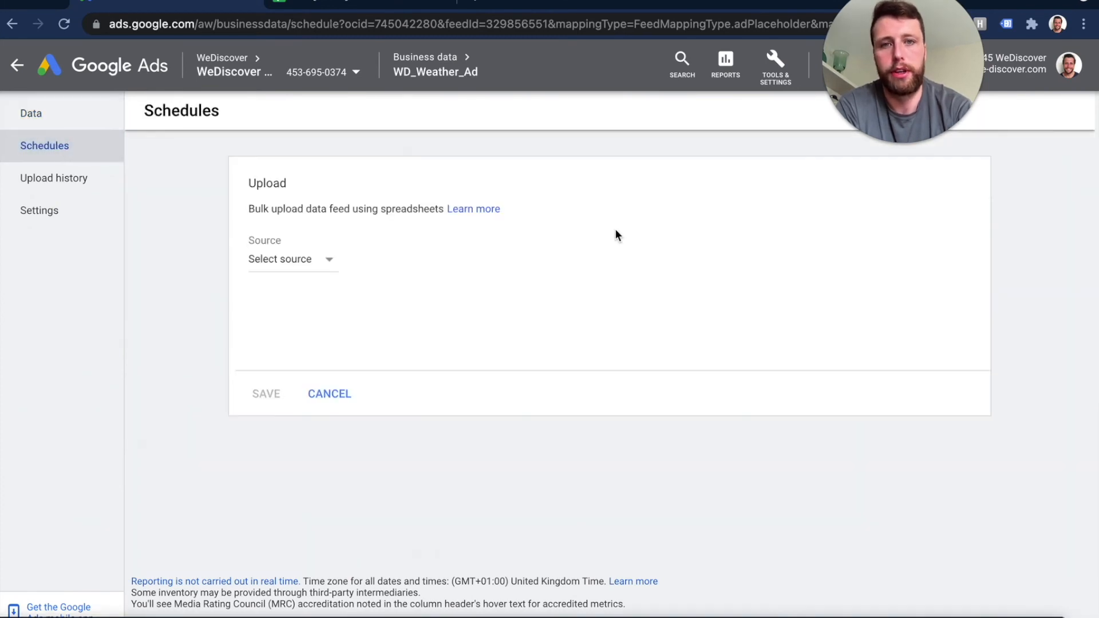
left_click(310, 261)
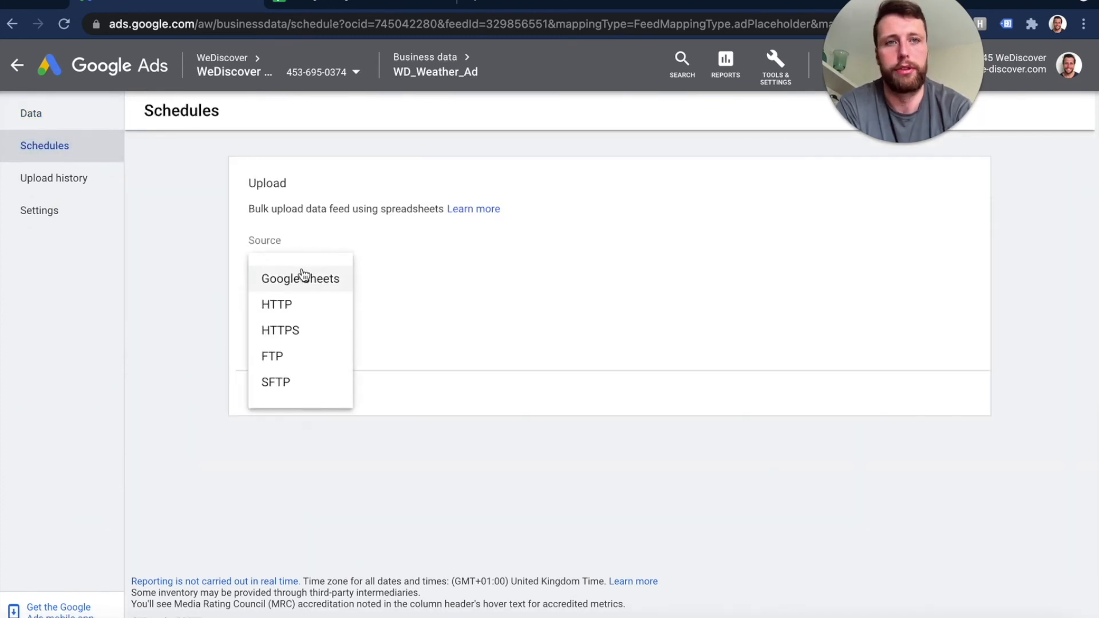
left_click(301, 276)
left_click(461, 255)
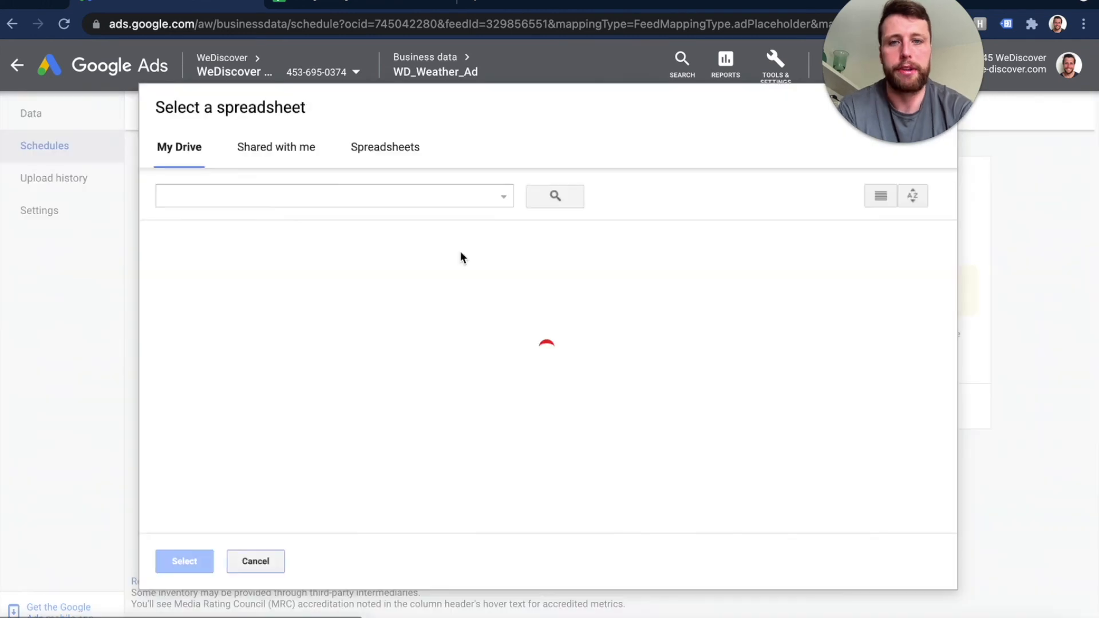
left_click(270, 143)
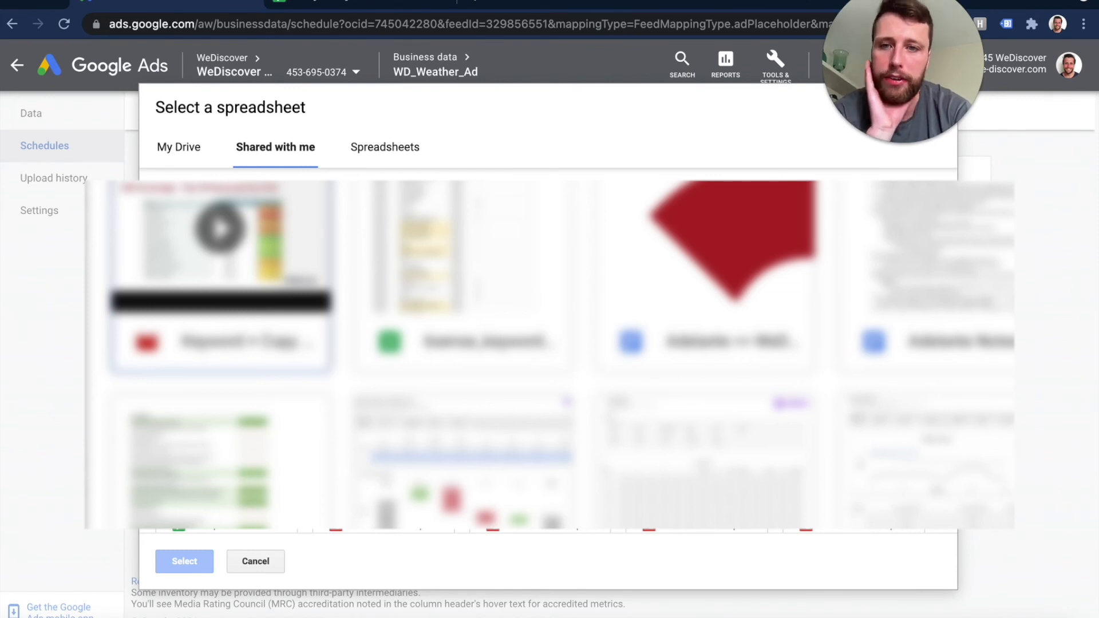
double_click(280, 301)
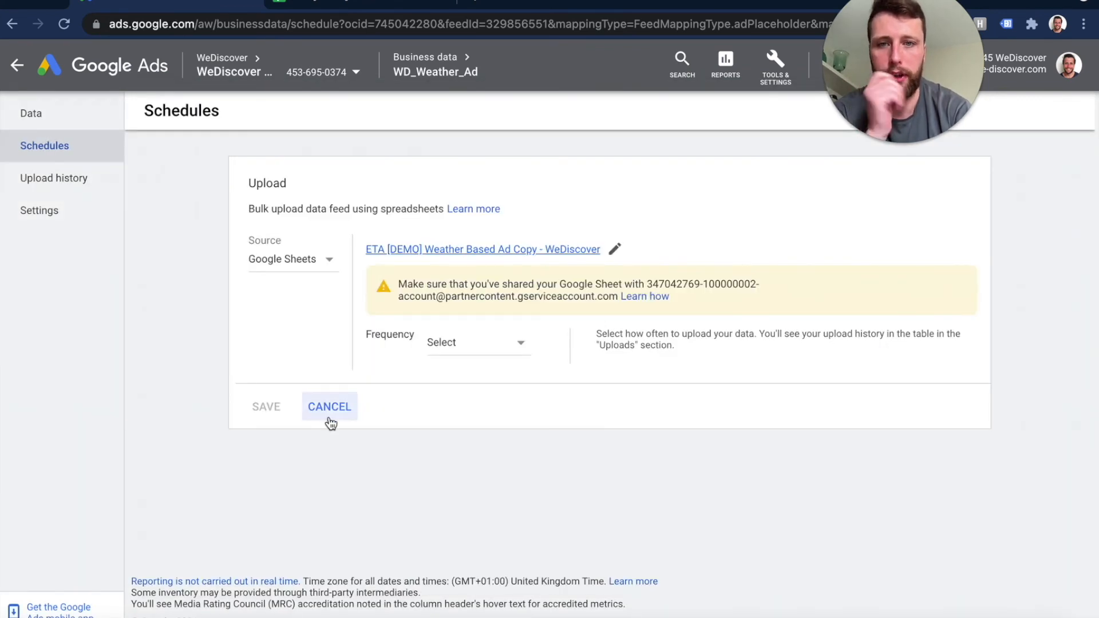
- Share the ETA spreadsheet in Google Sheets as Editor with the service account e-mail given in the upload schedule
left_click_drag(649, 287, 616, 300)
key("ctrl+c")
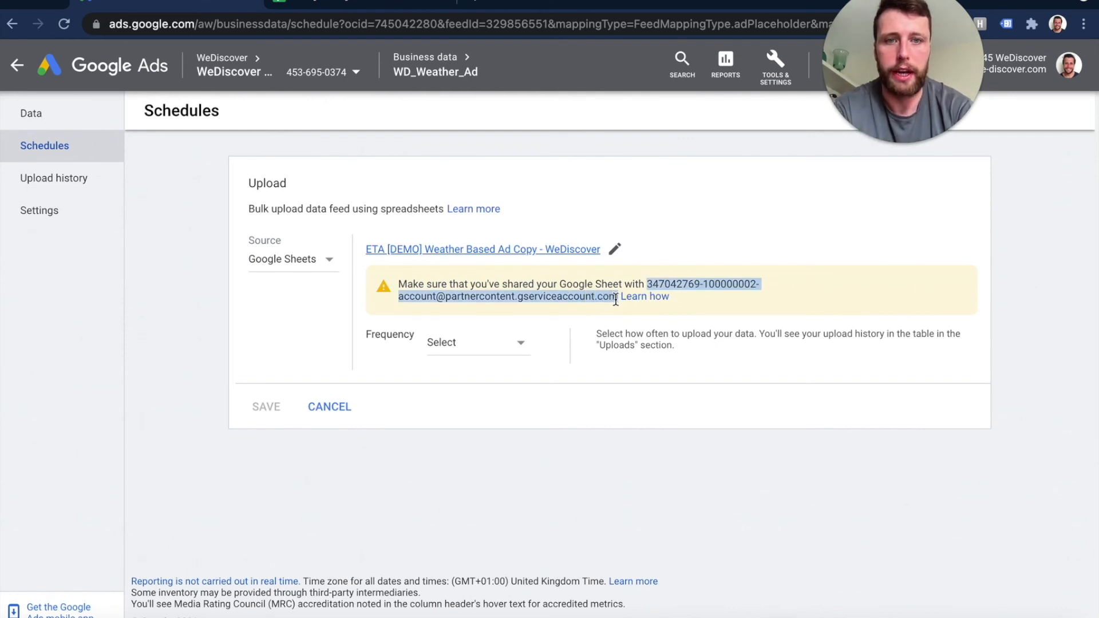
left_click(407, 1)
left_click(1017, 63)
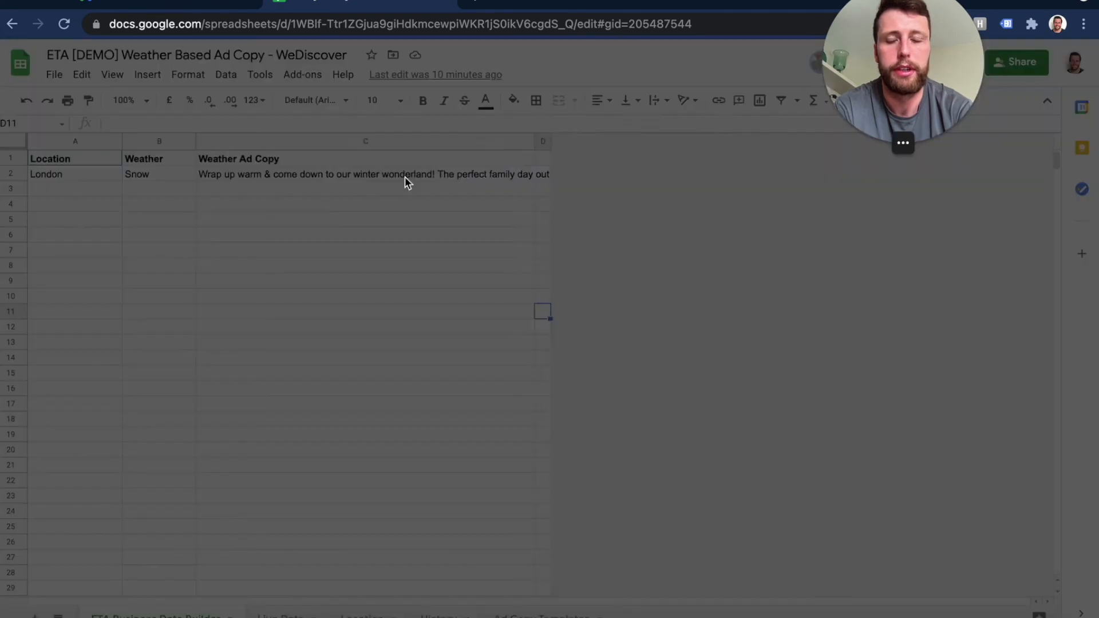
key("ctrl+v")
left_click(465, 223)
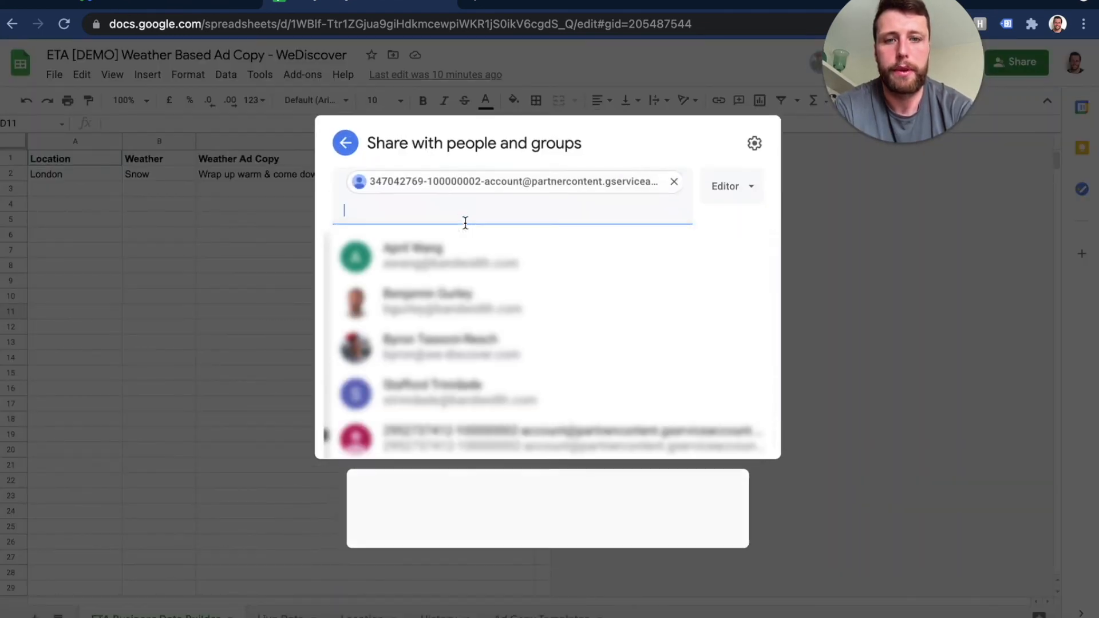
left_click(744, 471)
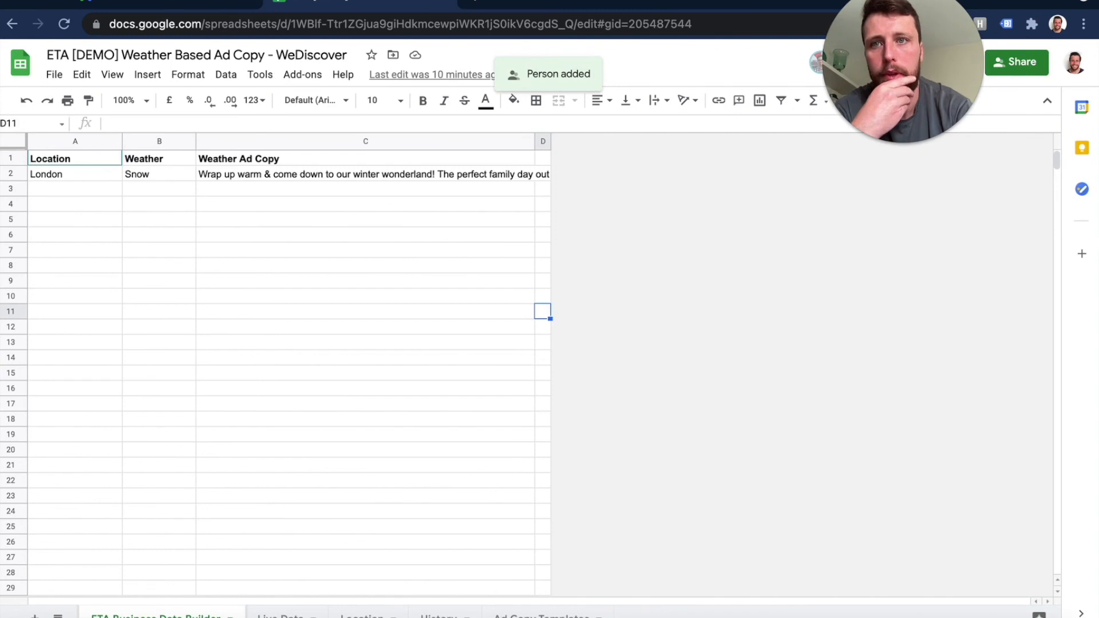
- Return to the Google Ads upload schedule, set its frequency to every 6 hours and save it
left_click(146, 2)
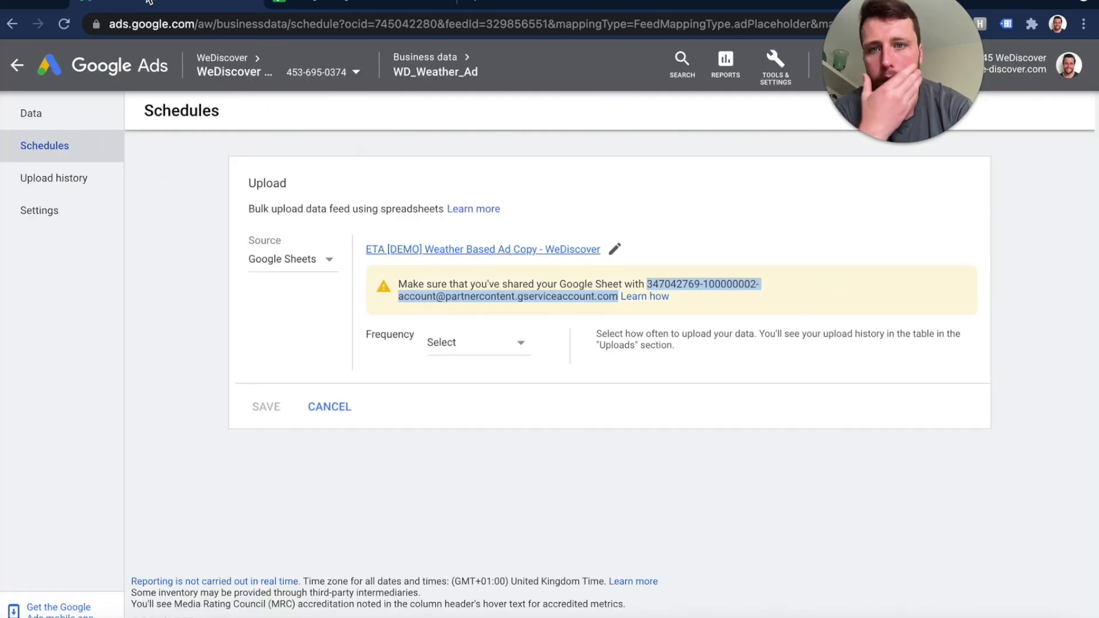
left_click(471, 344)
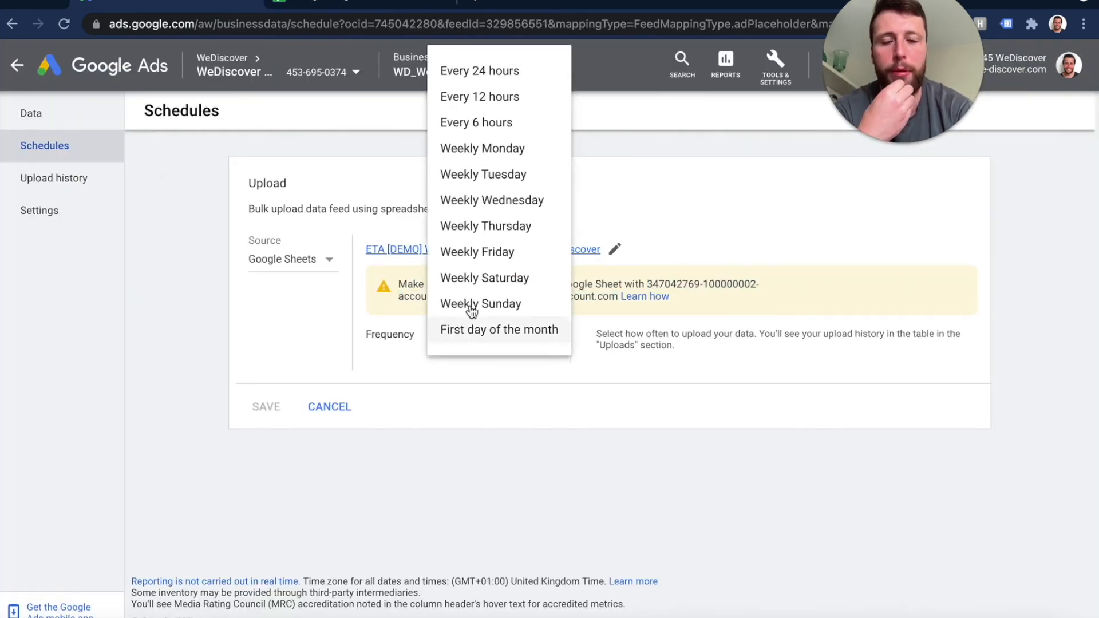
left_click(476, 123)
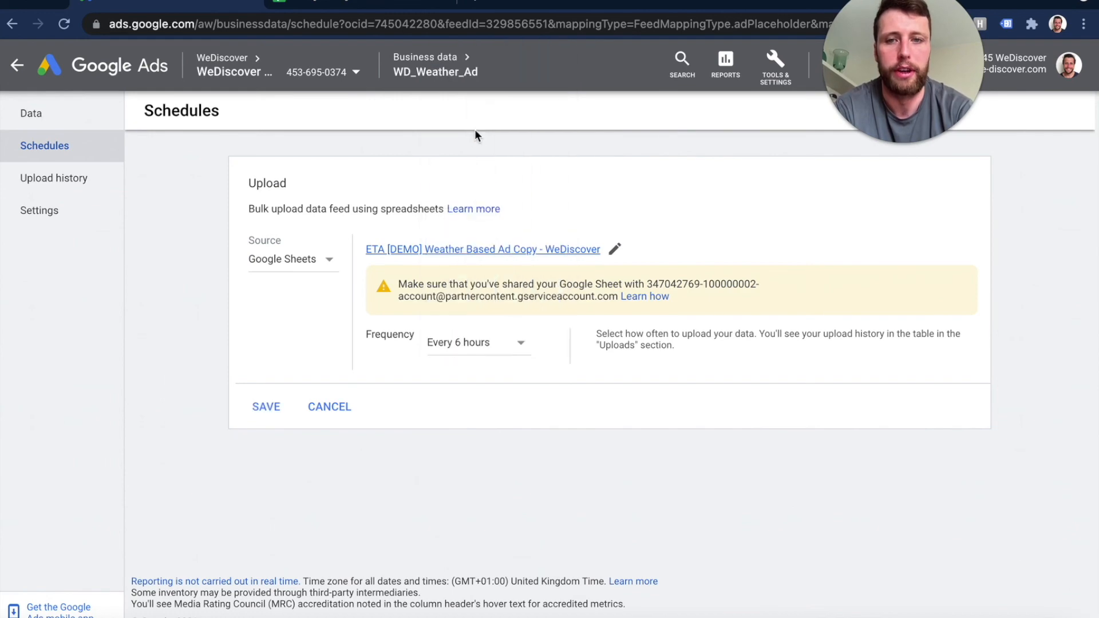
left_click(275, 409)
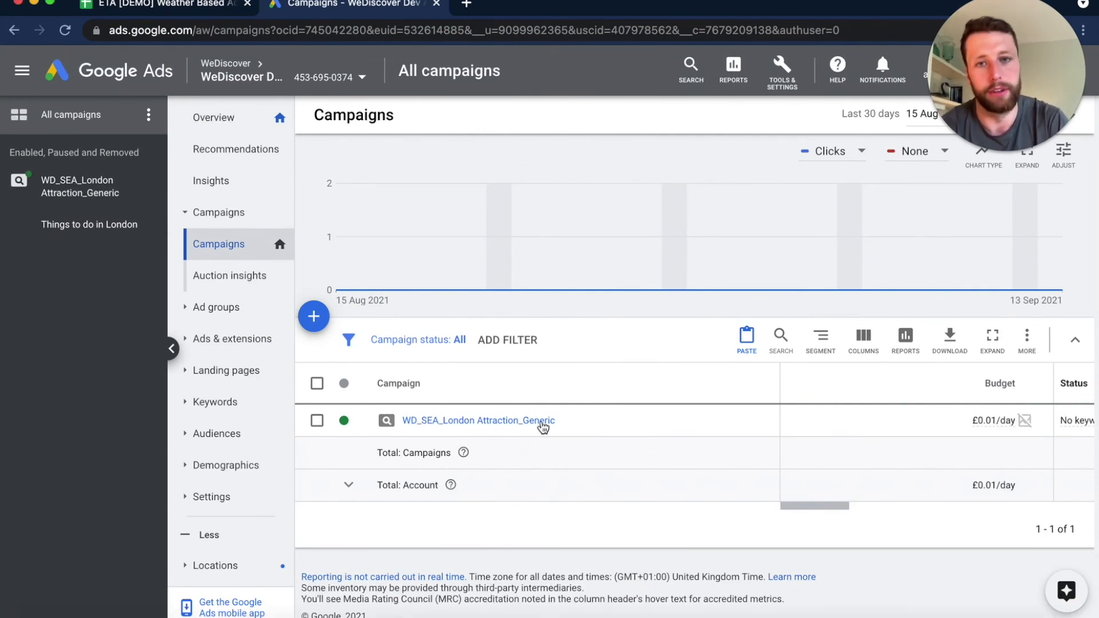
- Open the first text ad in the Things to do in London ad group of WD_SEA_London Attraction_Generic for editing
left_click(488, 425)
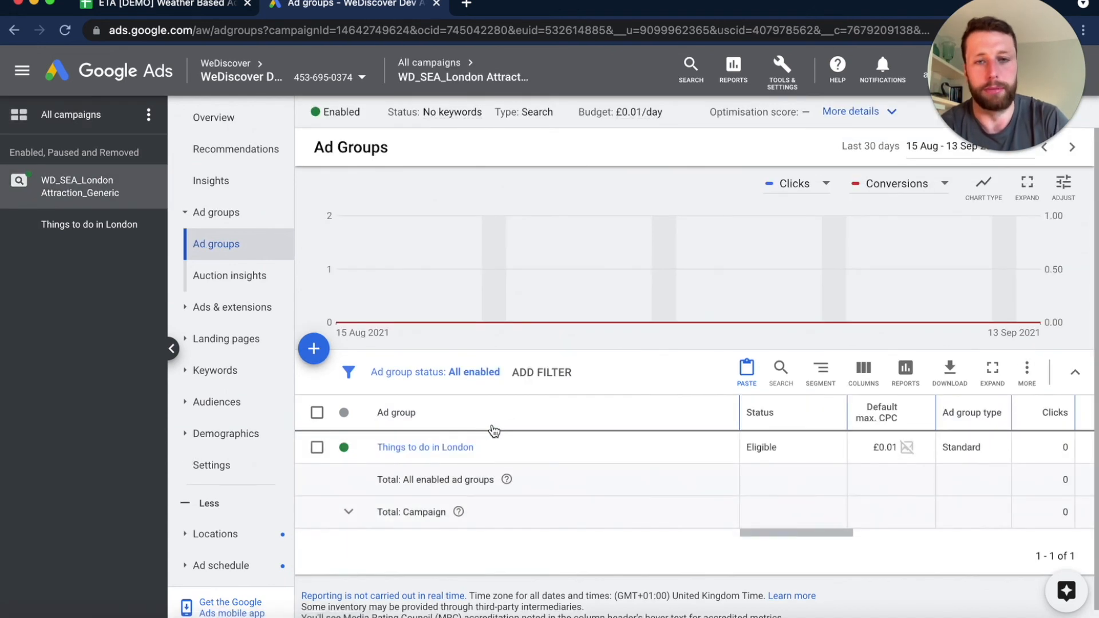
left_click(434, 429)
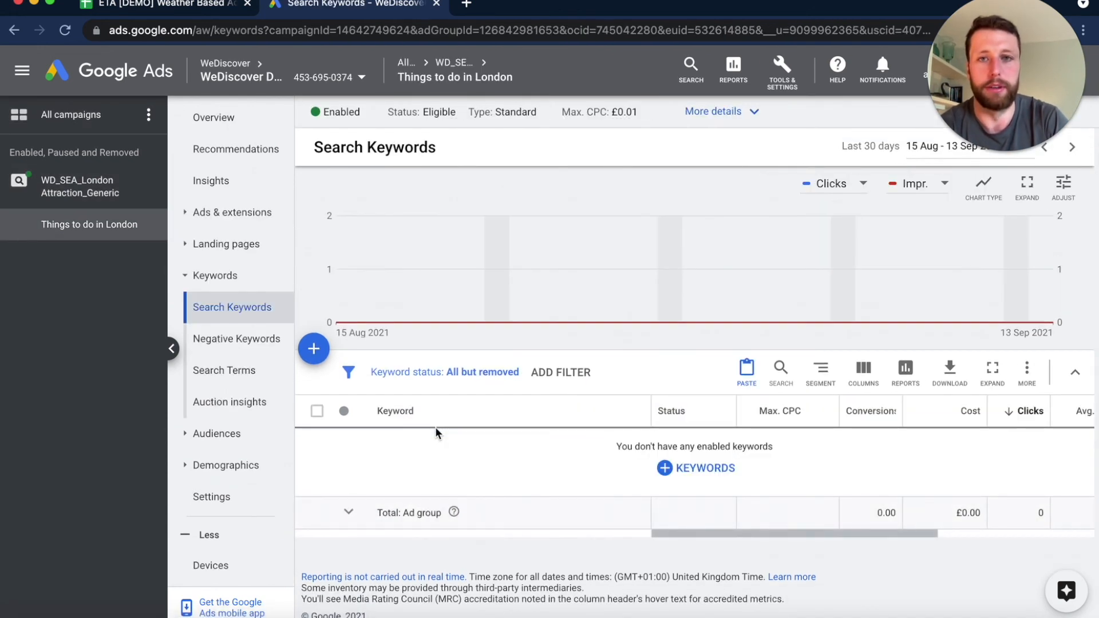
left_click(232, 212)
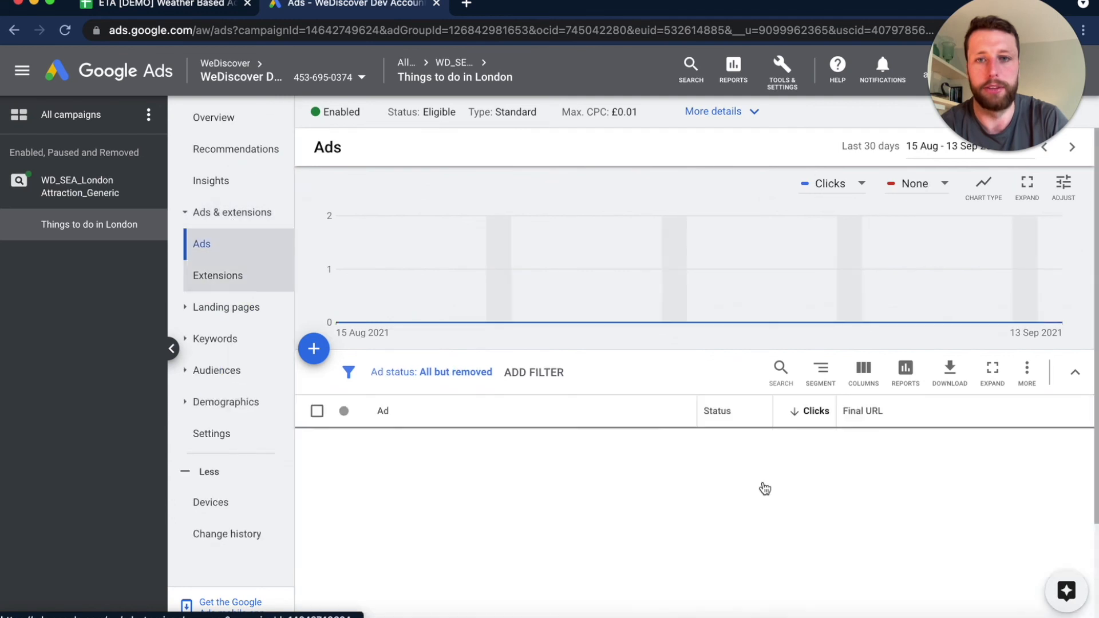
scroll(687, 498, "down", 2)
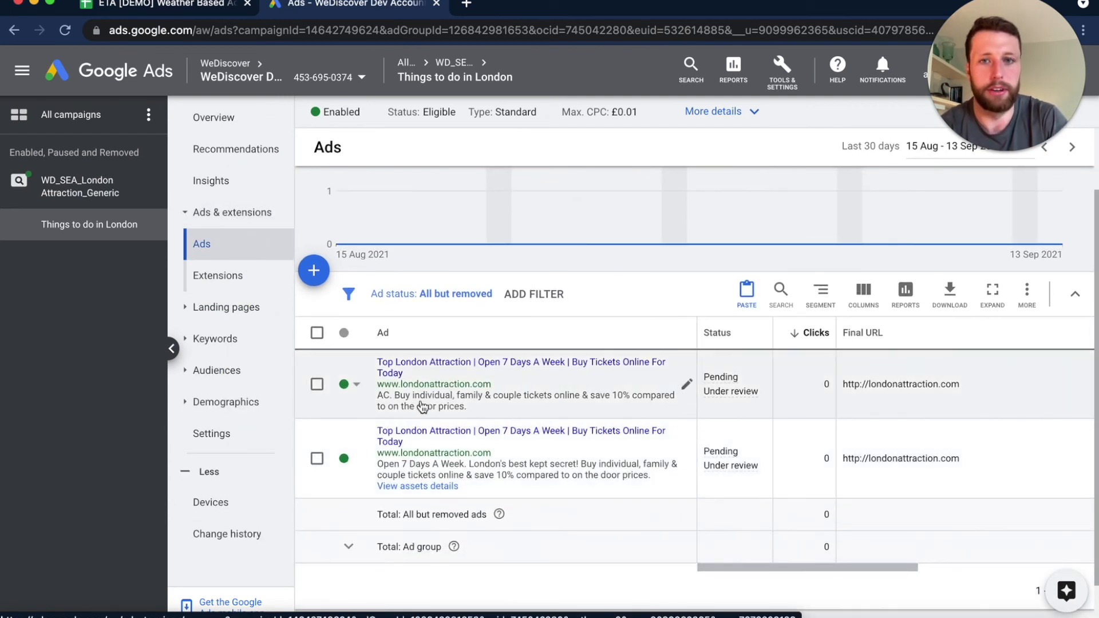
left_click(687, 385)
left_click(687, 397)
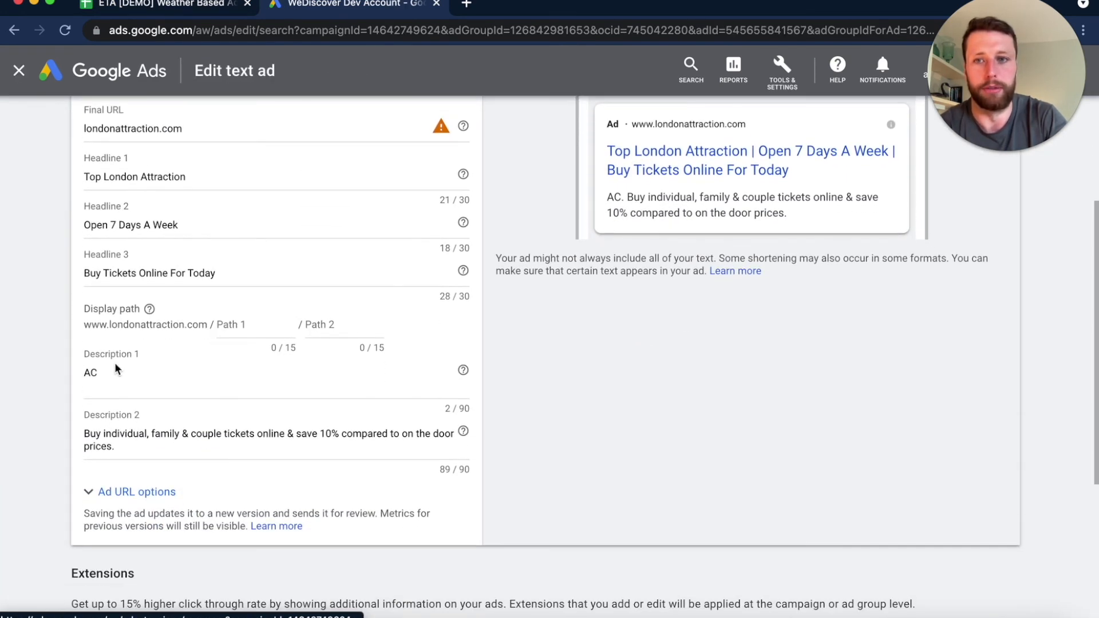
- Replace the text ad's Description 1 with an ad customiser that inserts the Weather Ad Copy attribute of WD_Weather_Ad
left_click(115, 371)
key("BackSpace")
key("BackSpace")
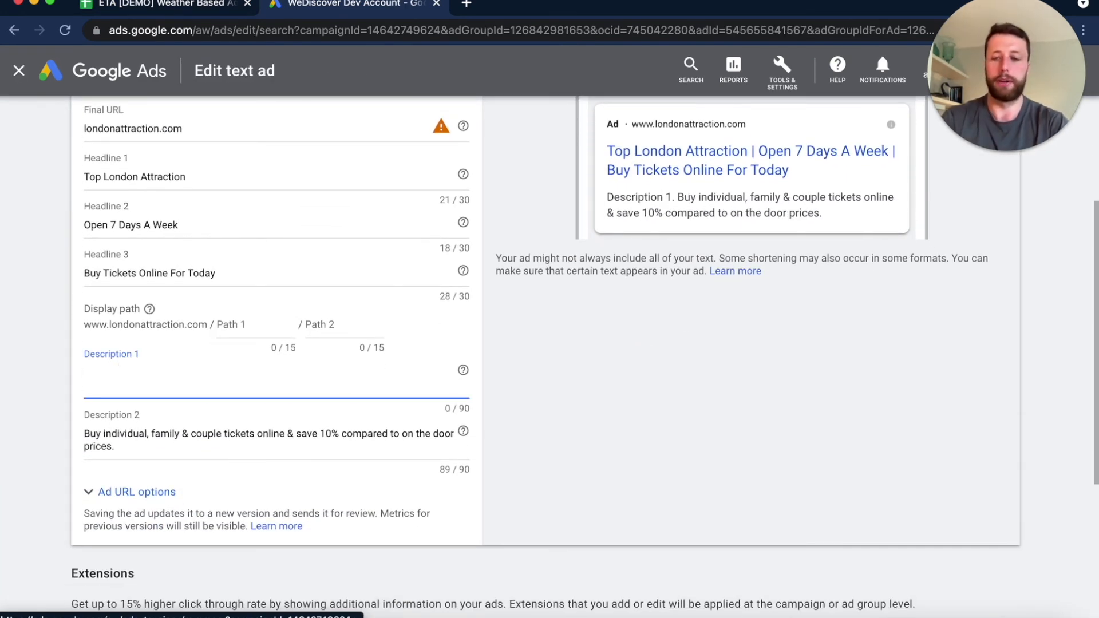
type("{")
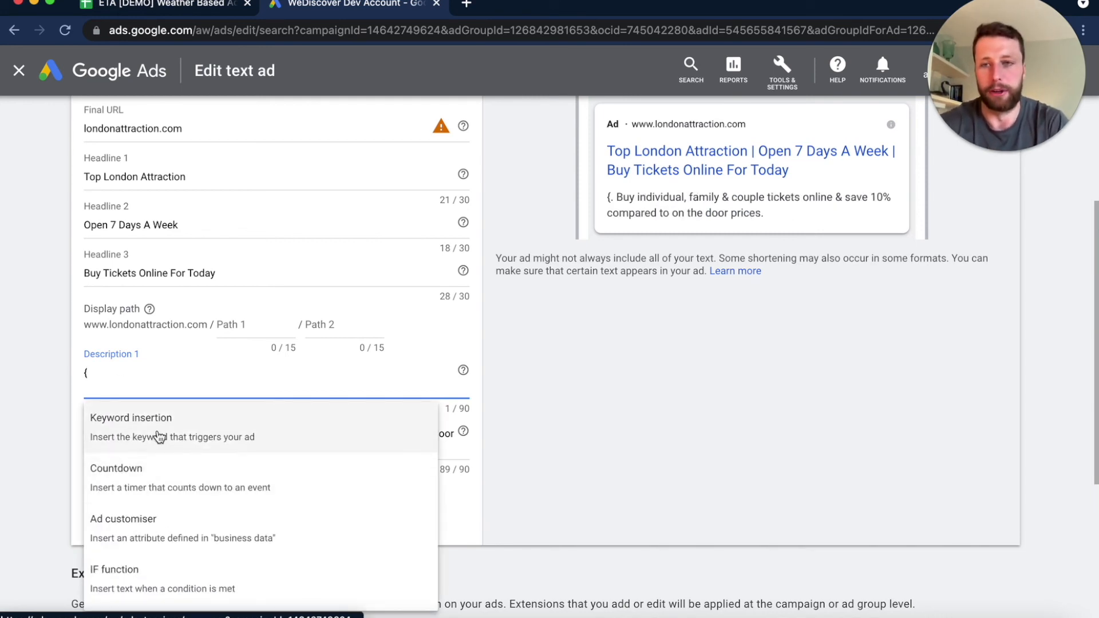
left_click(202, 540)
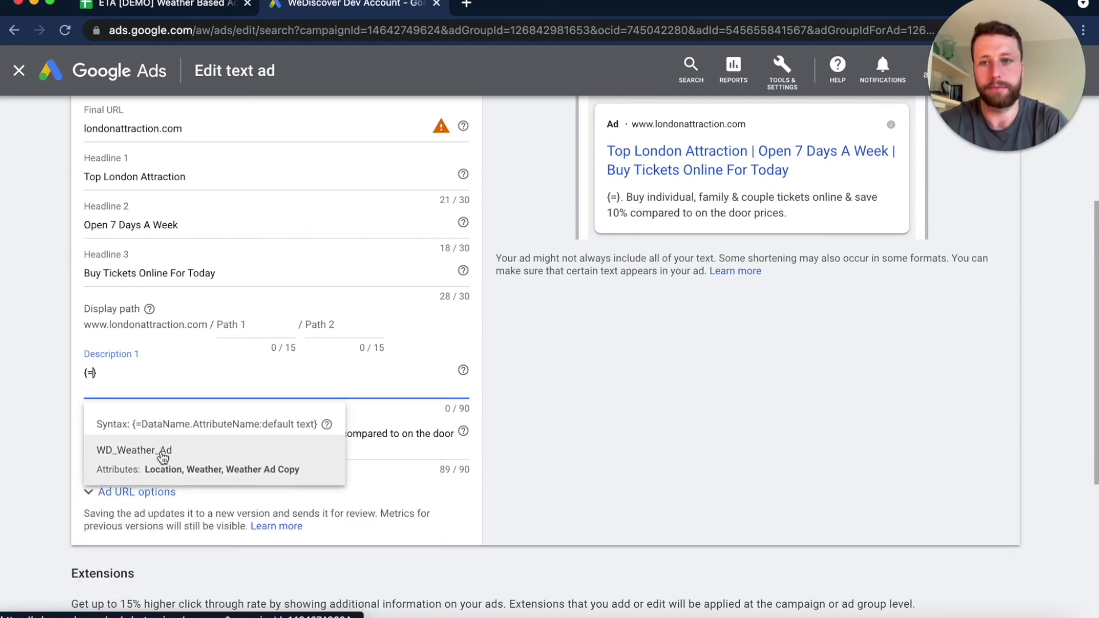
left_click(245, 469)
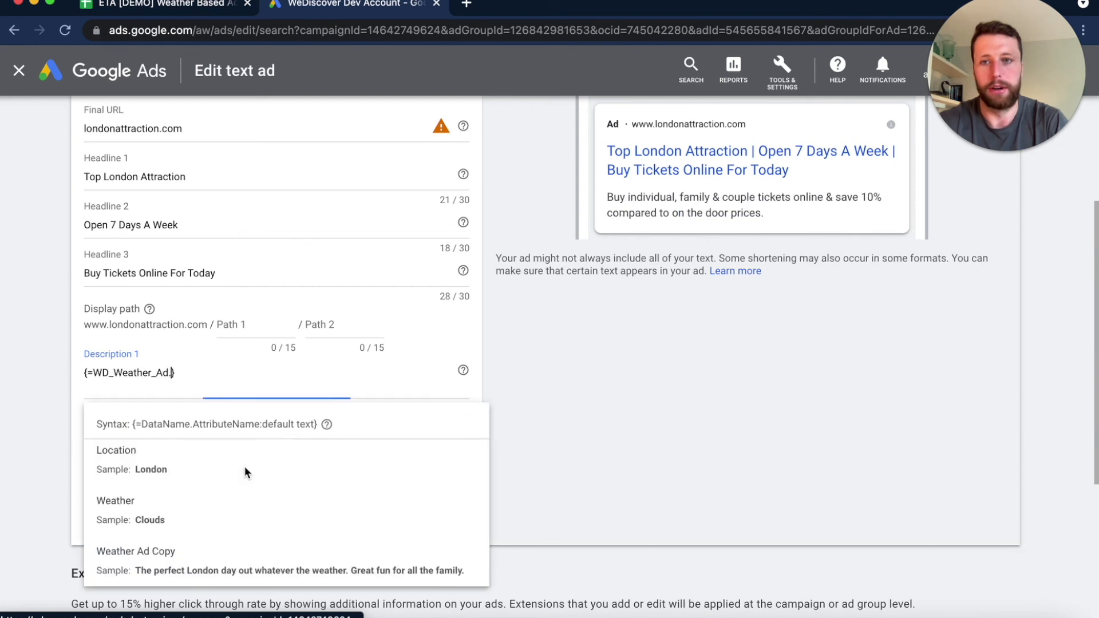
left_click(194, 568)
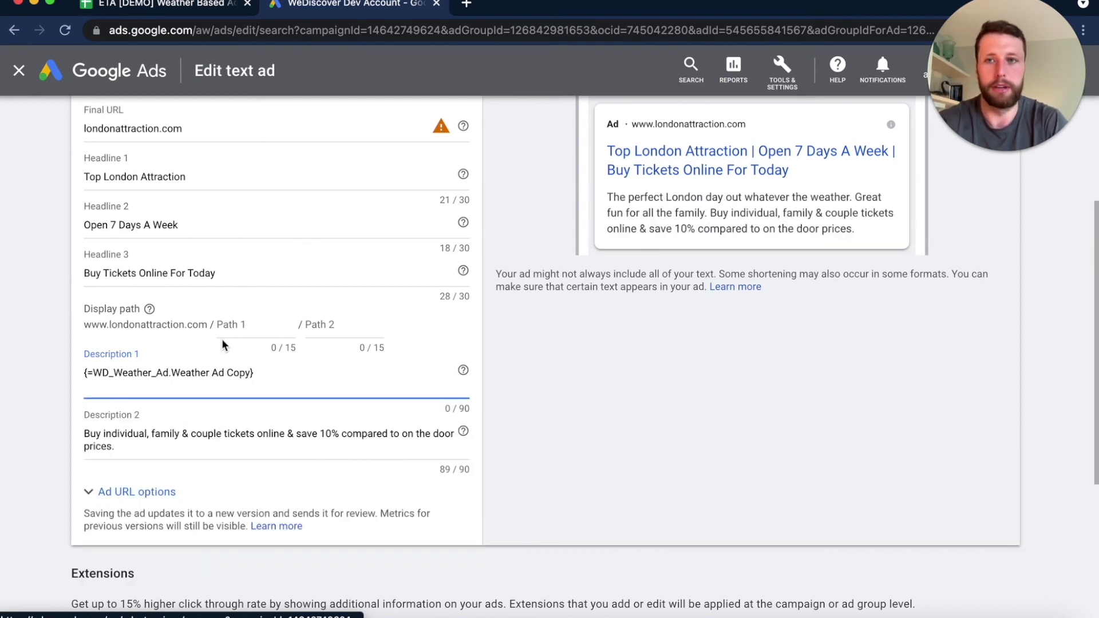
- Compare the word London in Headline 1 with the Location entry in the ETA spreadsheet in Google Sheets, and return to the Google Ads text ad
scroll(222, 338, "up", 1)
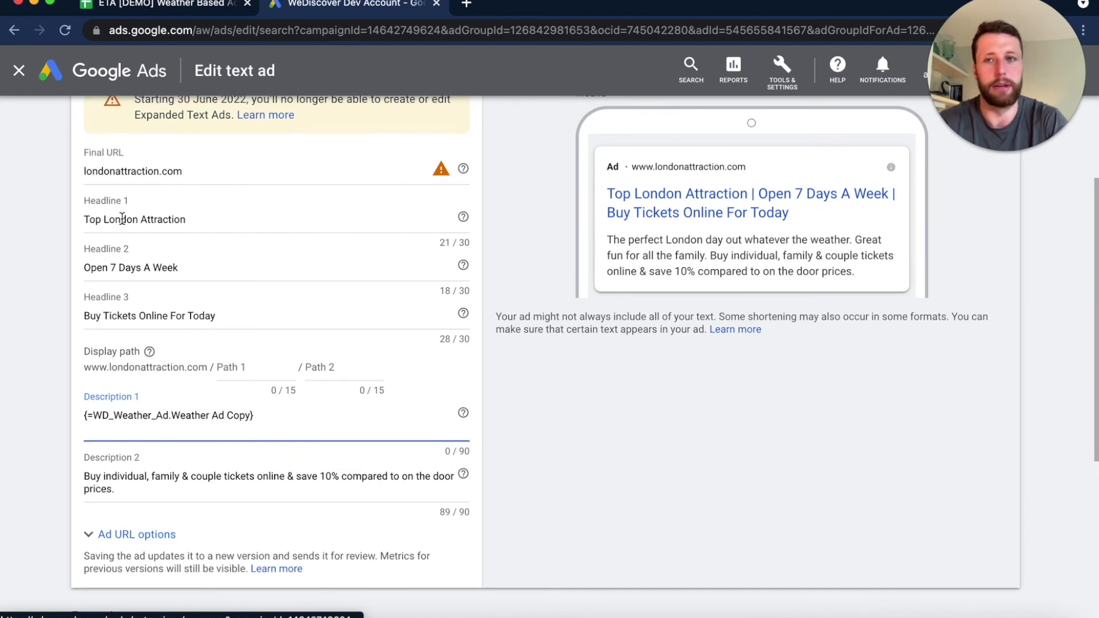
double_click(122, 218)
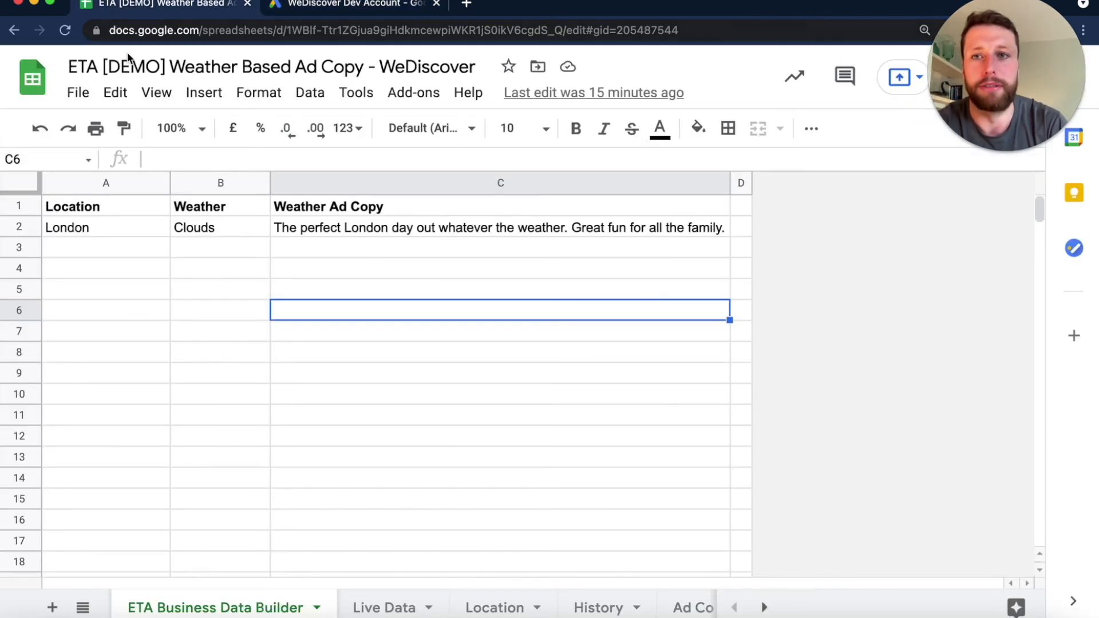
left_click(114, 4)
left_click(55, 228)
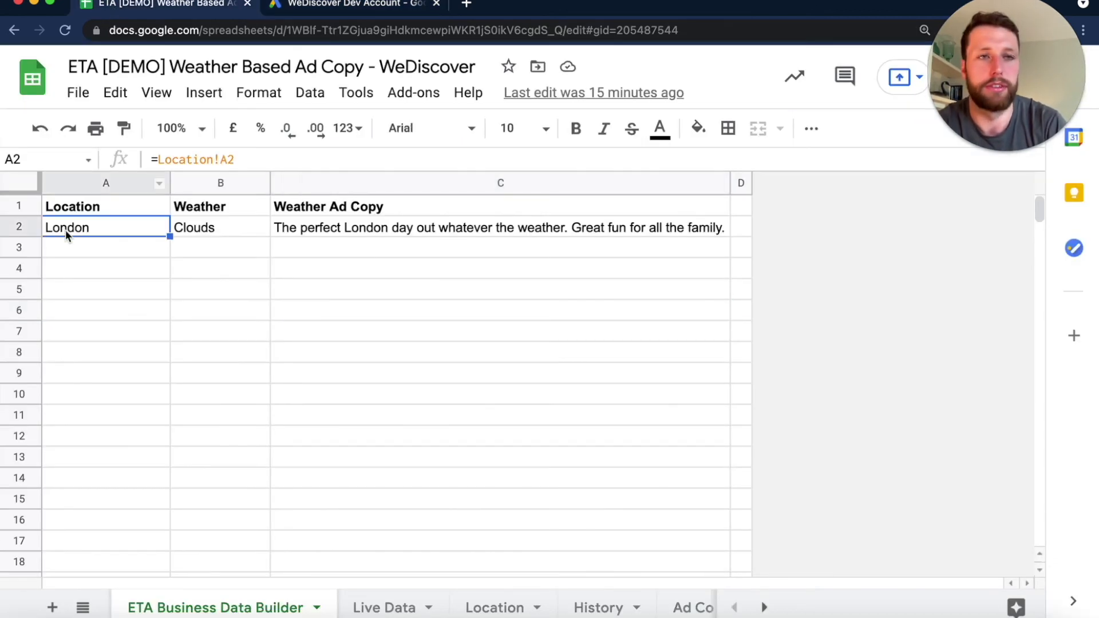
left_click(360, 5)
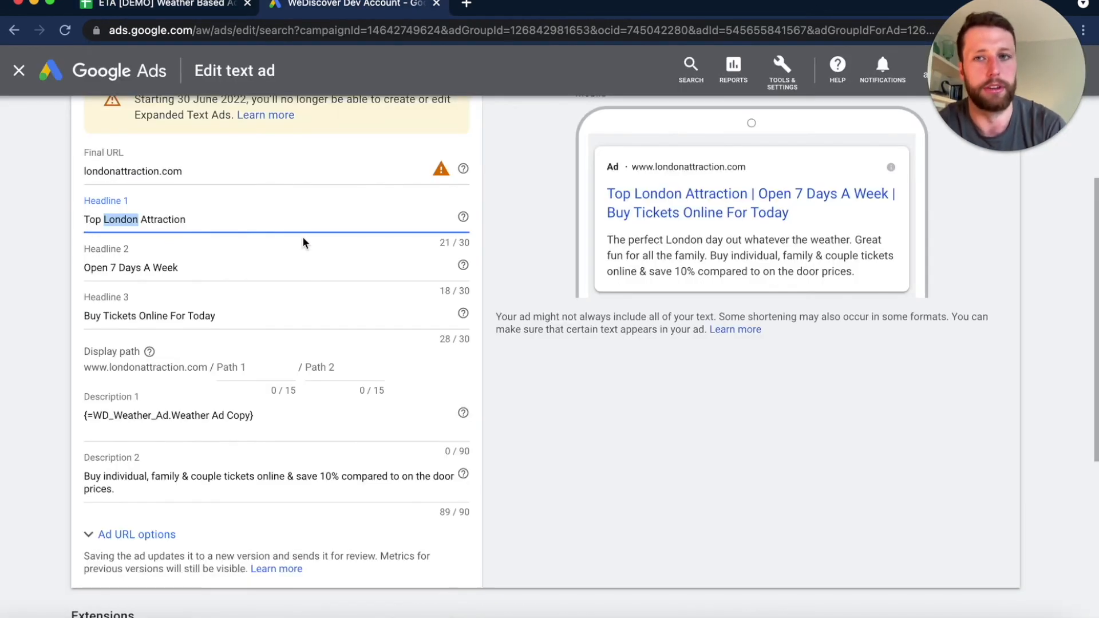
left_click(151, 221)
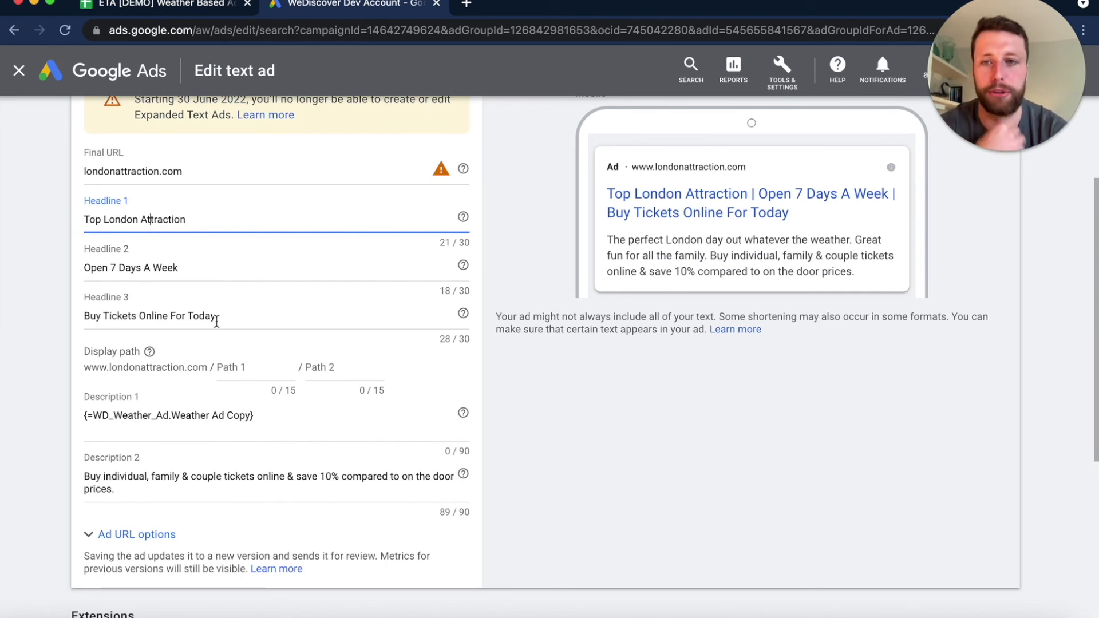
- Check the weather ad copy in the mobile preview and save the text ad
scroll(246, 413, "down", 3)
scroll(246, 413, "up", 5)
scroll(249, 413, "down", 1)
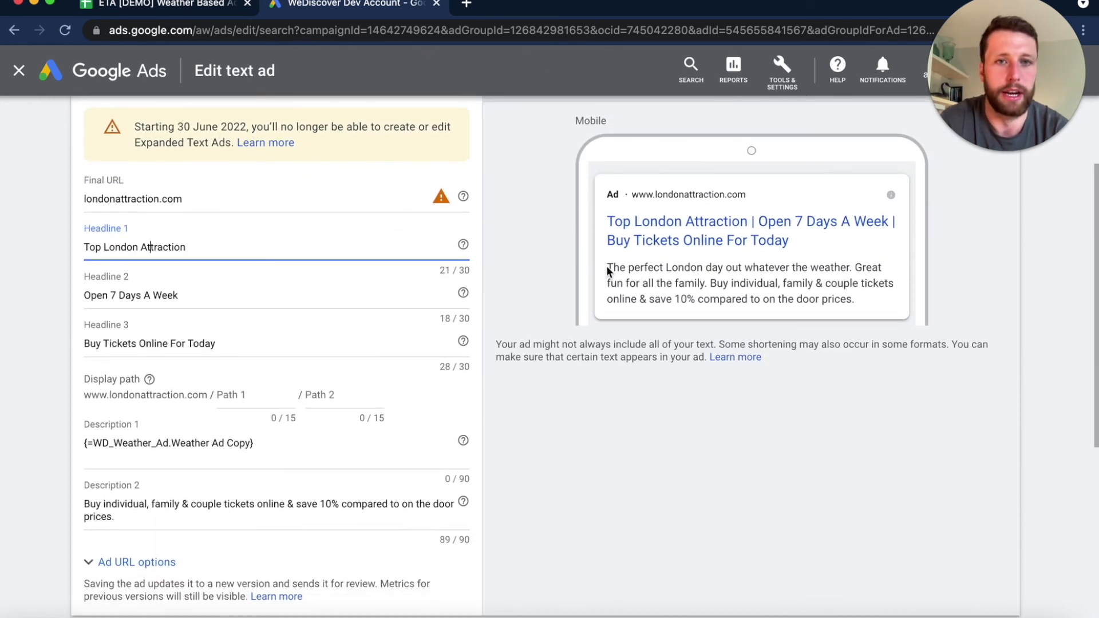
left_click_drag(608, 270, 762, 284)
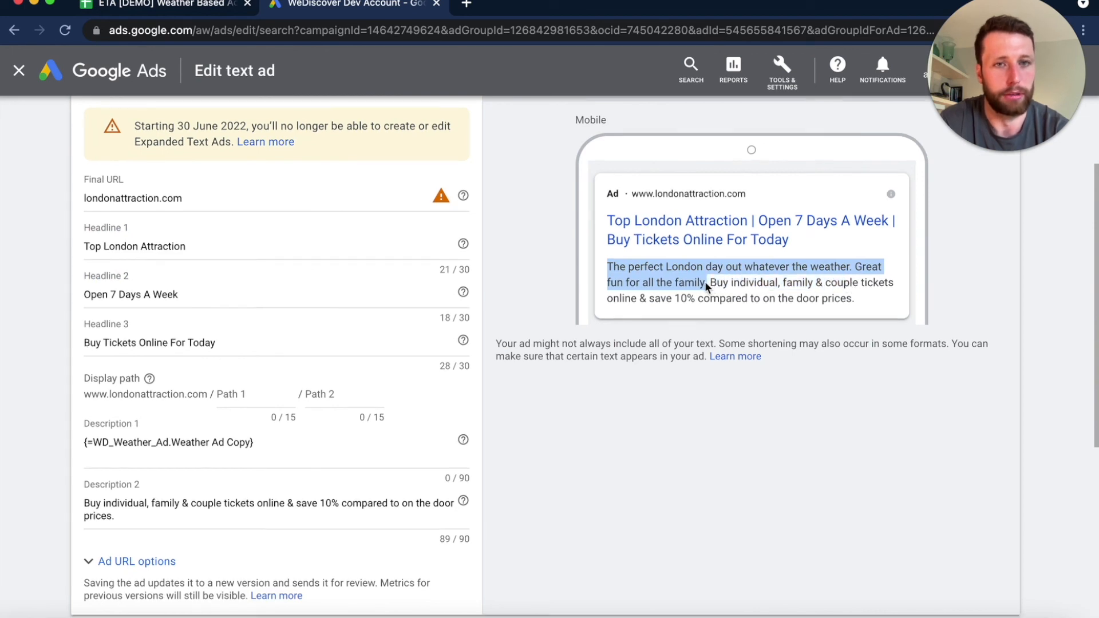
scroll(707, 284, "down", 6)
left_click(104, 567)
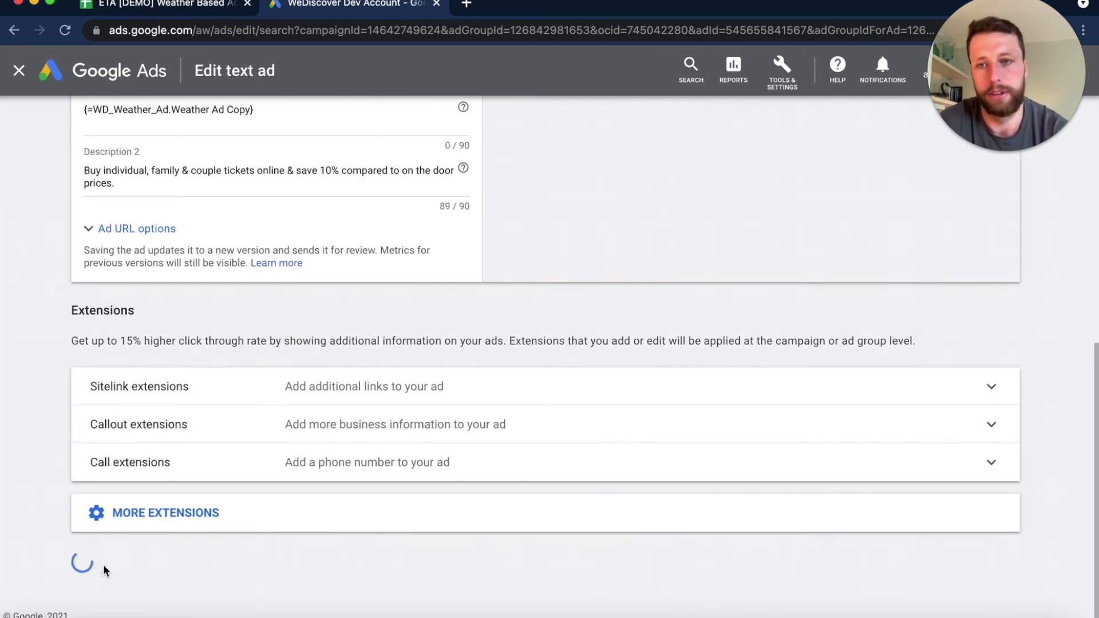
- Reopen the text ad containing the weather customiser for editing and go to its Description 1
scroll(371, 507, "down", 3)
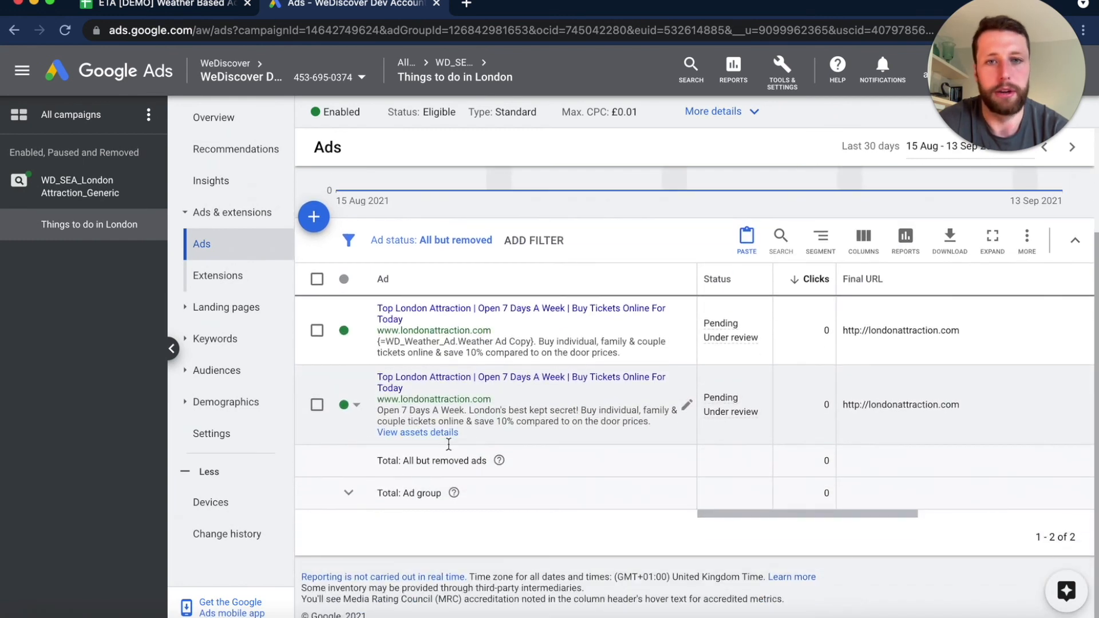
left_click(687, 331)
left_click(712, 343)
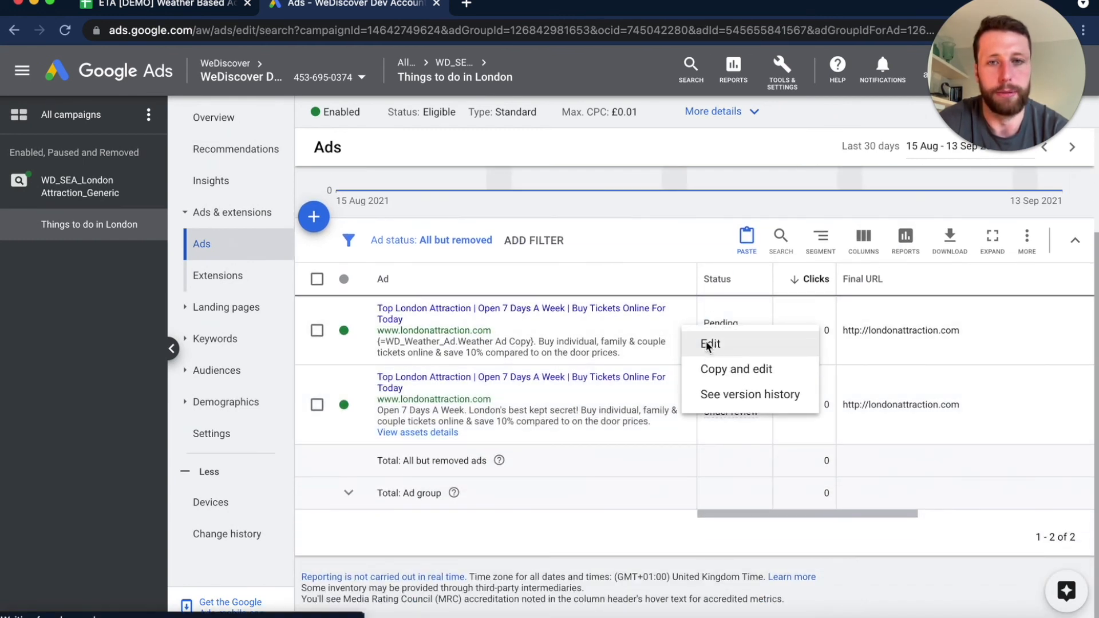
scroll(359, 329, "down", 5)
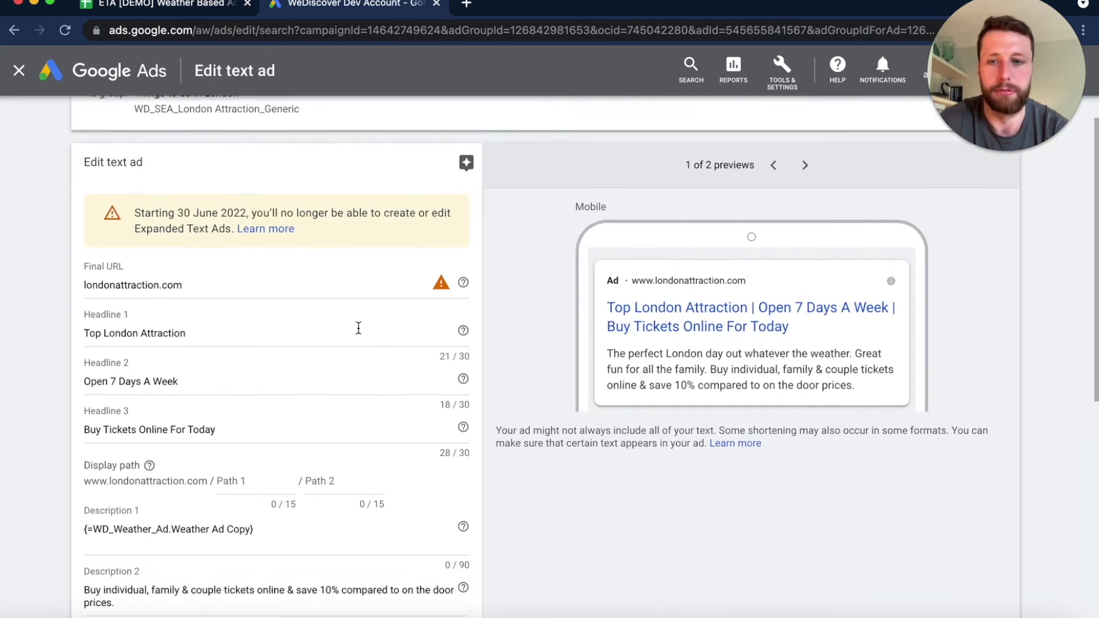
left_click(259, 438)
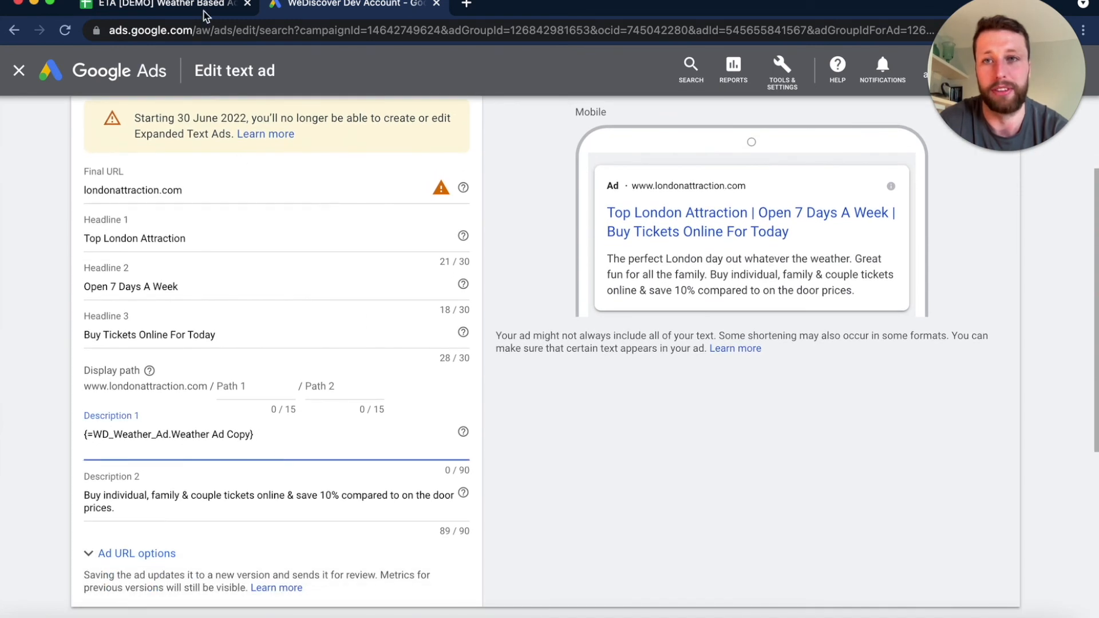
- Switch to the ETA spreadsheet in Google Sheets and review the Description 1 copy for each weather type in Ad Copy Templates
left_click(186, 4)
scroll(535, 606, "right", 2)
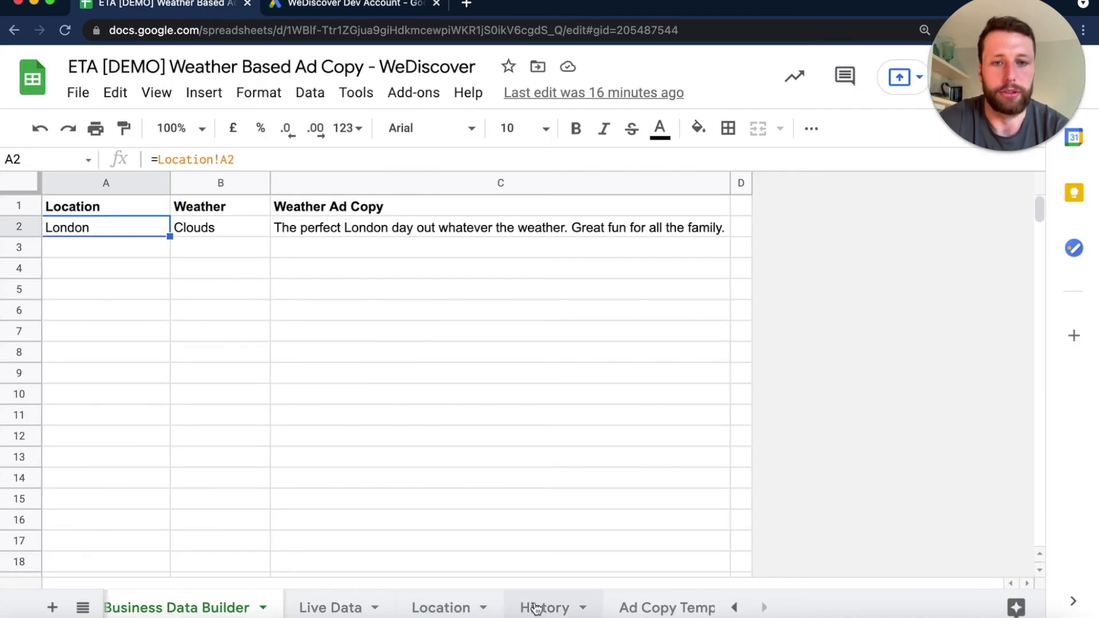
left_click(597, 606)
scroll(424, 457, "down", 3)
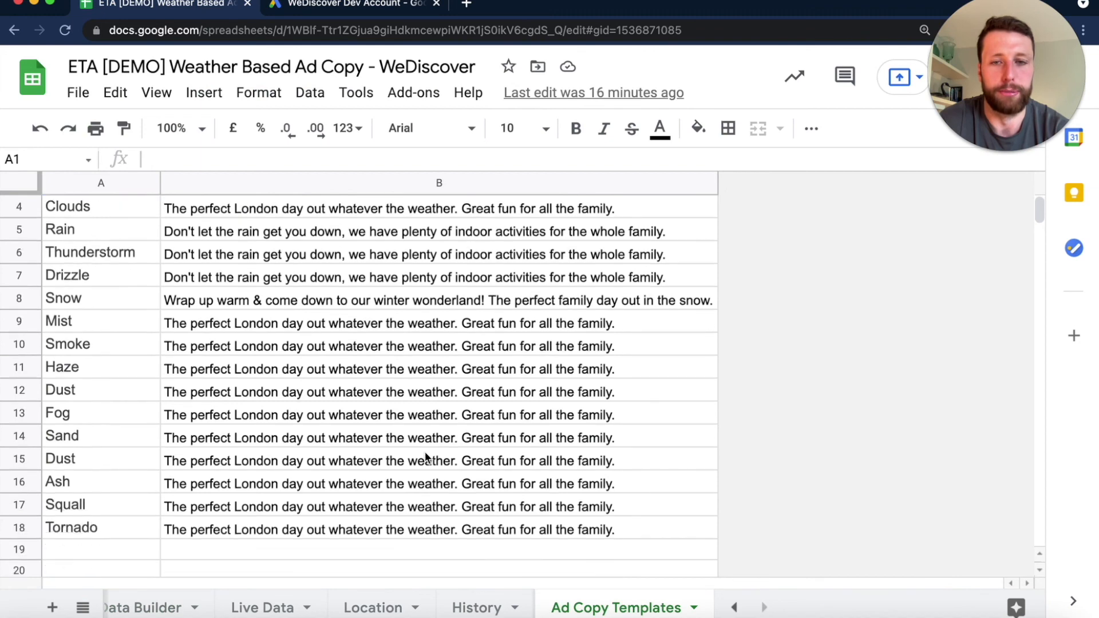
scroll(426, 458, "up", 5)
scroll(424, 456, "down", 1)
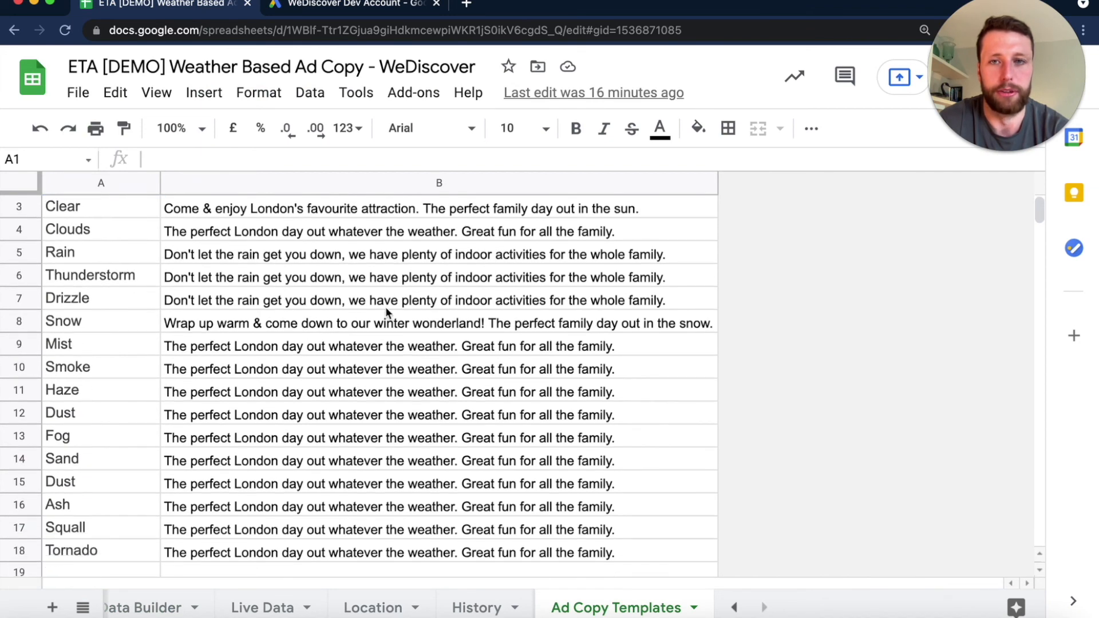
scroll(359, 306, "up", 1)
left_click_drag(363, 252, 373, 558)
left_click(376, 557)
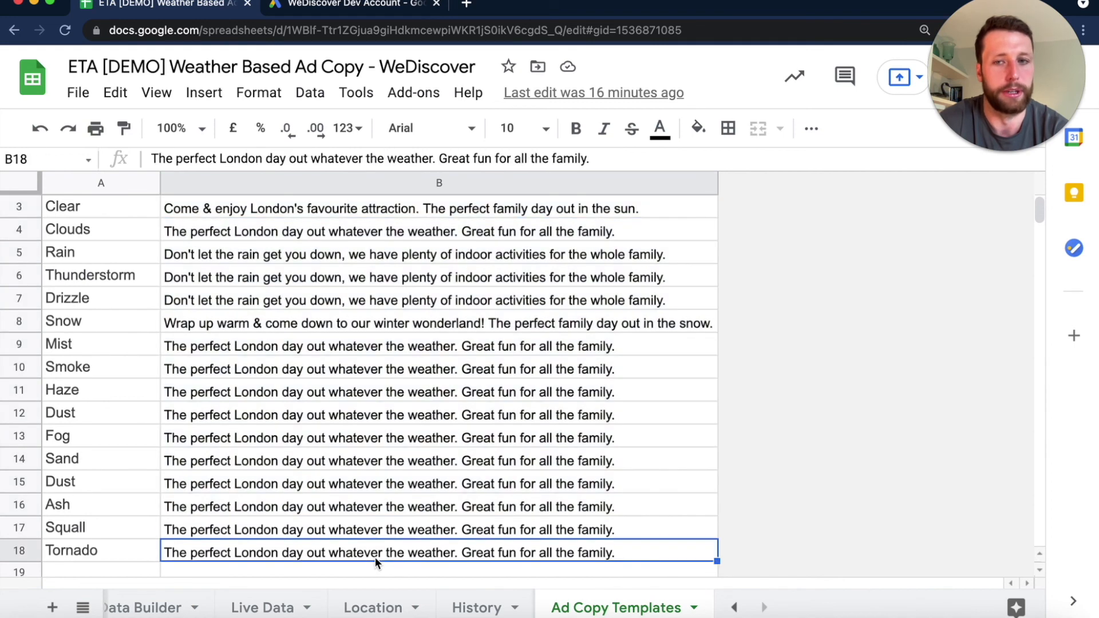
scroll(404, 303, "up", 1)
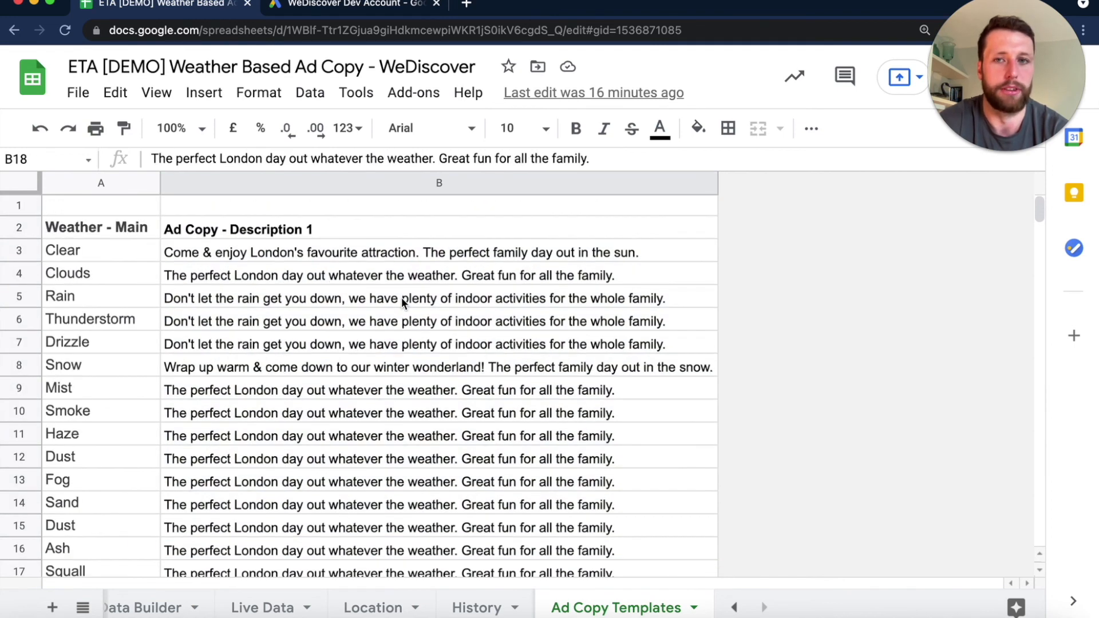
- Return to the text ad in Google Ads and save it with the weather customiser in Description 1
key("ctrl+Tab")
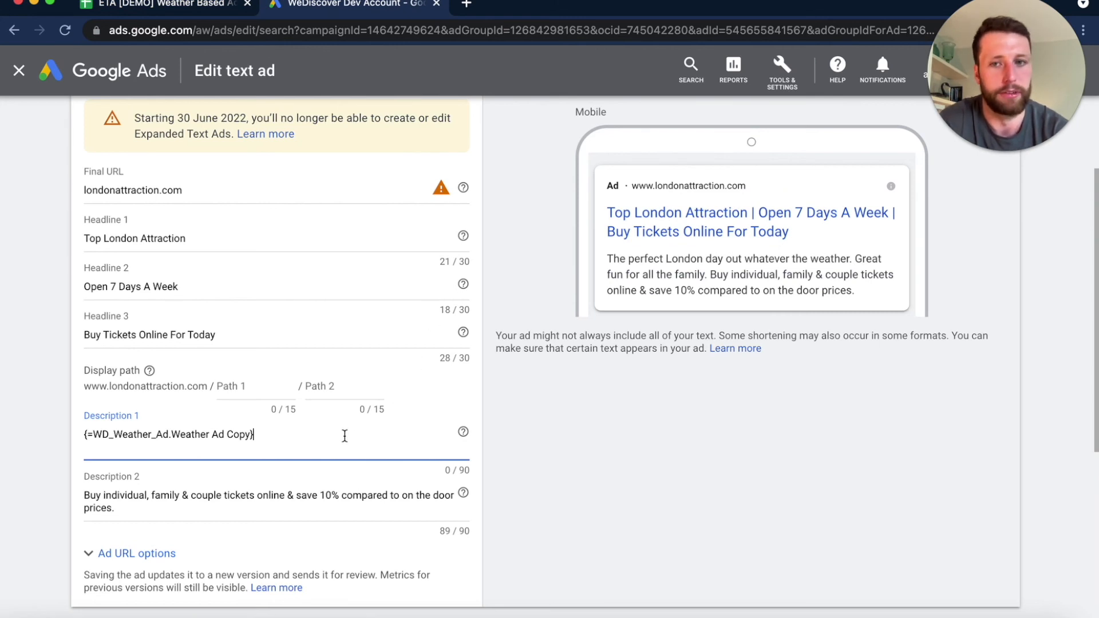
scroll(283, 453, "down", 6)
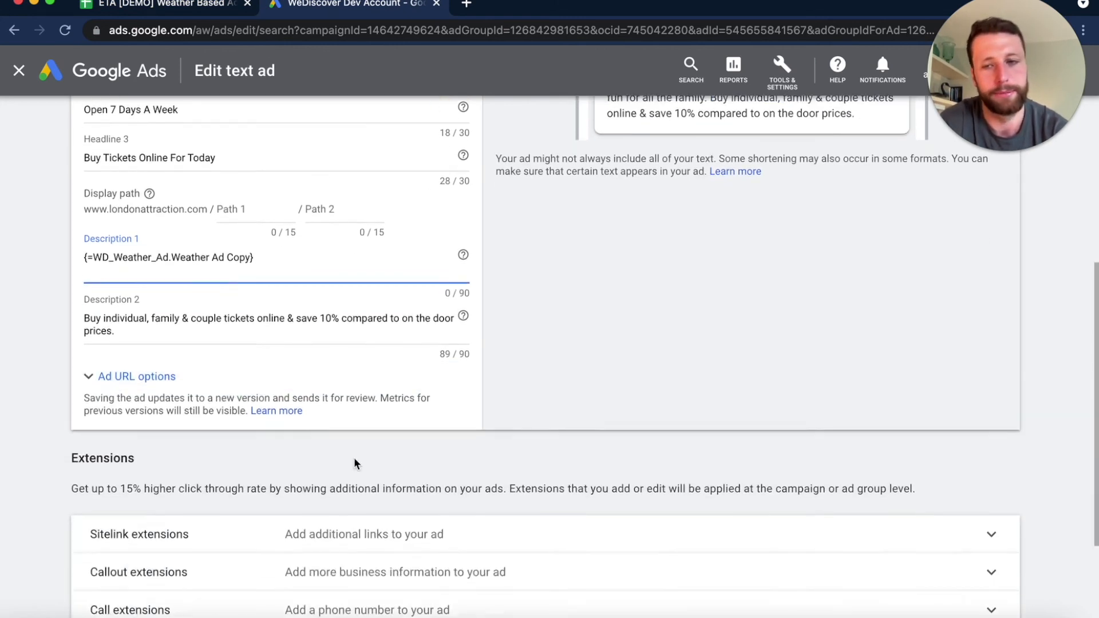
left_click(123, 554)
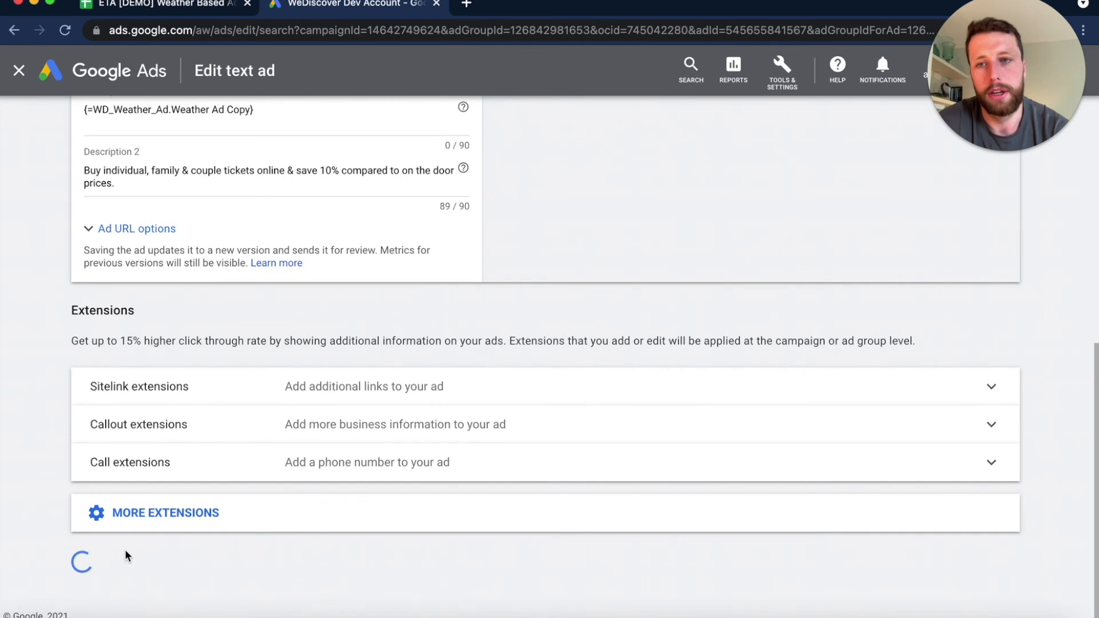
- Open the responsive search ad in the Things to do in London ad group for editing and review its headlines and descriptions
scroll(486, 446, "down", 2)
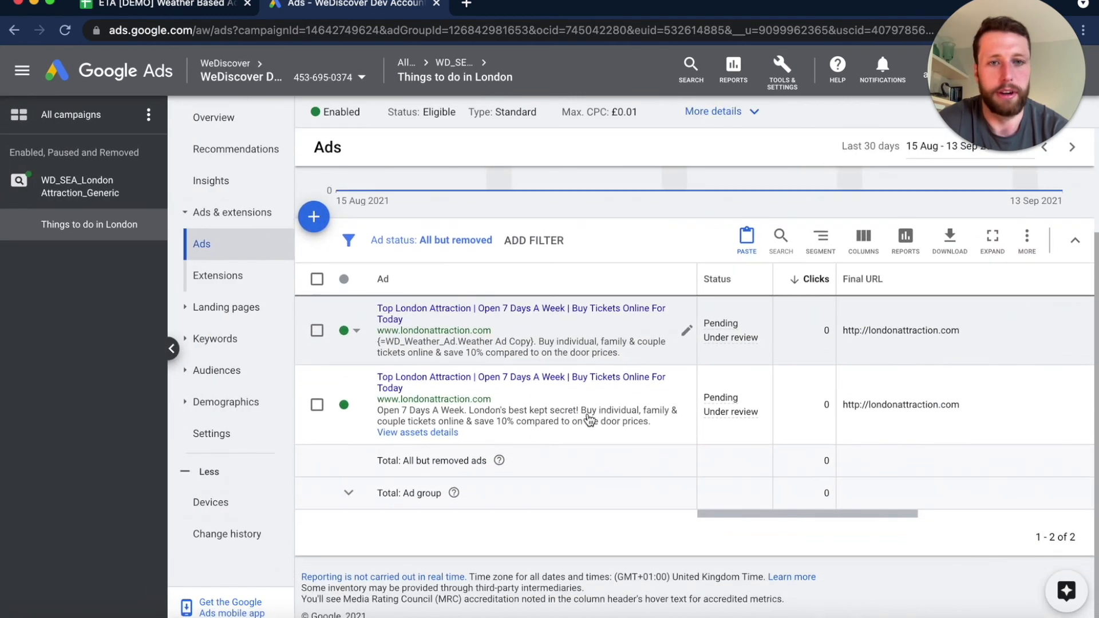
left_click(682, 410)
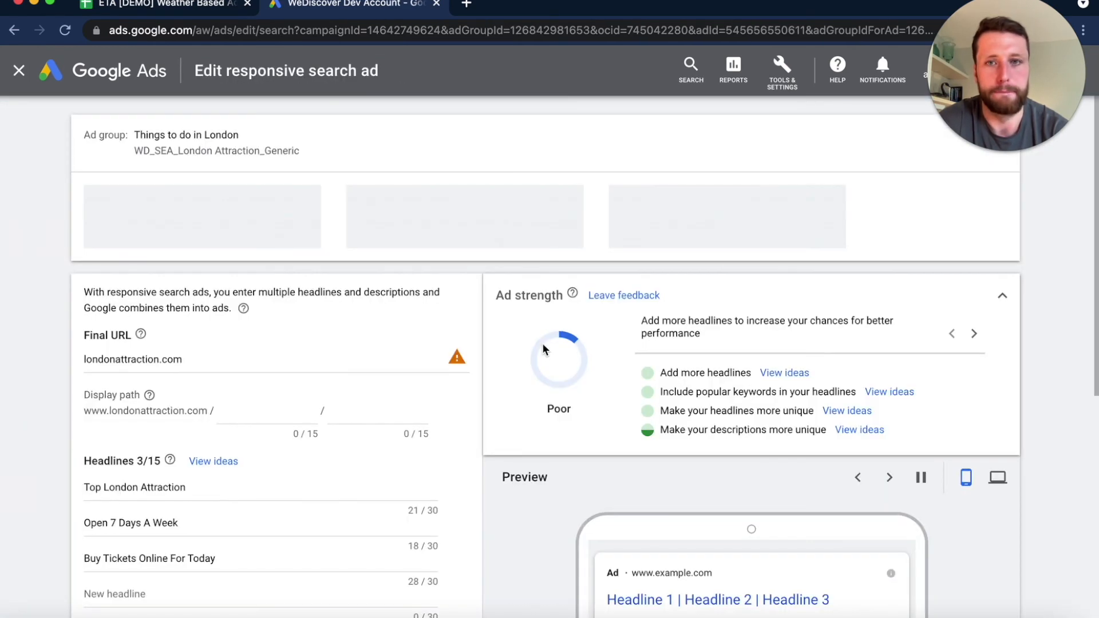
scroll(378, 356, "down", 2)
scroll(377, 355, "down", 5)
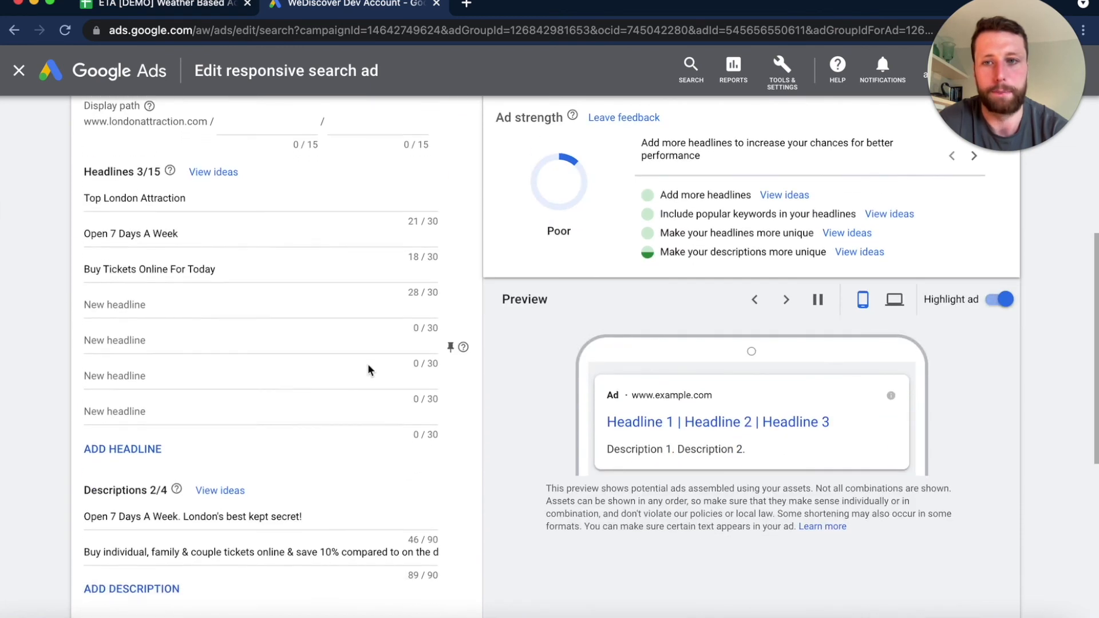
scroll(297, 455, "up", 3)
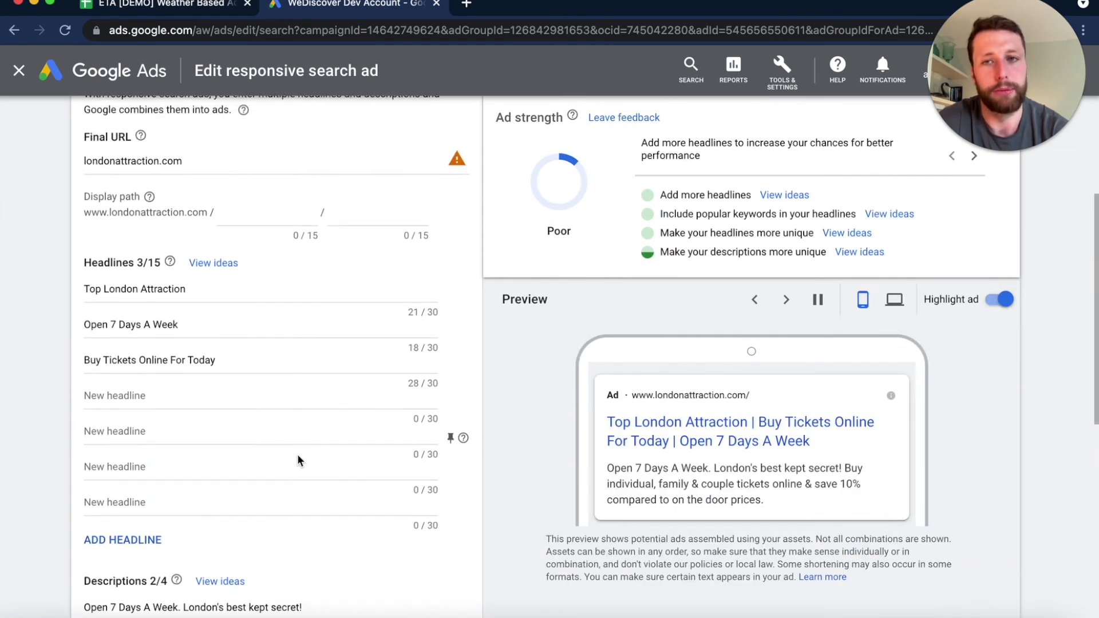
scroll(294, 458, "down", 1)
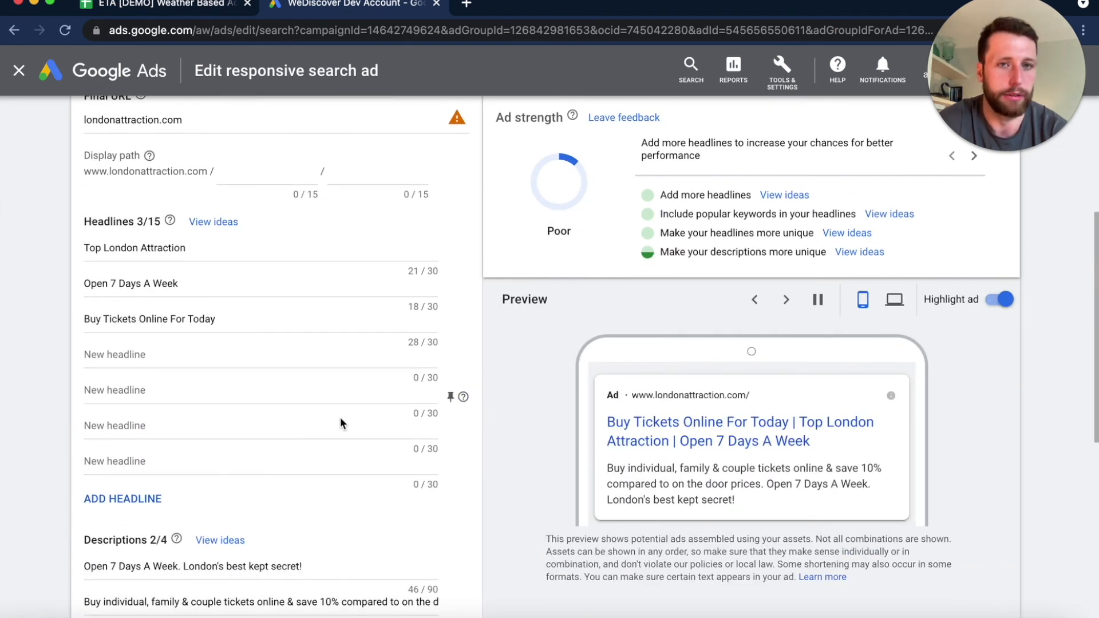
scroll(334, 417, "down", 1)
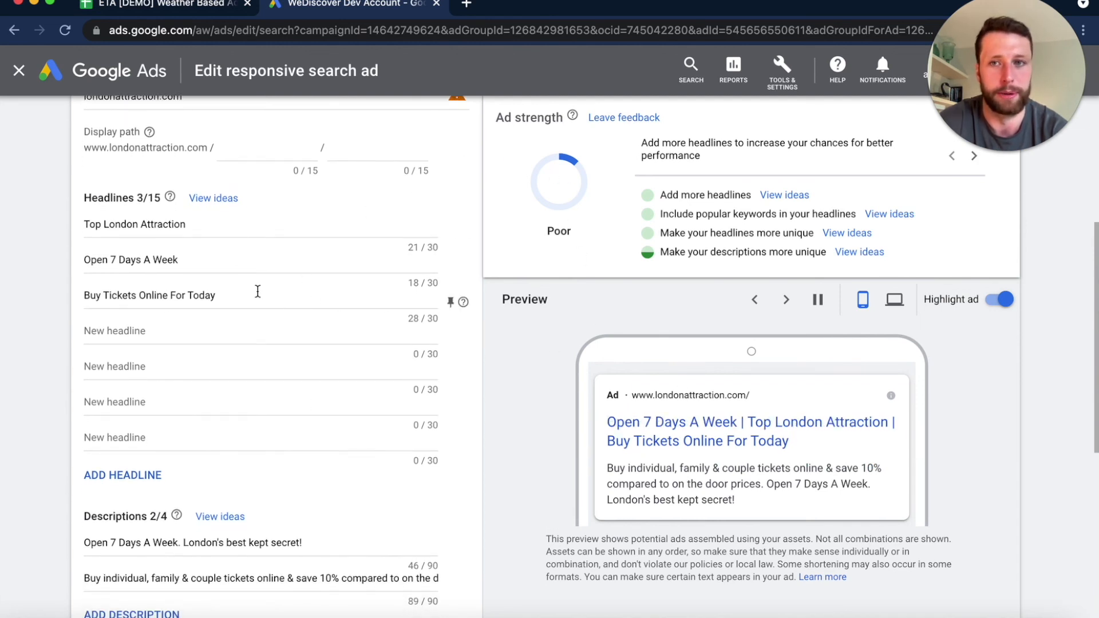
scroll(261, 470, "down", 4)
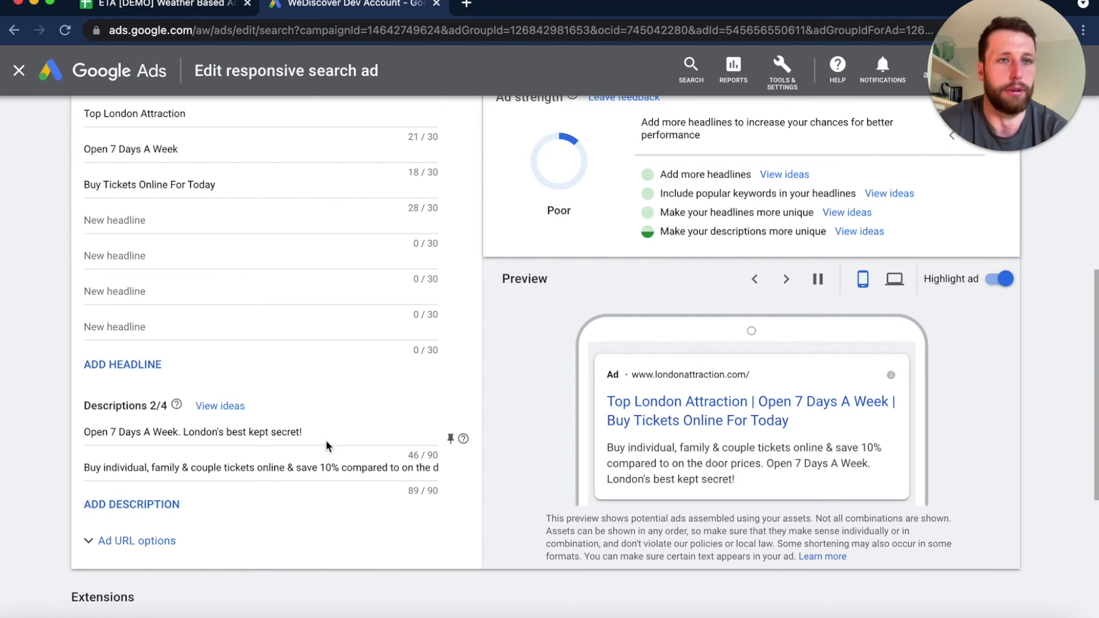
- Add a third description to the responsive search ad and start an ad customiser in it
left_click_drag(337, 434, 91, 434)
left_click(91, 434)
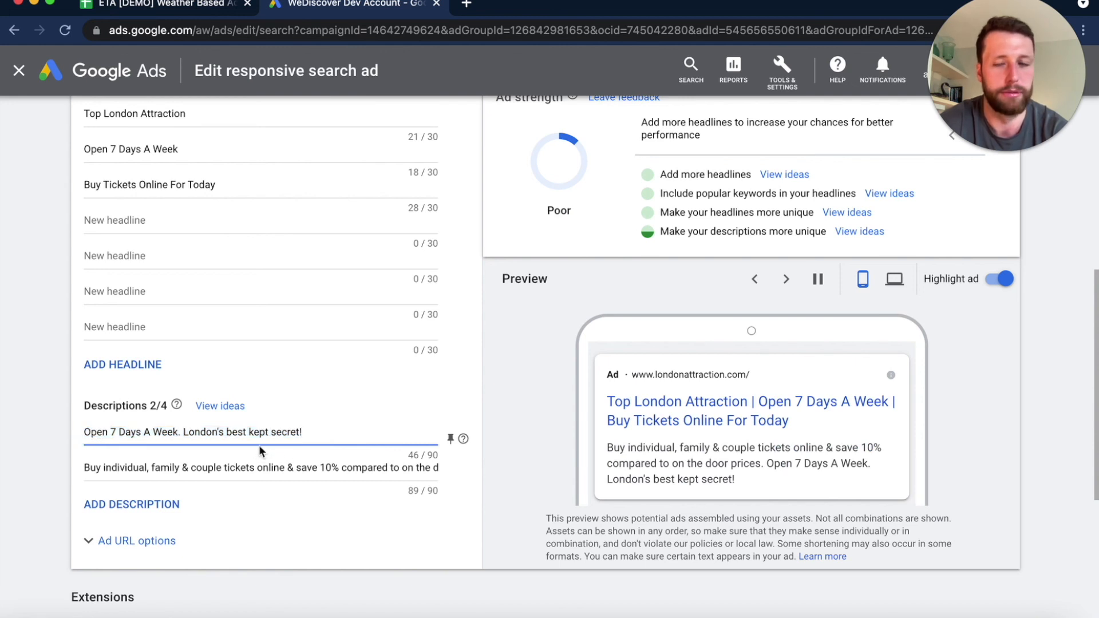
left_click(183, 506)
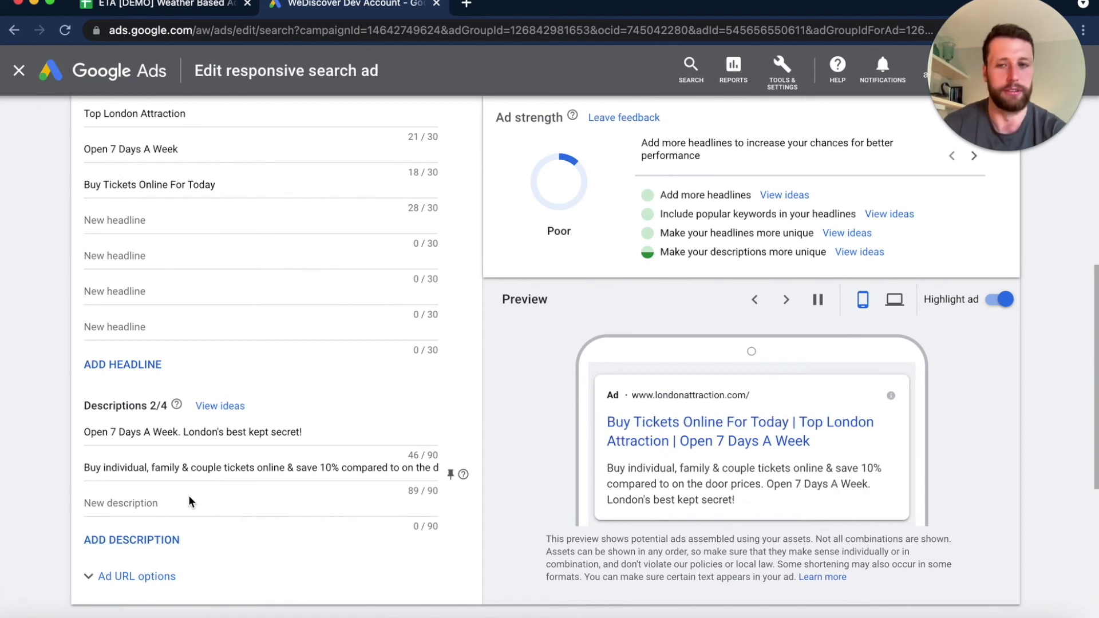
left_click(178, 499)
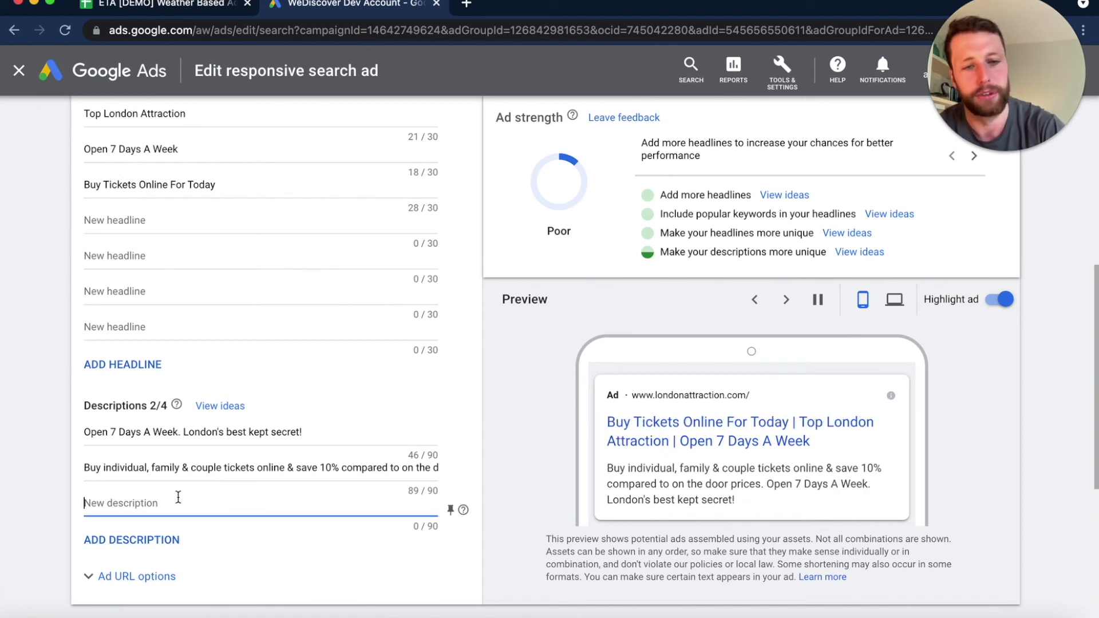
type("{")
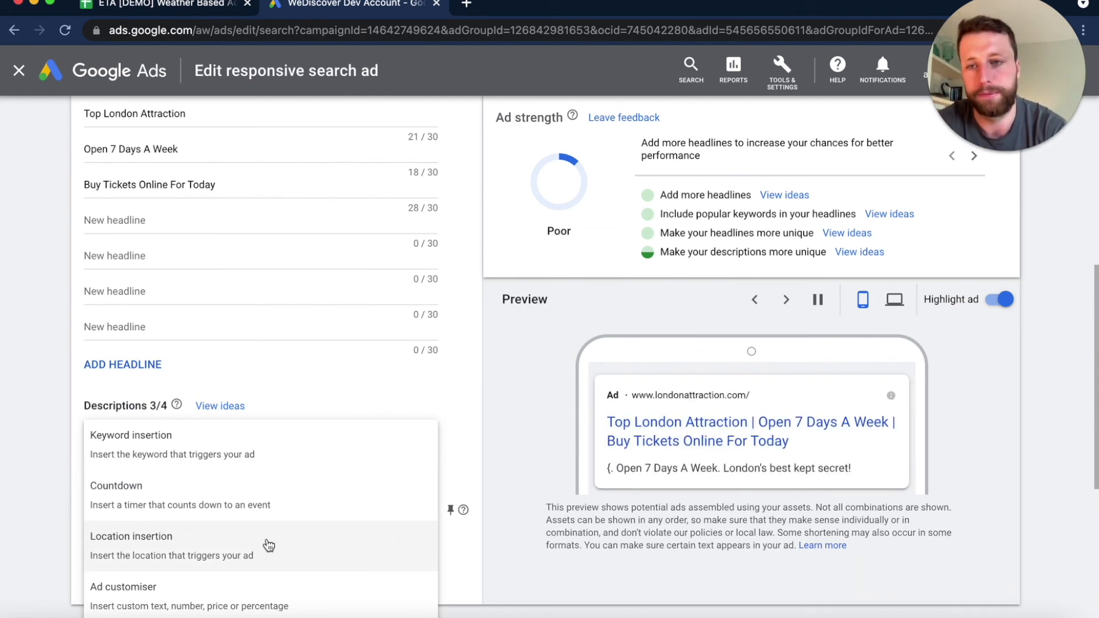
left_click(227, 583)
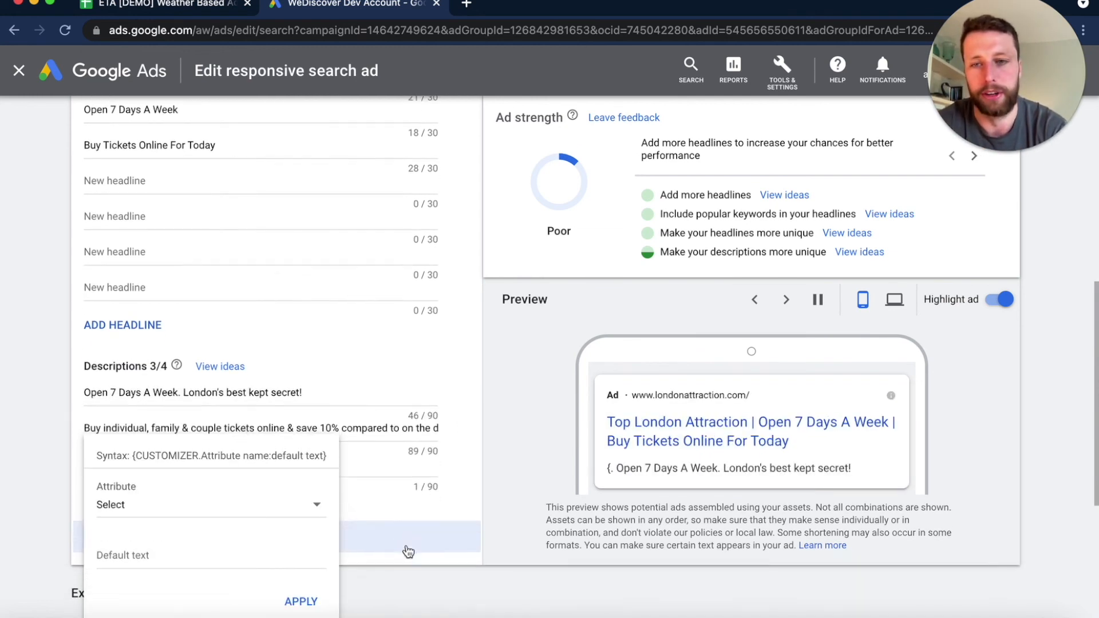
- Choose the RSA Weather Copy text attribute for the customiser and apply it without default text
left_click(246, 509)
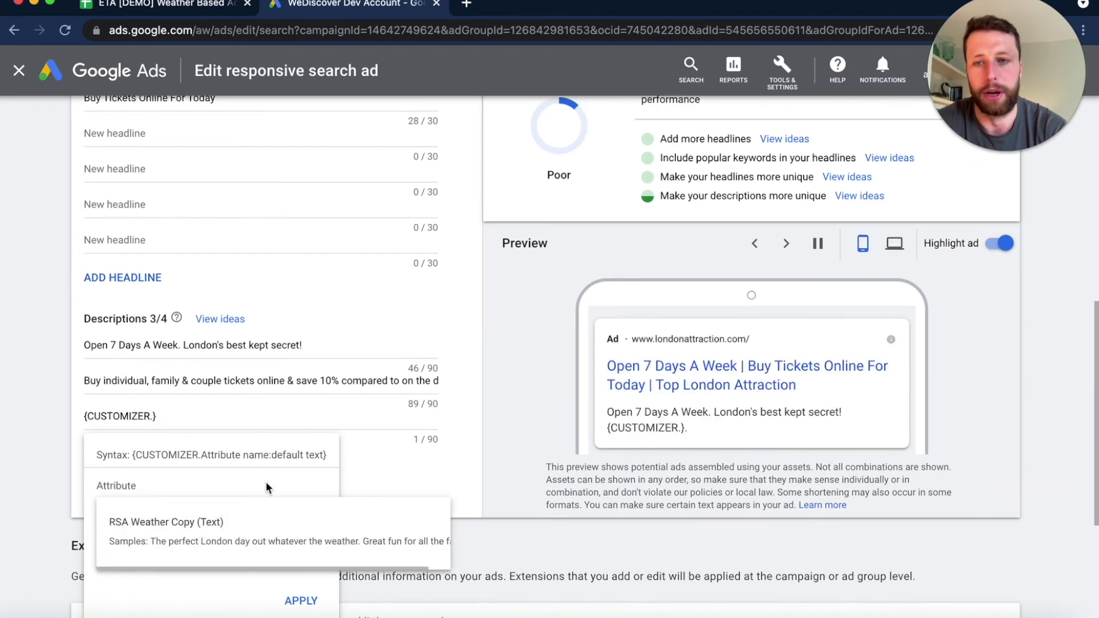
left_click(266, 486)
left_click(250, 508)
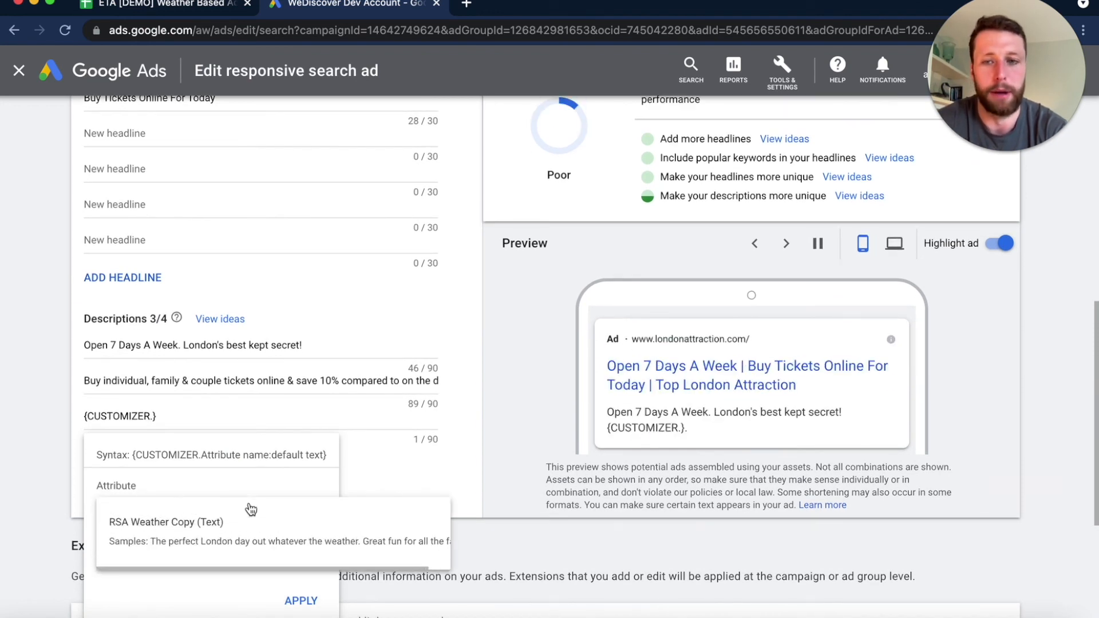
left_click(203, 533)
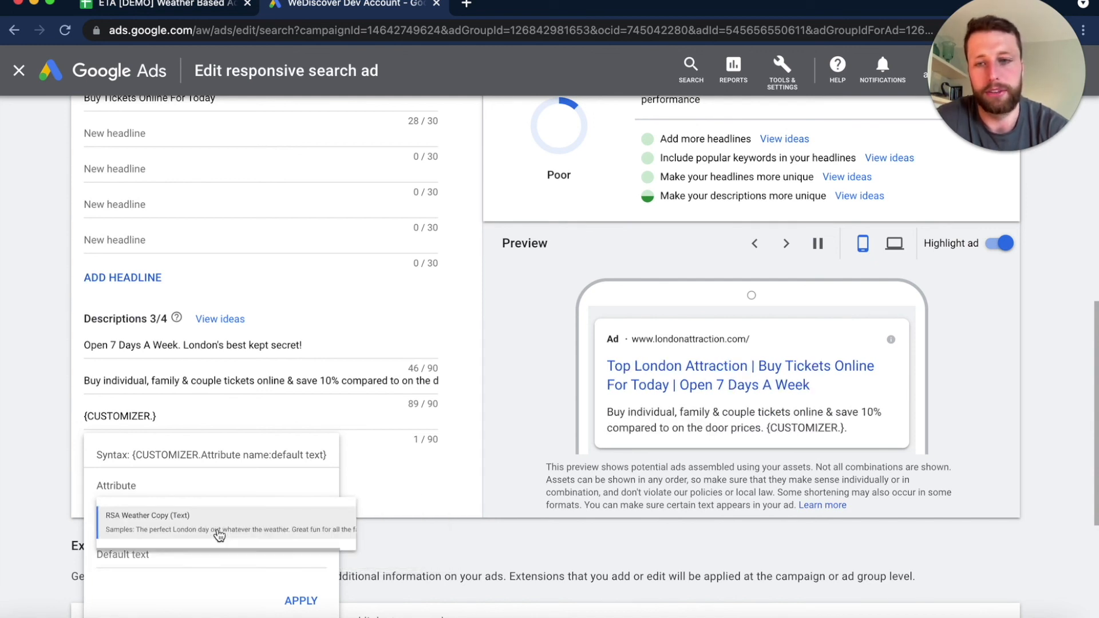
left_click(303, 602)
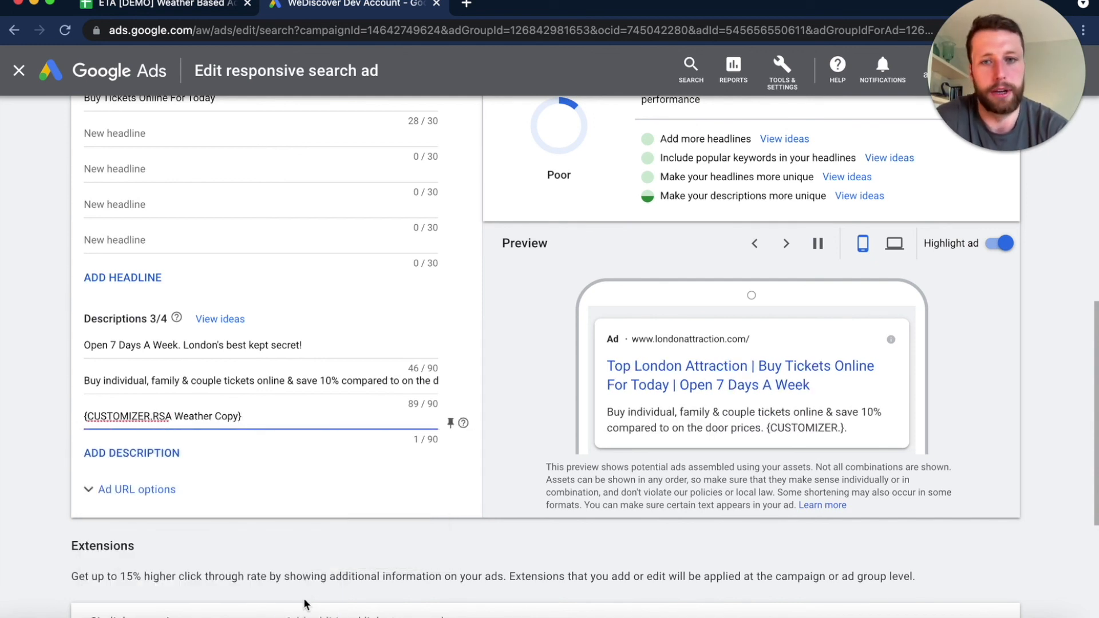
- Step through the ad preview combinations to check the weather copy, and save the responsive search ad
scroll(269, 464, "down", 1)
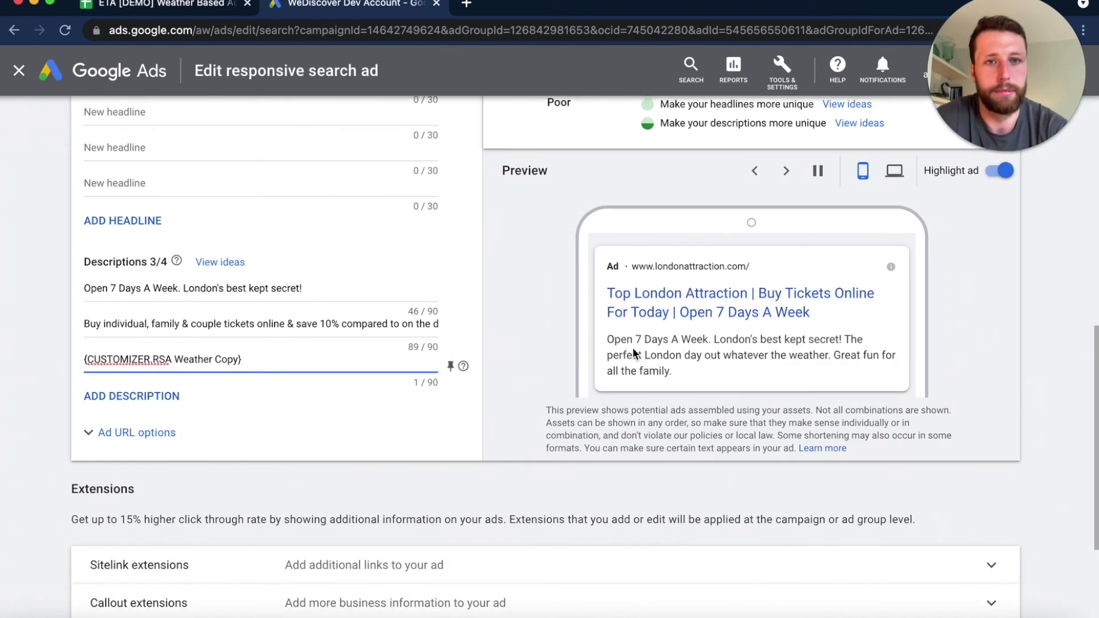
left_click(788, 172)
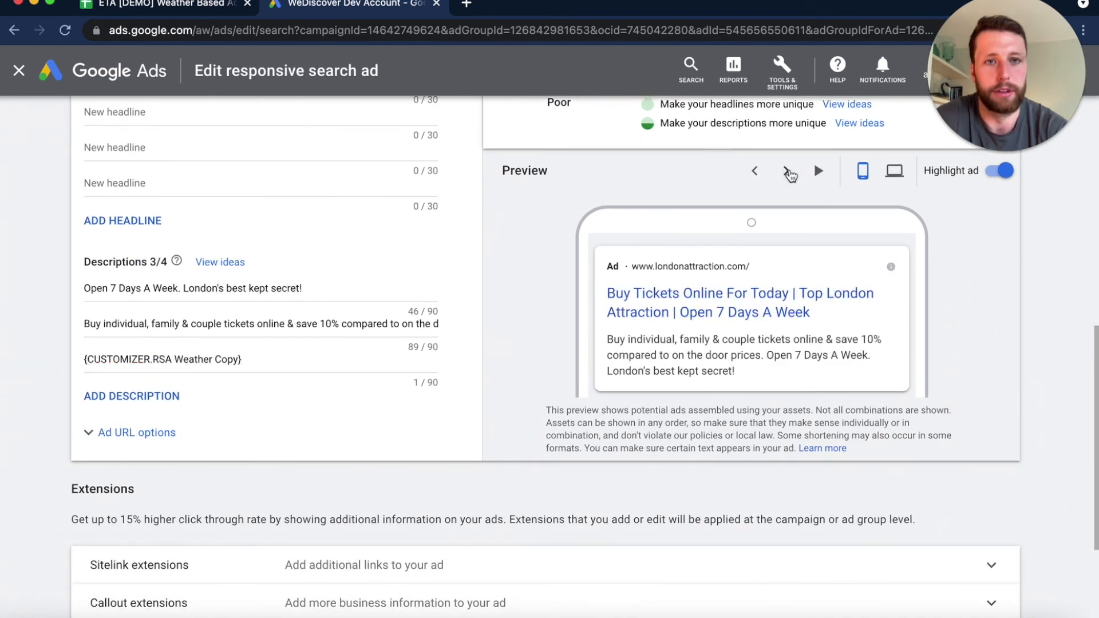
left_click(790, 174)
left_click(790, 174)
left_click(791, 174)
left_click(755, 171)
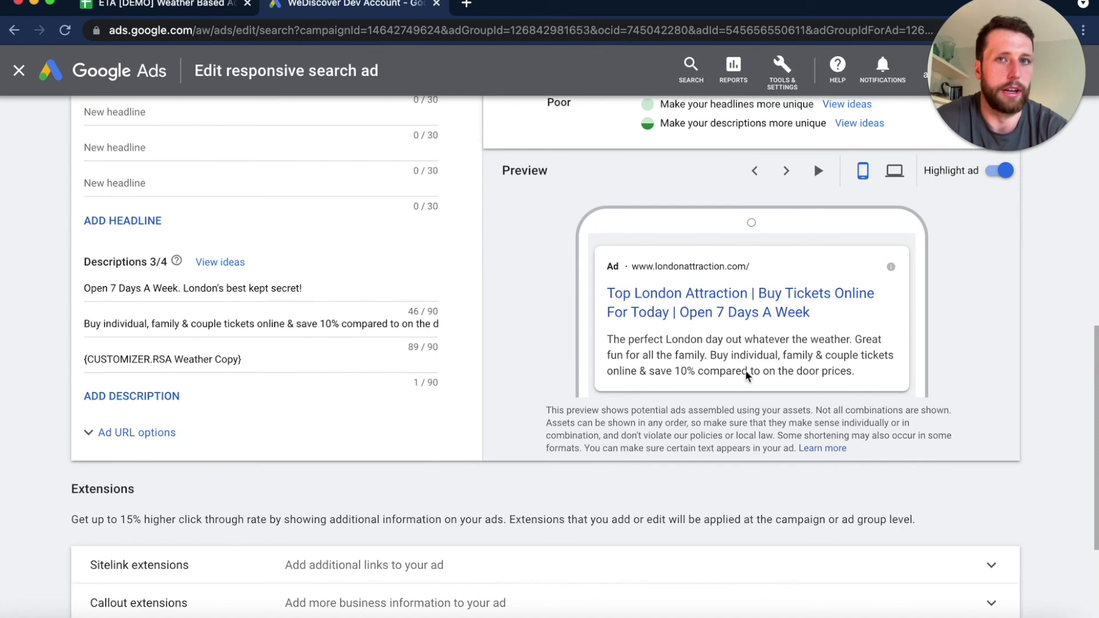
scroll(750, 378, "down", 5)
left_click(123, 559)
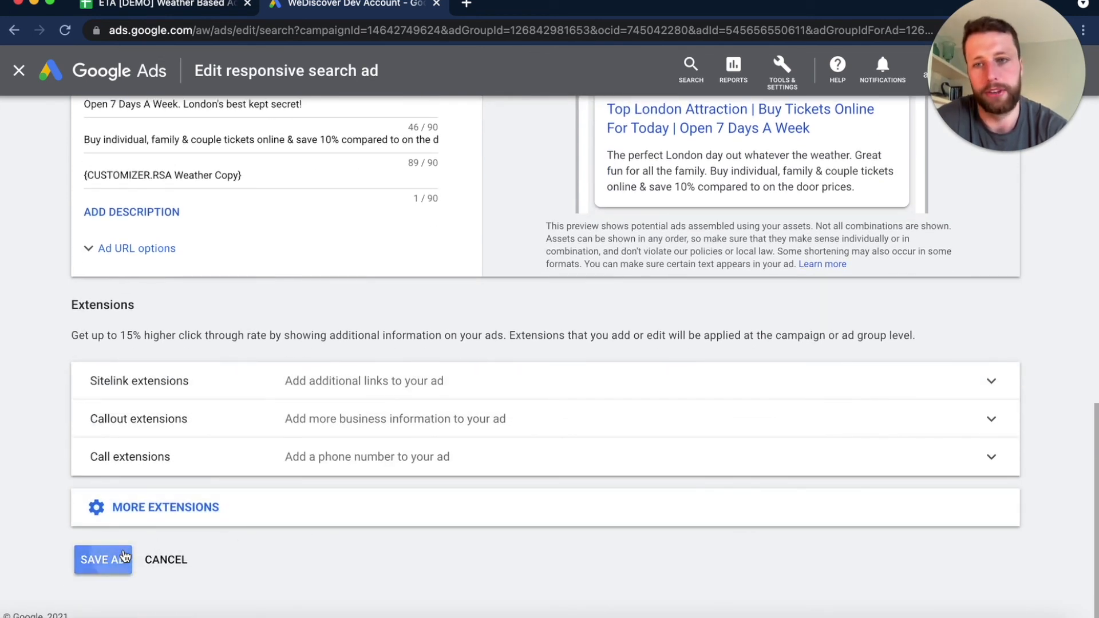